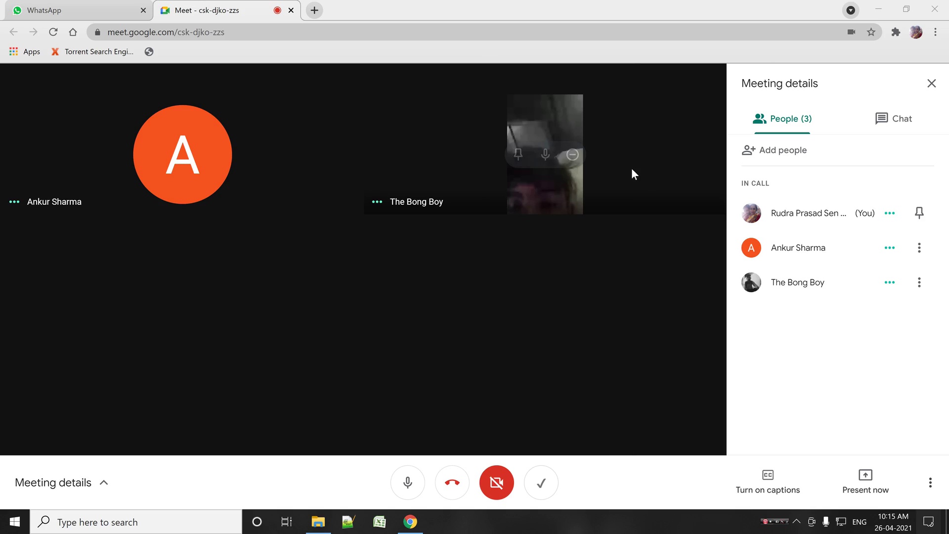
Step: Minimize the browser and Documents windows, then refresh the desktop
{"action": "left_click", "coordinate": [878, 13]}
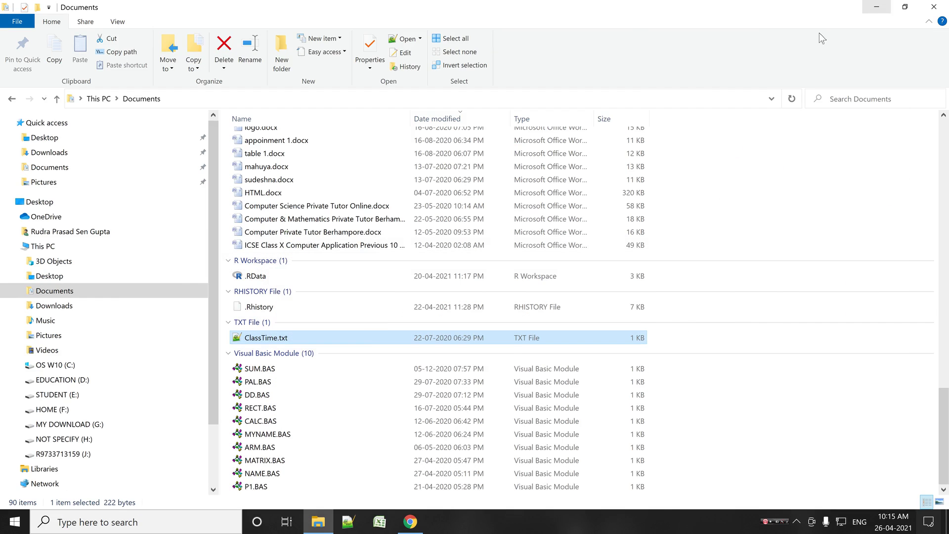
{"action": "left_click", "coordinate": [878, 10]}
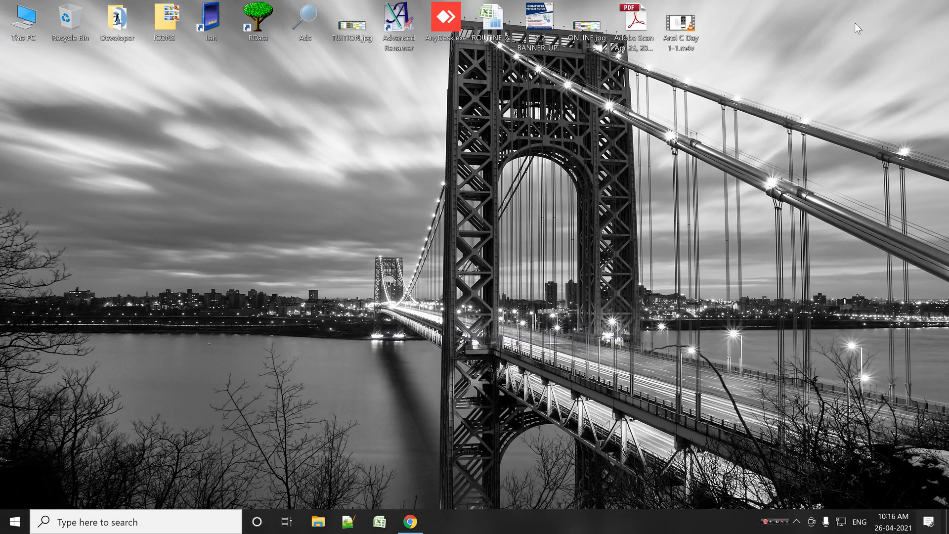
{"action": "right_click", "coordinate": [177, 124]}
{"action": "left_click", "coordinate": [241, 159]}
Step: Launch Excel from the Run box with 'excel' and return to the Google Meet window
{"action": "key", "text": "super+r"}
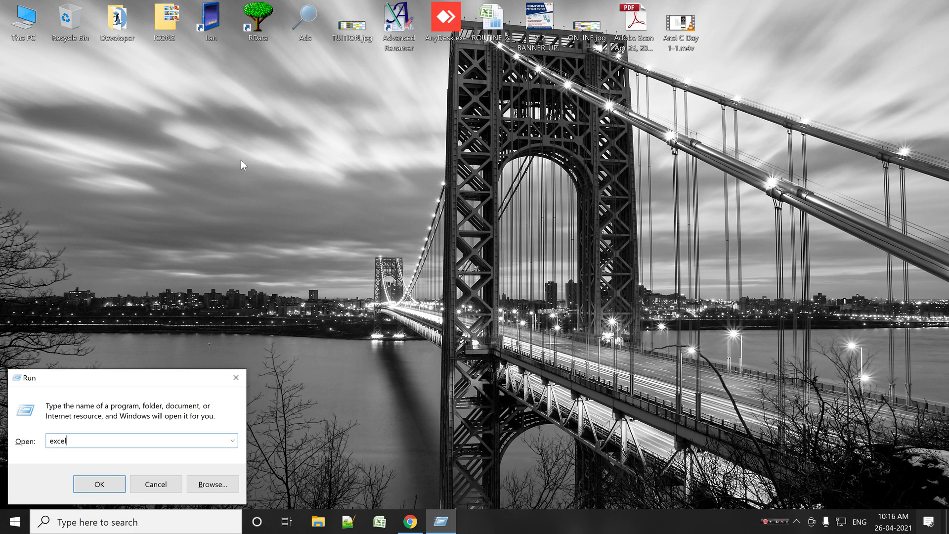
{"action": "key", "text": "Return"}
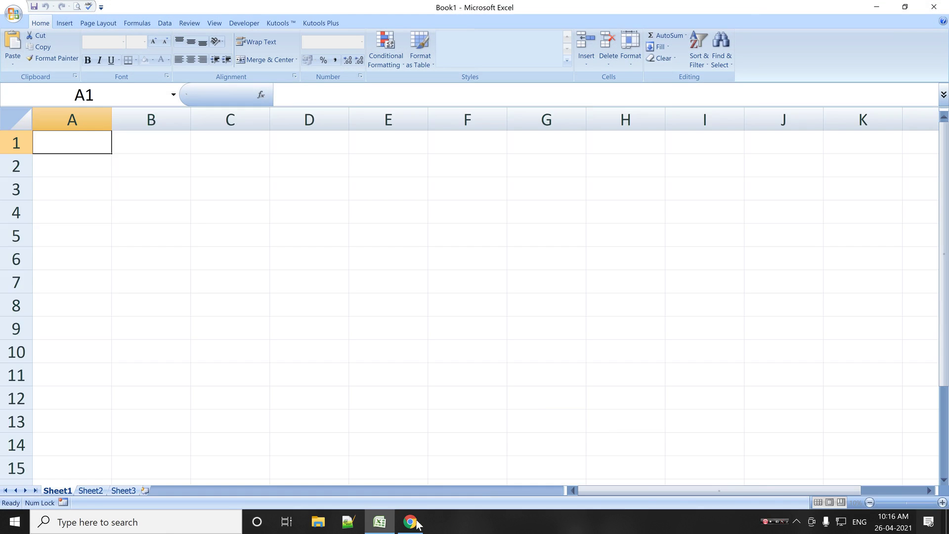
{"action": "left_click", "coordinate": [410, 522]}
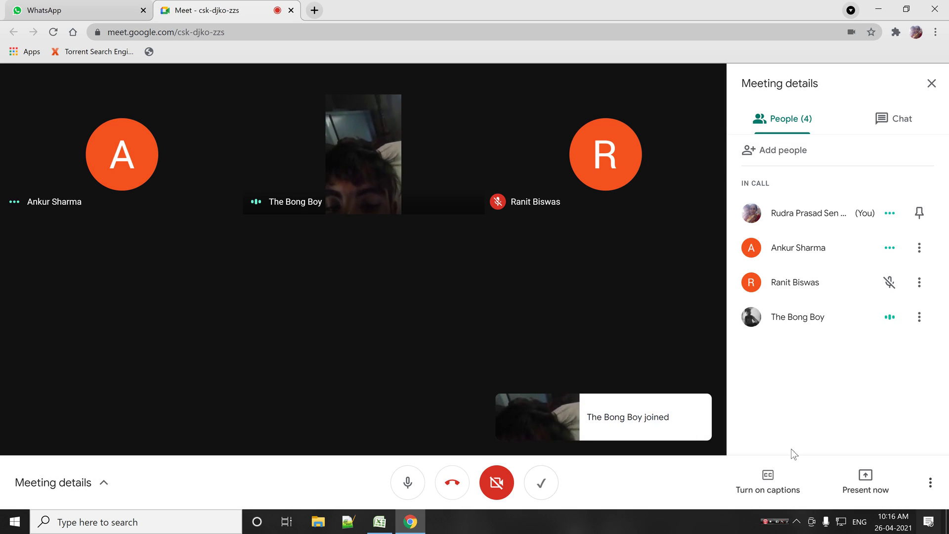
Step: Present your entire screen in Google Meet and bring the blank Excel workbook Book1 forward
{"action": "left_click", "coordinate": [865, 478]}
{"action": "left_click", "coordinate": [859, 378]}
{"action": "left_click", "coordinate": [402, 182]}
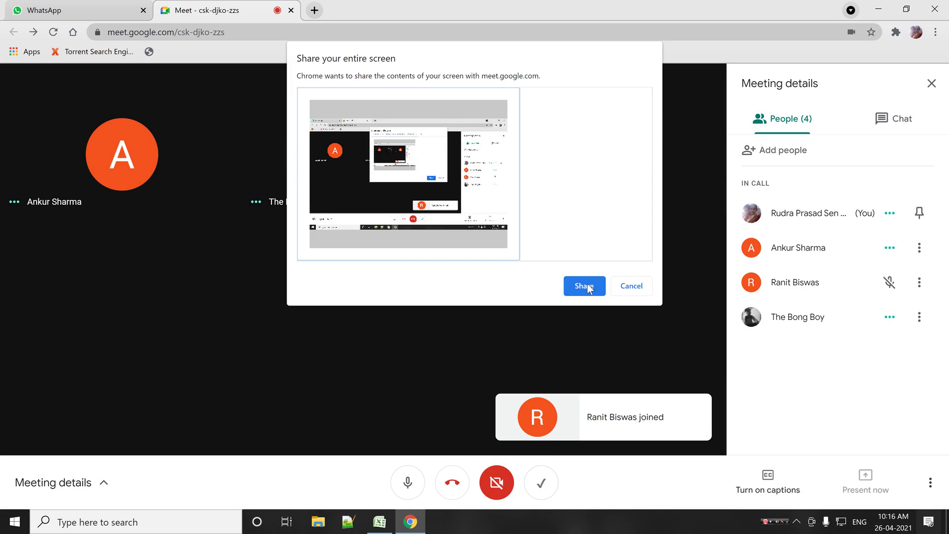
{"action": "left_click", "coordinate": [587, 285]}
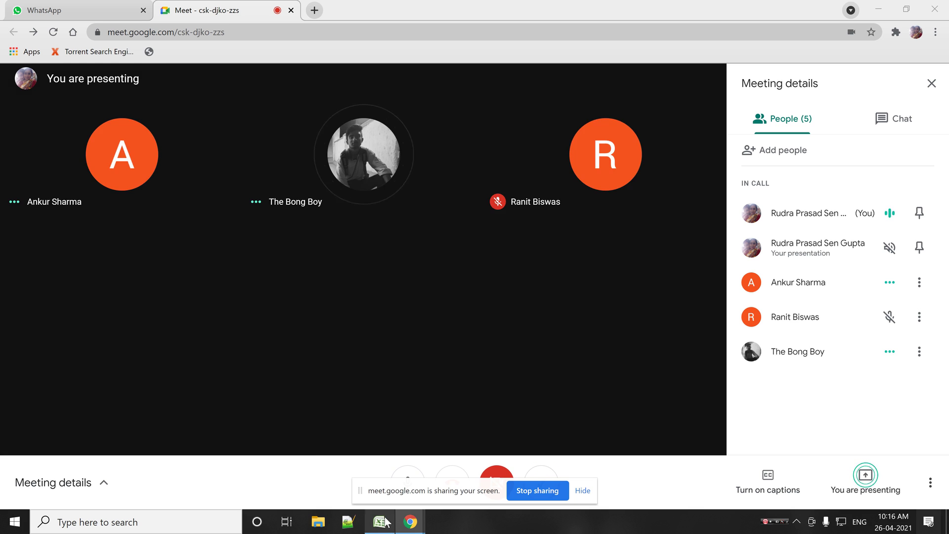
{"action": "left_click", "coordinate": [379, 521]}
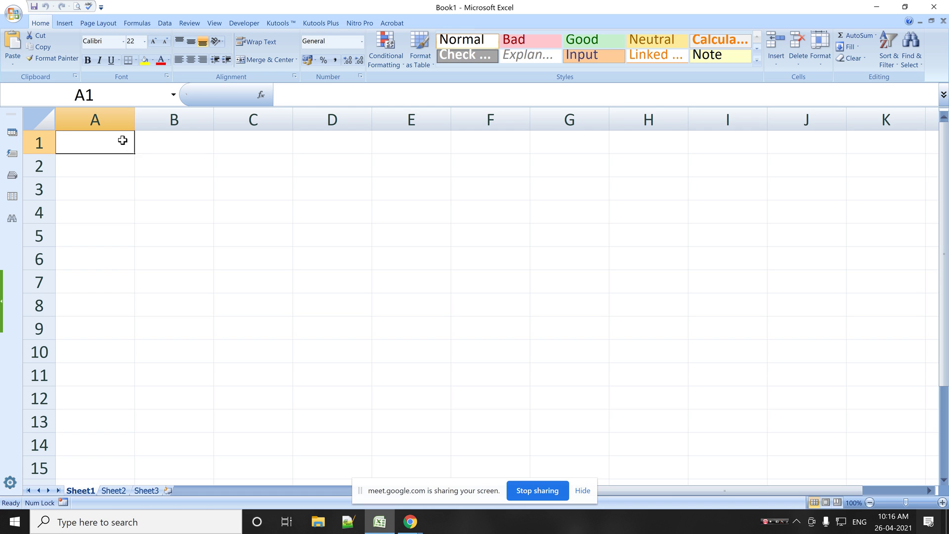
Step: Enter the Number heading in A1 and =RANDBETWEEN(10,60) in A2
{"action": "type", "text": "NUmber"}
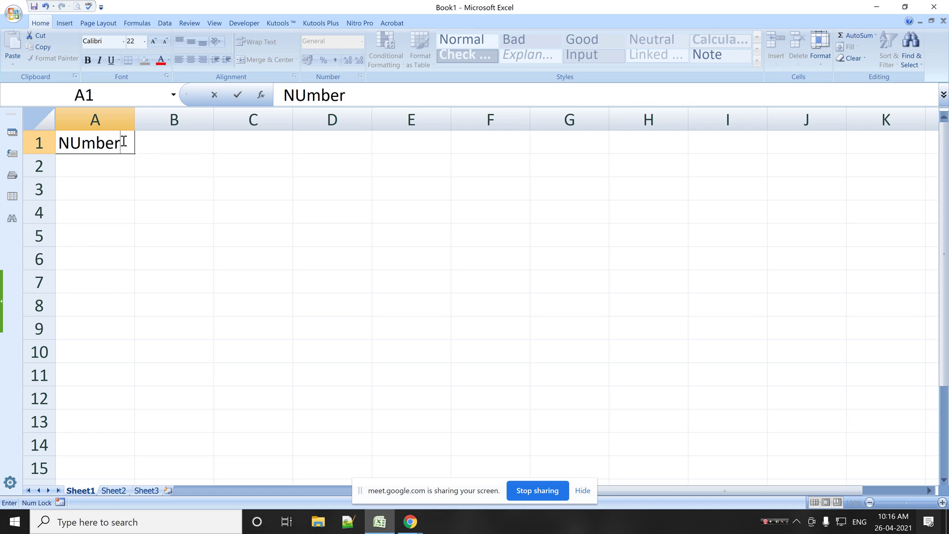
{"action": "key", "text": "Return"}
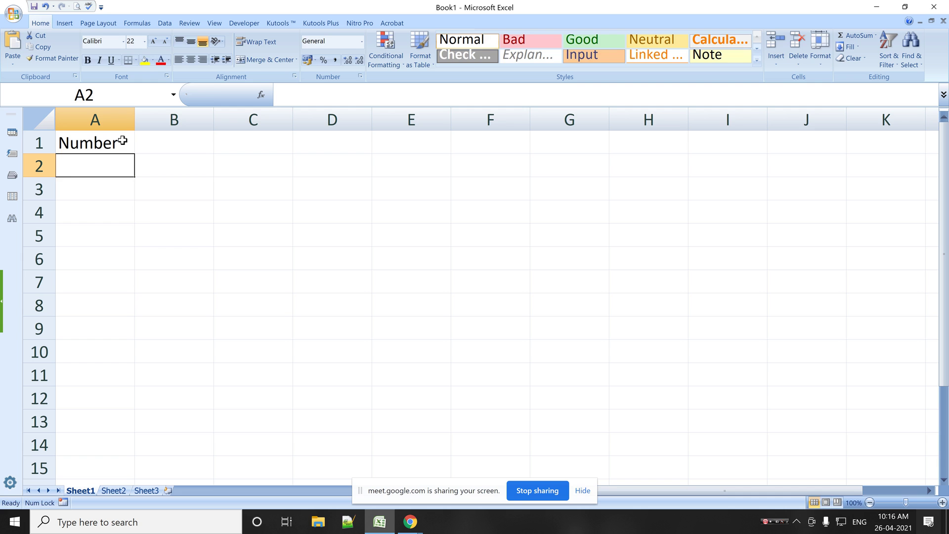
{"action": "type", "text": "=ran"}
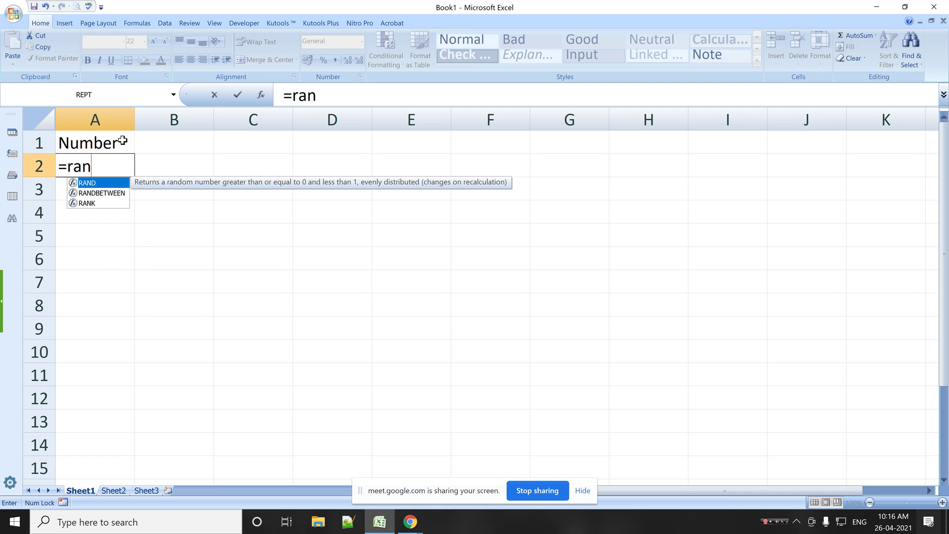
{"action": "key", "text": "Down"}
{"action": "key", "text": "Tab"}
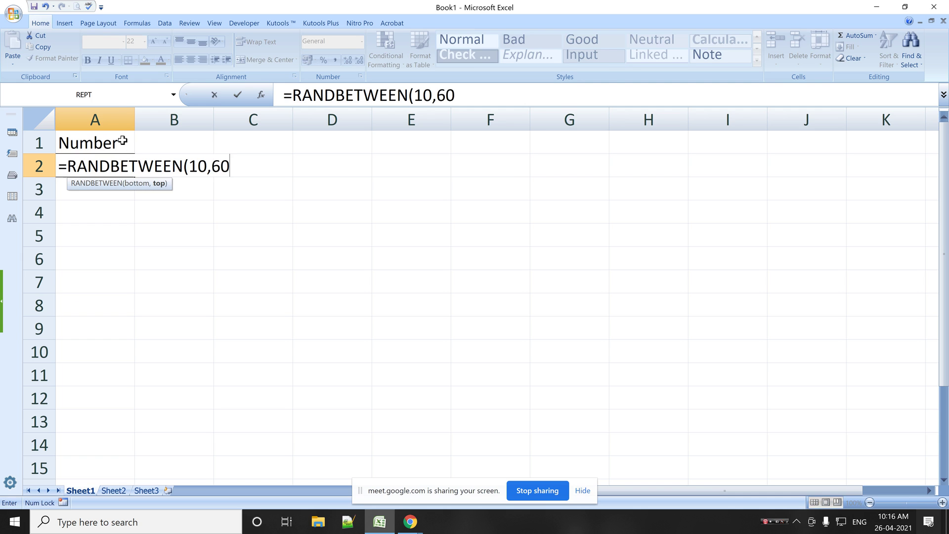
{"action": "key", "text": "Tab"}
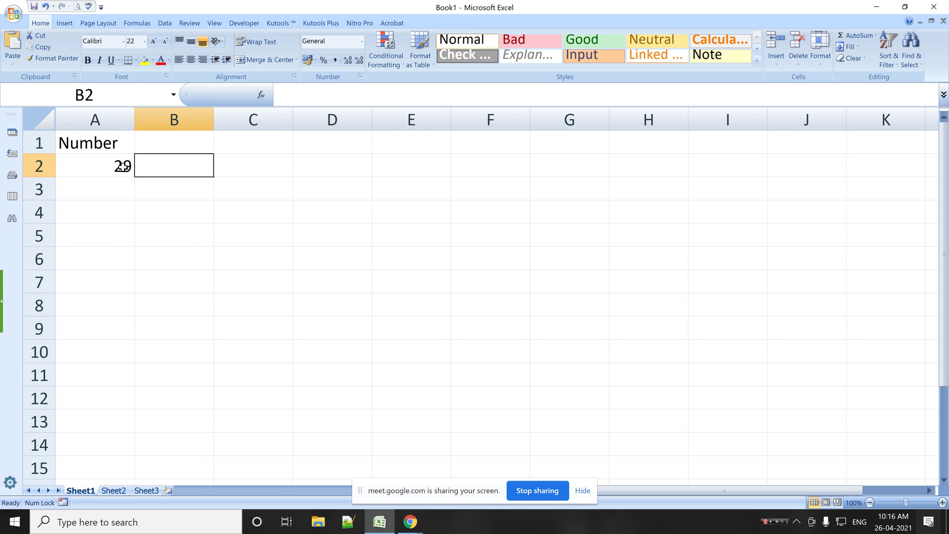
Step: Fill the random formula down to A11 and insert an empty column A before it
{"action": "left_click", "coordinate": [122, 169]}
{"action": "left_click_drag", "start_coordinate": [135, 178], "coordinate": [132, 380]}
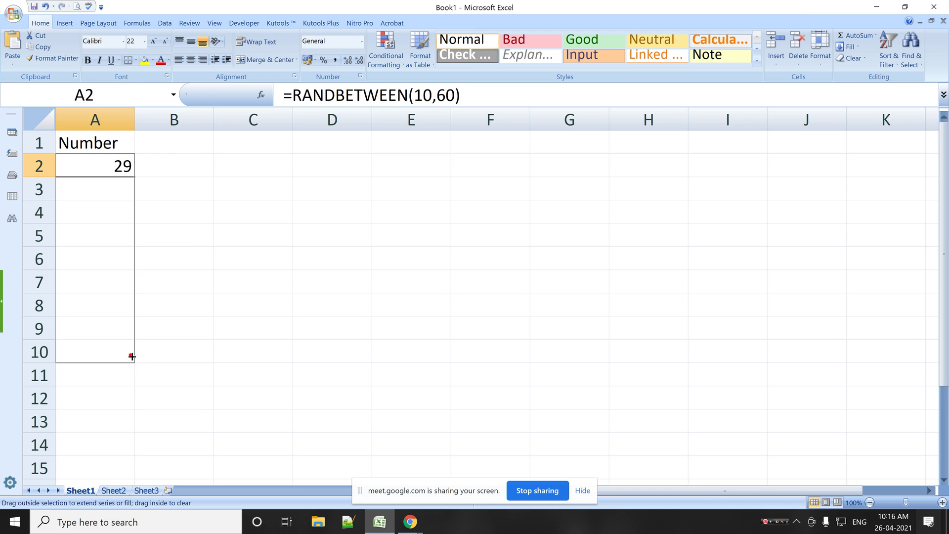
{"action": "left_click_drag", "start_coordinate": [132, 380], "coordinate": [132, 379]}
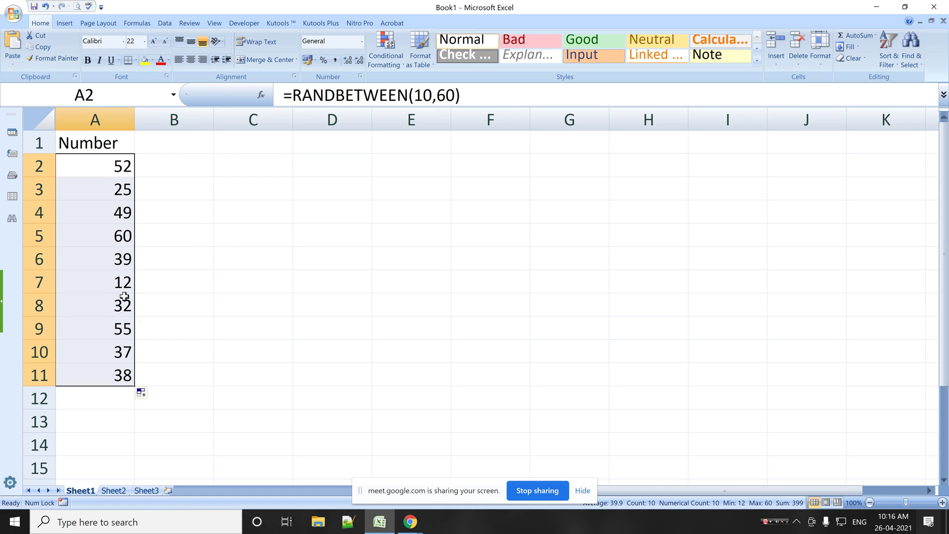
{"action": "right_click", "coordinate": [105, 123]}
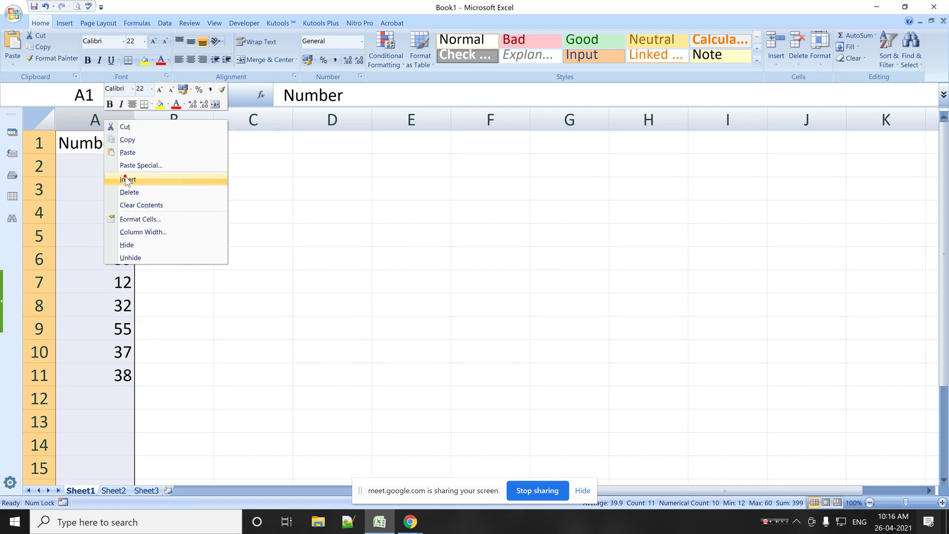
{"action": "left_click", "coordinate": [123, 186]}
{"action": "left_click", "coordinate": [86, 144]}
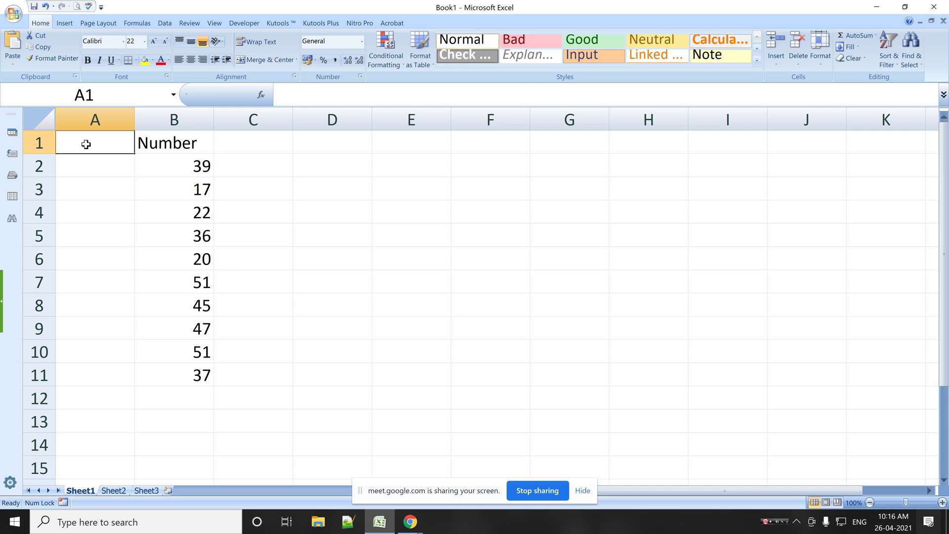
Step: Add the Sl no heading and fill serial numbers 1–10 down column A
{"action": "type", "text": "Sl no"}
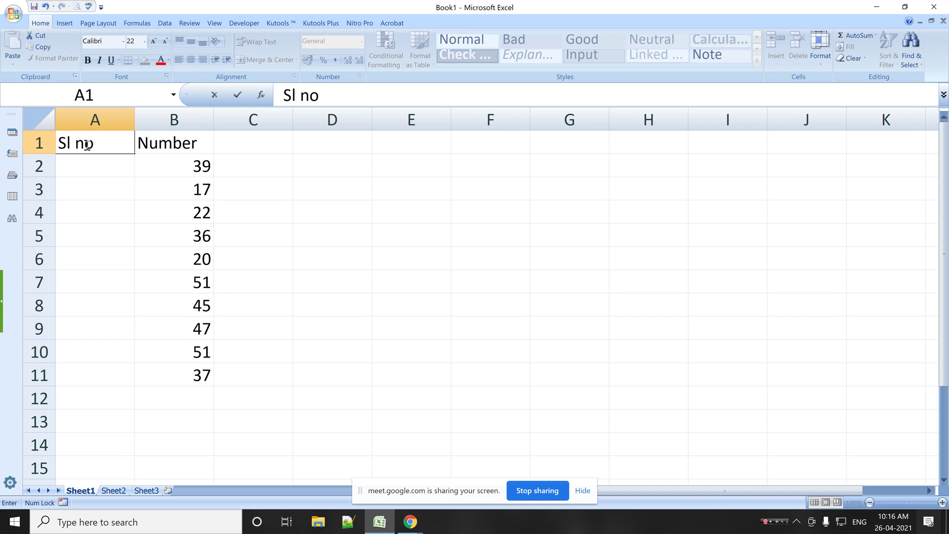
{"action": "key", "text": "Return"}
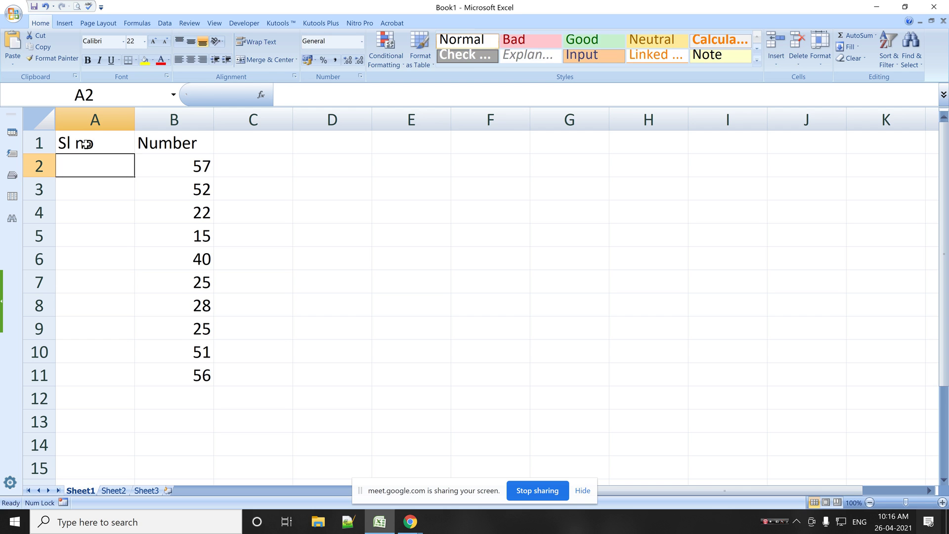
{"action": "type", "text": "1"}
{"action": "key", "text": "Return"}
{"action": "type", "text": "2"}
{"action": "key", "text": "Return"}
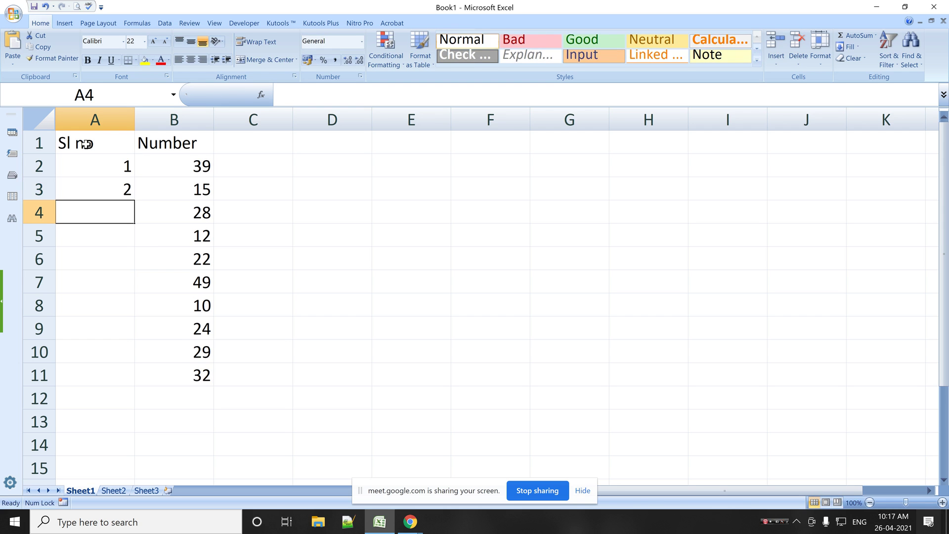
{"action": "left_click_drag", "start_coordinate": [102, 164], "coordinate": [122, 191]}
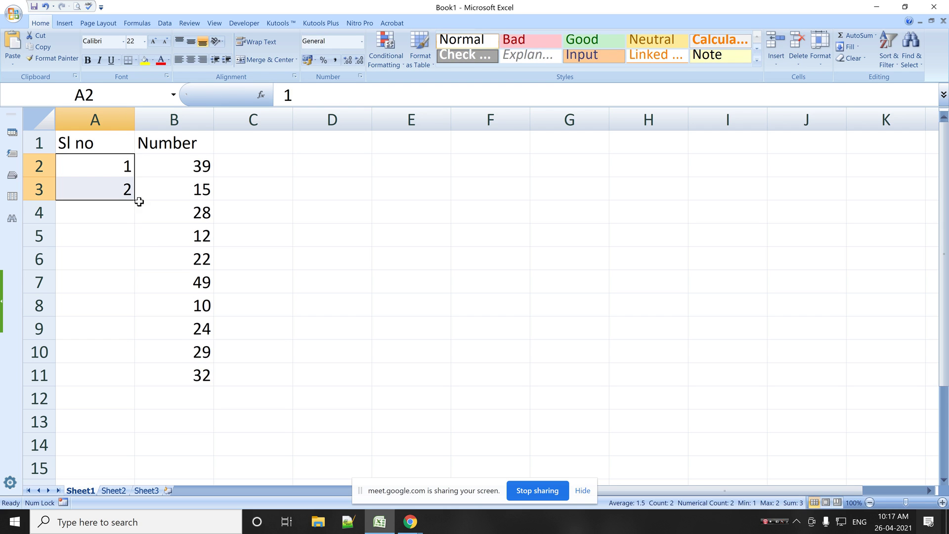
{"action": "double_click", "coordinate": [135, 201]}
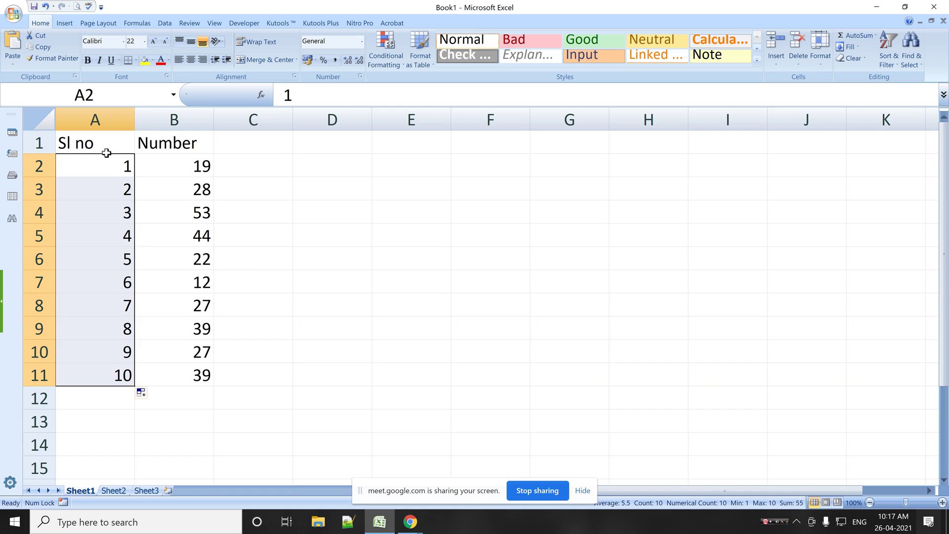
Step: Copy the table A1:B11 and paste it back over itself as values only
{"action": "left_click_drag", "start_coordinate": [107, 152], "coordinate": [191, 373]}
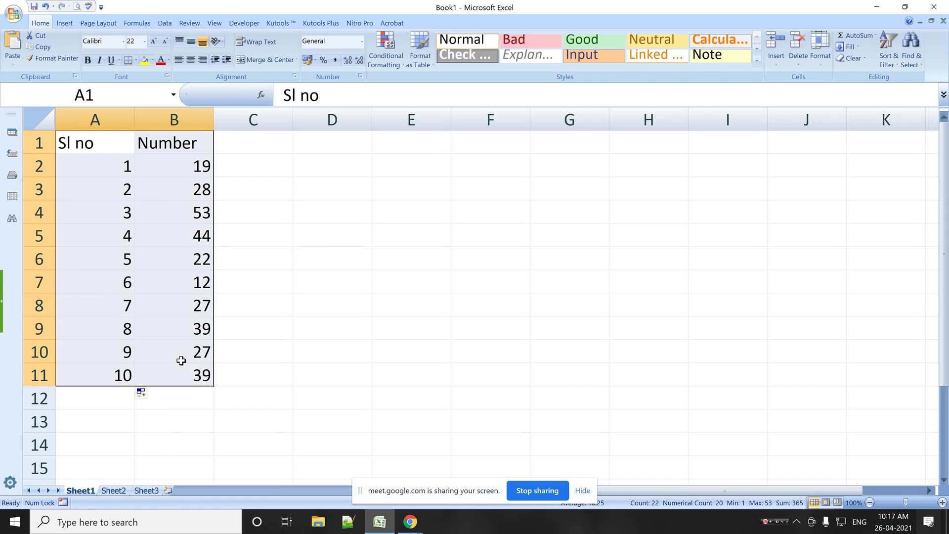
{"action": "key", "text": "ctrl+c"}
{"action": "right_click", "coordinate": [153, 316]}
{"action": "left_click", "coordinate": [190, 361]}
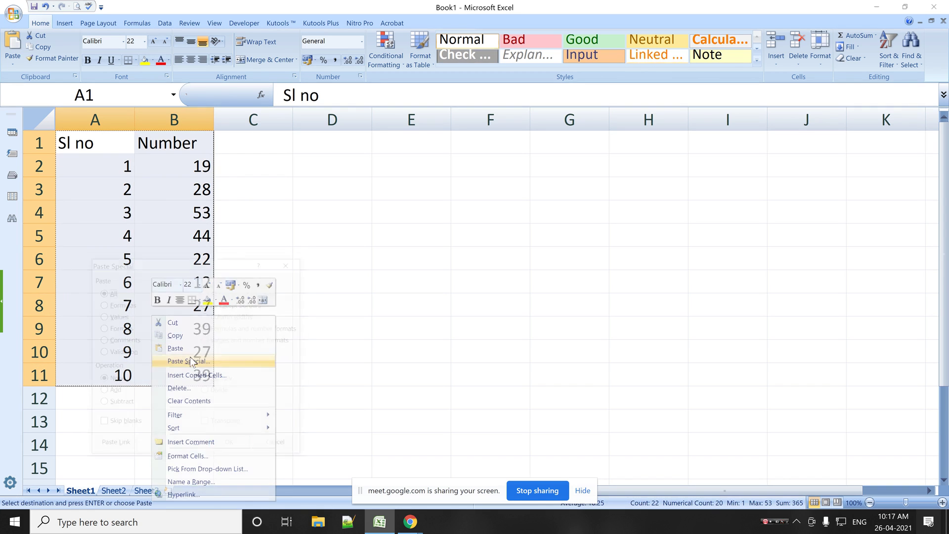
{"action": "left_click", "coordinate": [115, 316]}
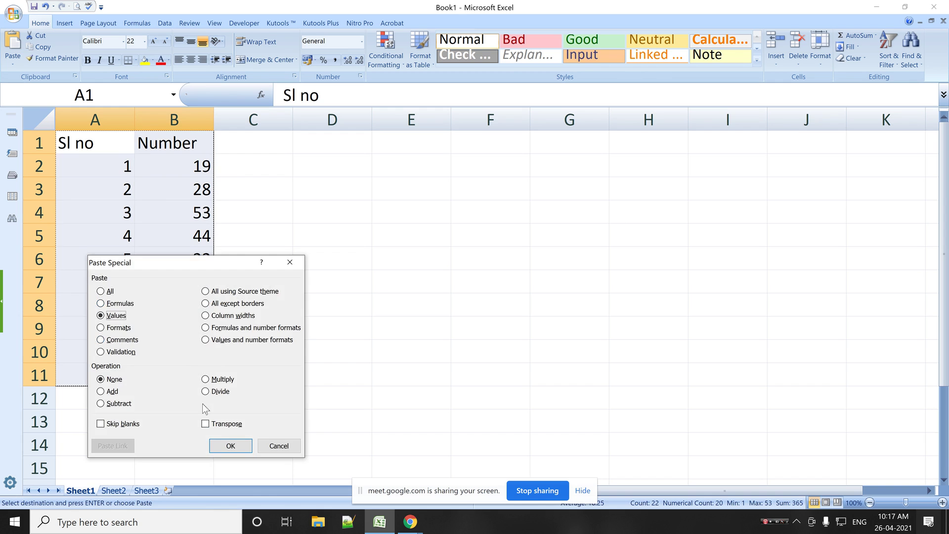
{"action": "left_click", "coordinate": [225, 446]}
{"action": "key", "text": "Escape"}
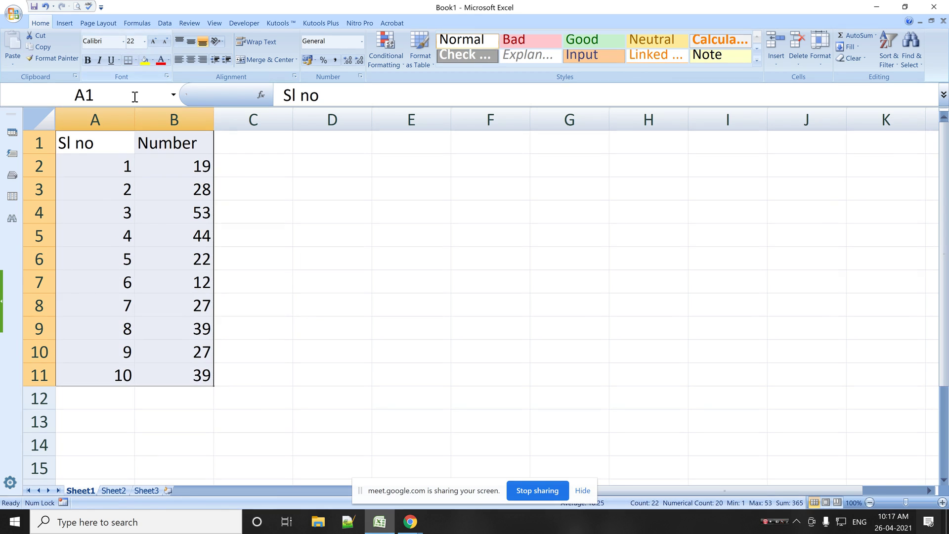
Step: Apply All Borders to the table A1:B11
{"action": "left_click", "coordinate": [136, 60]}
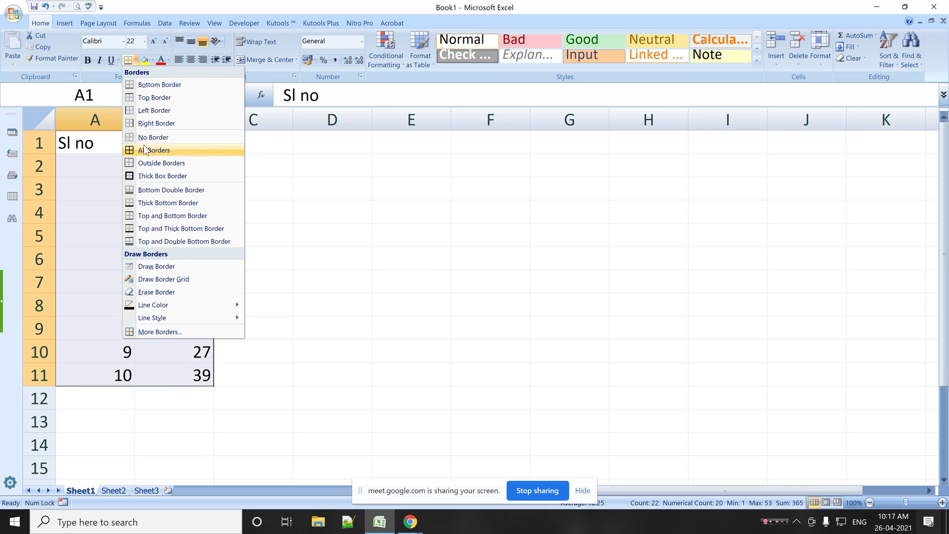
{"action": "left_click", "coordinate": [158, 149]}
{"action": "left_click", "coordinate": [302, 228]}
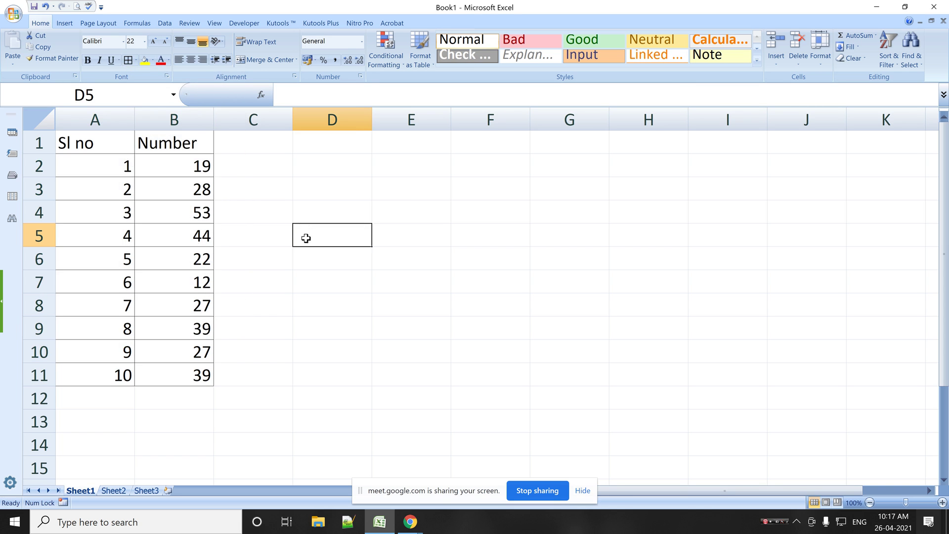
{"action": "left_click", "coordinate": [415, 191]}
{"action": "left_click", "coordinate": [406, 164]}
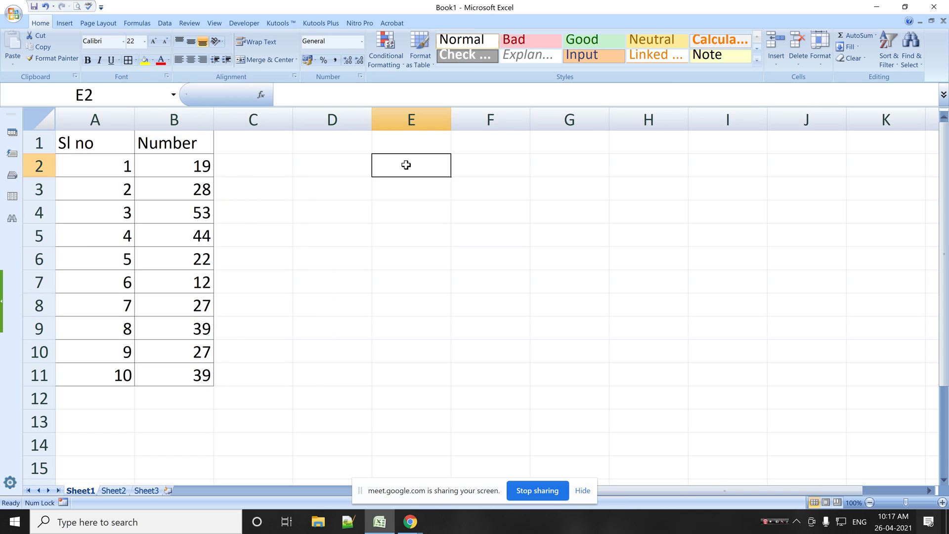
Step: Enter =SUM(B2:B4,10) in E2, giving 110, and compare B2:B4's status-bar sum
{"action": "type", "text": "=su"}
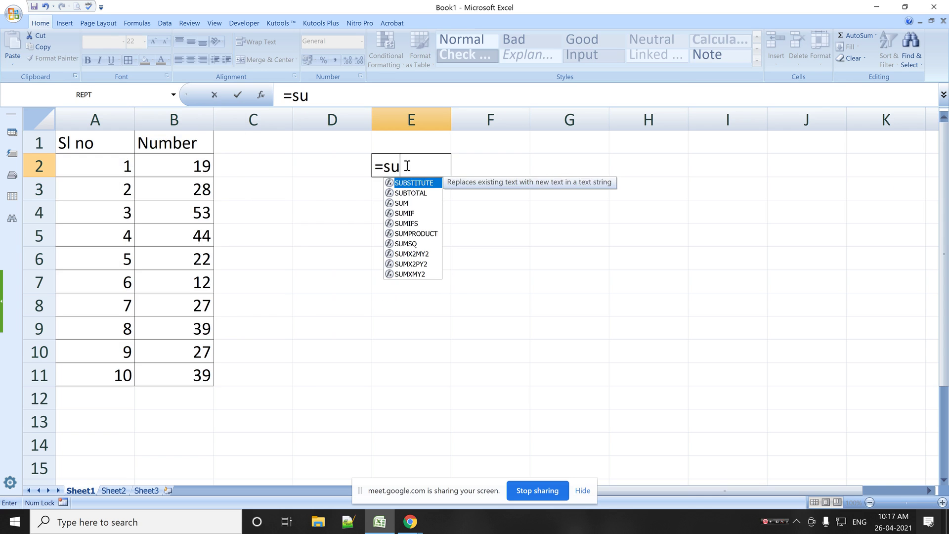
{"action": "type", "text": "m"}
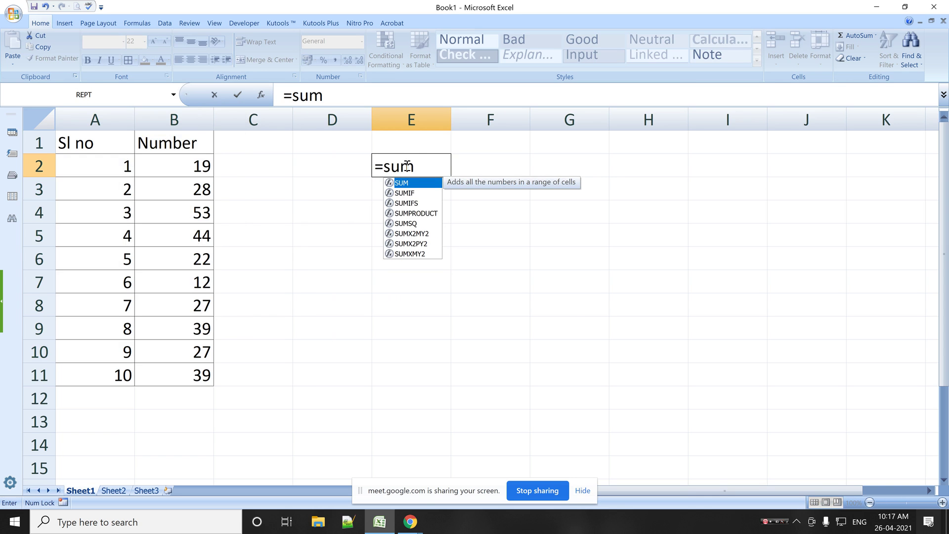
{"action": "type", "text": "("}
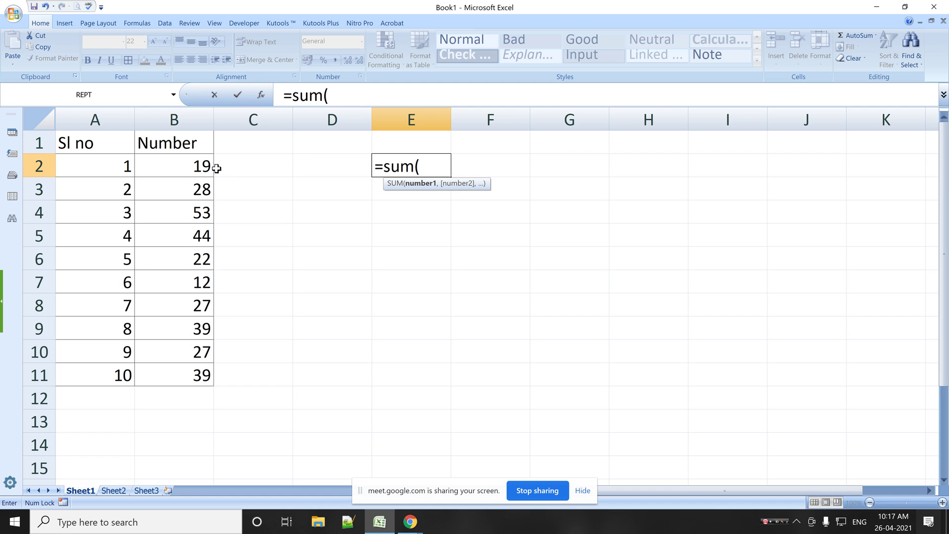
{"action": "left_click_drag", "start_coordinate": [201, 164], "coordinate": [200, 211]}
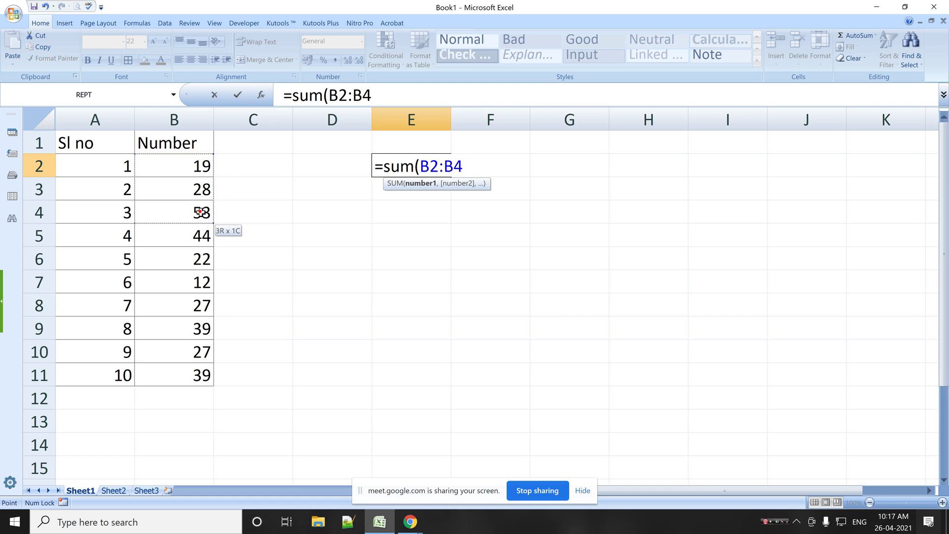
{"action": "type", "text": ",10"}
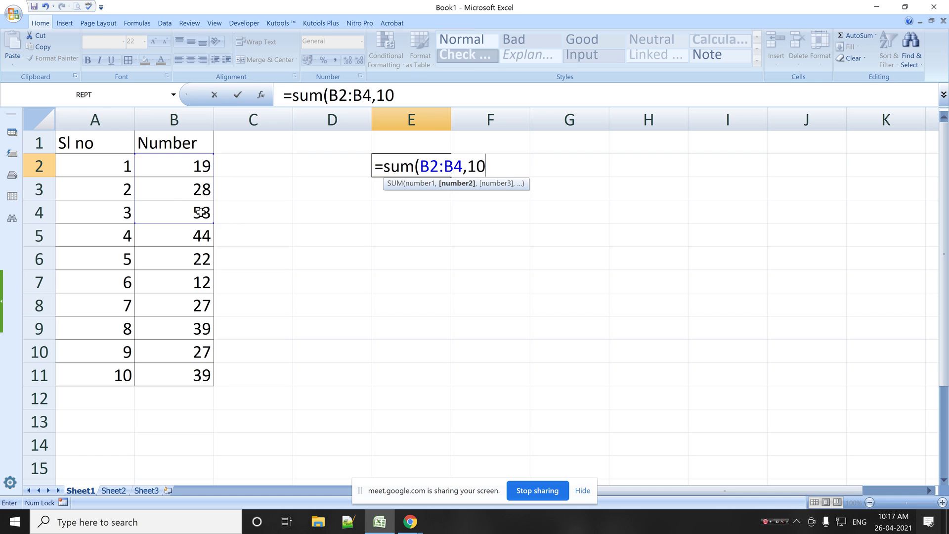
{"action": "key", "text": "Tab"}
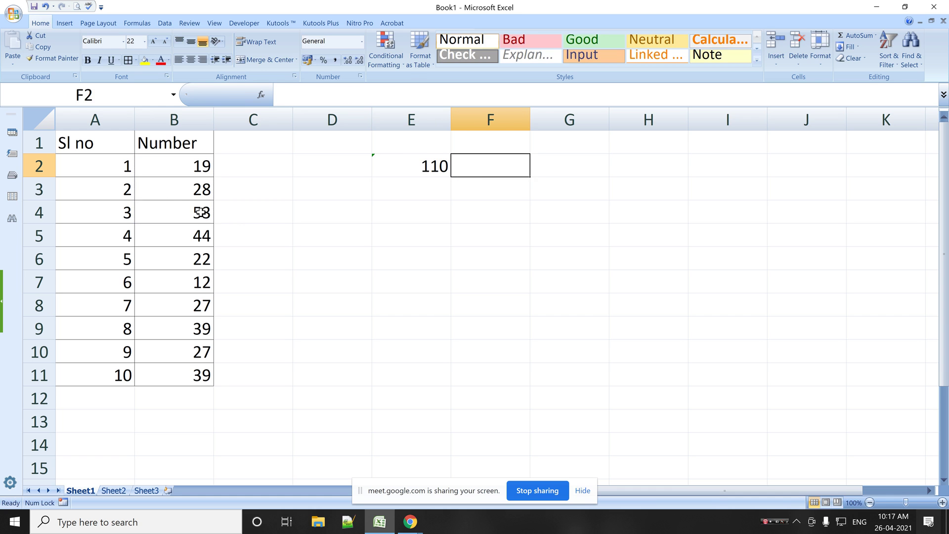
{"action": "left_click_drag", "start_coordinate": [199, 164], "coordinate": [203, 214]}
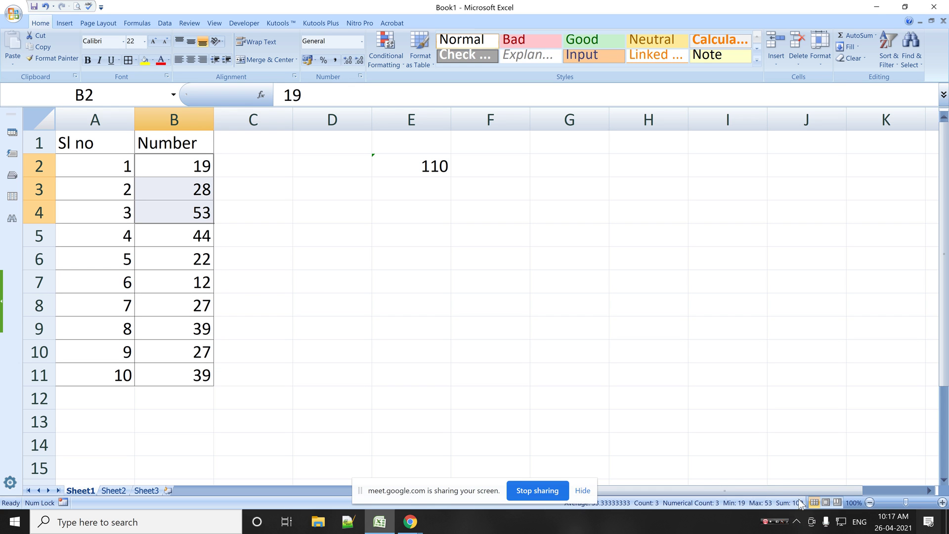
{"action": "left_click", "coordinate": [946, 524]}
Step: Launch SpotOnTheMouse from the Developer folder and return to Excel's cell E2
{"action": "double_click", "coordinate": [118, 23]}
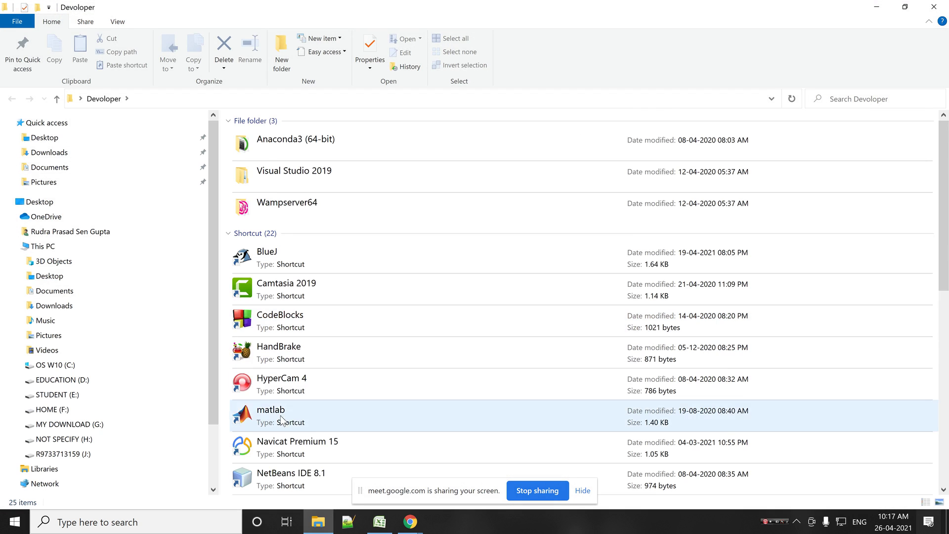
{"action": "scroll", "coordinate": [281, 420], "scroll_direction": "down", "scroll_amount": 5}
{"action": "double_click", "coordinate": [286, 391]}
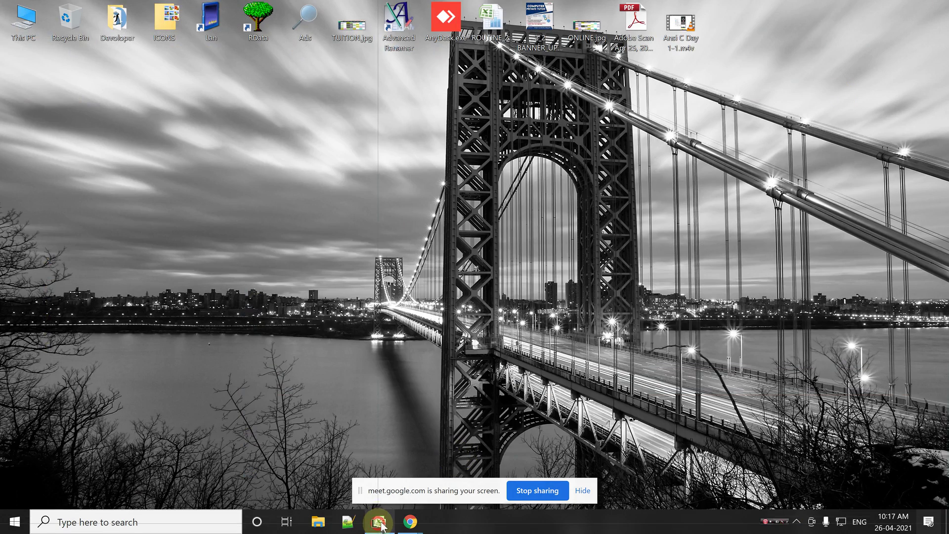
{"action": "left_click", "coordinate": [379, 523]}
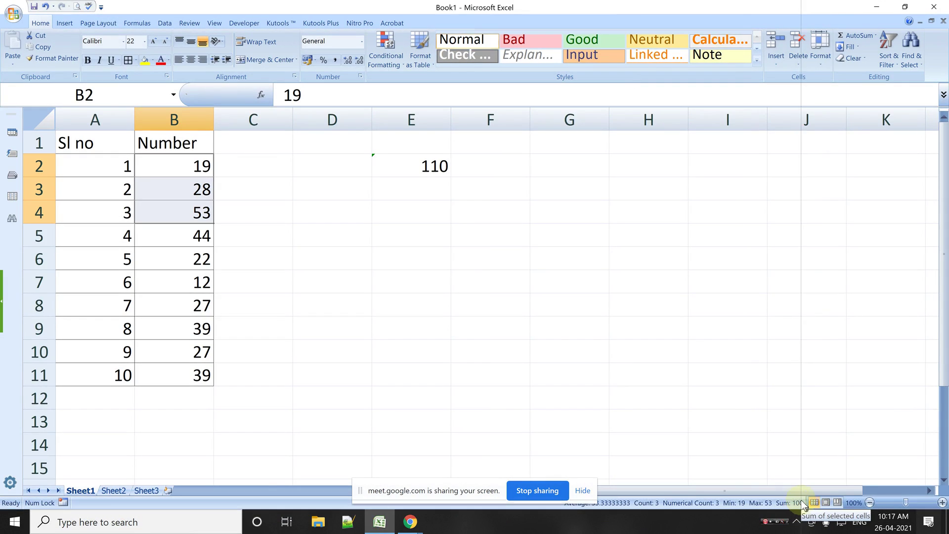
{"action": "left_click", "coordinate": [411, 170]}
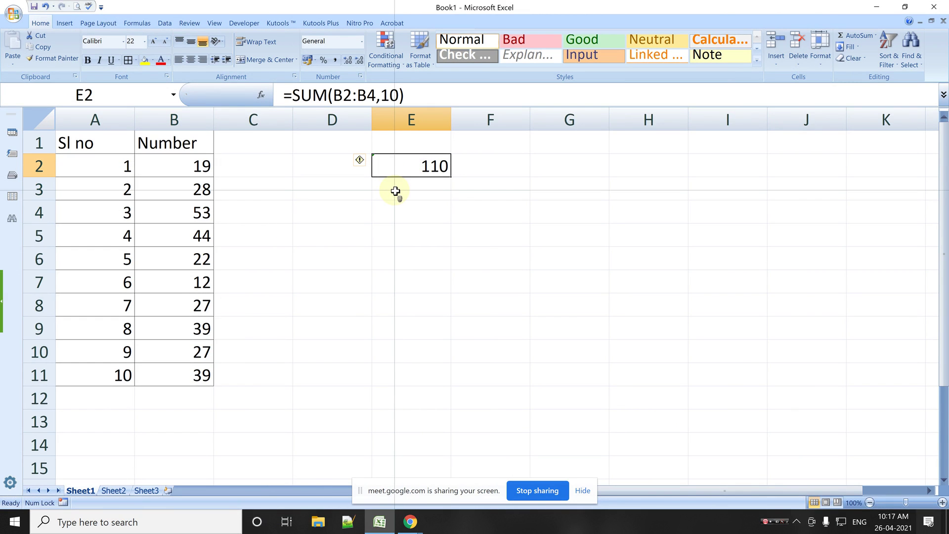
Step: Re-commit E2's =SUM(B2:B4,10) formula and trace its precedents from B2:B4
{"action": "left_click", "coordinate": [353, 95]}
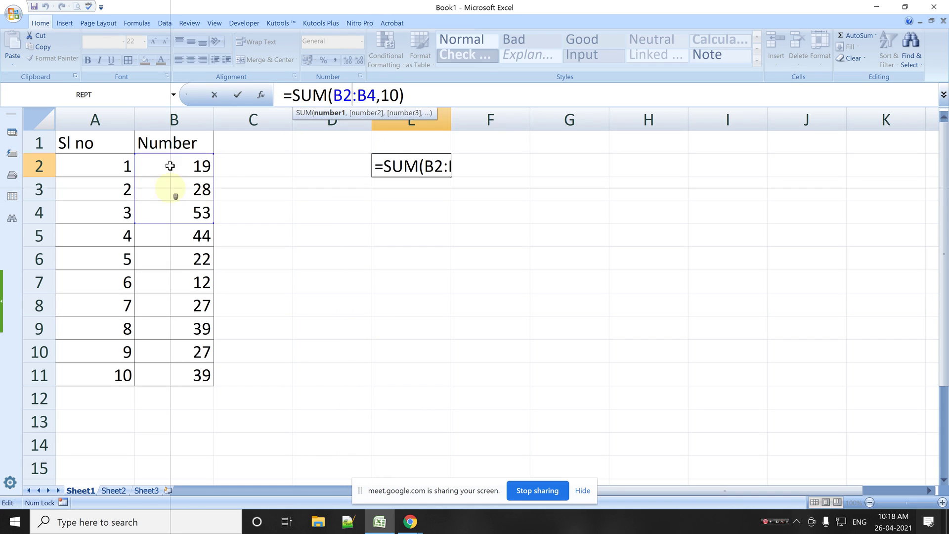
{"action": "left_click", "coordinate": [421, 248]}
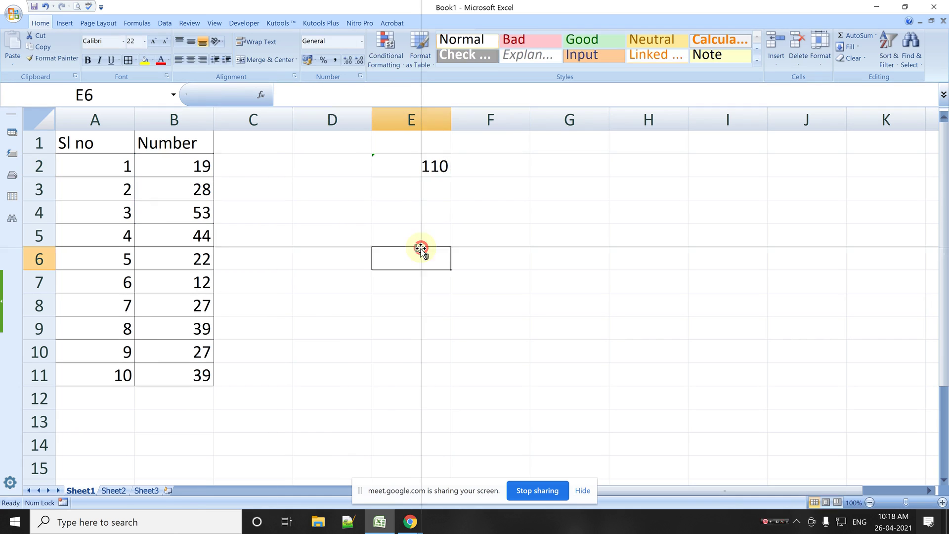
{"action": "left_click", "coordinate": [394, 158]}
{"action": "left_click", "coordinate": [190, 23]}
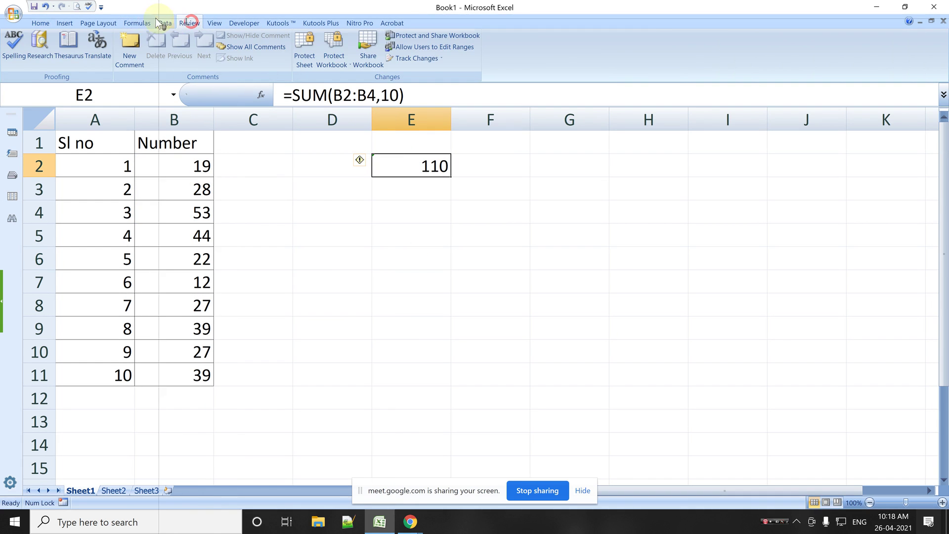
{"action": "left_click", "coordinate": [148, 23]}
{"action": "left_click", "coordinate": [421, 39]}
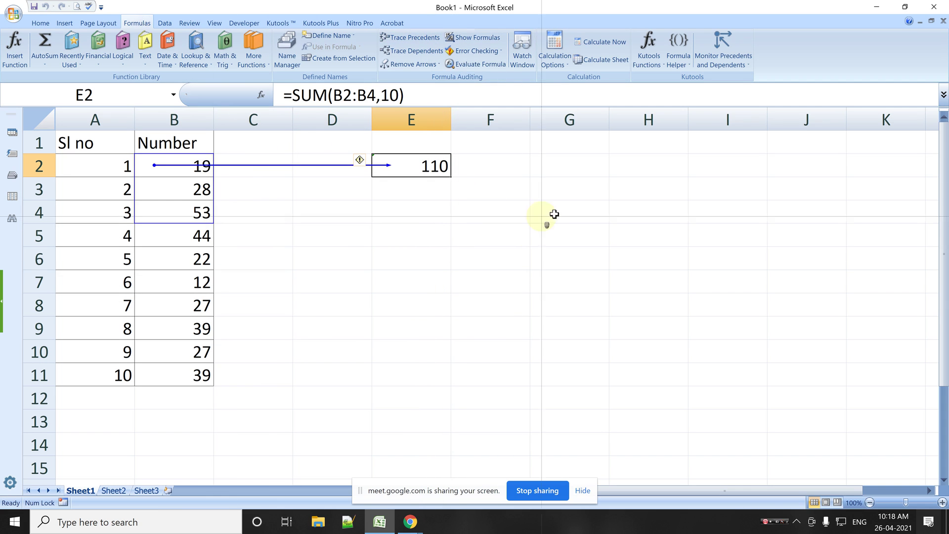
{"action": "left_click", "coordinate": [559, 188]}
Step: Enter =PRODUCT(B7:B8,2,3) in G3 for 1944, trace its precedents, and display formulas
{"action": "type", "text": "="}
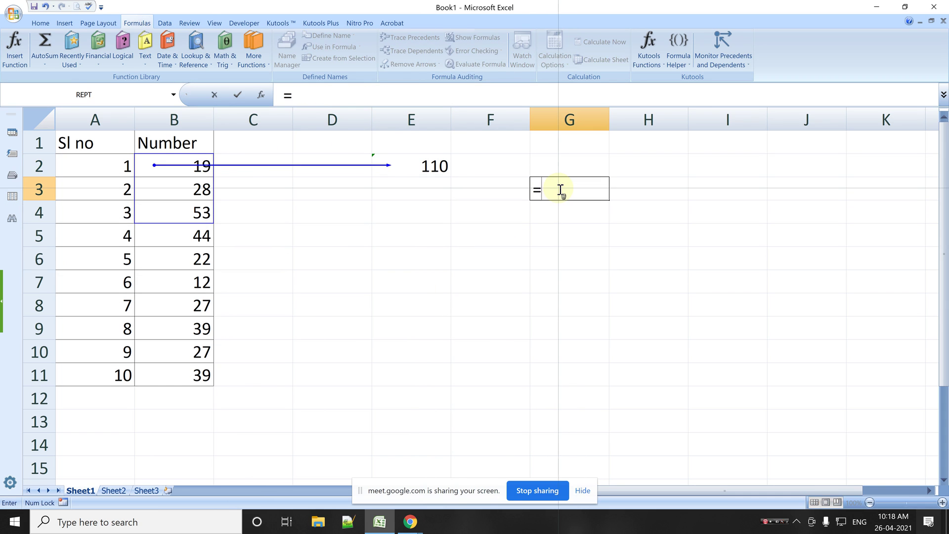
{"action": "type", "text": "pro"}
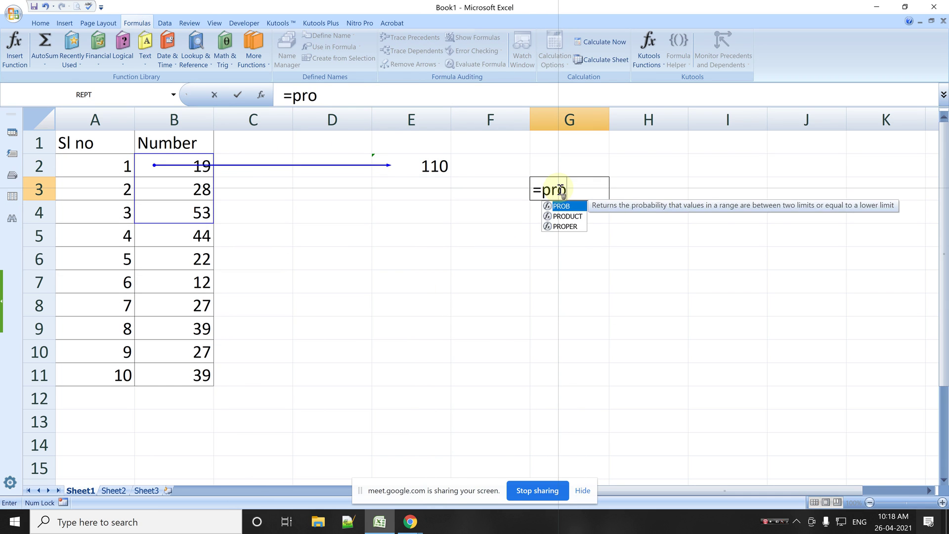
{"action": "type", "text": "duct"}
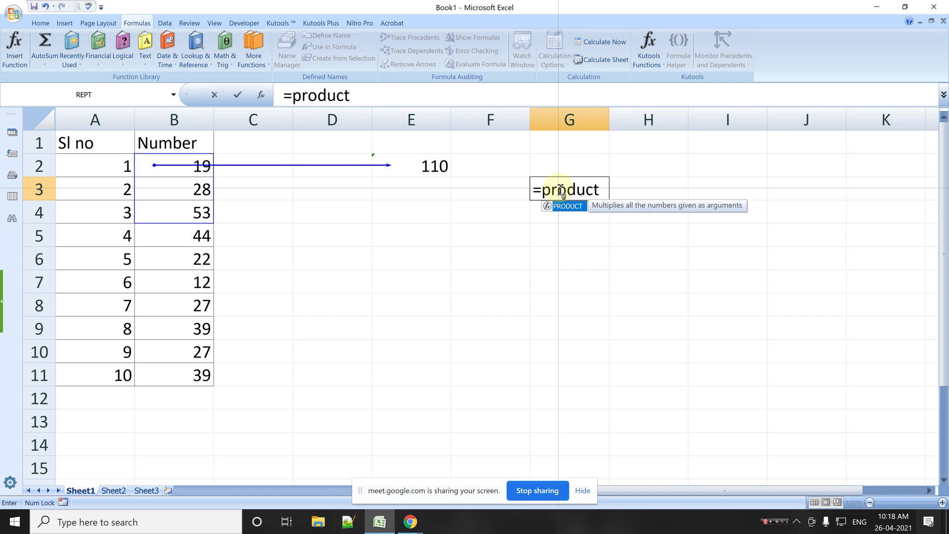
{"action": "type", "text": "("}
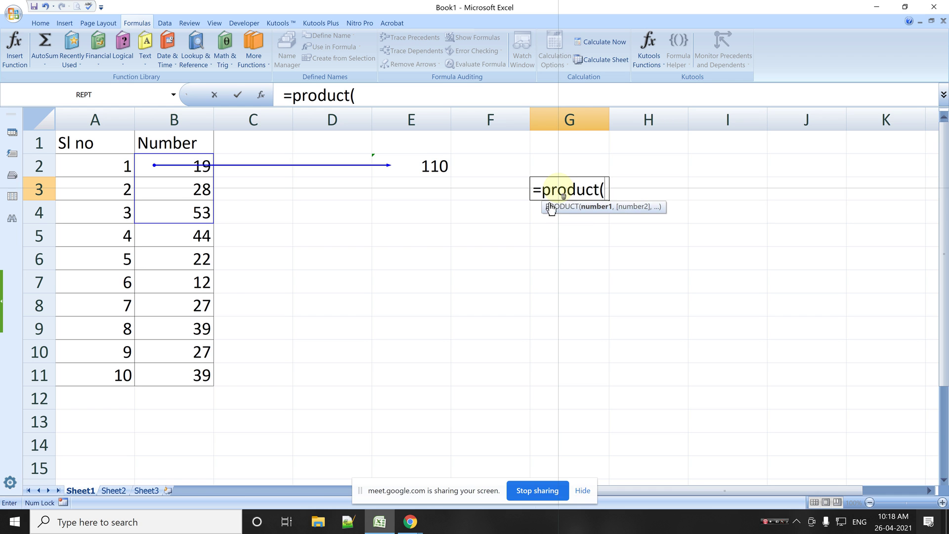
{"action": "left_click_drag", "start_coordinate": [192, 281], "coordinate": [194, 308]}
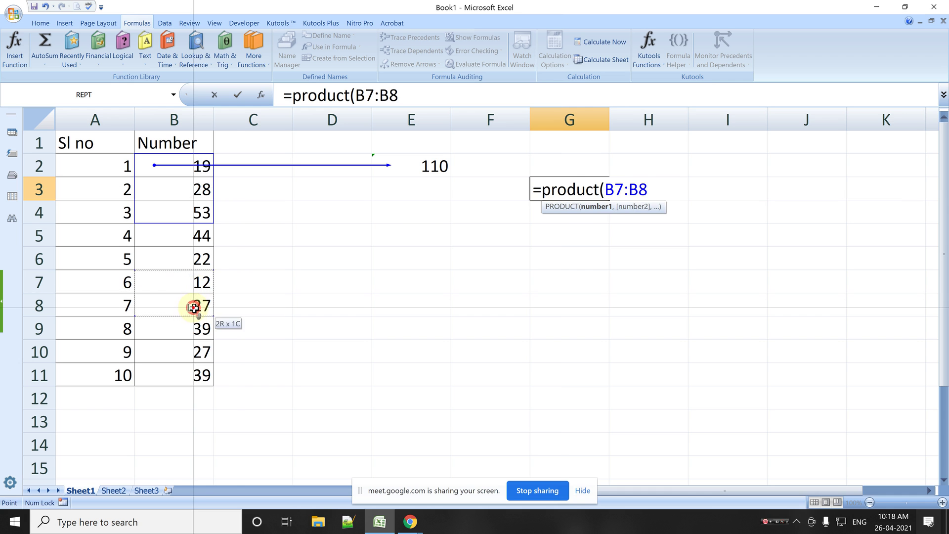
{"action": "type", "text": ","}
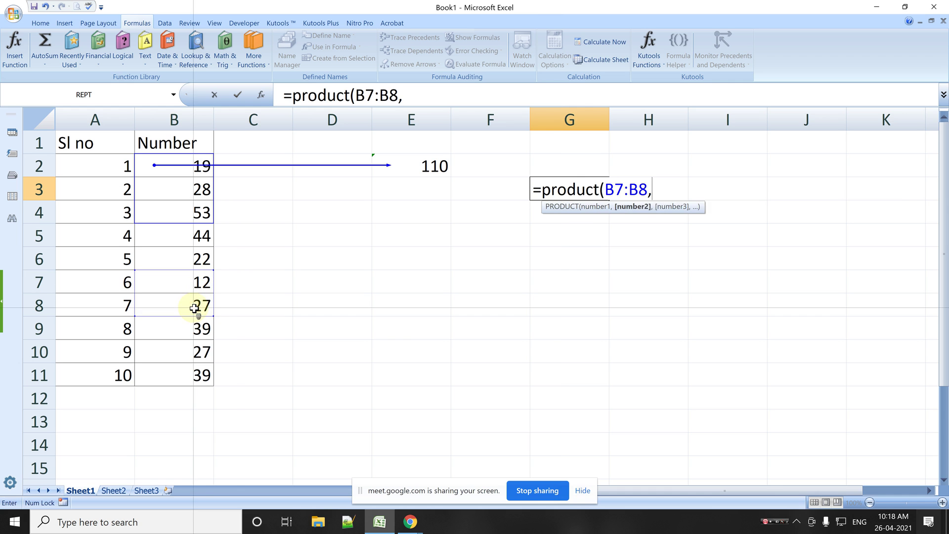
{"action": "type", "text": "2,3"}
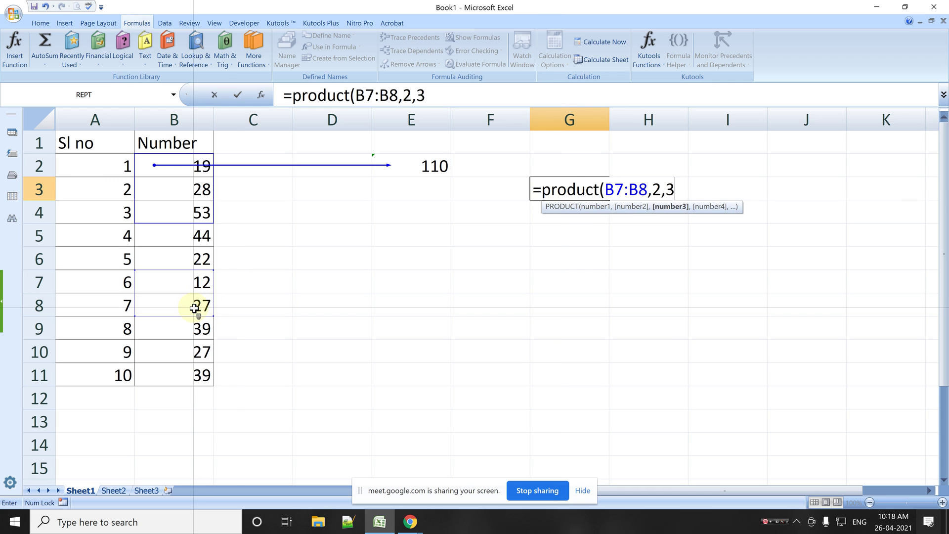
{"action": "key", "text": "Tab"}
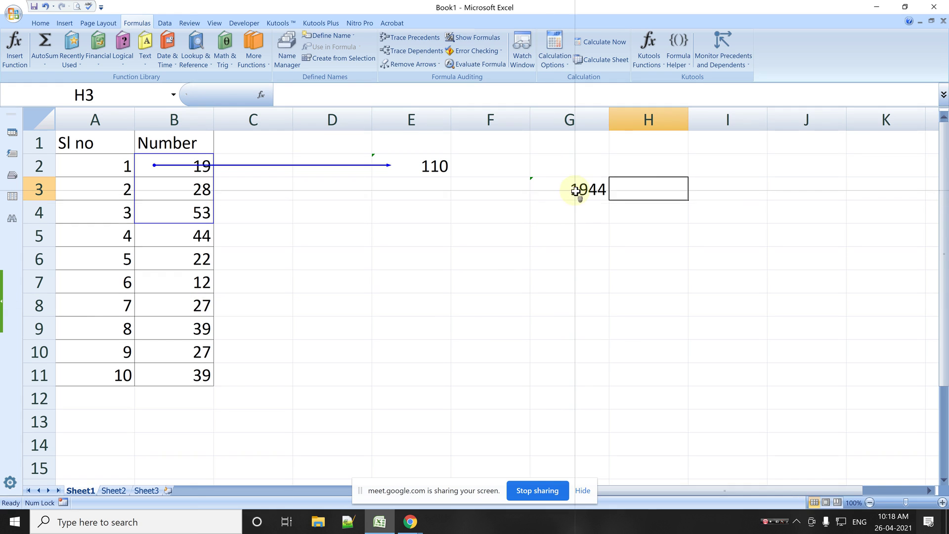
{"action": "left_click", "coordinate": [575, 190]}
{"action": "left_click", "coordinate": [412, 39]}
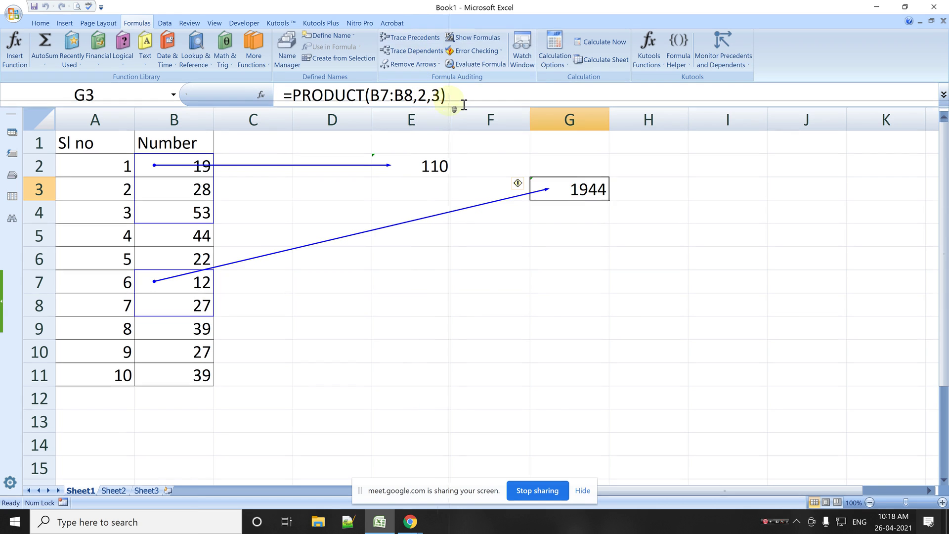
{"action": "key", "text": "ctrl+grave"}
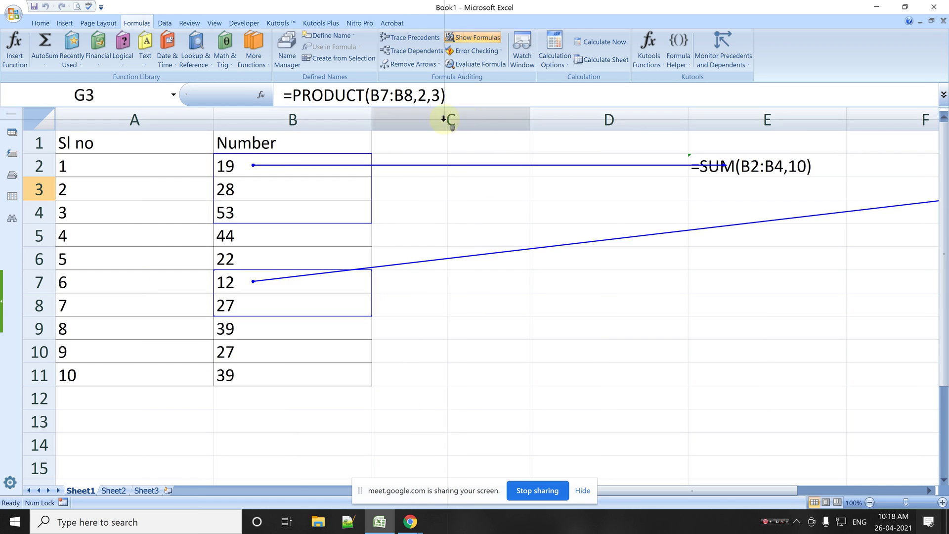
Step: Delete the empty columns so SUM lands in C2 and PRODUCT in D3, autofitting column D
{"action": "left_click", "coordinate": [480, 121]}
{"action": "left_click_drag", "start_coordinate": [479, 121], "coordinate": [587, 119]}
{"action": "right_click", "coordinate": [587, 119]}
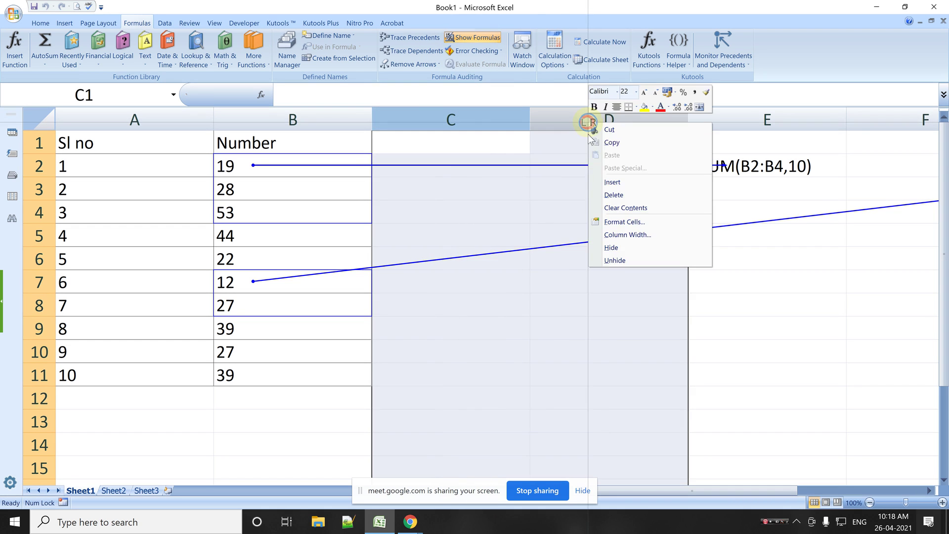
{"action": "left_click", "coordinate": [607, 194]}
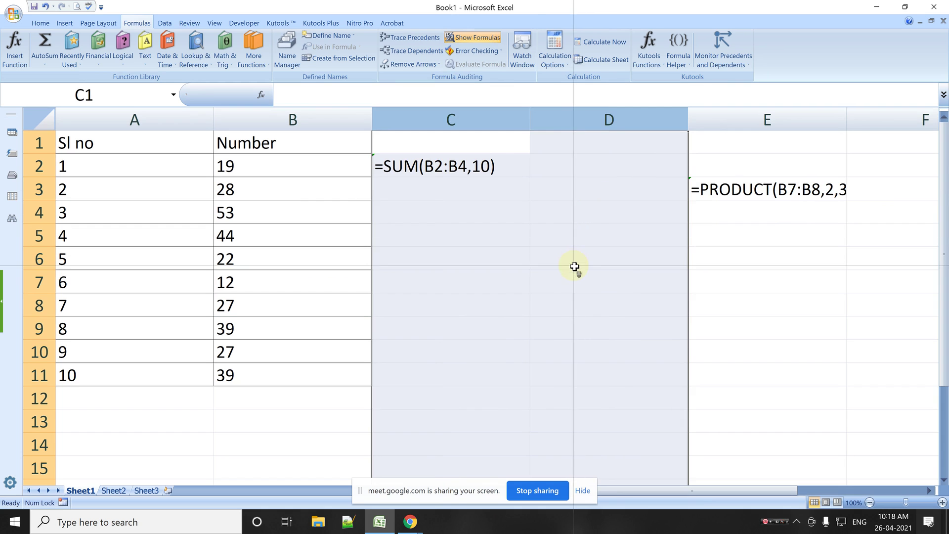
{"action": "left_click", "coordinate": [574, 266]}
{"action": "left_click", "coordinate": [621, 121]}
{"action": "right_click", "coordinate": [624, 123]}
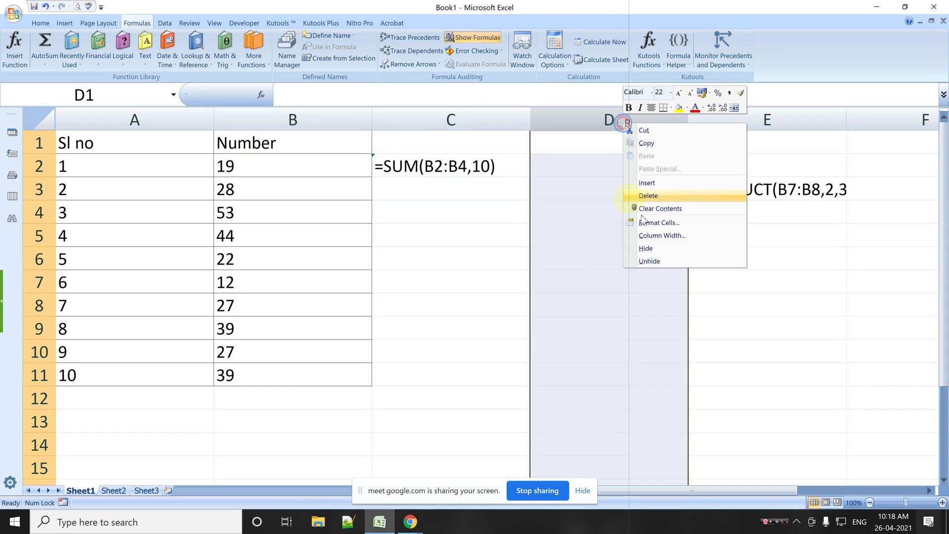
{"action": "left_click", "coordinate": [648, 196]}
{"action": "left_click", "coordinate": [590, 243]}
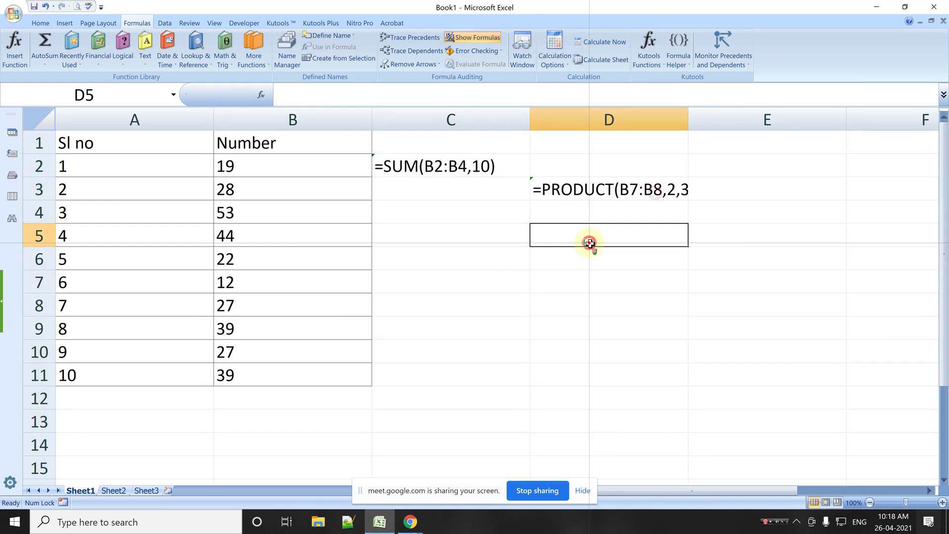
{"action": "double_click", "coordinate": [690, 120]}
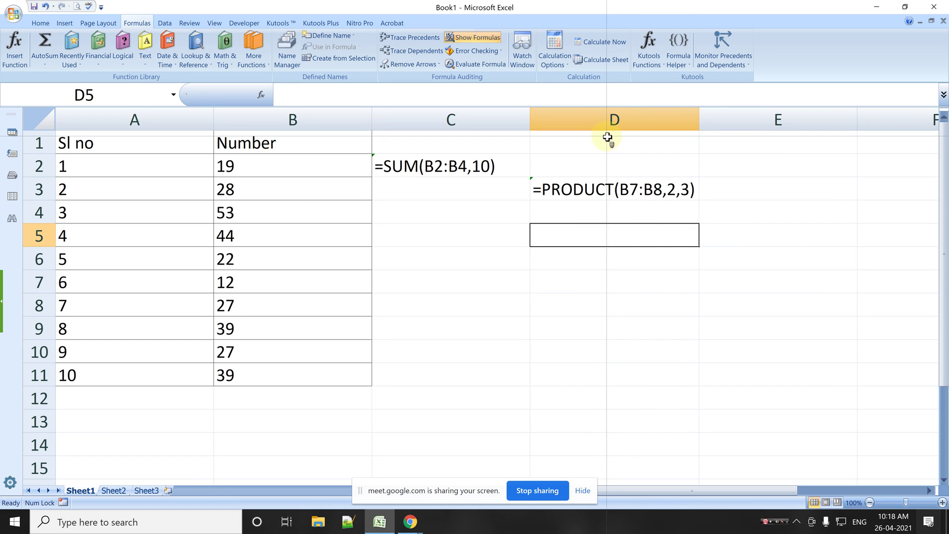
Step: Enter =MAX(B2:B11) in C5, returning 53, and switch cells back to showing results
{"action": "left_click", "coordinate": [428, 233]}
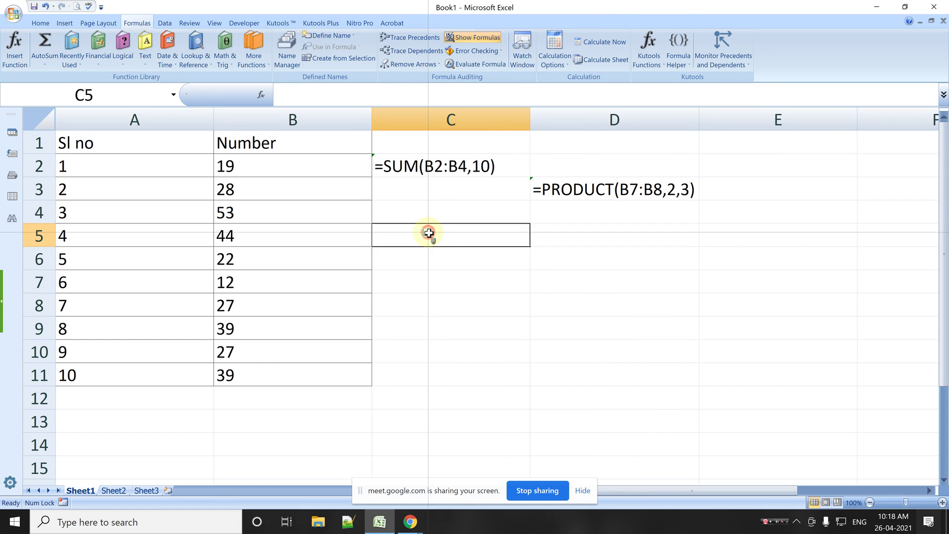
{"action": "type", "text": "=m"}
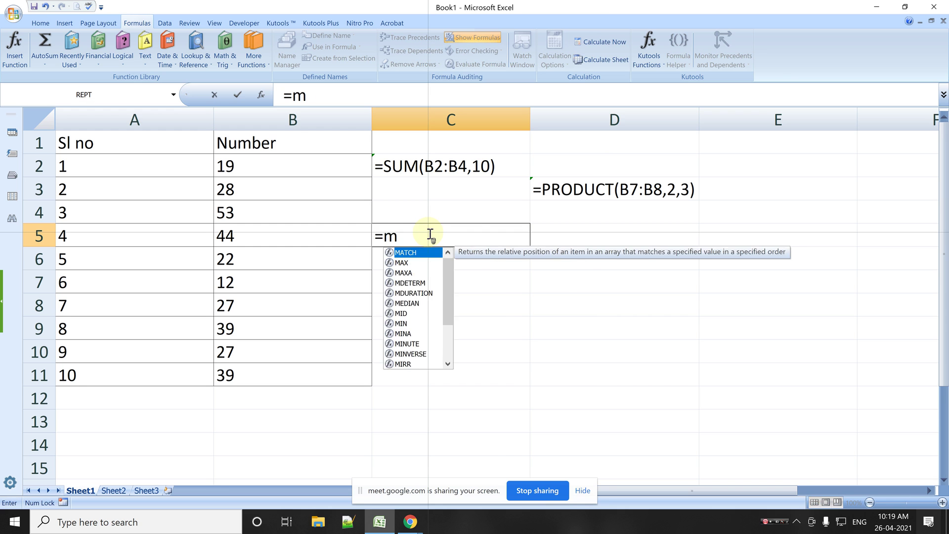
{"action": "type", "text": "ax"}
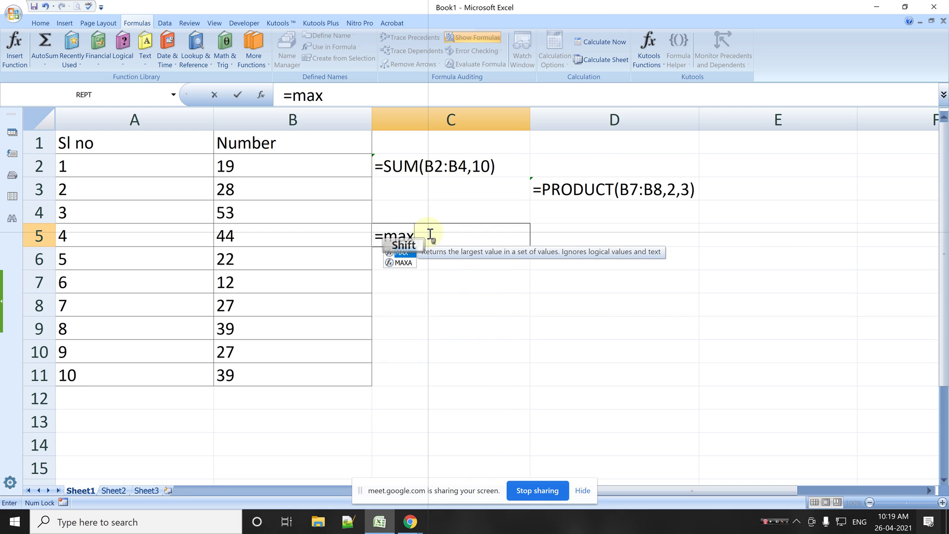
{"action": "type", "text": "("}
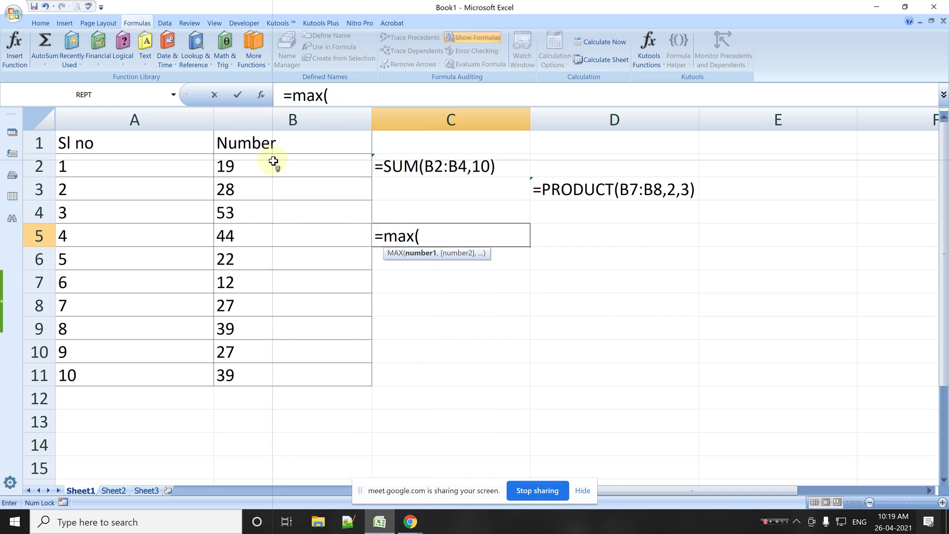
{"action": "left_click_drag", "start_coordinate": [272, 162], "coordinate": [276, 386]}
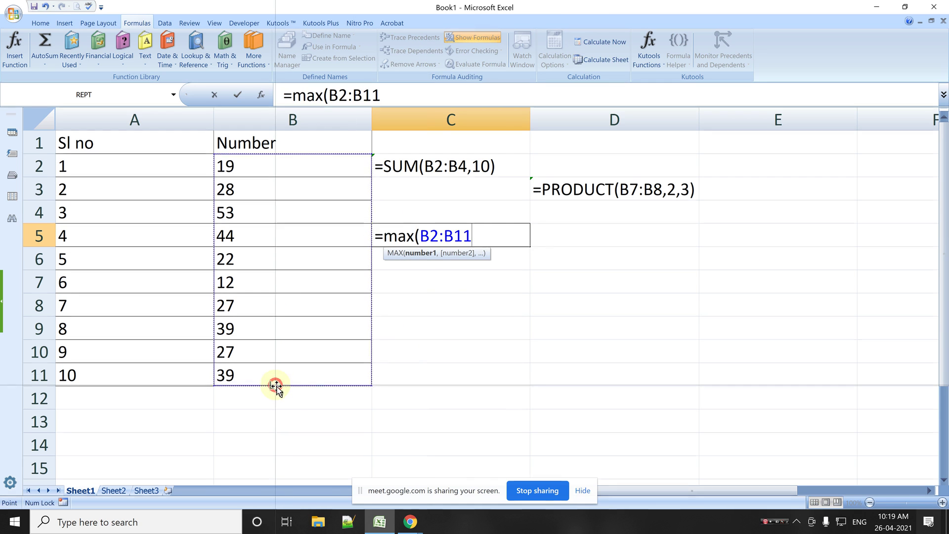
{"action": "key", "text": "Tab"}
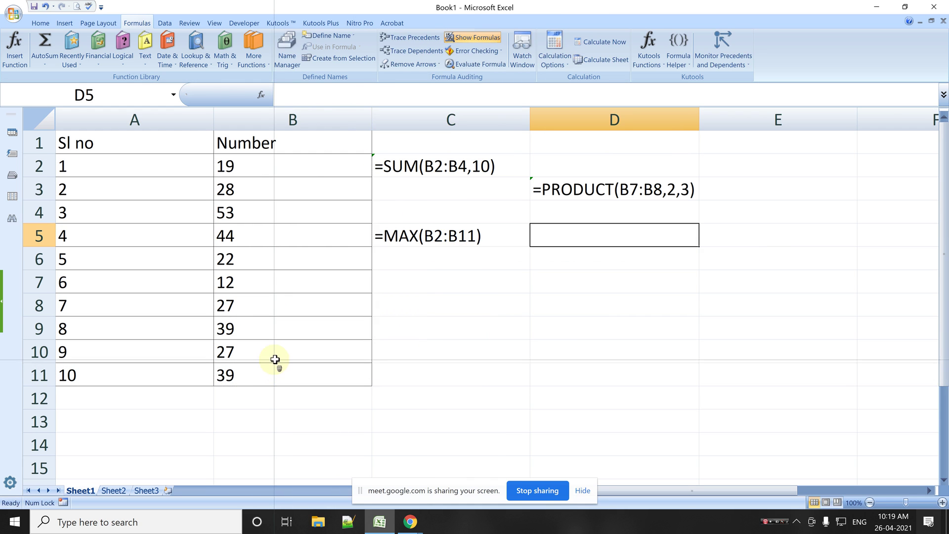
{"action": "key", "text": "ctrl+grave"}
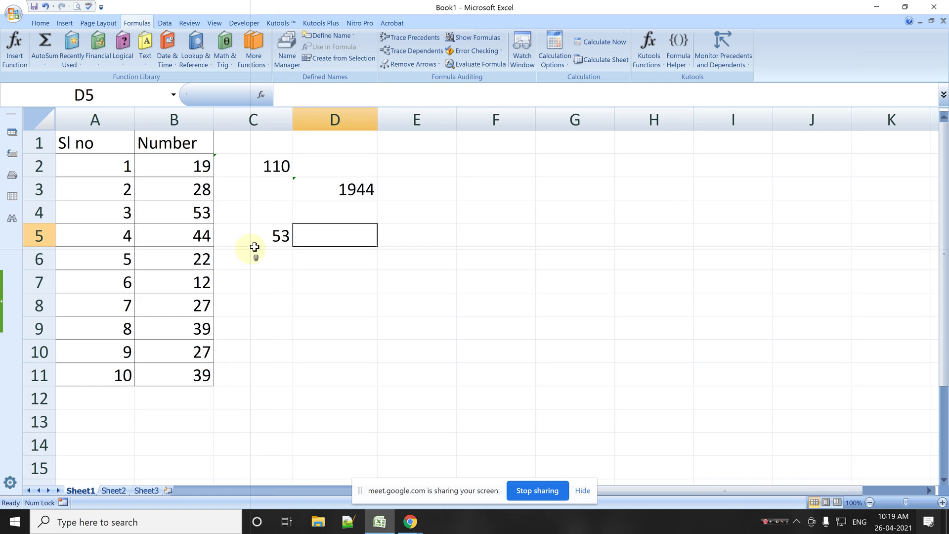
Step: Trace precedents for the MAX, SUM and PRODUCT cells C5, C2 and D3
{"action": "left_click", "coordinate": [259, 236]}
{"action": "left_click", "coordinate": [409, 43]}
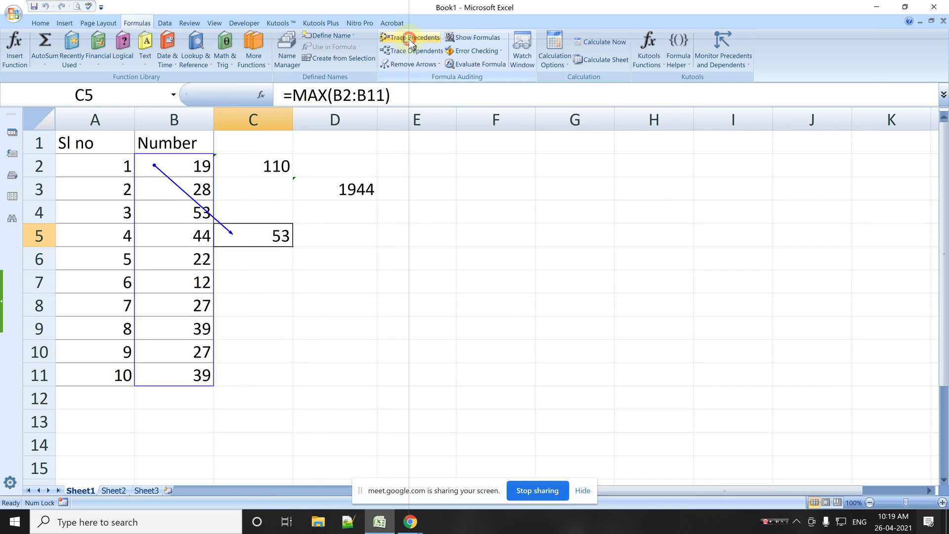
{"action": "left_click", "coordinate": [269, 169]}
{"action": "left_click", "coordinate": [409, 37]}
{"action": "left_click", "coordinate": [356, 190]}
{"action": "left_click", "coordinate": [419, 37]}
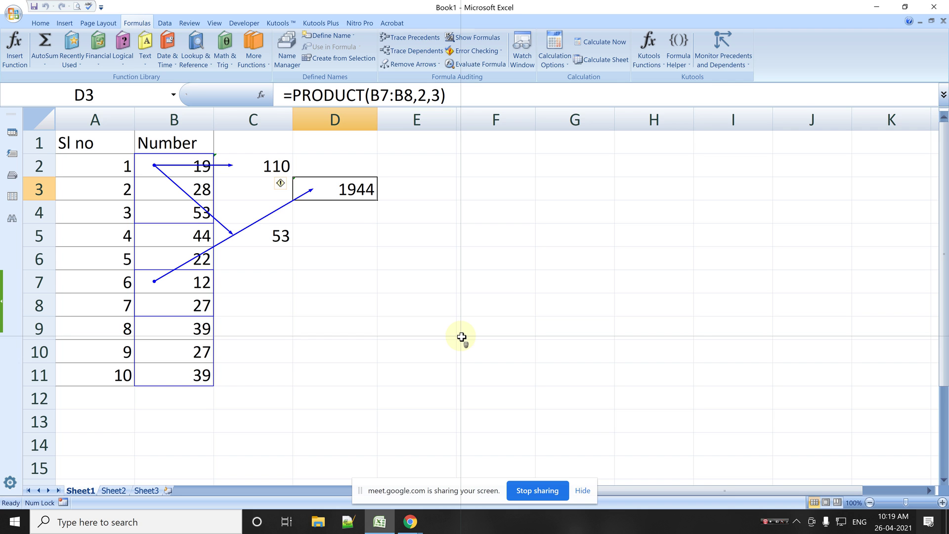
Step: Show the formulas with trace arrows again and save a capture of the table as Screenshot_1.jpg on the Desktop
{"action": "key", "text": "ctrl+grave"}
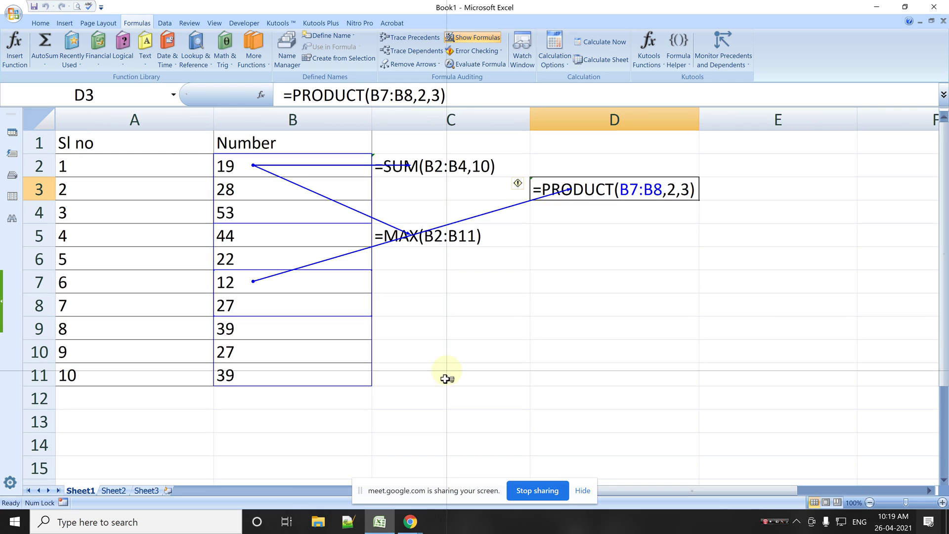
{"action": "key", "text": "ctrl+shift+s"}
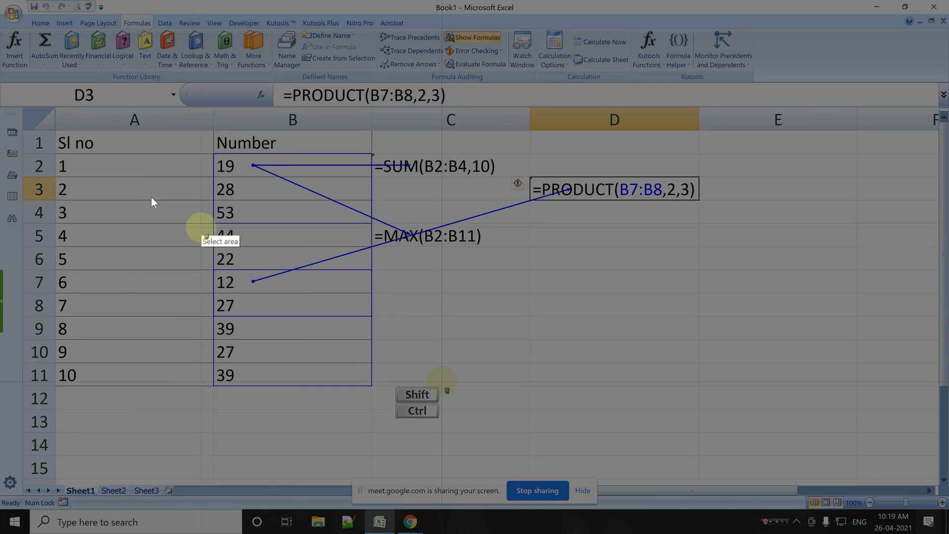
{"action": "left_click_drag", "start_coordinate": [46, 131], "coordinate": [735, 402]}
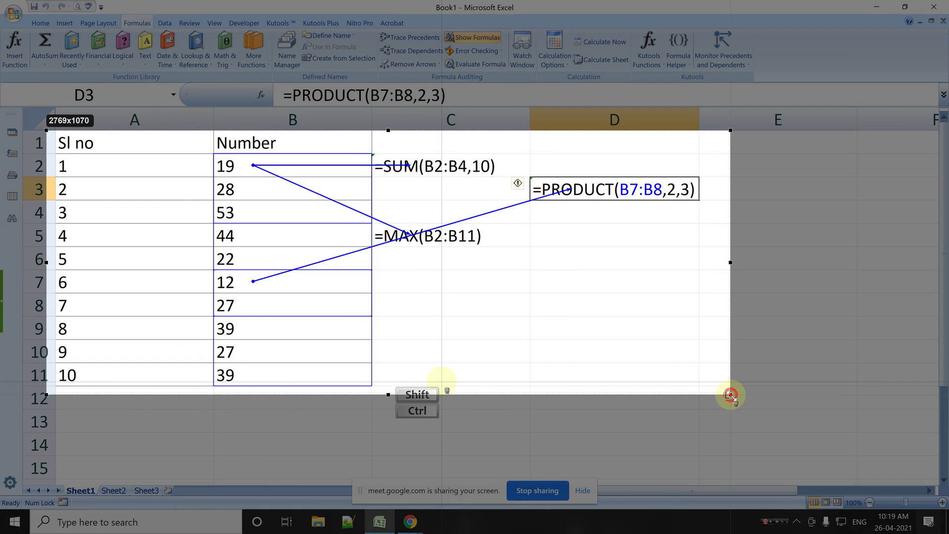
{"action": "left_click", "coordinate": [712, 410]}
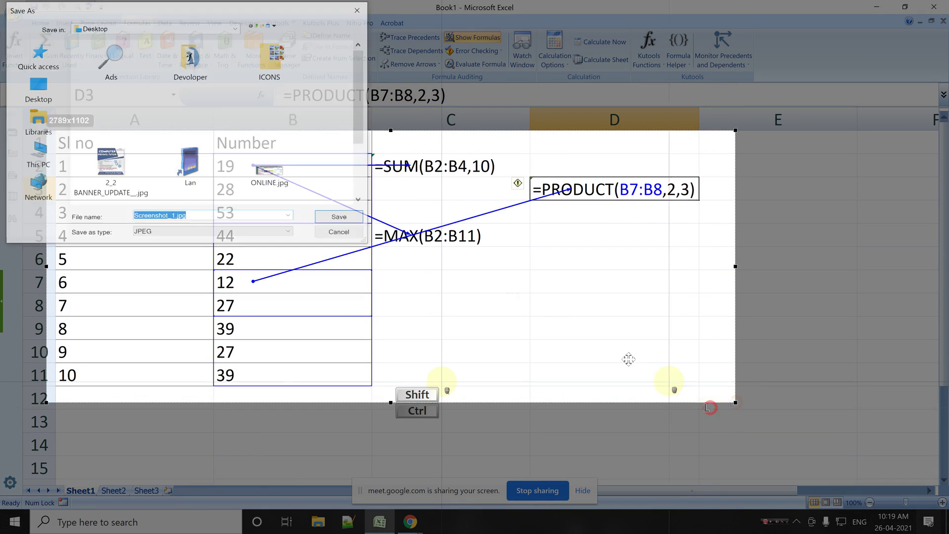
{"action": "left_click", "coordinate": [332, 219]}
{"action": "mouse_move", "coordinate": [409, 522]}
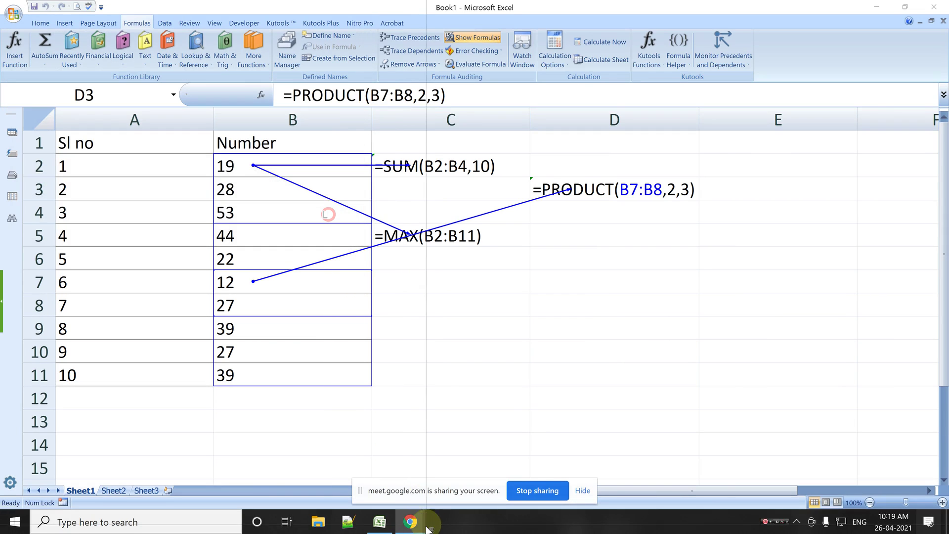
Step: Switch to WhatsApp Web in Chrome and open the Computer XII 2021 group chat
{"action": "left_click", "coordinate": [351, 479]}
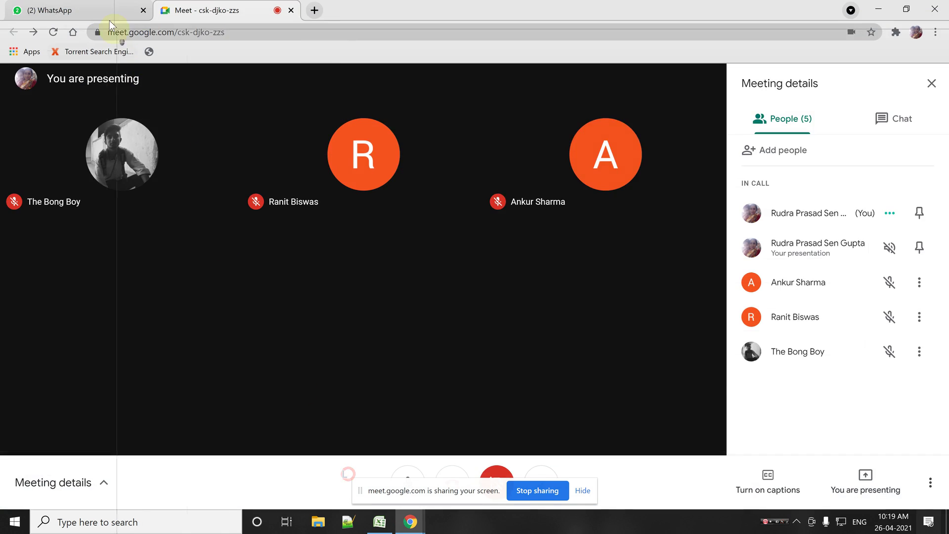
{"action": "left_click", "coordinate": [102, 11]}
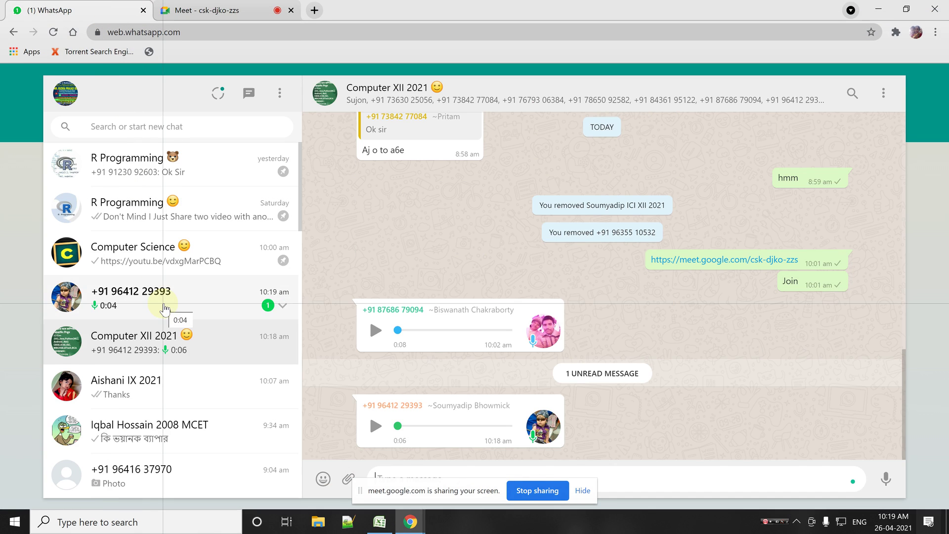
{"action": "left_click", "coordinate": [132, 247]}
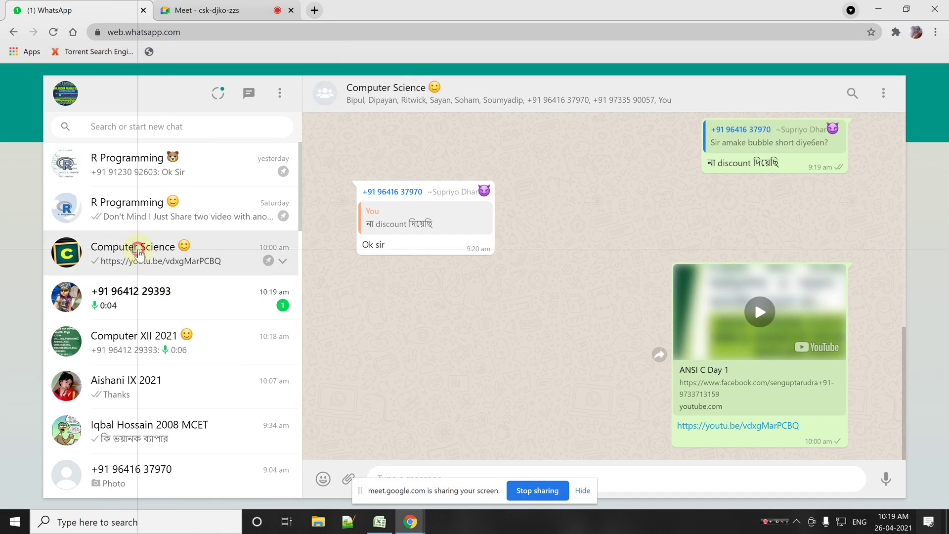
{"action": "left_click", "coordinate": [133, 335]}
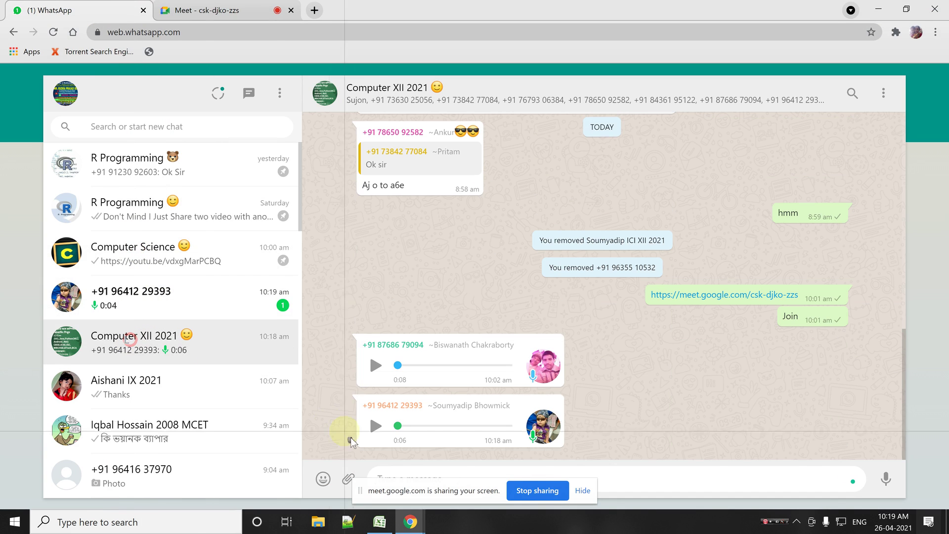
Step: Send Desktop\Screenshot_1.jpg as a photo to the group, then open the unread voice-message chat
{"action": "left_click", "coordinate": [350, 481]}
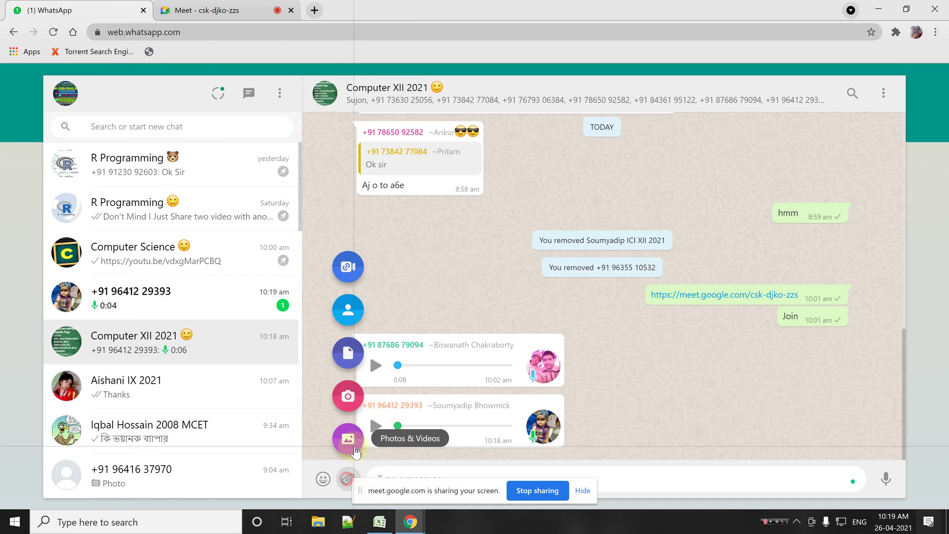
{"action": "left_click", "coordinate": [350, 445]}
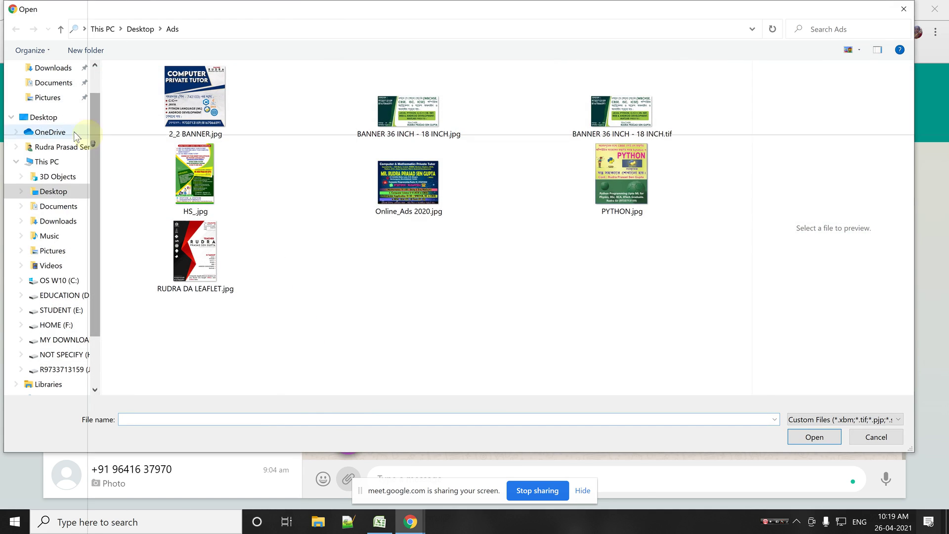
{"action": "left_click", "coordinate": [53, 193]}
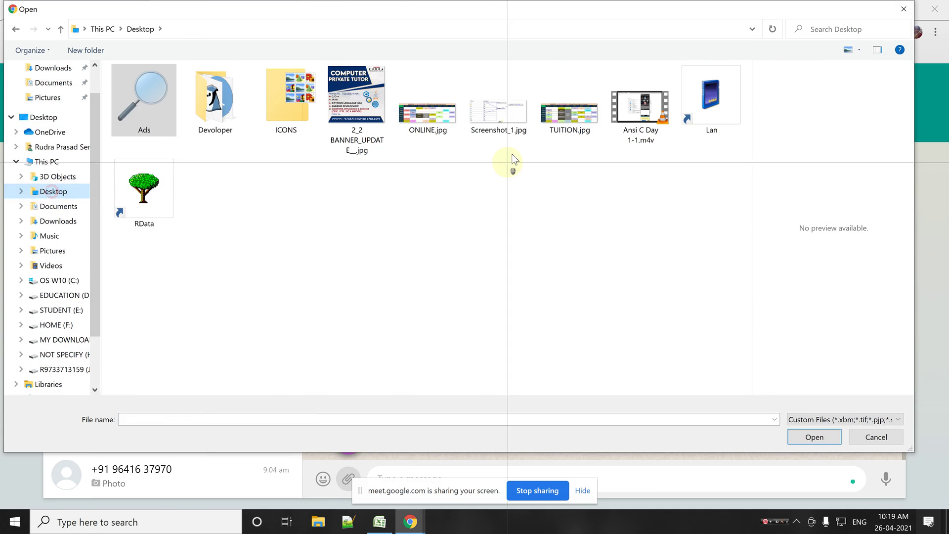
{"action": "double_click", "coordinate": [509, 126]}
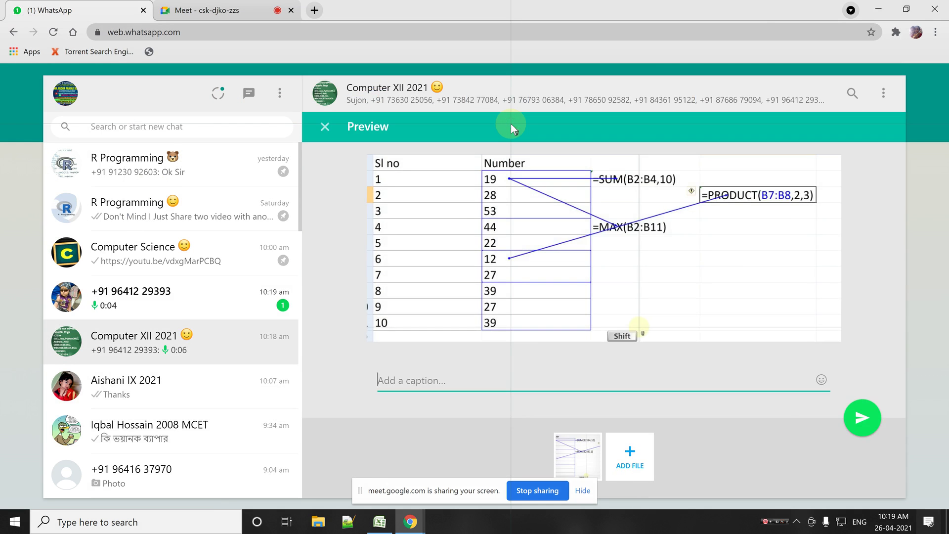
{"action": "key", "text": "Return"}
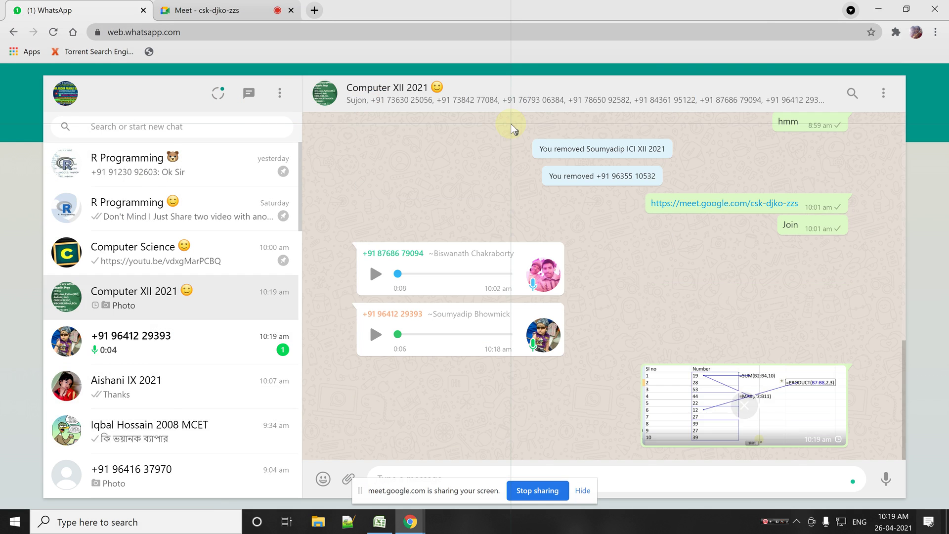
{"action": "left_click", "coordinate": [151, 355]}
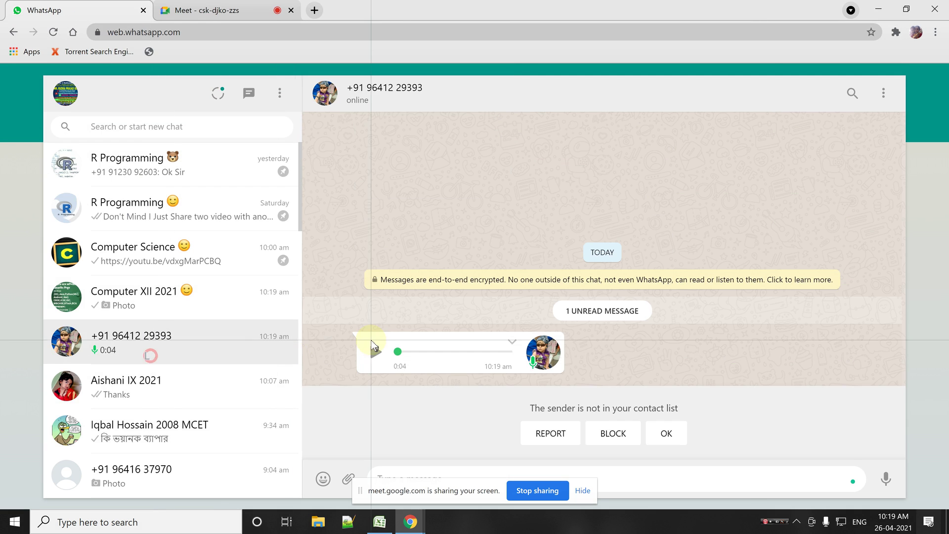
Step: Play the contact's voice message and send the reply 'H'
{"action": "left_click", "coordinate": [375, 352]}
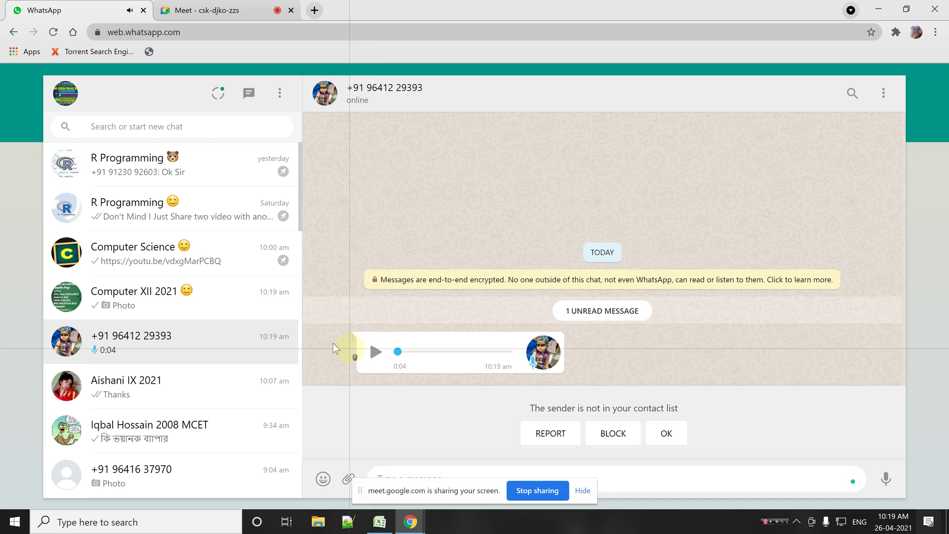
{"action": "mouse_move", "coordinate": [170, 387]}
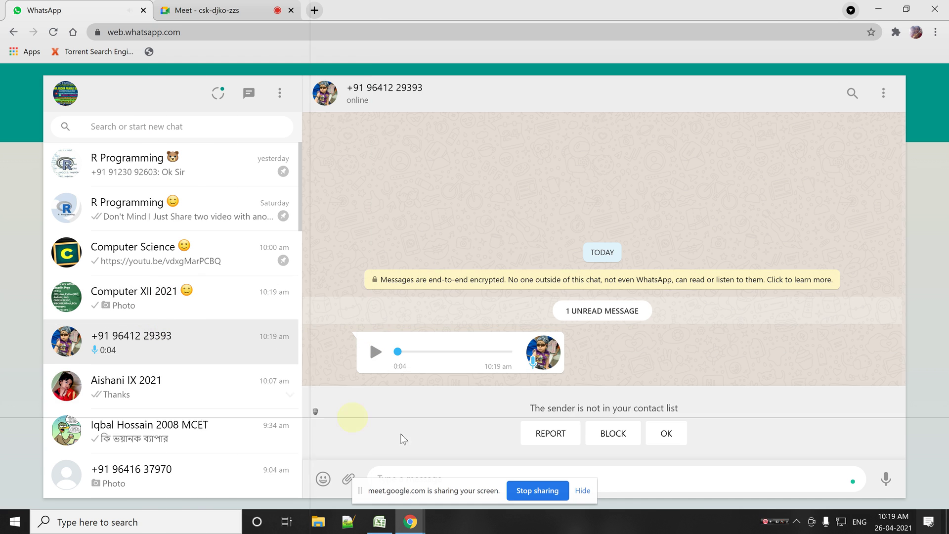
{"action": "left_click", "coordinate": [686, 481]}
{"action": "type", "text": "H"}
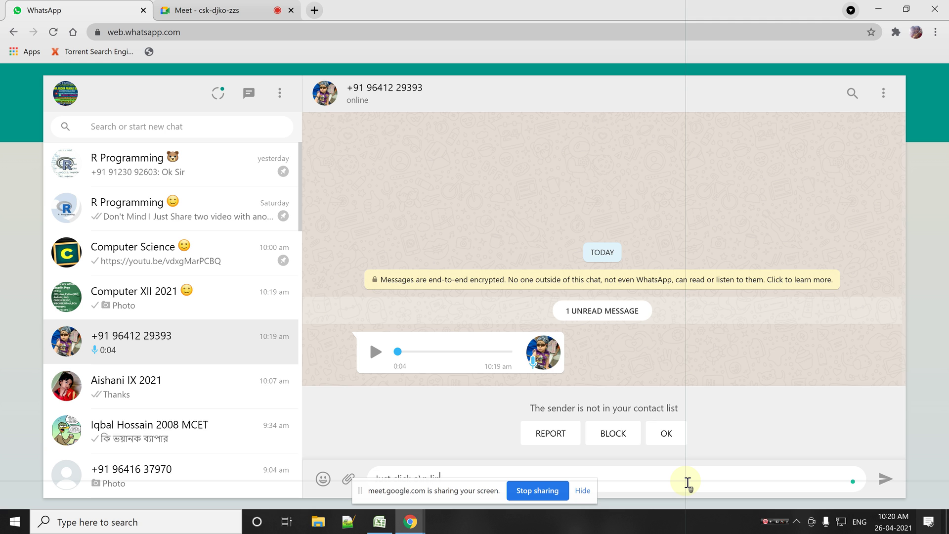
{"action": "key", "text": "Return"}
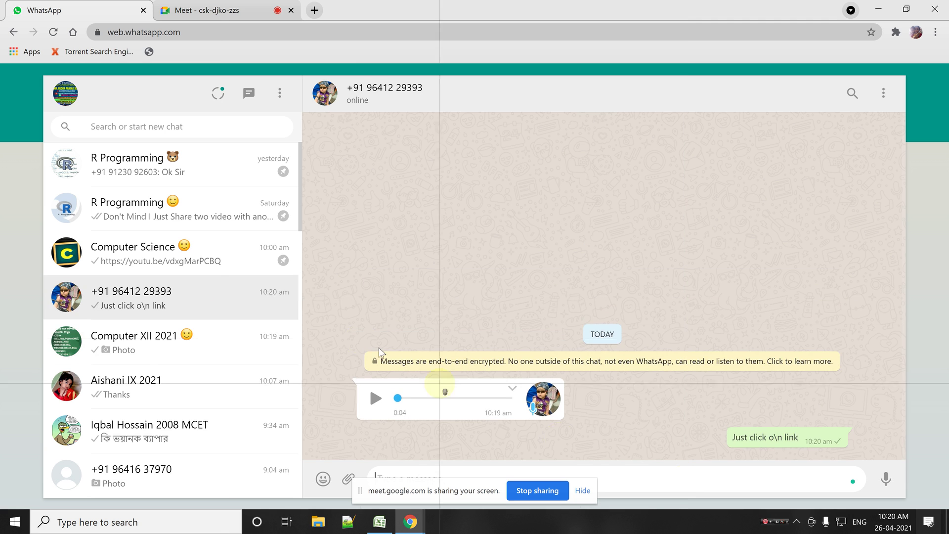
Step: Copy the meeting code from the group's link and send it in the contact's chat
{"action": "left_click", "coordinate": [148, 340]}
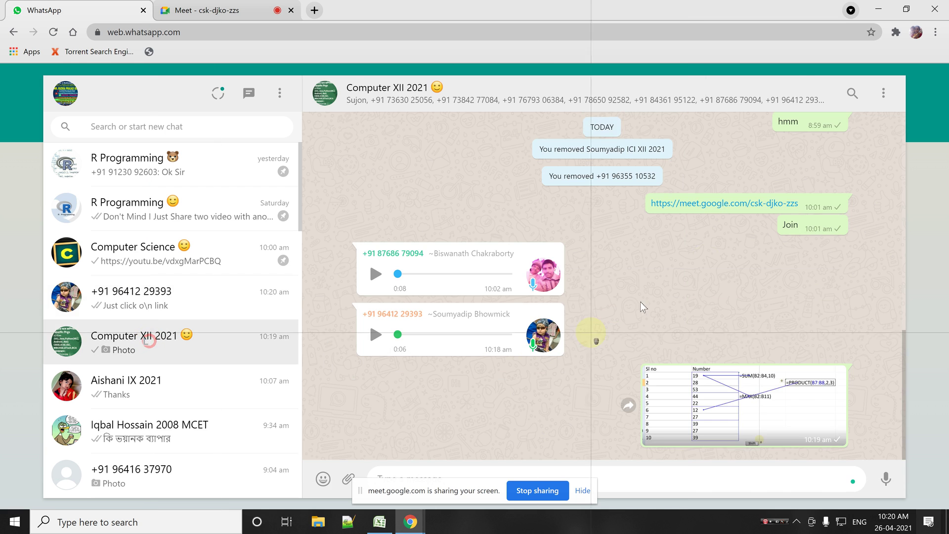
{"action": "left_click_drag", "start_coordinate": [813, 193], "coordinate": [736, 218]}
{"action": "key", "text": "ctrl+c"}
{"action": "left_click", "coordinate": [179, 301]}
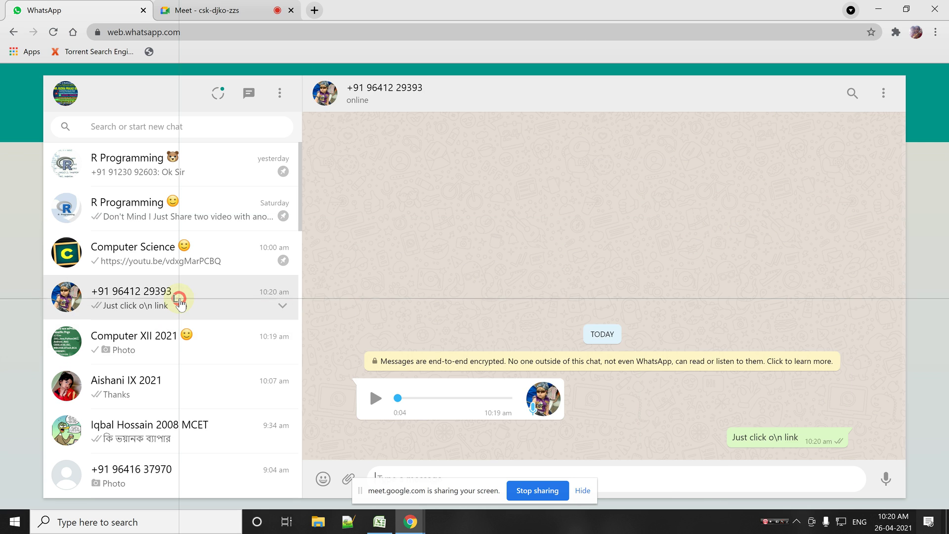
{"action": "key", "text": "ctrl+v"}
{"action": "key", "text": "Return"}
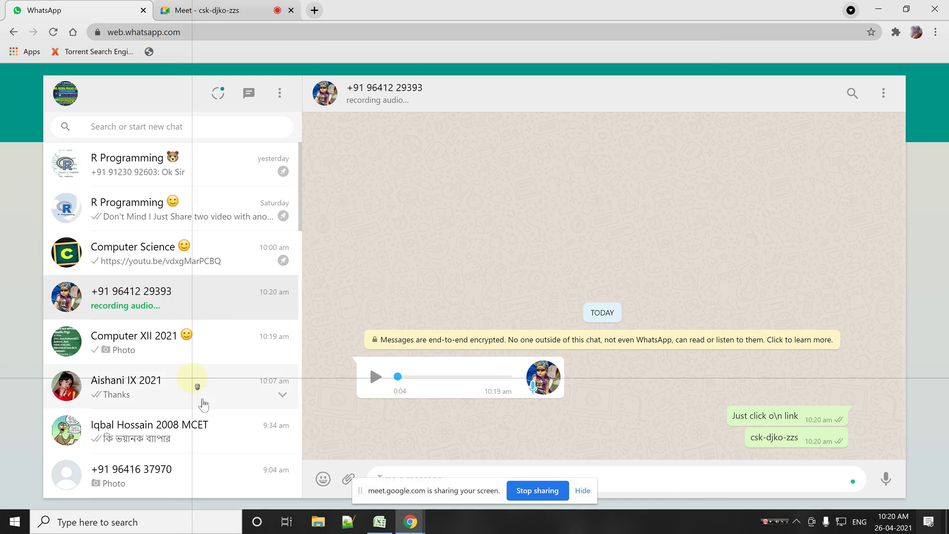
Step: Glance at the Excel workbook, then return to WhatsApp and play the new voice message
{"action": "left_click", "coordinate": [381, 519]}
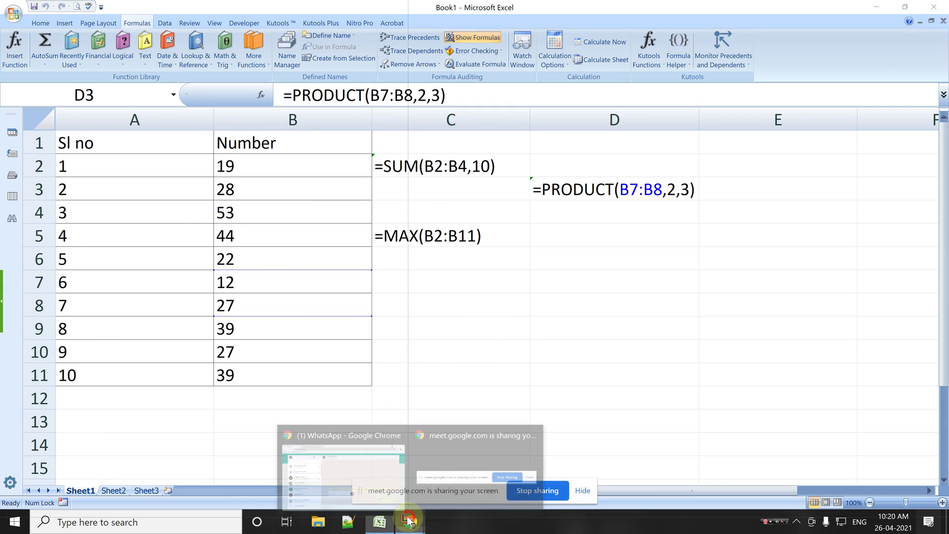
{"action": "mouse_move", "coordinate": [409, 522]}
{"action": "left_click", "coordinate": [309, 470]}
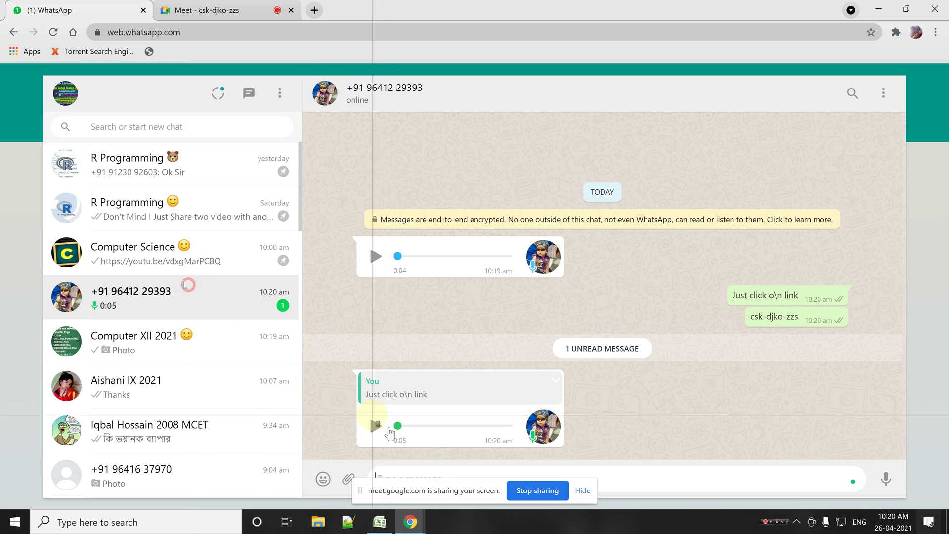
{"action": "left_click", "coordinate": [373, 426]}
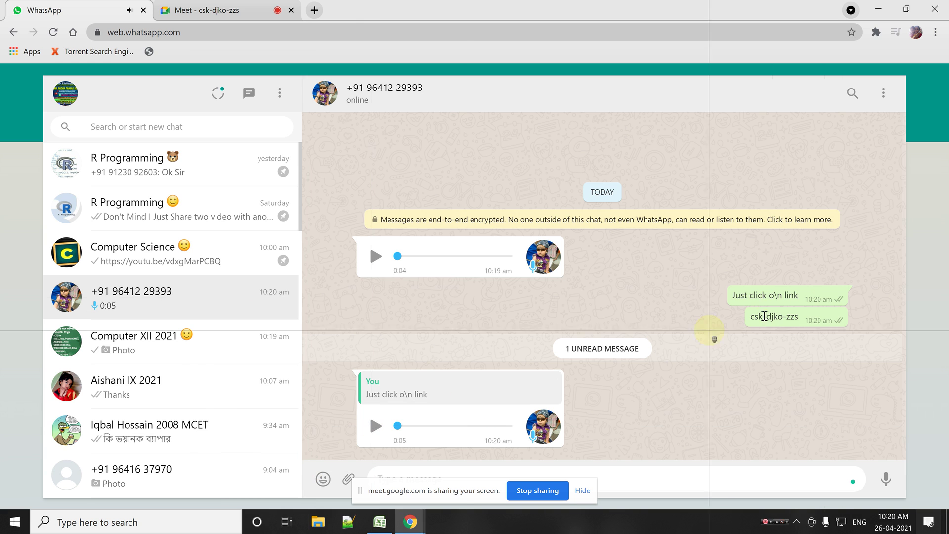
Step: Reply 'Code' quoting the meeting-code message, then minimize the browser
{"action": "left_click", "coordinate": [838, 316]}
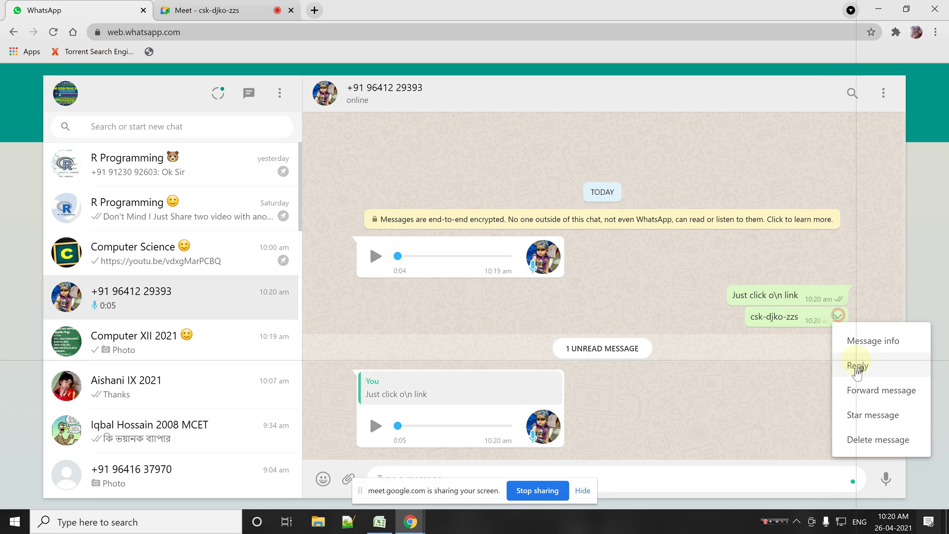
{"action": "left_click", "coordinate": [855, 367]}
{"action": "key", "text": "shift"}
{"action": "type", "text": "Cod"}
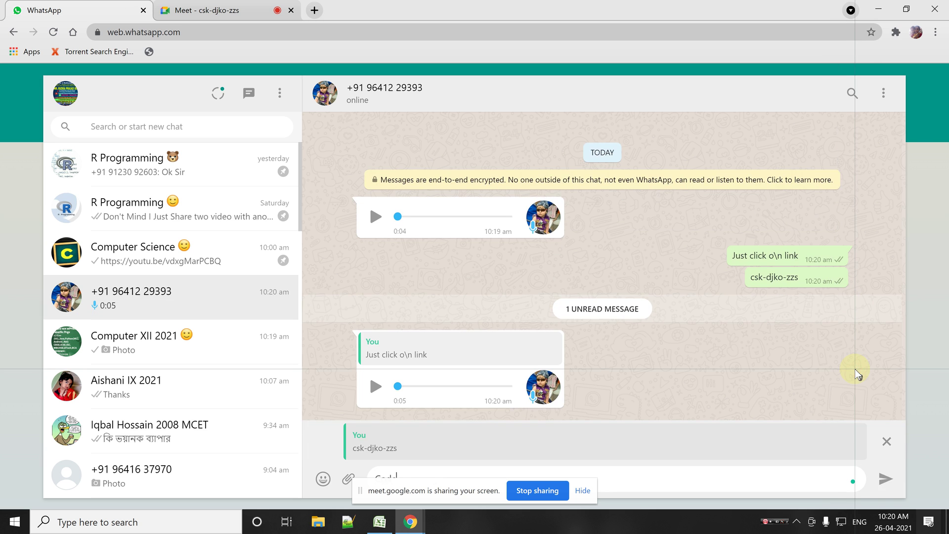
{"action": "key", "text": "Return"}
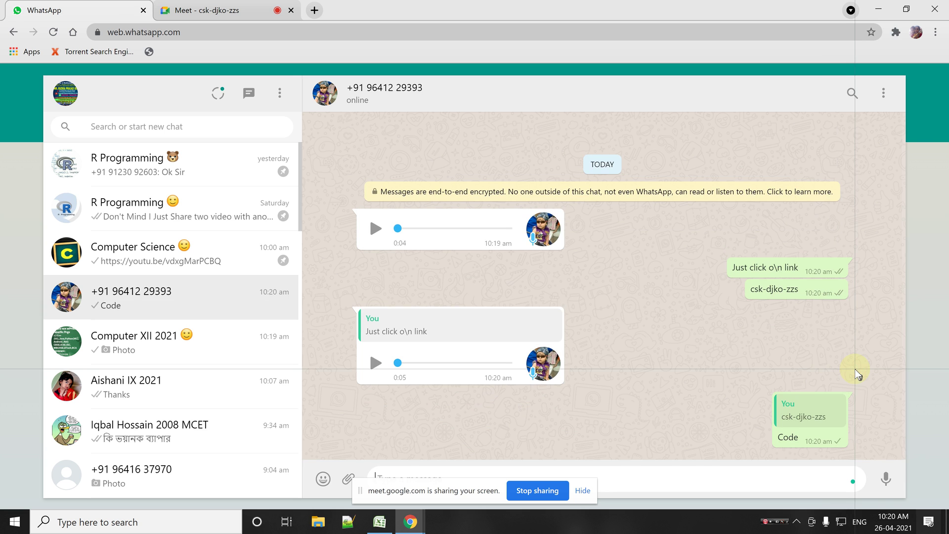
{"action": "left_click", "coordinate": [879, 8]}
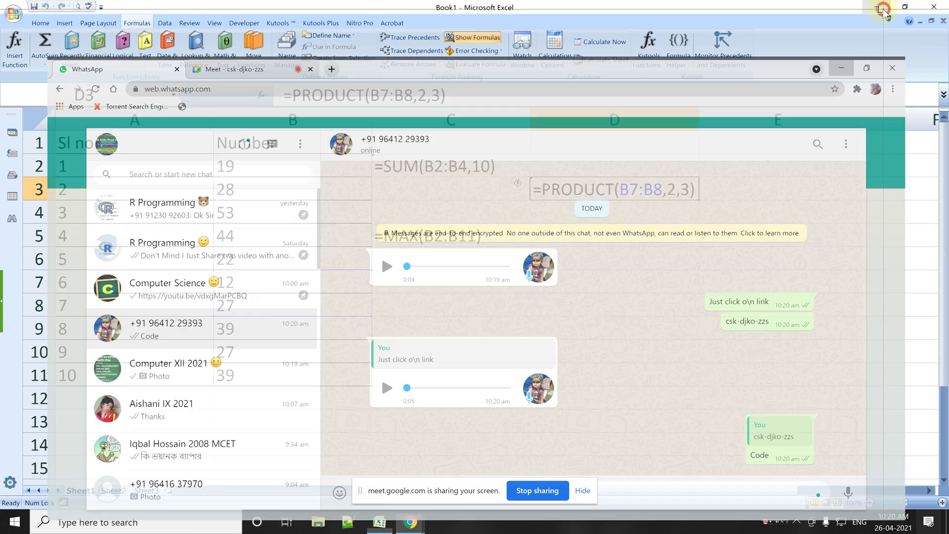
Step: Switch the sheet back to calculated values (110, 1944, 53) and select columns C and D
{"action": "key", "text": "ctrl+shift+1"}
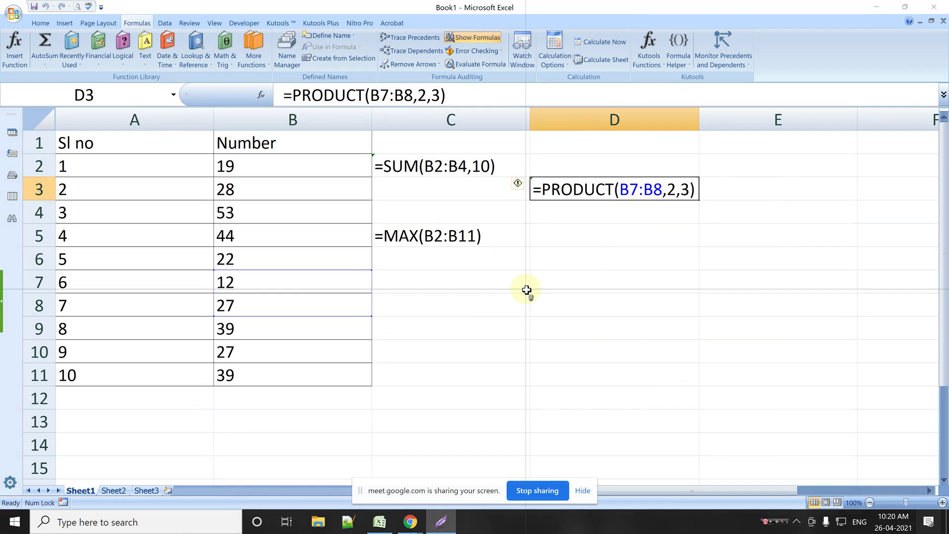
{"action": "key", "text": "ctrl+grave"}
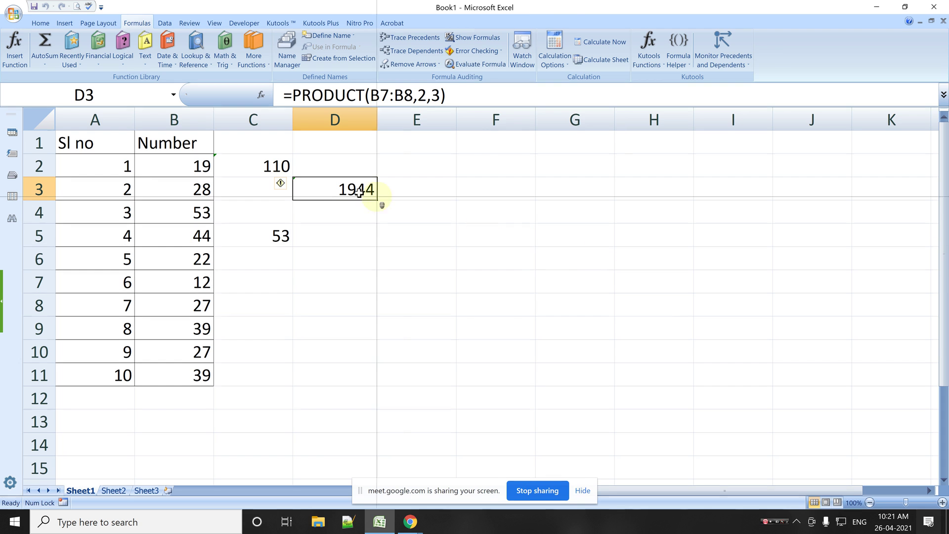
{"action": "left_click_drag", "start_coordinate": [254, 120], "coordinate": [346, 121]}
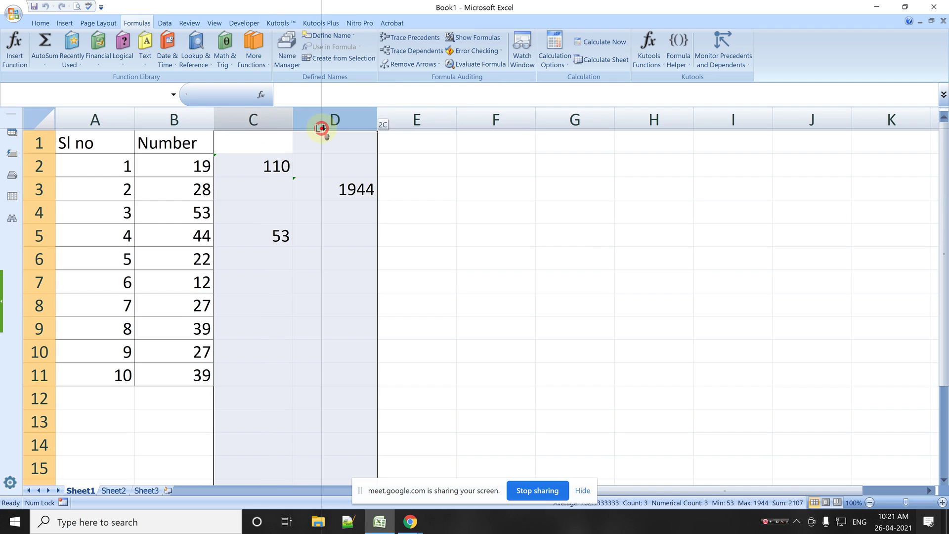
Step: Delete columns C and D, then enter =2>1 in D2 to show TRUE
{"action": "right_click", "coordinate": [346, 121]}
{"action": "left_click", "coordinate": [382, 198]}
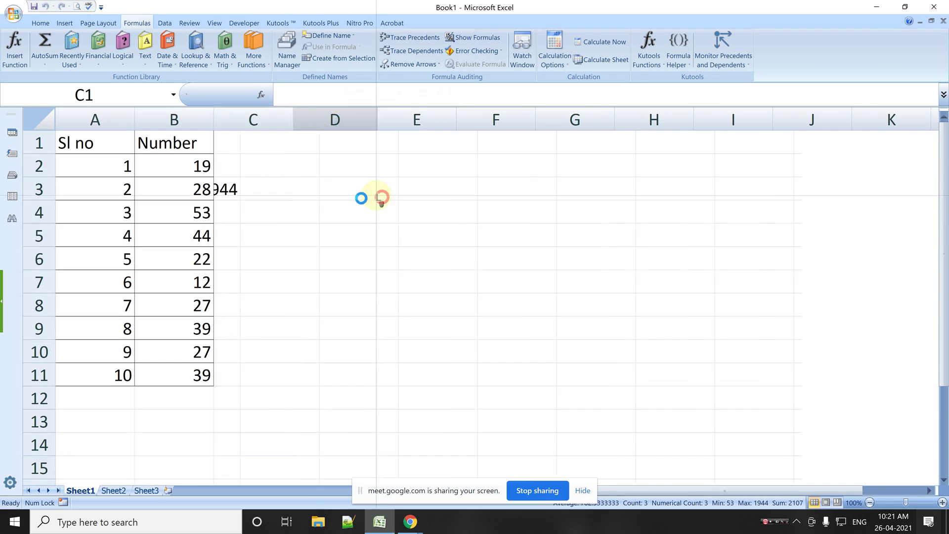
{"action": "left_click", "coordinate": [318, 168]}
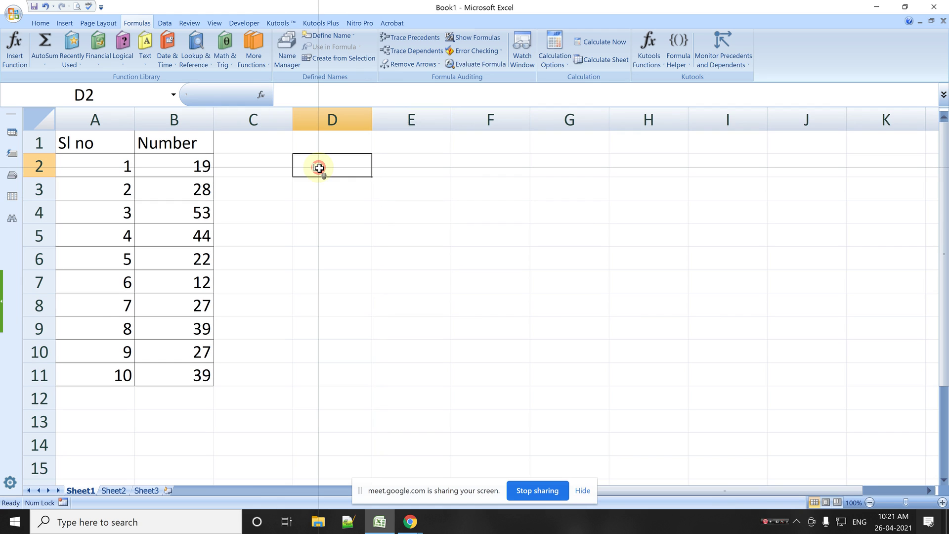
{"action": "type", "text": "=2"}
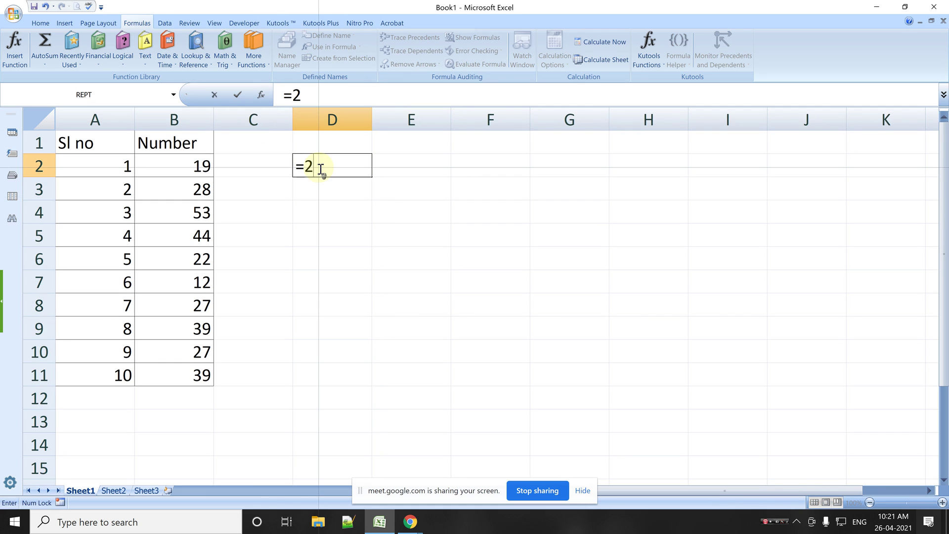
{"action": "type", "text": ">1"}
{"action": "key", "text": "Return"}
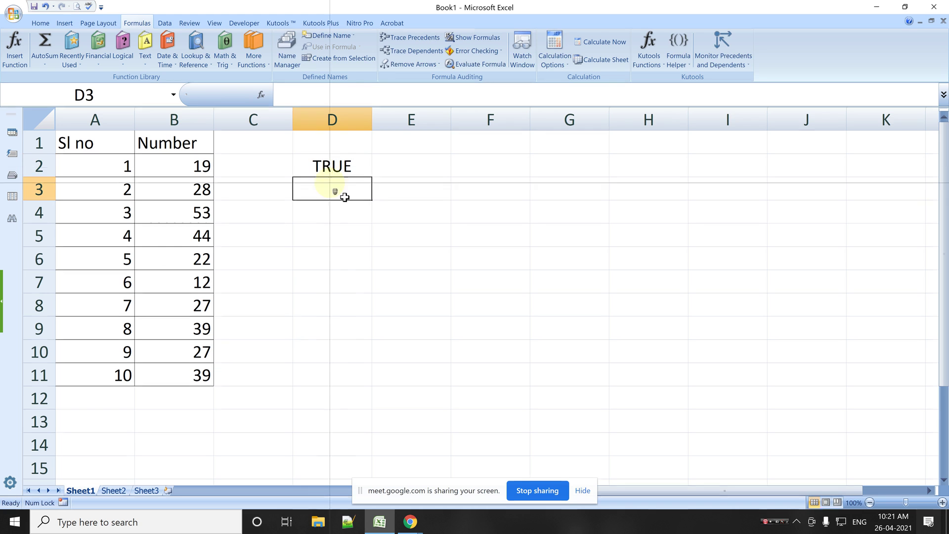
Step: Enter =SUM(B2,D2) in E3 by clicking B2 and D2, giving 19
{"action": "left_click", "coordinate": [415, 189]}
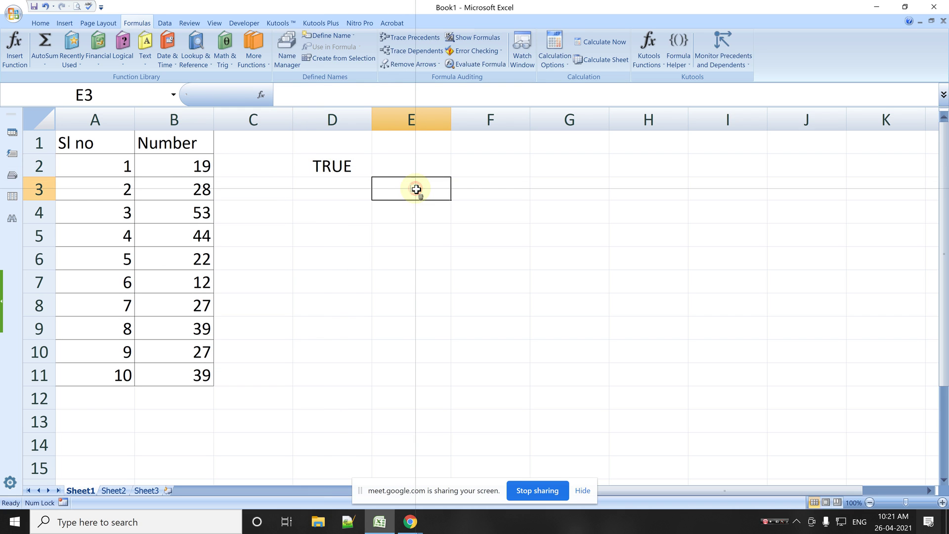
{"action": "type", "text": "=sum"}
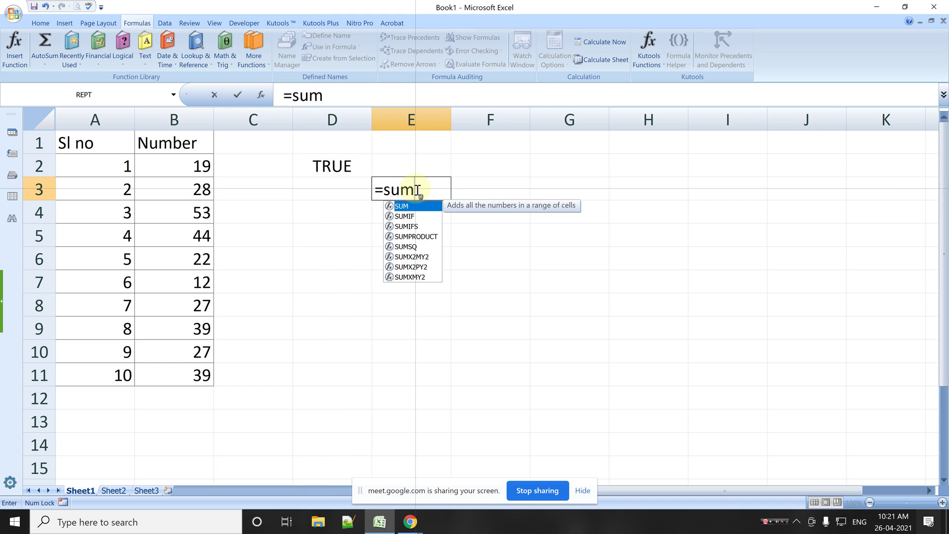
{"action": "type", "text": "("}
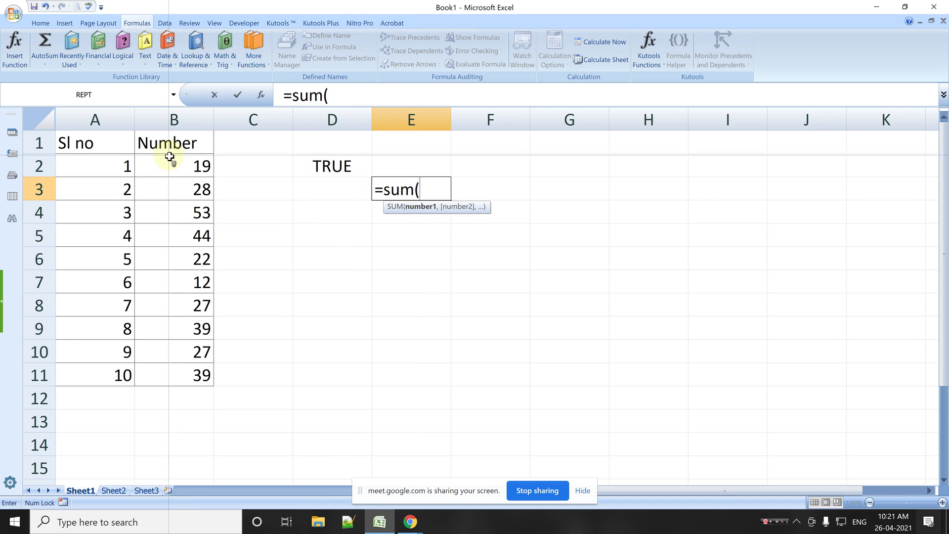
{"action": "left_click", "coordinate": [176, 169]}
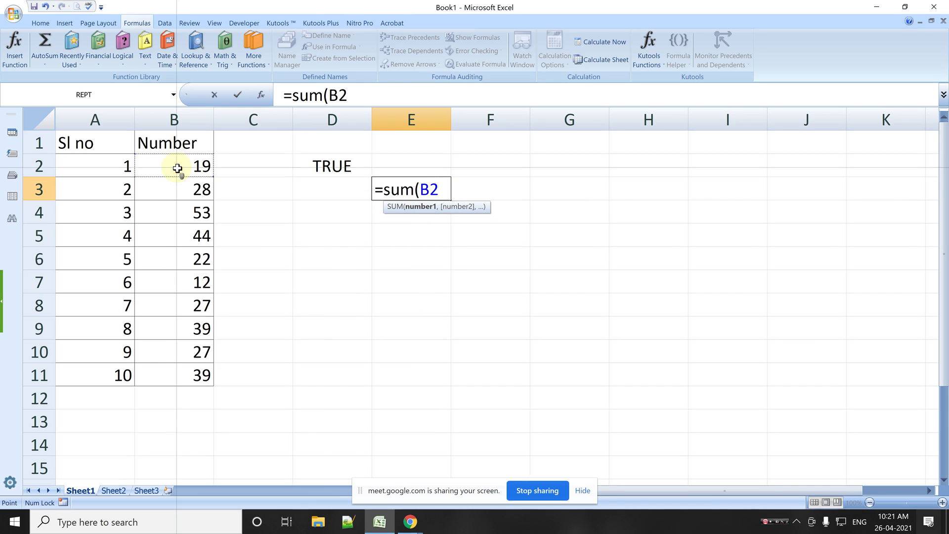
{"action": "type", "text": ","}
{"action": "left_click", "coordinate": [331, 168]}
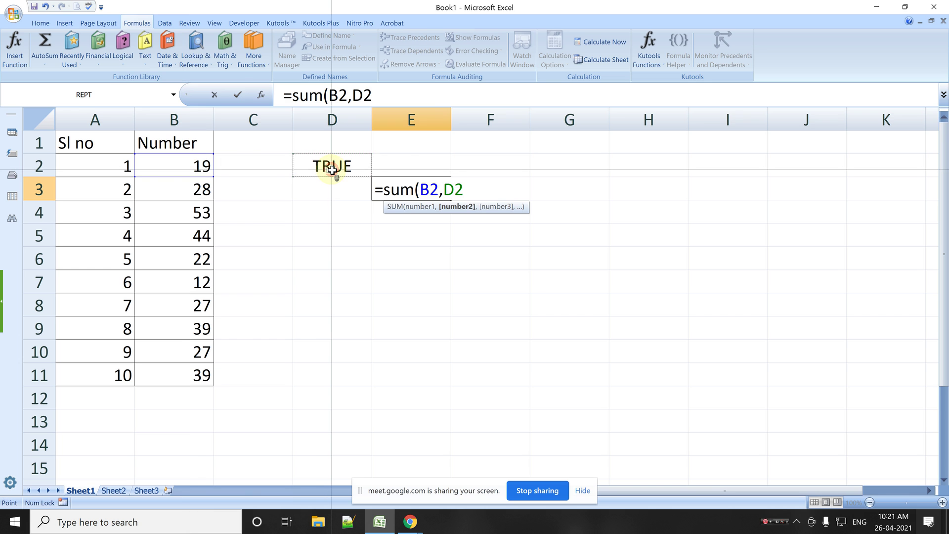
{"action": "key", "text": "Tab"}
{"action": "left_click", "coordinate": [416, 189]}
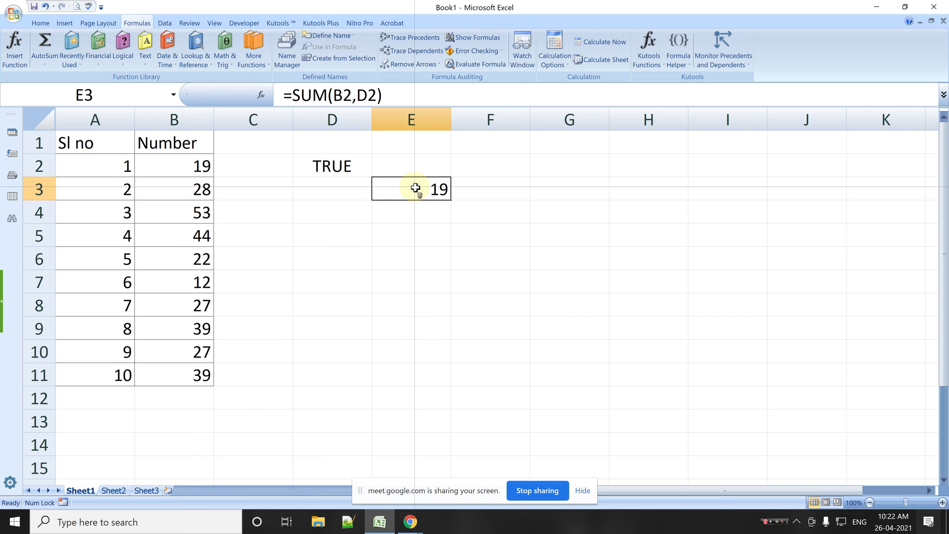
Step: Trace E3's precedents and extend its formula to =SUM(B2,D2,TRUE), giving 20
{"action": "left_click", "coordinate": [426, 38]}
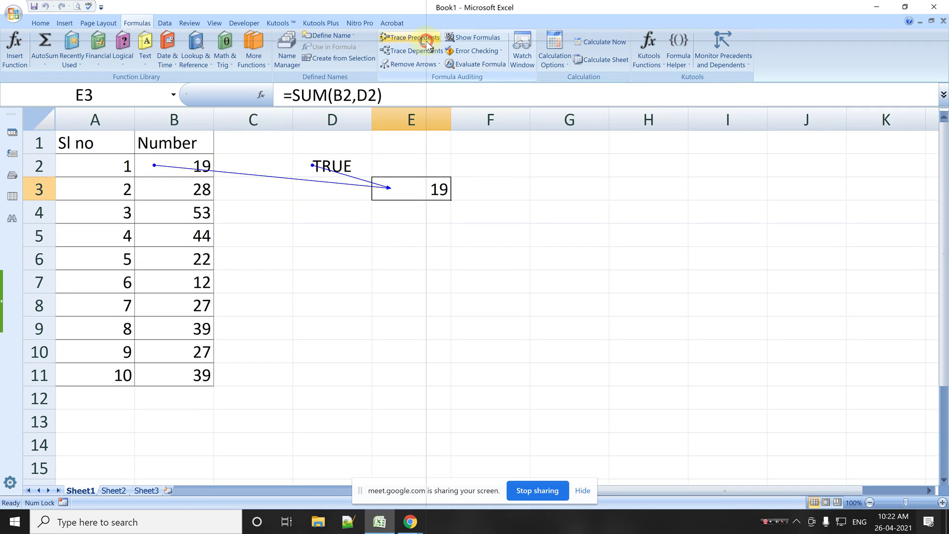
{"action": "left_click", "coordinate": [380, 95]}
{"action": "type", "text": ",true"}
{"action": "key", "text": "Return"}
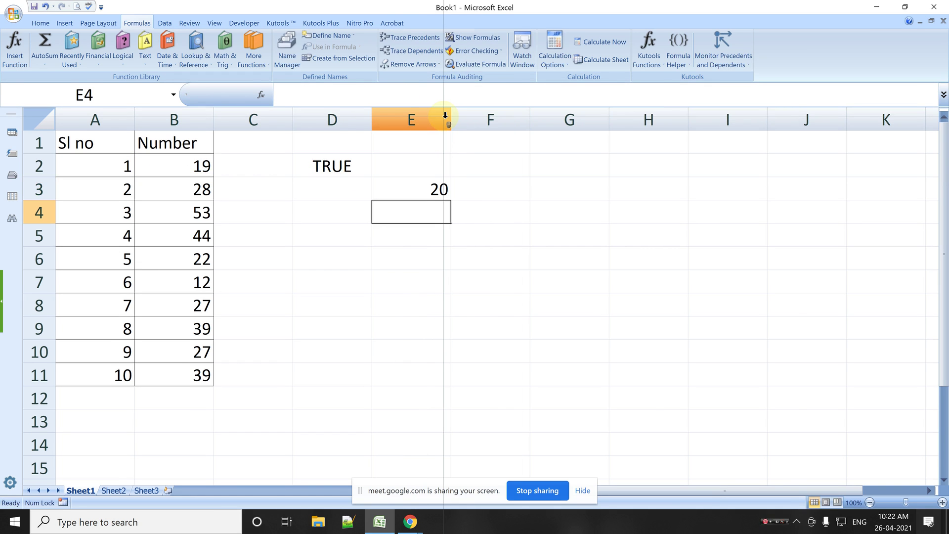
{"action": "left_click", "coordinate": [424, 189]}
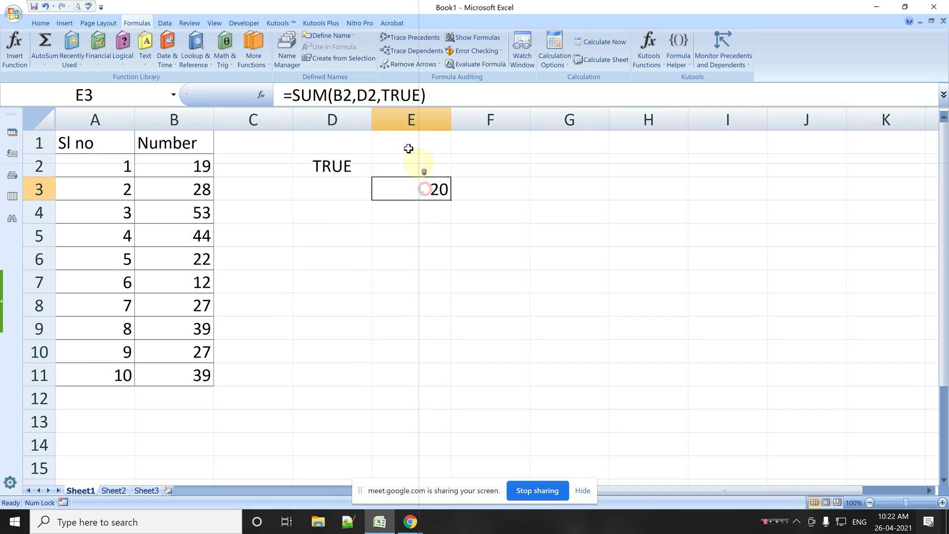
Step: Check D2's formula and redisplay the precedent arrows for E3
{"action": "left_click", "coordinate": [347, 167]}
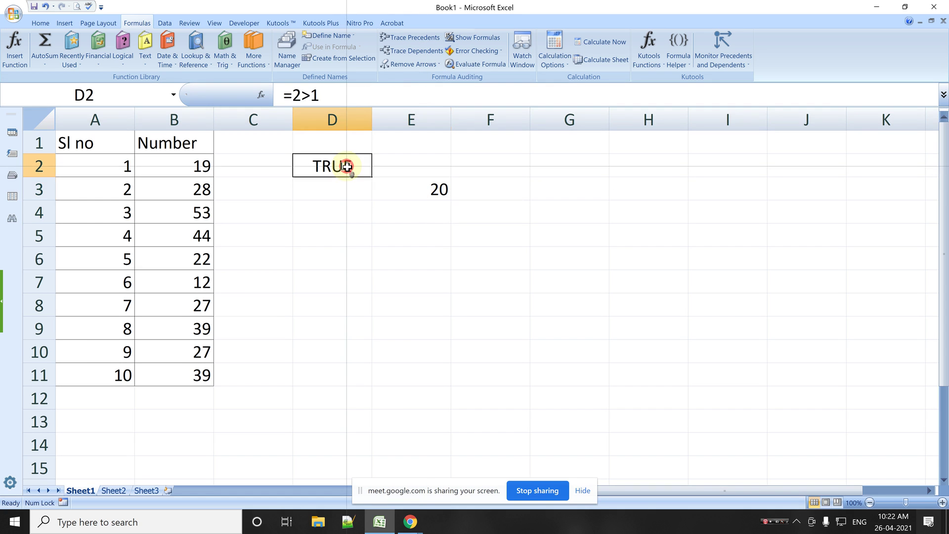
{"action": "left_click", "coordinate": [424, 193]}
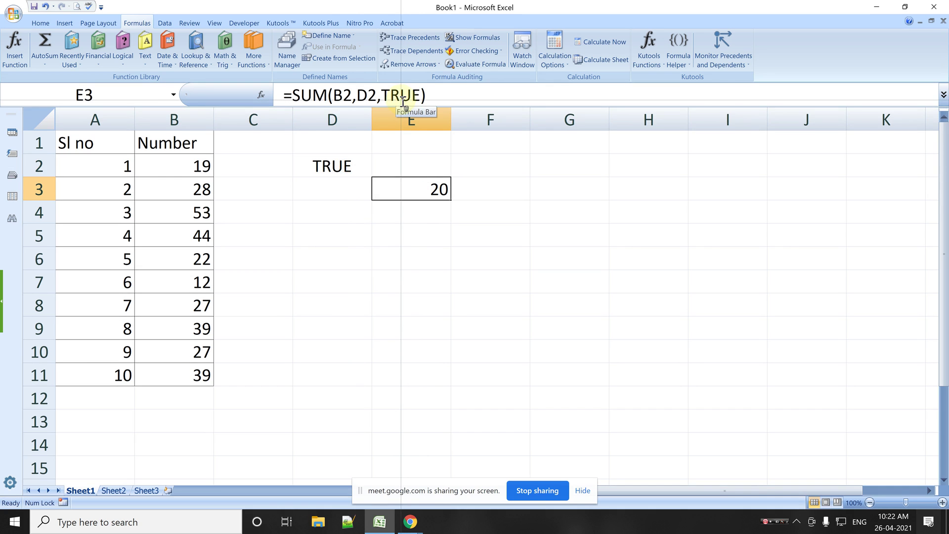
{"action": "left_click", "coordinate": [416, 37]}
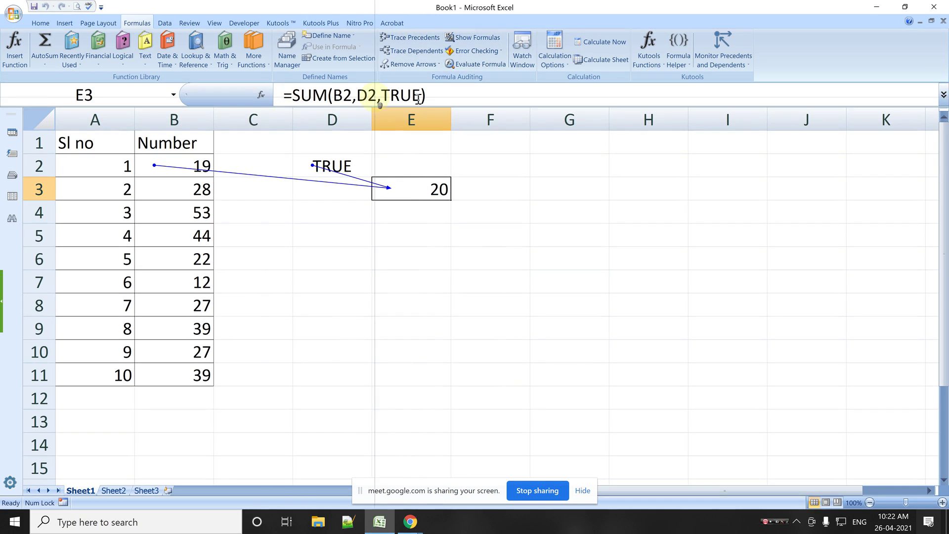
{"action": "left_click_drag", "start_coordinate": [460, 111], "coordinate": [453, 114]}
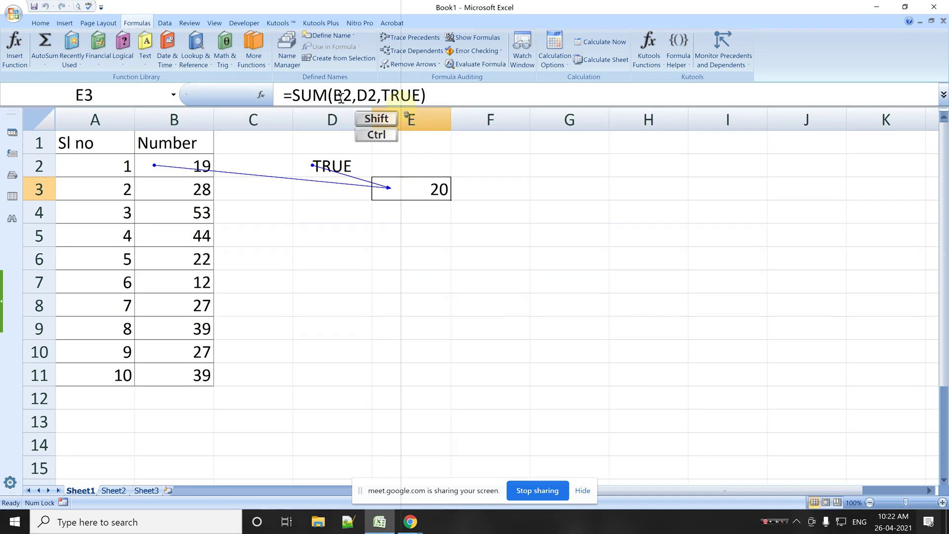
Step: Capture the table, outline the SUM formula with a red box, and save it as Screenshot_2.jpg
{"action": "key", "text": "ctrl+shift+s"}
{"action": "left_click_drag", "start_coordinate": [127, 75], "coordinate": [525, 217]}
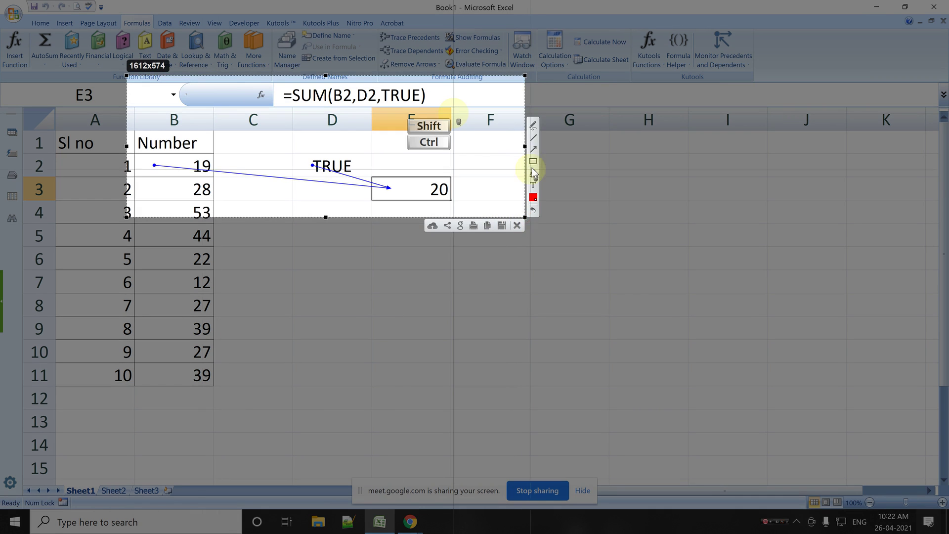
{"action": "left_click", "coordinate": [533, 161]}
{"action": "left_click_drag", "start_coordinate": [265, 82], "coordinate": [467, 111]}
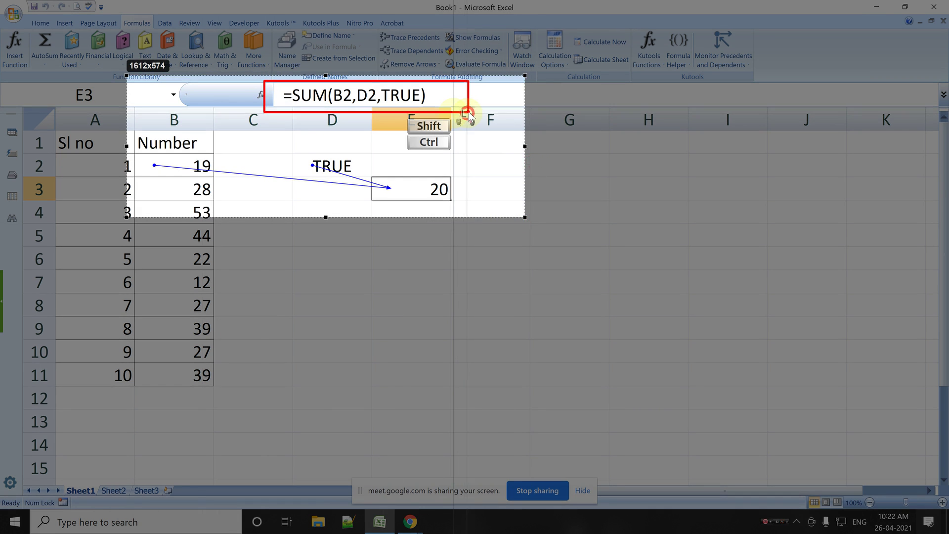
{"action": "left_click", "coordinate": [502, 225]}
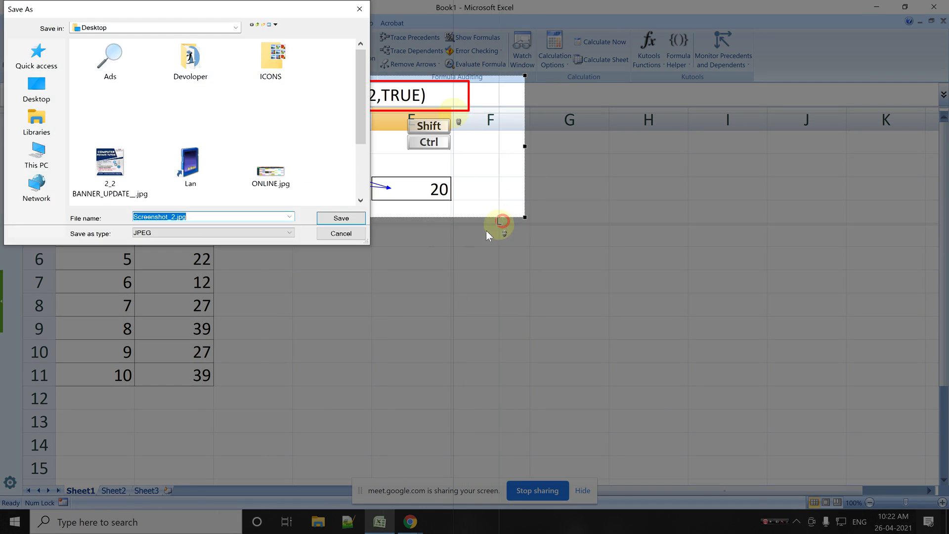
{"action": "left_click", "coordinate": [337, 223]}
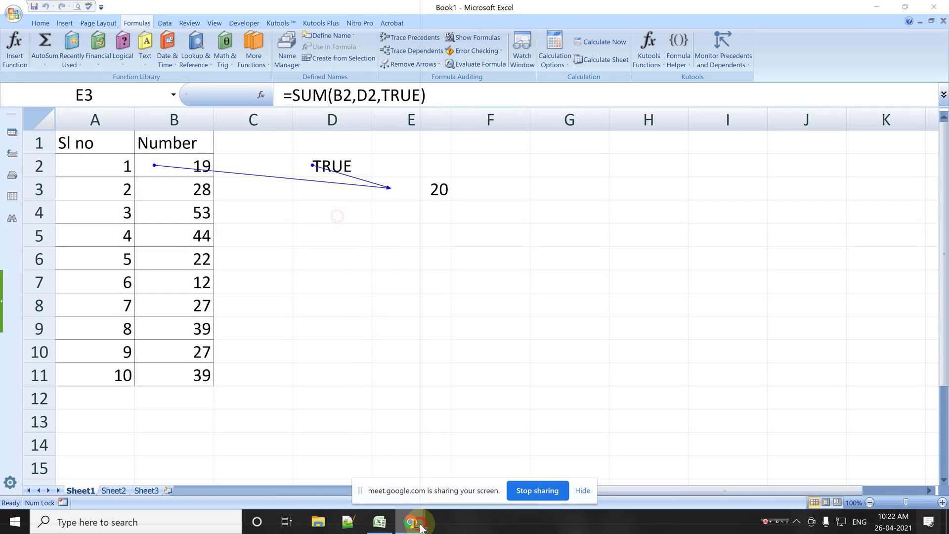
{"action": "left_click", "coordinate": [342, 470]}
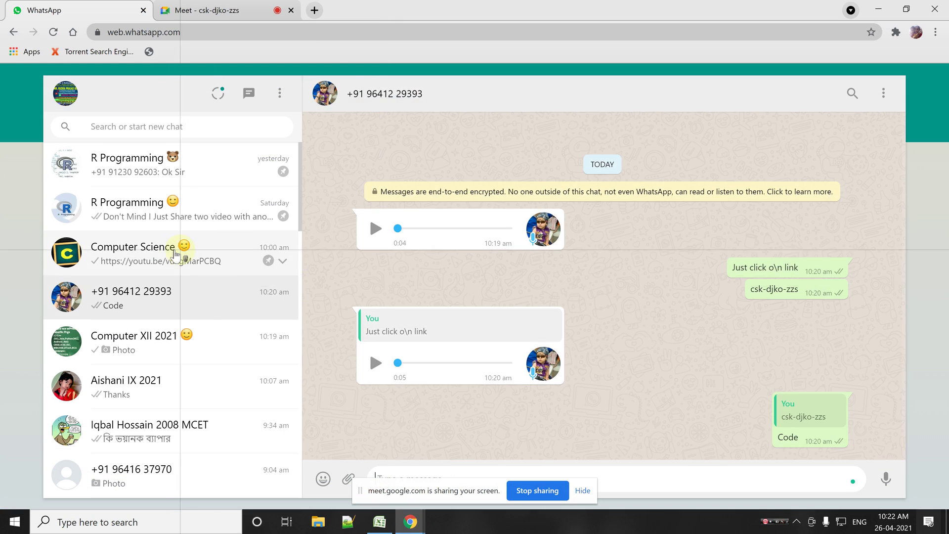
Step: Attach Screenshot_2.jpg as a photo in the Computer XII 2021 group and send it
{"action": "left_click", "coordinate": [169, 341]}
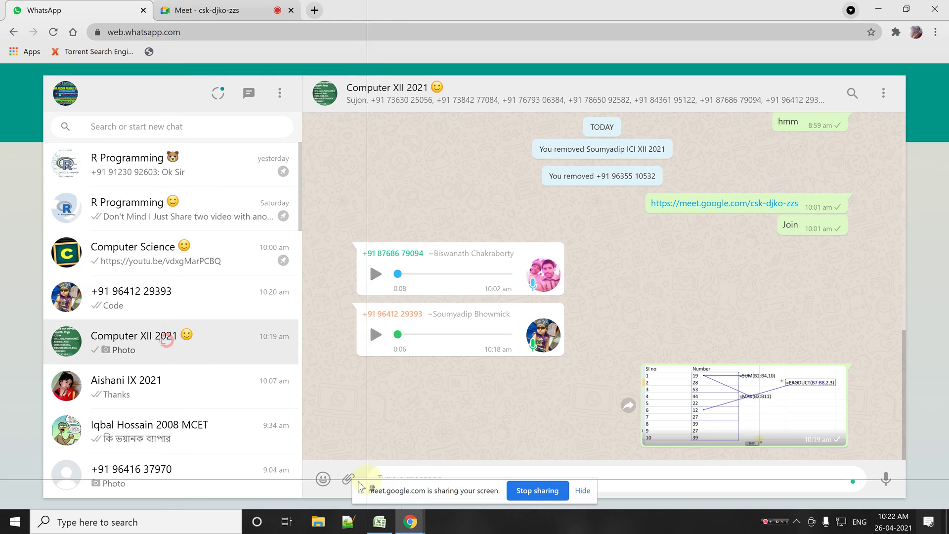
{"action": "left_click", "coordinate": [348, 478]}
{"action": "left_click", "coordinate": [348, 439]}
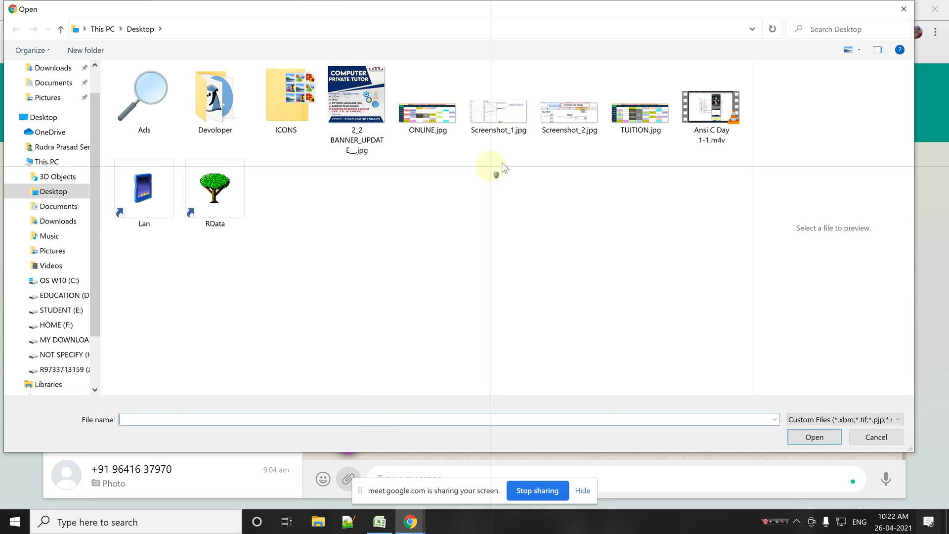
{"action": "double_click", "coordinate": [570, 118]}
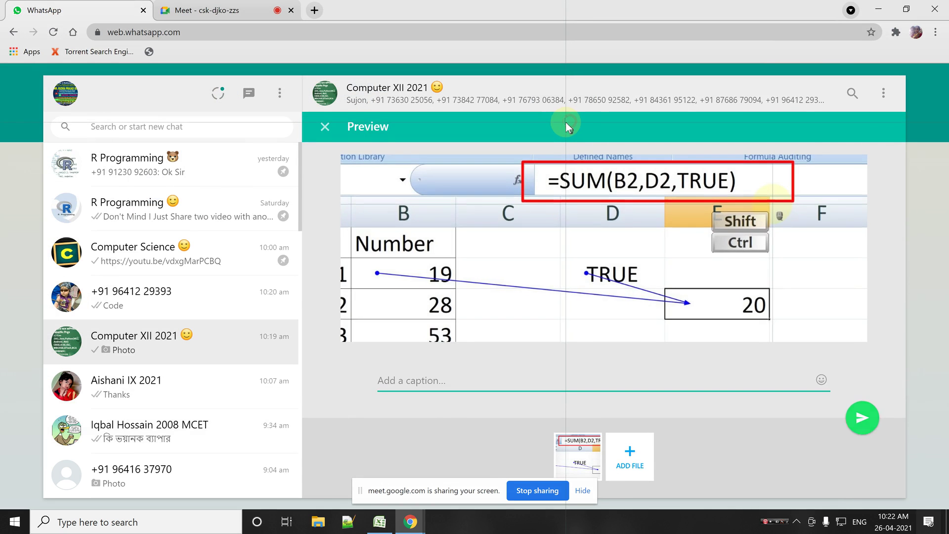
{"action": "key", "text": "Return"}
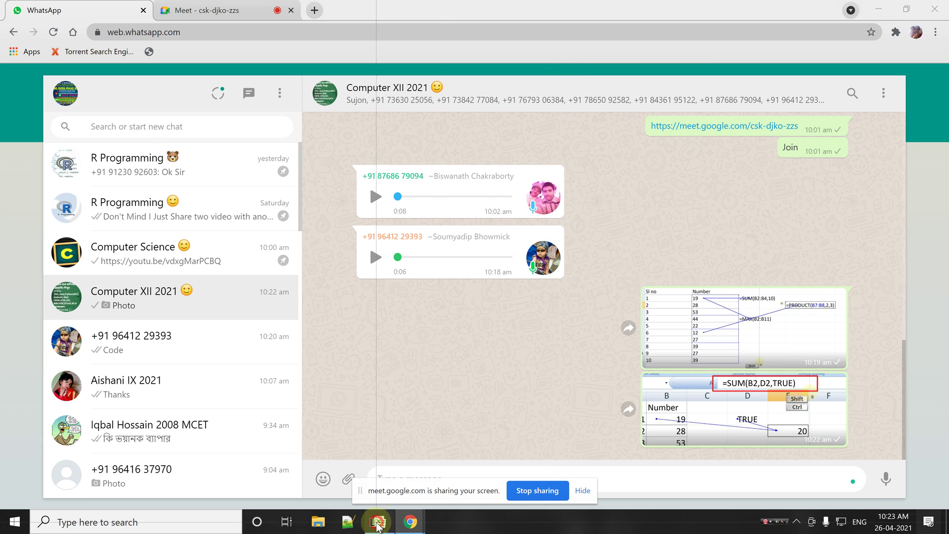
Step: Back in Excel, clear the TRUE value, sum and arrows from columns C through E
{"action": "left_click", "coordinate": [379, 522]}
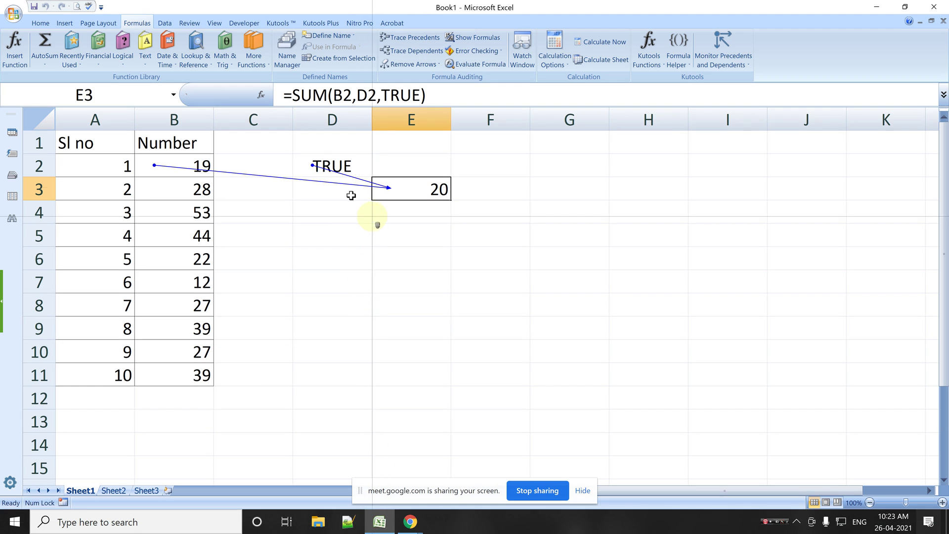
{"action": "left_click_drag", "start_coordinate": [272, 120], "coordinate": [414, 121]}
{"action": "right_click", "coordinate": [415, 121]}
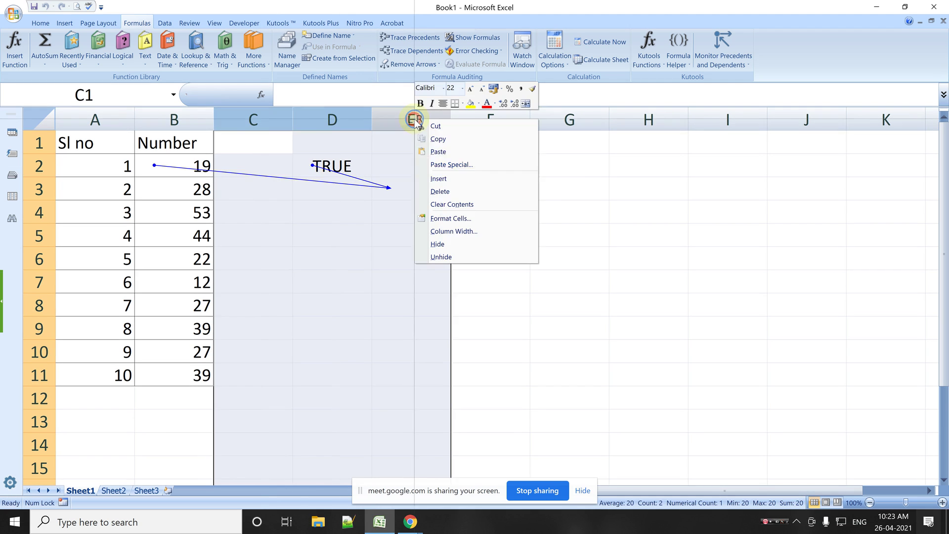
{"action": "left_click", "coordinate": [450, 192]}
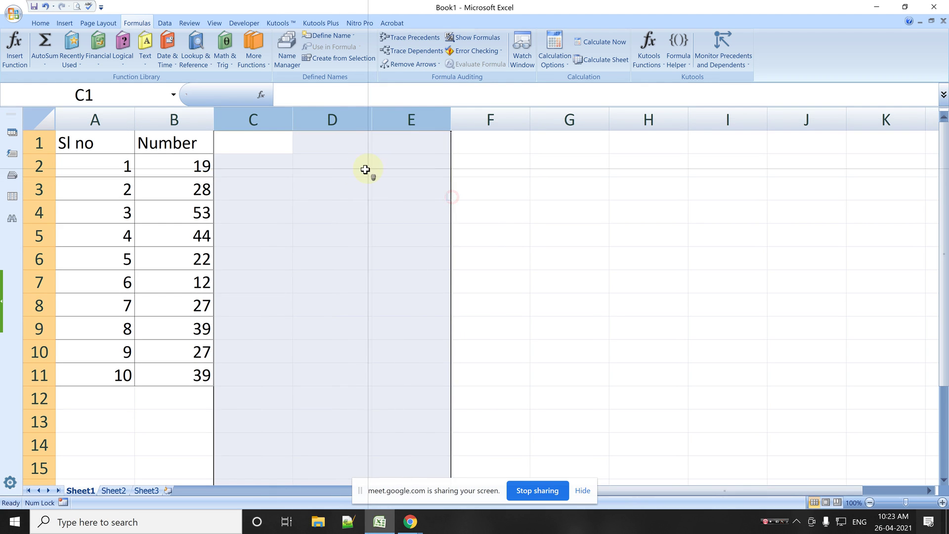
Step: Enter 27.89 in D2 and 27.3965 in D3
{"action": "left_click", "coordinate": [351, 170]}
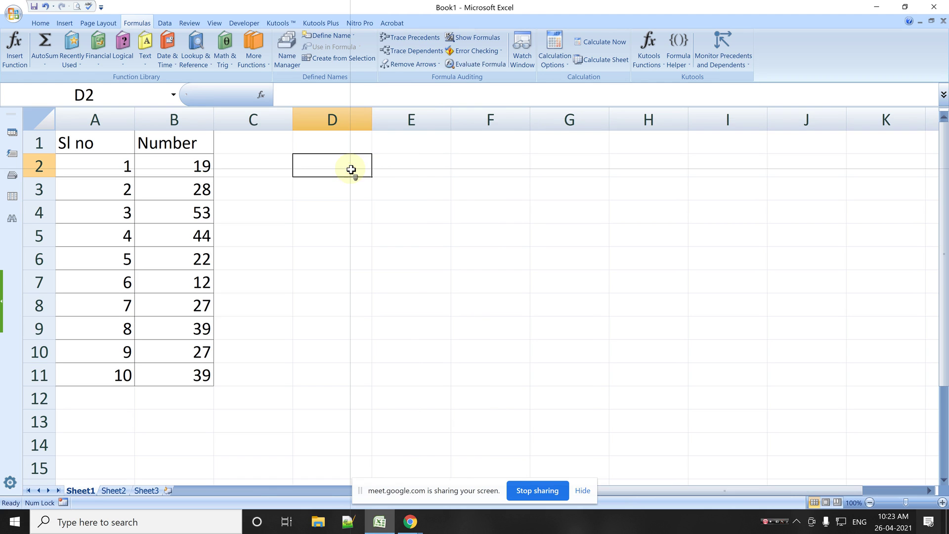
{"action": "type", "text": "=2"}
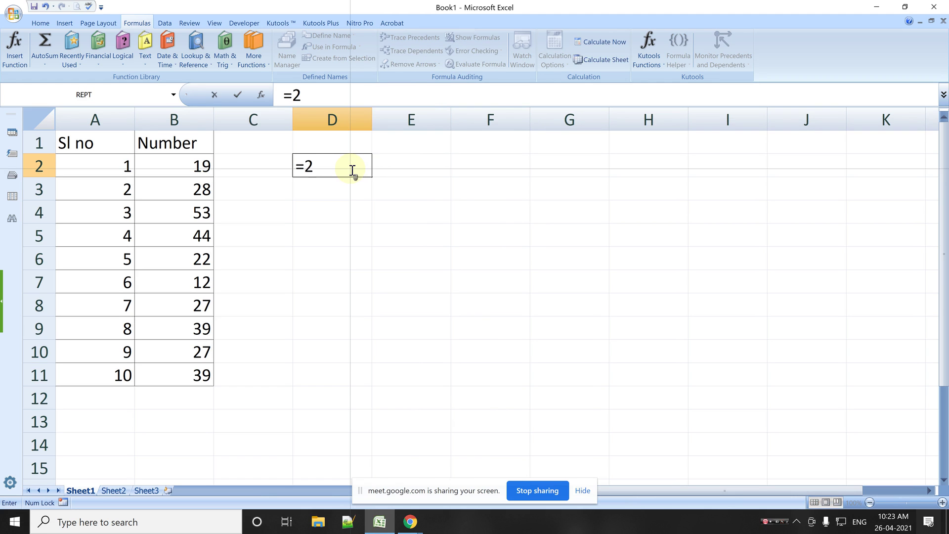
{"action": "key", "text": "BackSpace"}
{"action": "key", "text": "BackSpace"}
{"action": "type", "text": "27"}
{"action": "key", "text": "Return"}
{"action": "type", "text": "."}
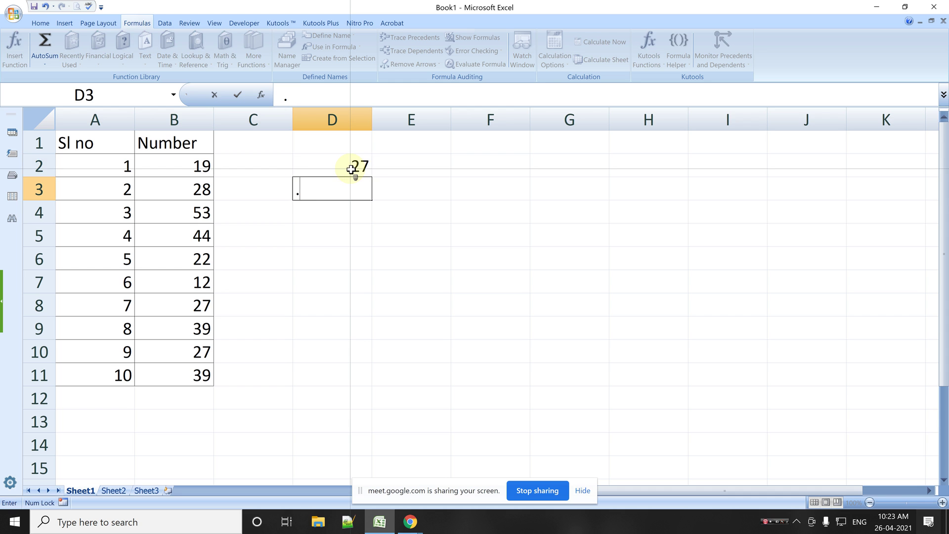
{"action": "left_click", "coordinate": [351, 170]}
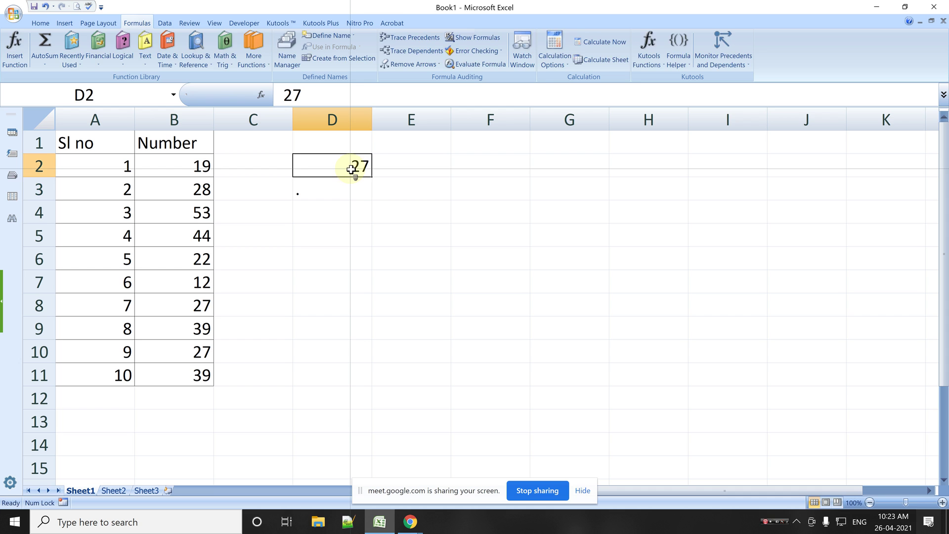
{"action": "type", "text": "27.89"}
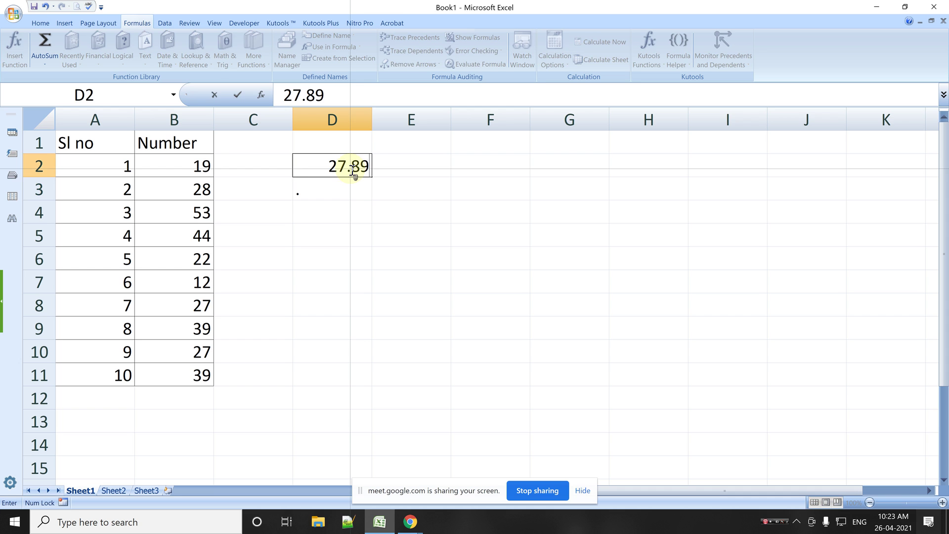
{"action": "key", "text": "Return"}
{"action": "type", "text": "27"}
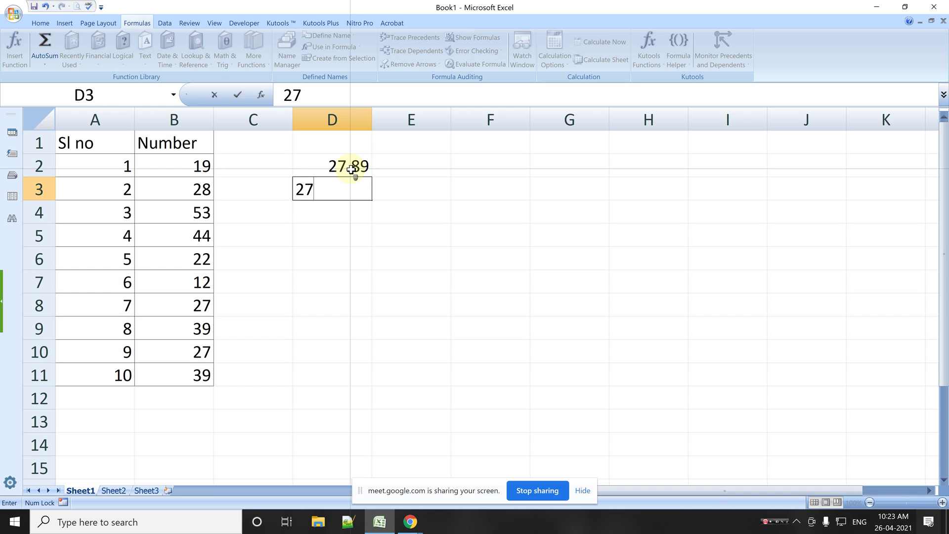
{"action": "type", "text": ".3965"}
{"action": "key", "text": "Return"}
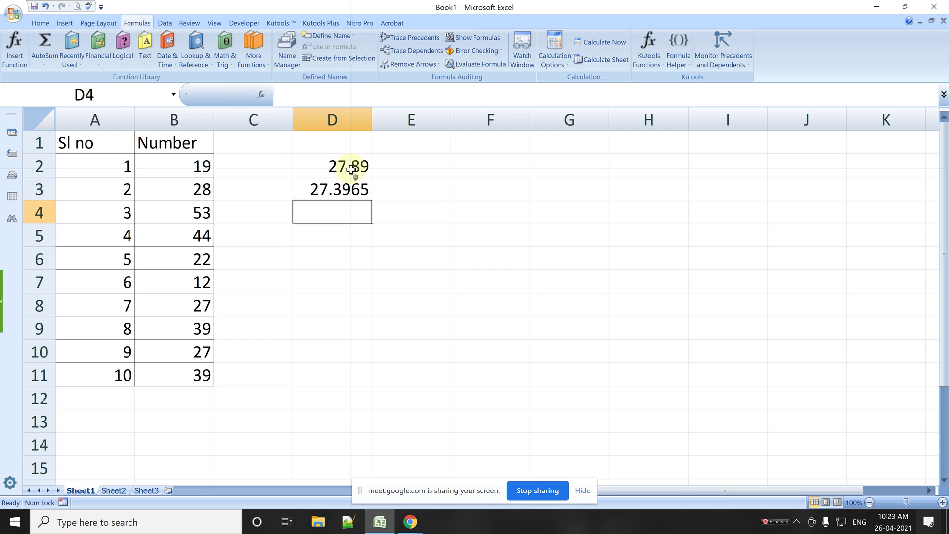
Step: Enter =ROUND(D2,0) in E2
{"action": "key", "text": "Right"}
{"action": "key", "text": "Up"}
{"action": "key", "text": "Up"}
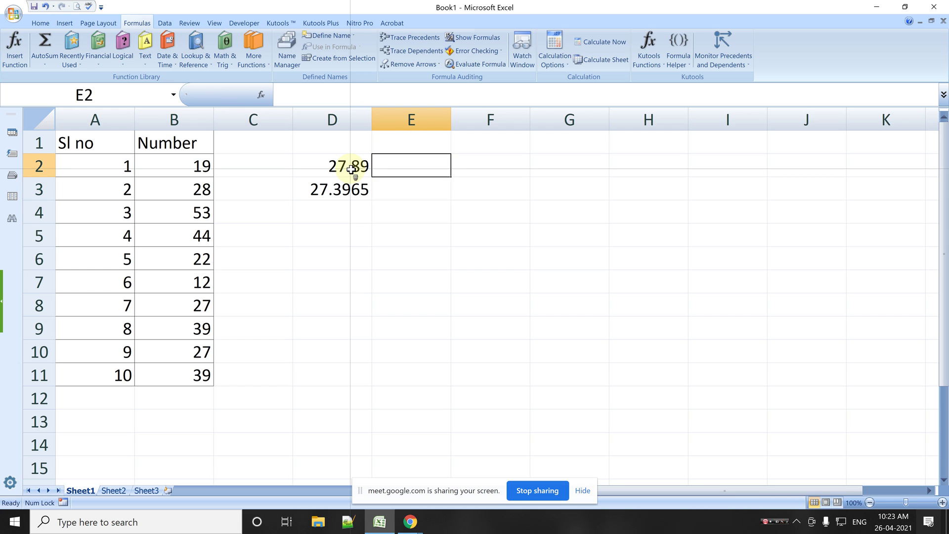
{"action": "type", "text": "=round"}
{"action": "key", "text": "Tab"}
{"action": "left_click", "coordinate": [351, 169]}
{"action": "key", "text": "Return"}
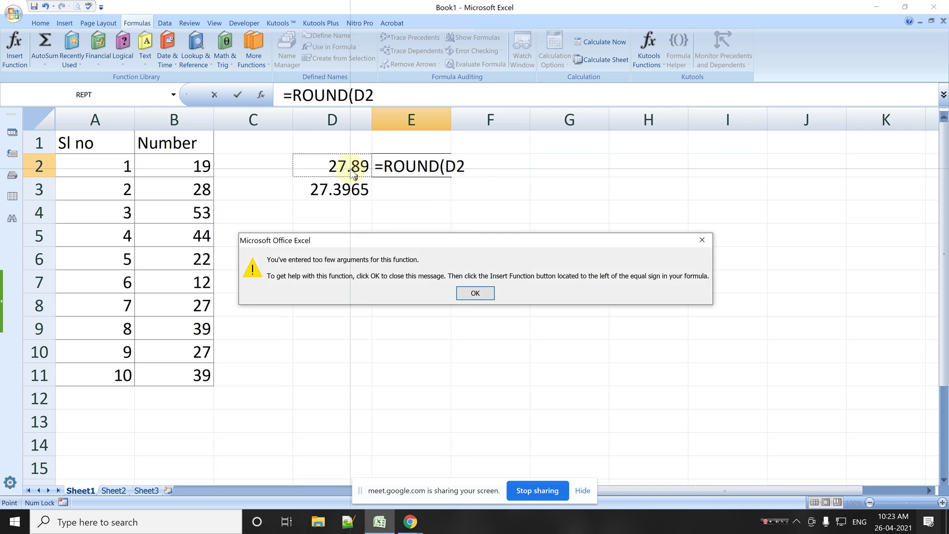
{"action": "left_click", "coordinate": [470, 289]}
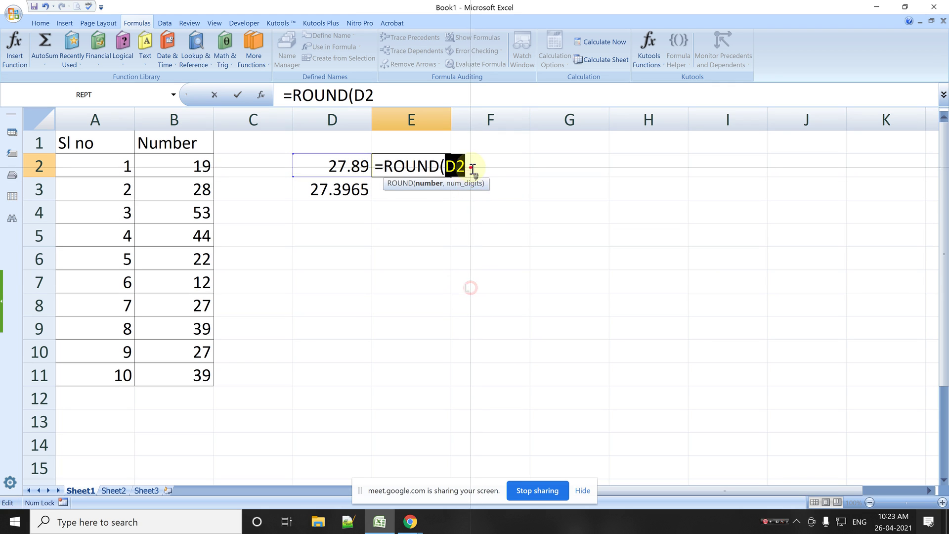
{"action": "left_click", "coordinate": [472, 168]}
{"action": "type", "text": ",0"}
{"action": "key", "text": "Tab"}
Step: Fill the ROUND formula down to E3 and change E2 to round to one decimal (27.9)
{"action": "left_click", "coordinate": [439, 168]}
{"action": "left_click_drag", "start_coordinate": [450, 176], "coordinate": [449, 195]}
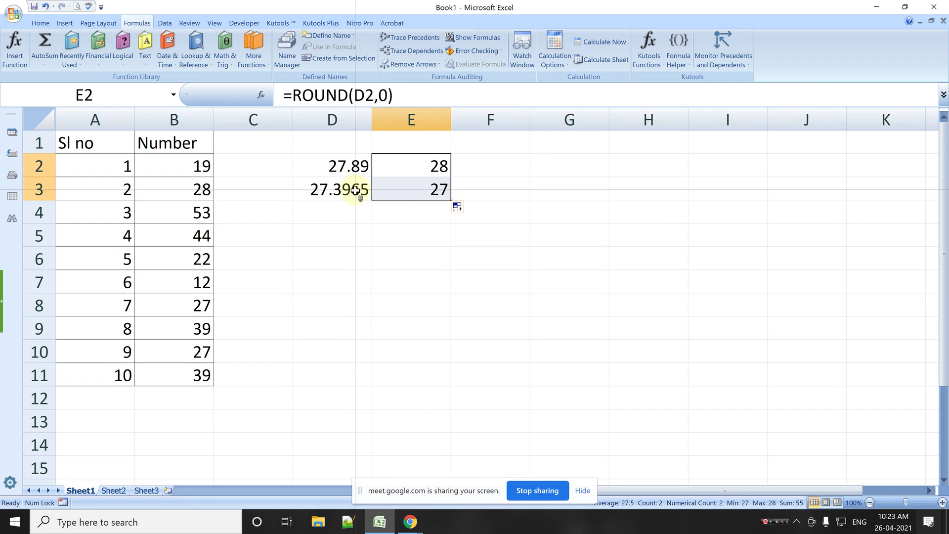
{"action": "left_click", "coordinate": [438, 170]}
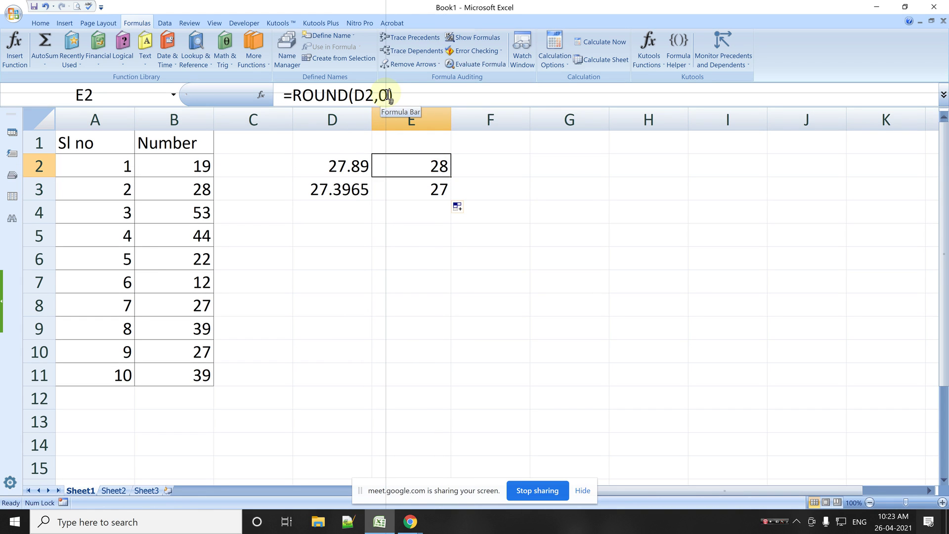
{"action": "left_click", "coordinate": [388, 95]}
{"action": "key", "text": "BackSpace"}
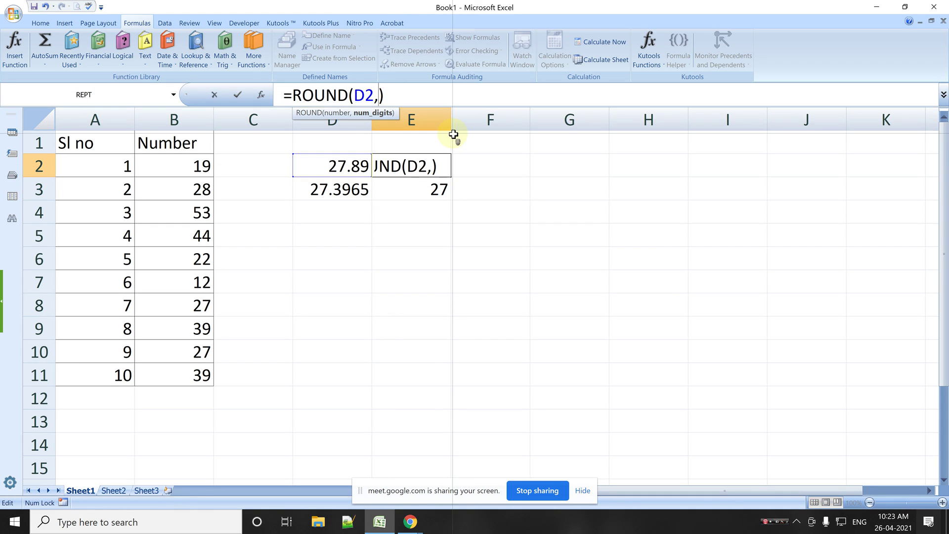
{"action": "type", "text": "1"}
{"action": "key", "text": "Return"}
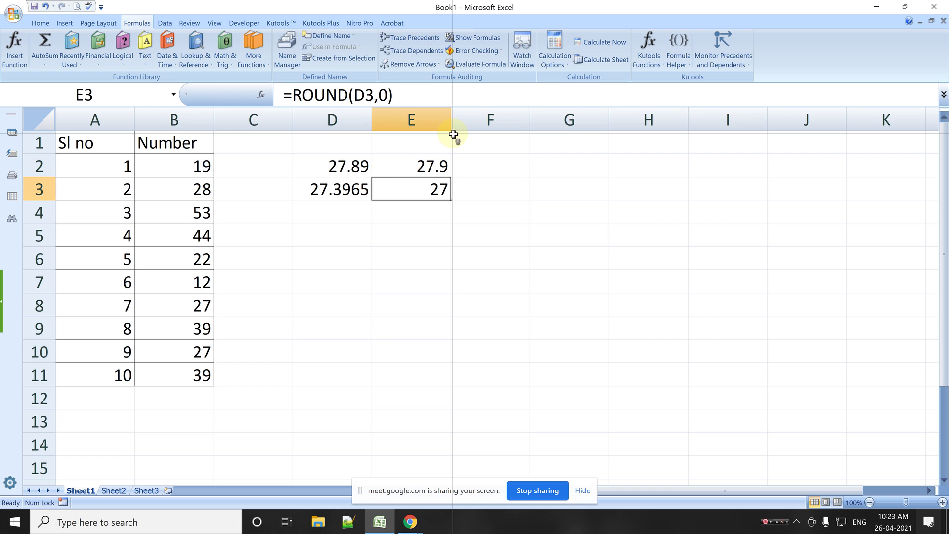
Step: Change E3's ROUND formula to one decimal place
{"action": "key", "text": "F2"}
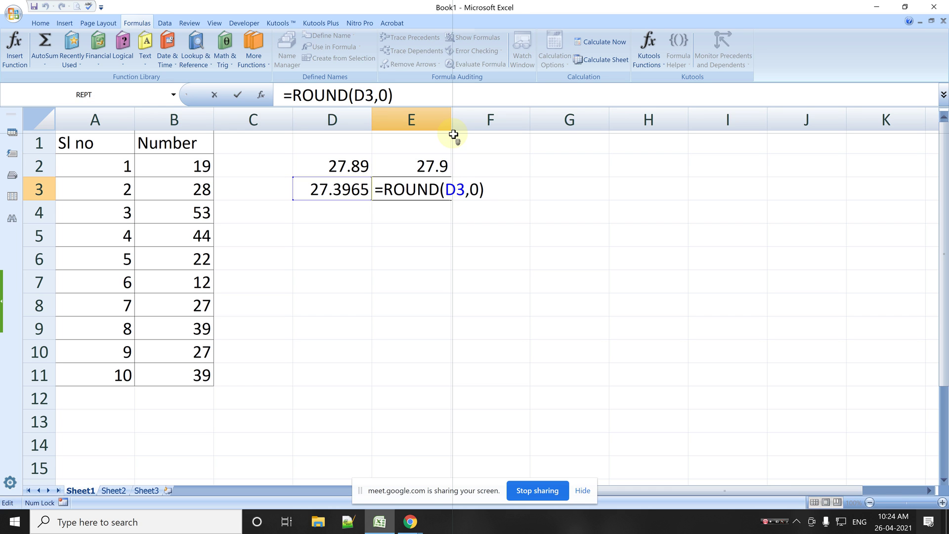
{"action": "key", "text": "Left"}
{"action": "key", "text": "BackSpace"}
{"action": "type", "text": "1"}
{"action": "key", "text": "Return"}
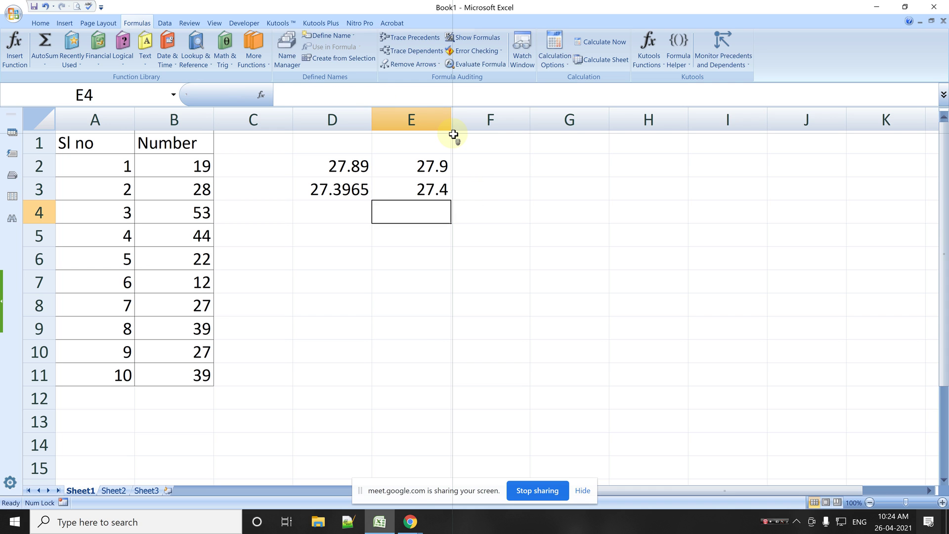
Step: Change D3 from 27.3965 to 27.3465
{"action": "double_click", "coordinate": [349, 191]}
{"action": "key", "text": "BackSpace"}
{"action": "type", "text": "4"}
{"action": "key", "text": "Return"}
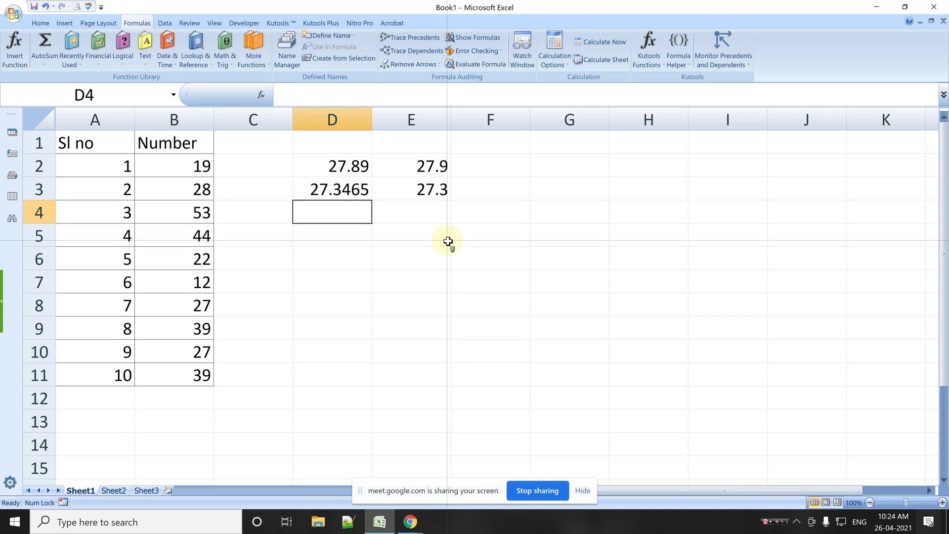
Step: Enter a COUNTIF formula in D7 over the absolute range $B$2:$B$11 of Number values
{"action": "left_click", "coordinate": [347, 282]}
{"action": "type", "text": "=countif("}
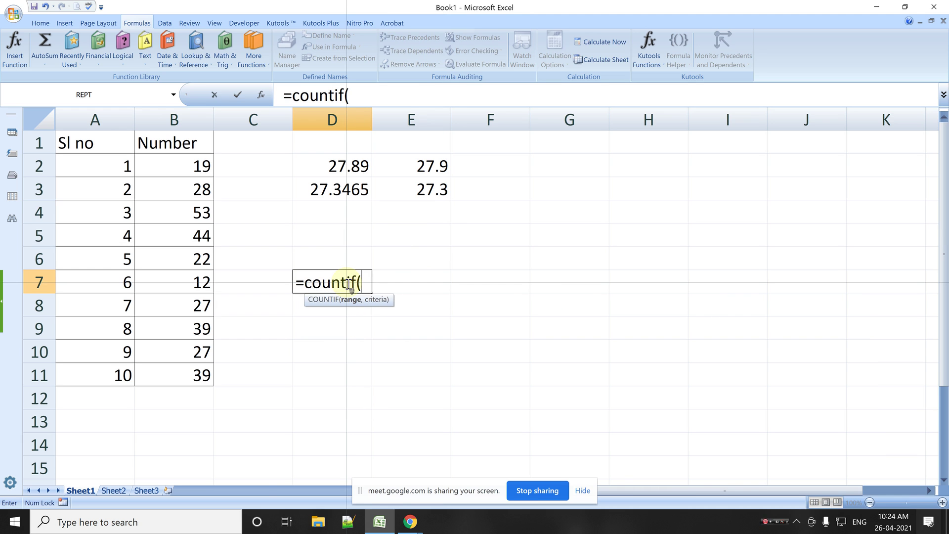
{"action": "left_click_drag", "start_coordinate": [197, 169], "coordinate": [202, 376]}
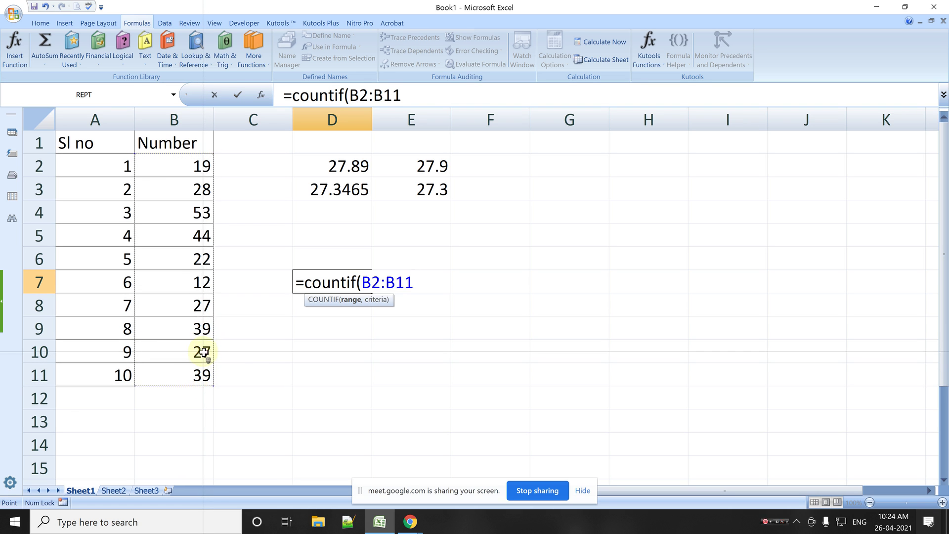
{"action": "key", "text": "F4"}
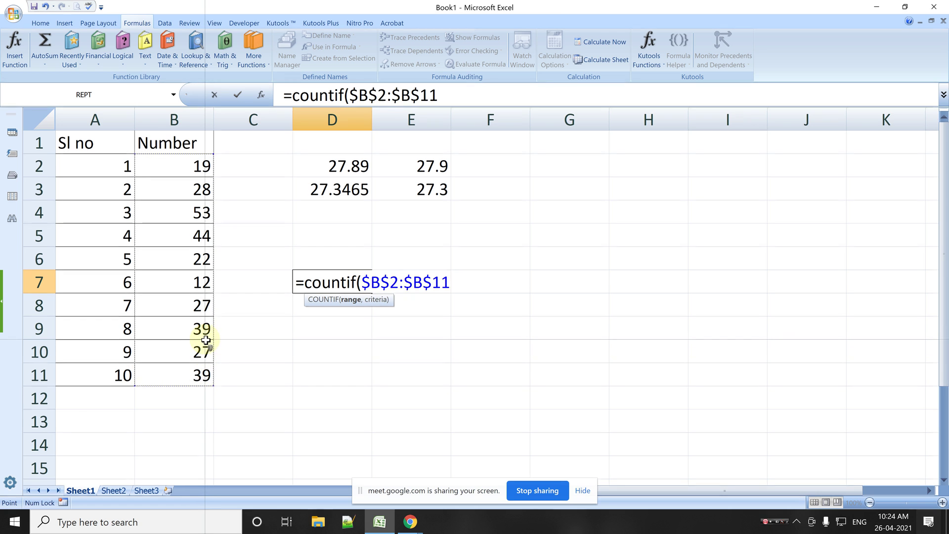
{"action": "type", "text": ","}
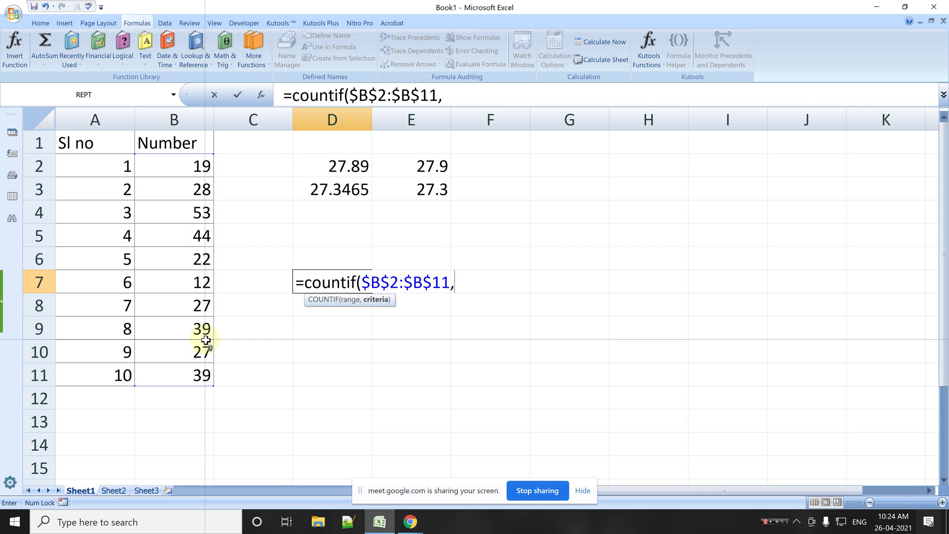
{"action": "type", "text": "\">"}
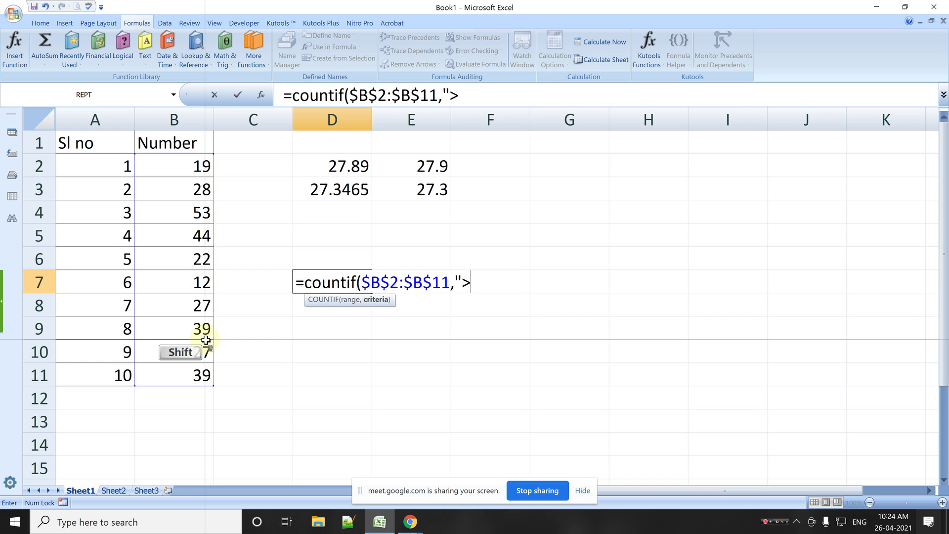
{"action": "type", "text": "=50"}
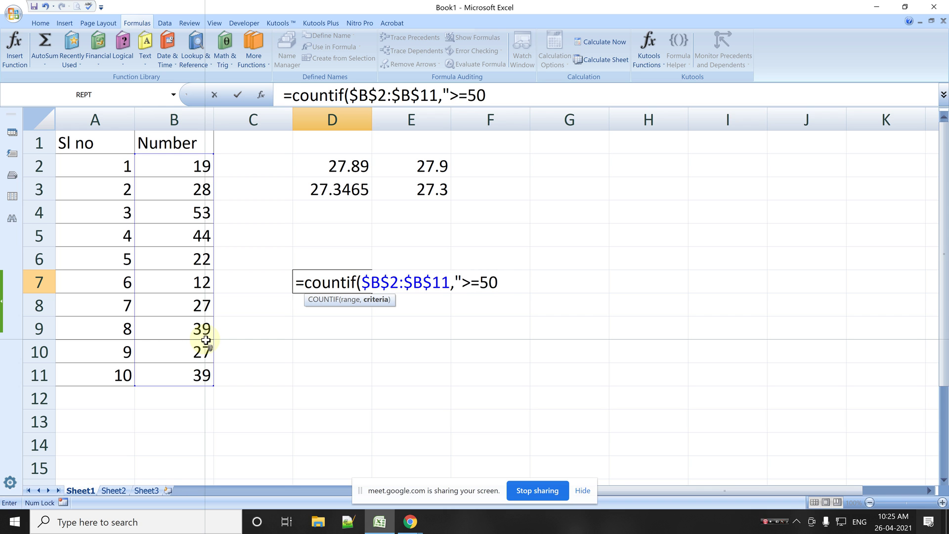
{"action": "type", "text": "\")"}
{"action": "key", "text": "Return"}
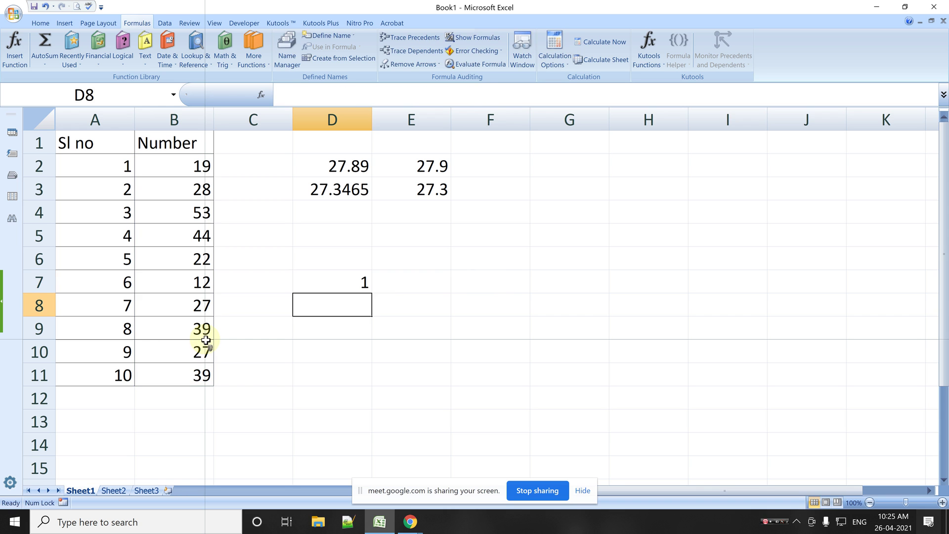
Step: Change D7's criterion from ">=50" to ">=40" and verify the count of 2 against 53 and 44
{"action": "left_click", "coordinate": [202, 212]}
{"action": "left_click", "coordinate": [351, 281]}
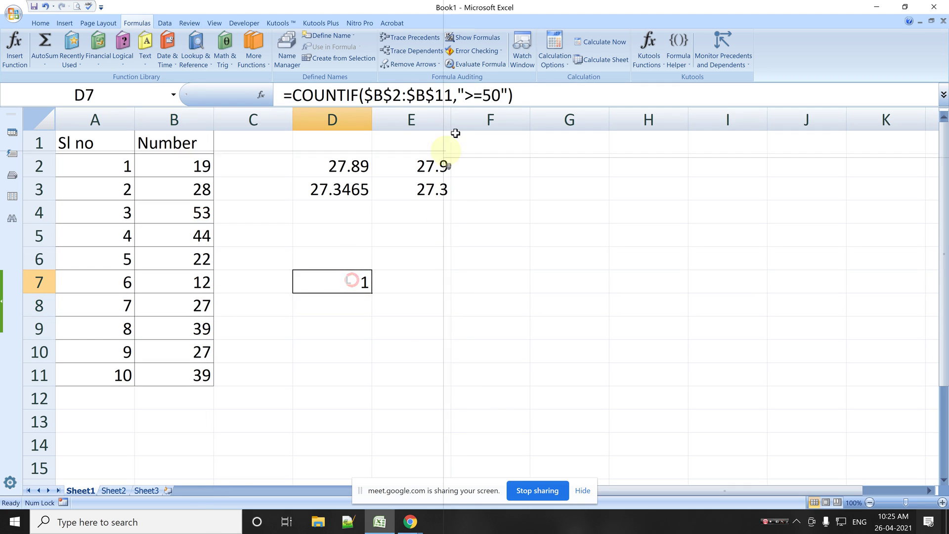
{"action": "left_click", "coordinate": [492, 95]}
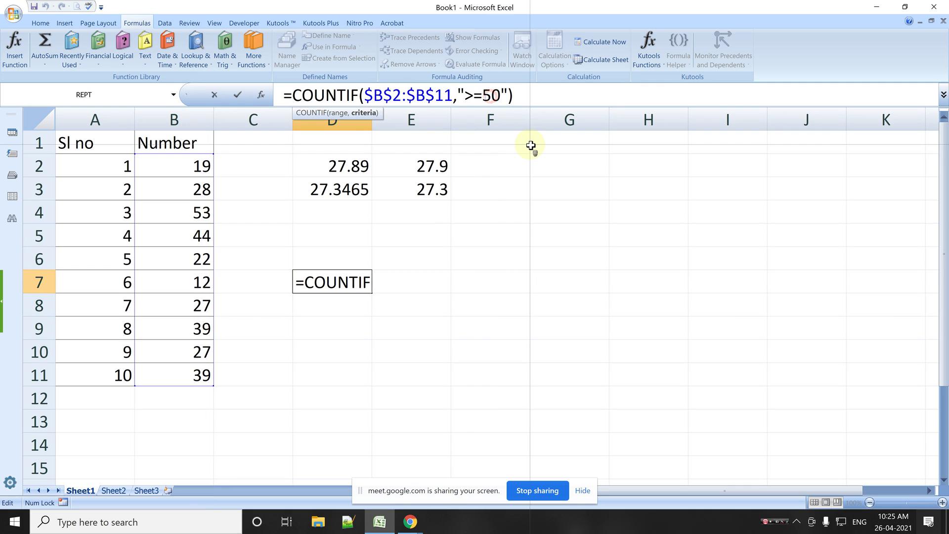
{"action": "key", "text": "BackSpace"}
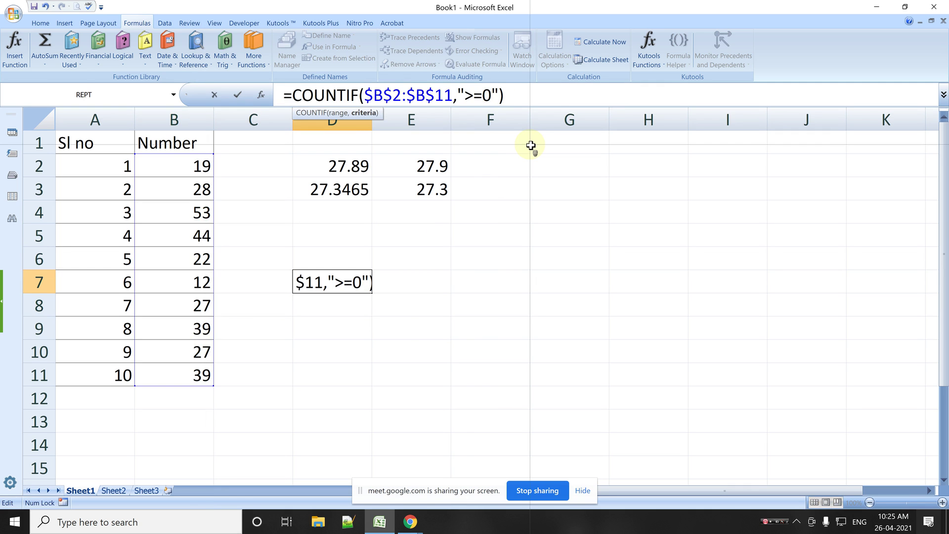
{"action": "type", "text": "4"}
{"action": "key", "text": "Return"}
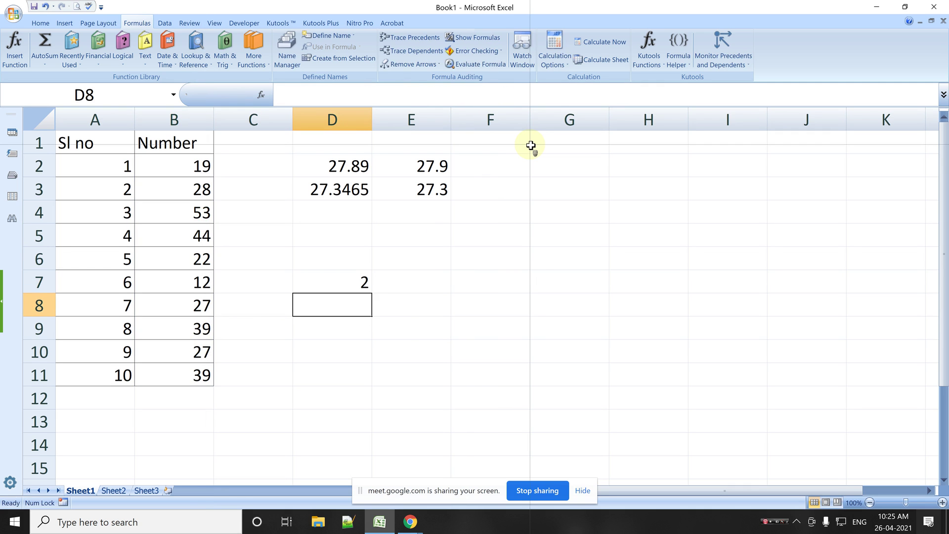
{"action": "left_click_drag", "start_coordinate": [186, 211], "coordinate": [181, 228]}
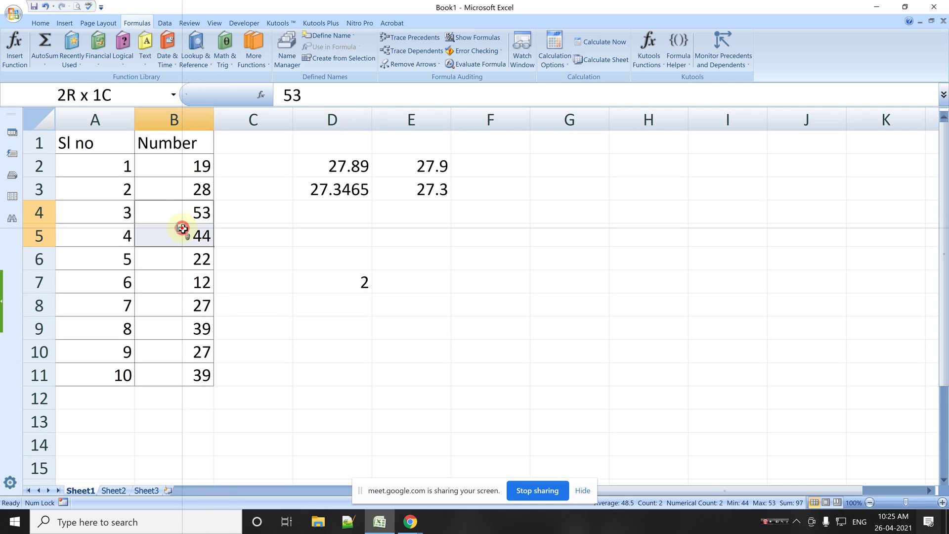
{"action": "left_click", "coordinate": [350, 284]}
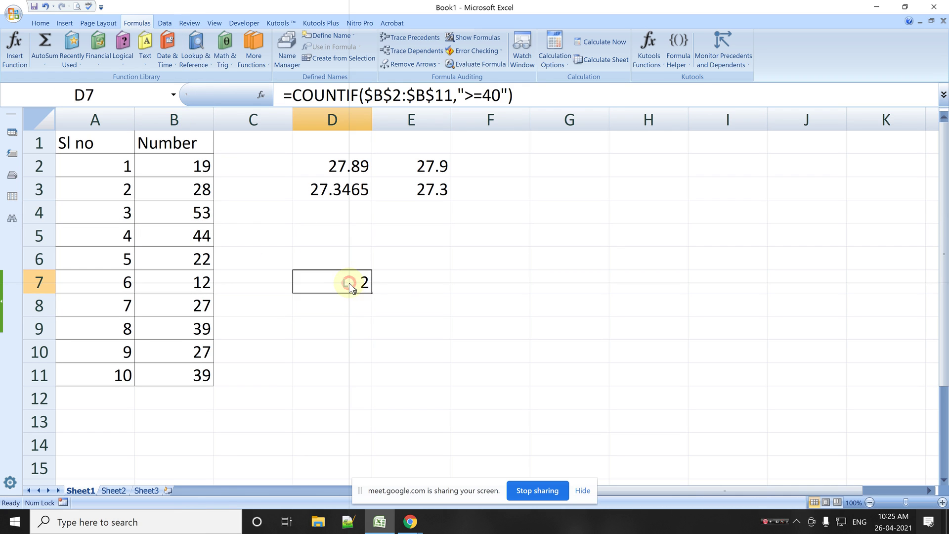
Step: Trace D7's precedents back to B2:B11, then capture and save a screenshot of the sheet area
{"action": "left_click", "coordinate": [412, 39]}
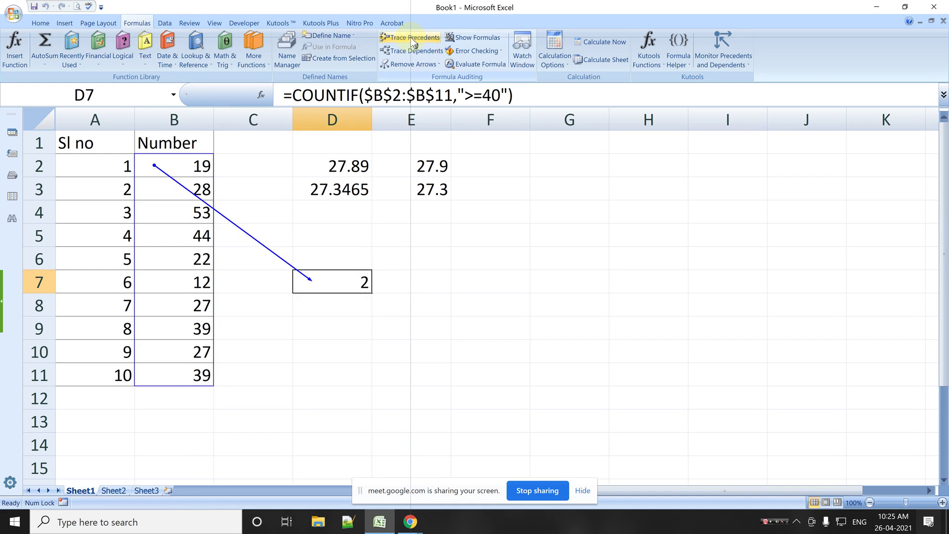
{"action": "key", "text": "ctrl+shift+s"}
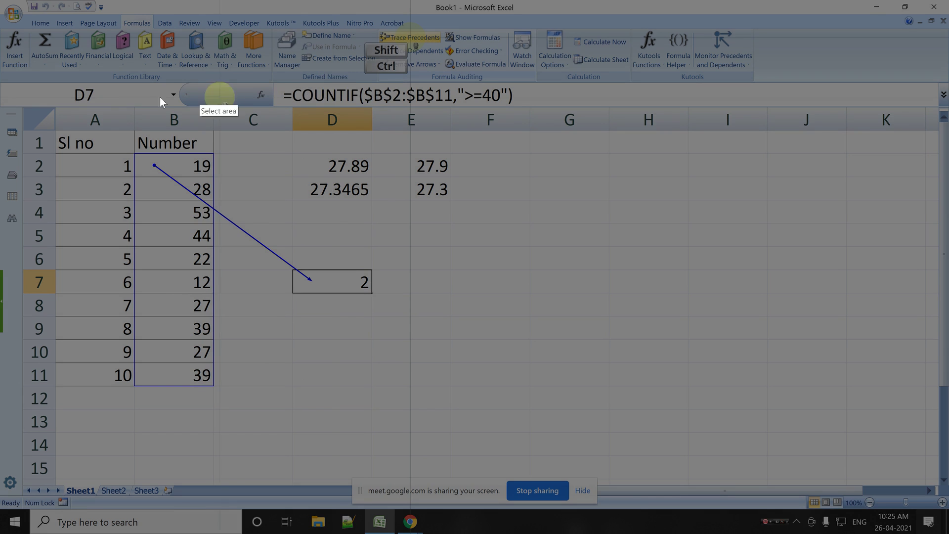
{"action": "left_click_drag", "start_coordinate": [41, 79], "coordinate": [544, 326]}
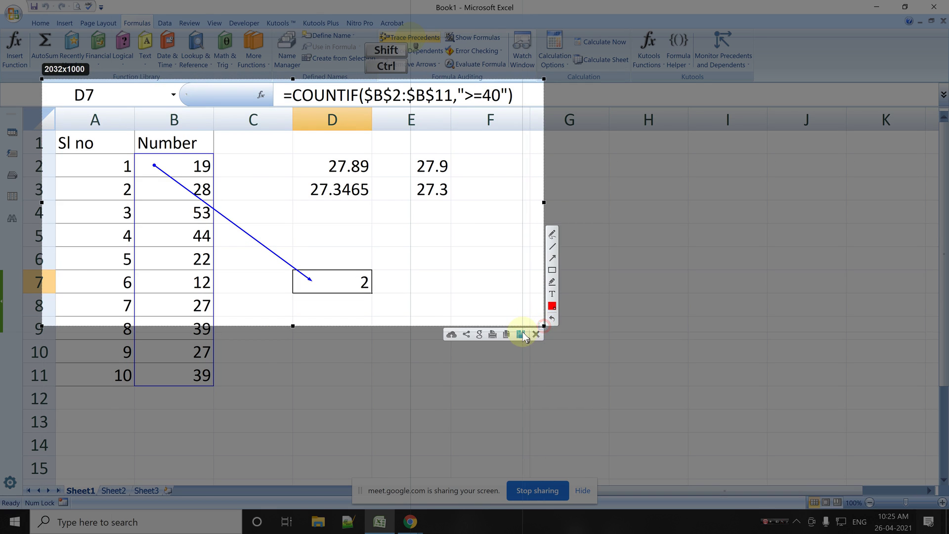
{"action": "left_click", "coordinate": [522, 335]}
{"action": "left_click", "coordinate": [351, 216]}
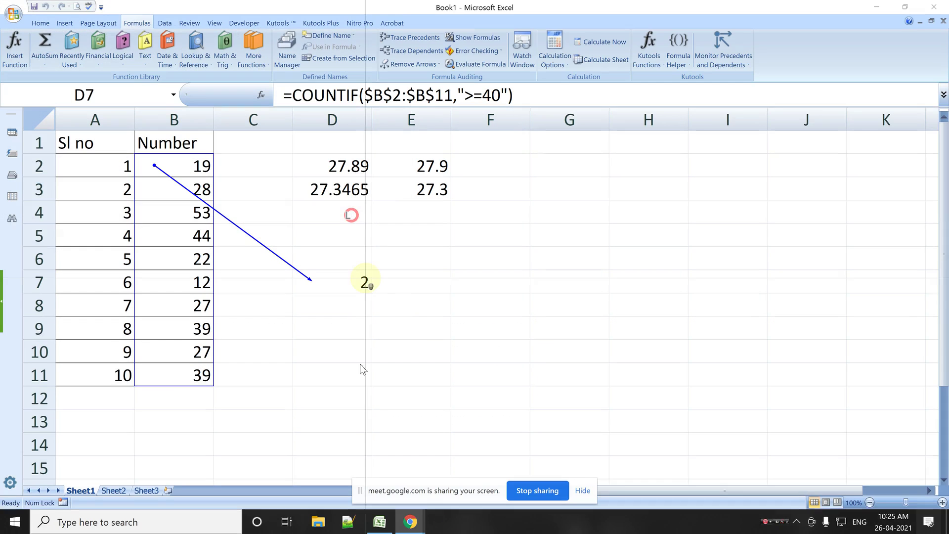
{"action": "mouse_move", "coordinate": [409, 522]}
{"action": "left_click", "coordinate": [386, 465]}
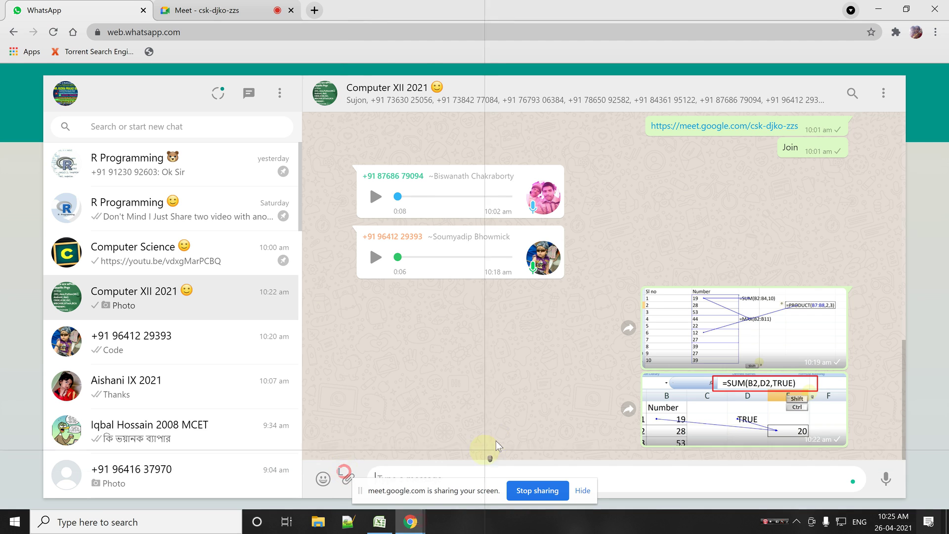
Step: Attach Screenshot_3.jpg as a photo and send it to the Computer XII 2021 group
{"action": "left_click", "coordinate": [348, 478]}
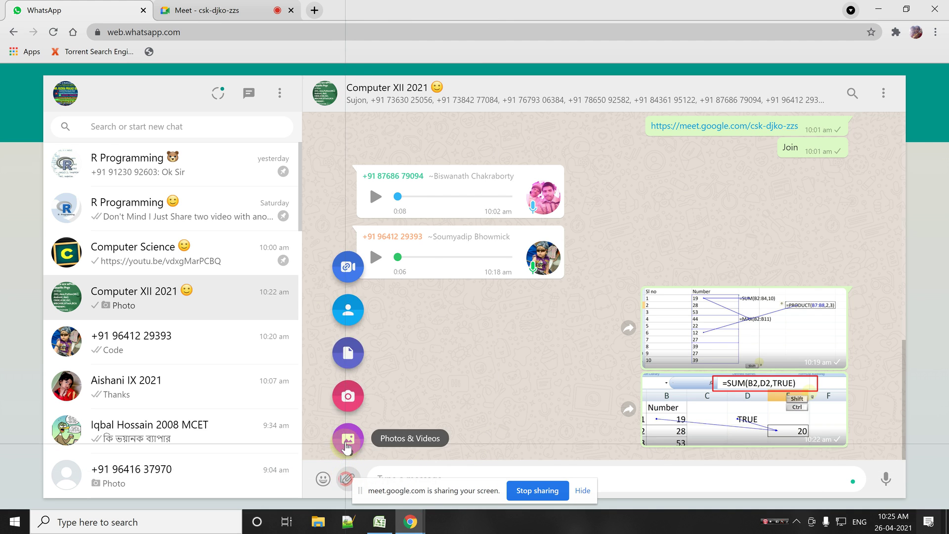
{"action": "left_click", "coordinate": [348, 438]}
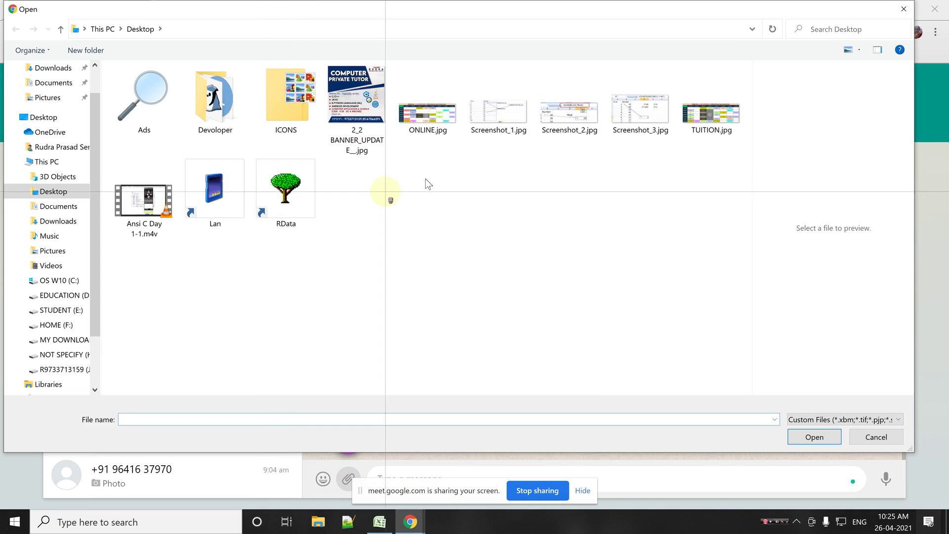
{"action": "double_click", "coordinate": [649, 134]}
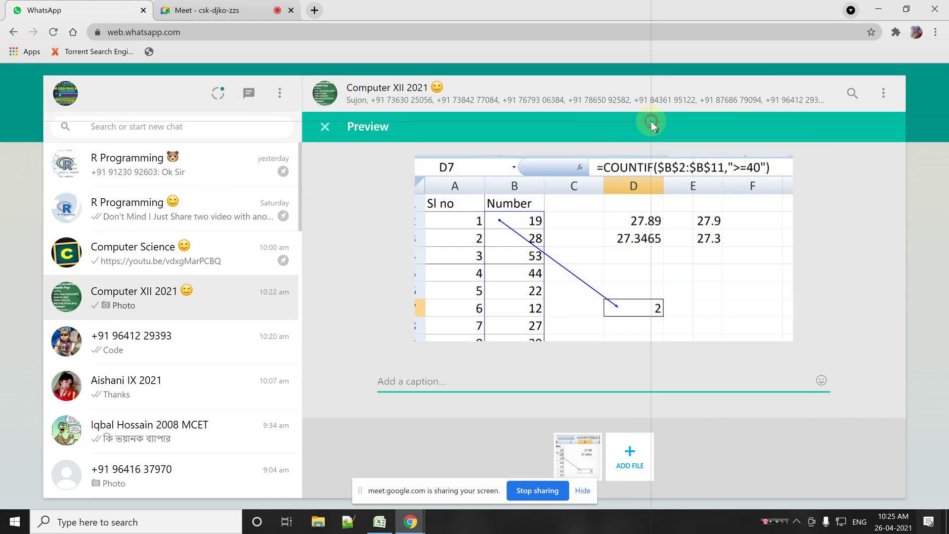
{"action": "key", "text": "Return"}
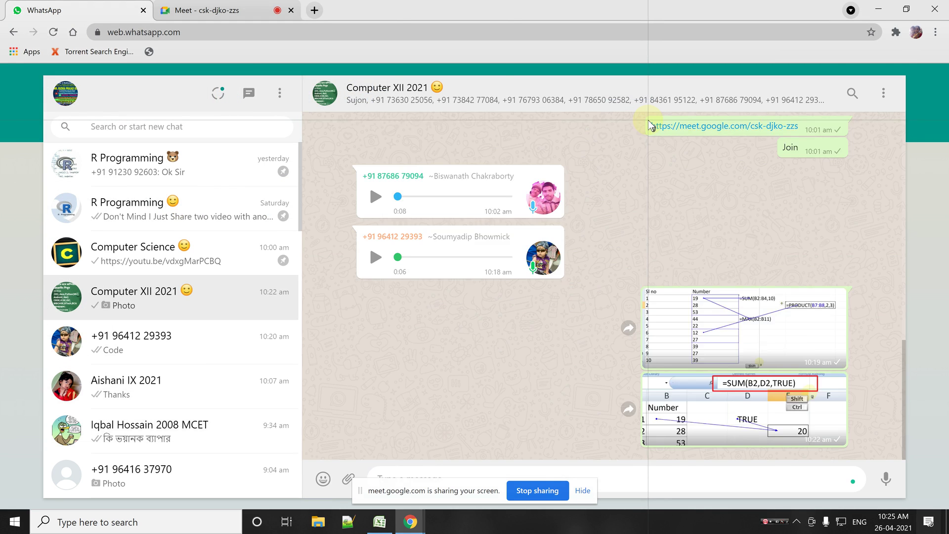
{"action": "left_click", "coordinate": [380, 520]}
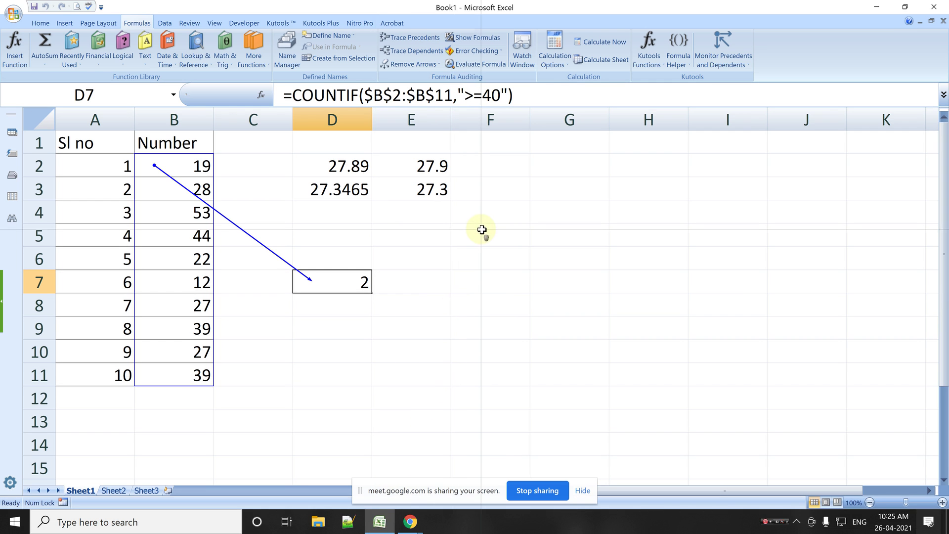
Step: AutoSum the Number column into B12, giving a total of 310
{"action": "left_click", "coordinate": [183, 394]}
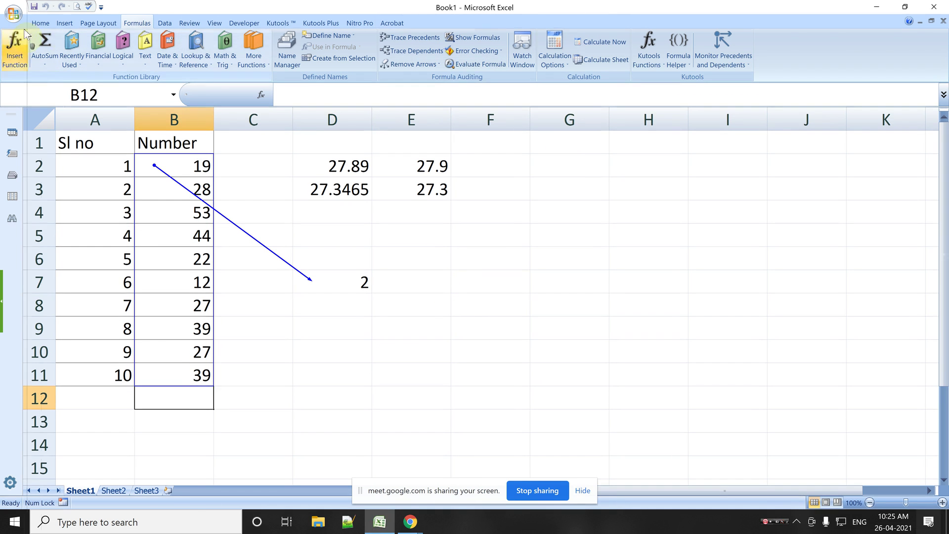
{"action": "left_click", "coordinate": [39, 24]}
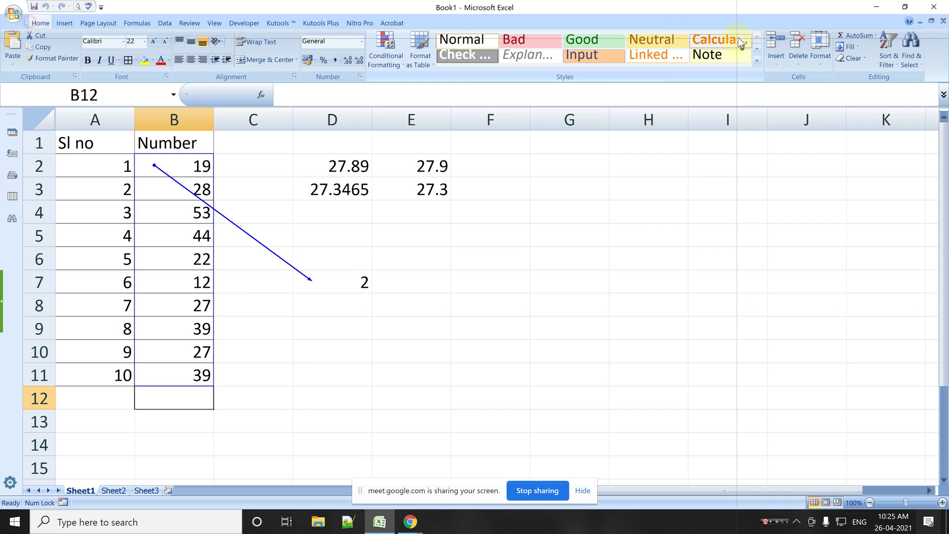
{"action": "left_click", "coordinate": [855, 34]}
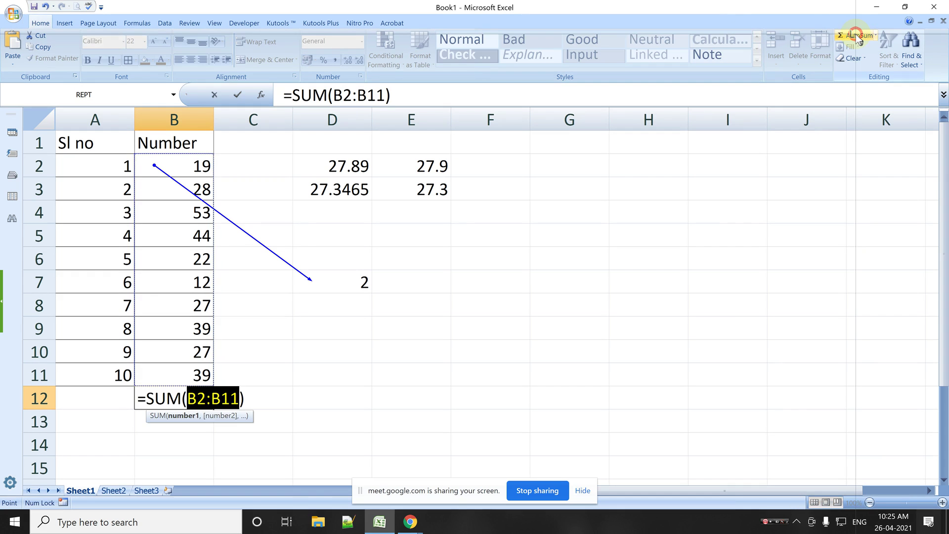
{"action": "key", "text": "Return"}
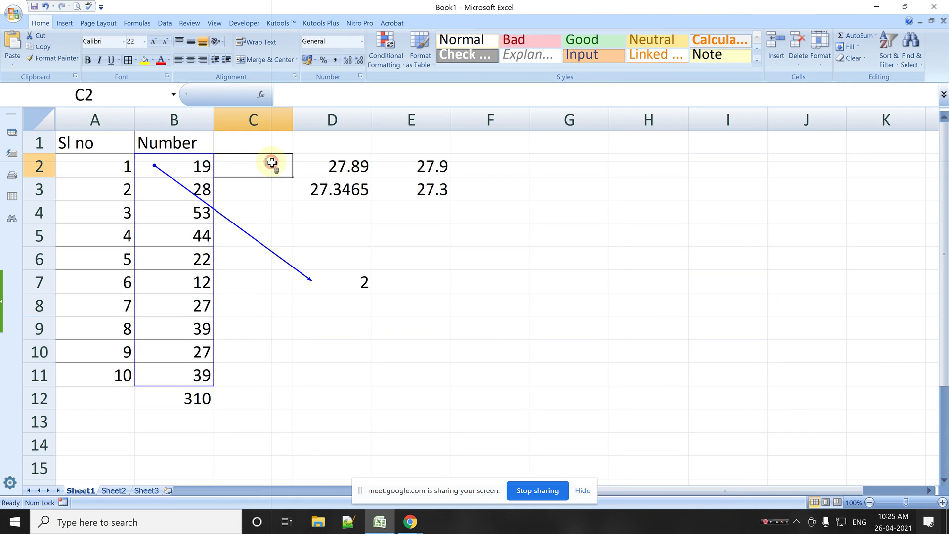
Step: Enter =IF(B2>=30,"pass","fail") in C2, accepting Excel's quote correction
{"action": "type", "text": "=if"}
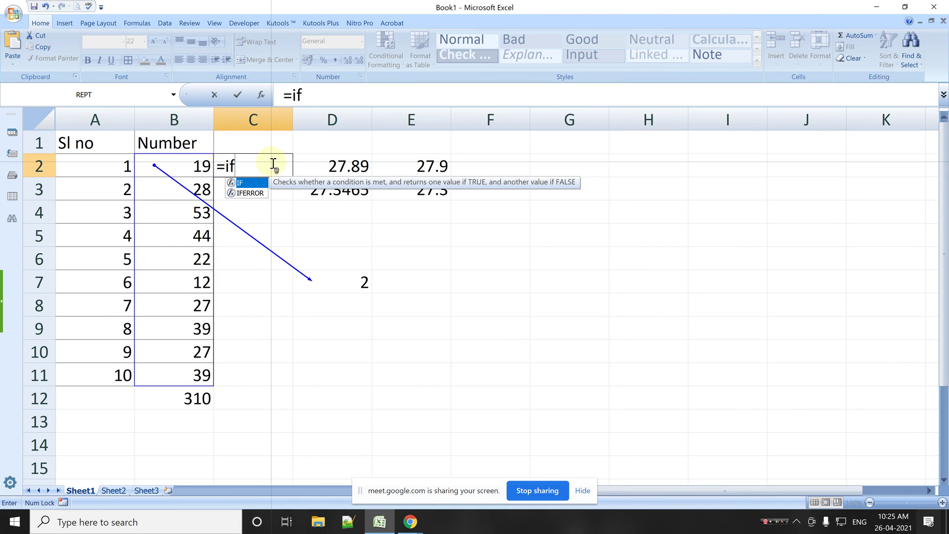
{"action": "type", "text": "(B2"}
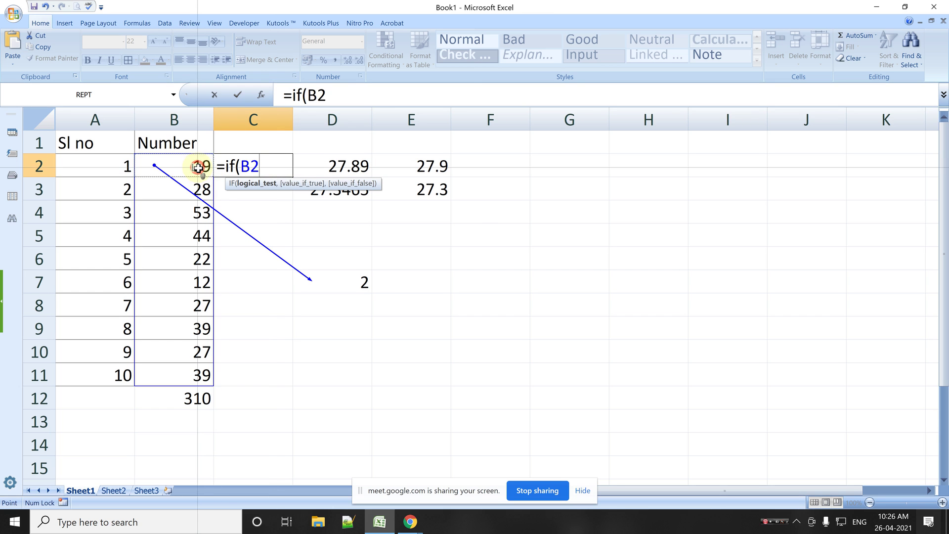
{"action": "type", "text": ">=30"}
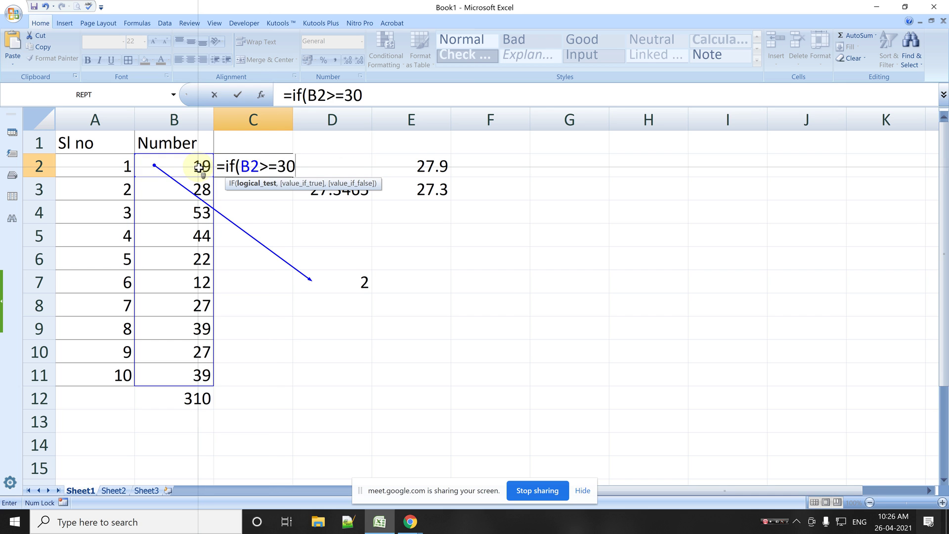
{"action": "type", "text": ",\"pass"}
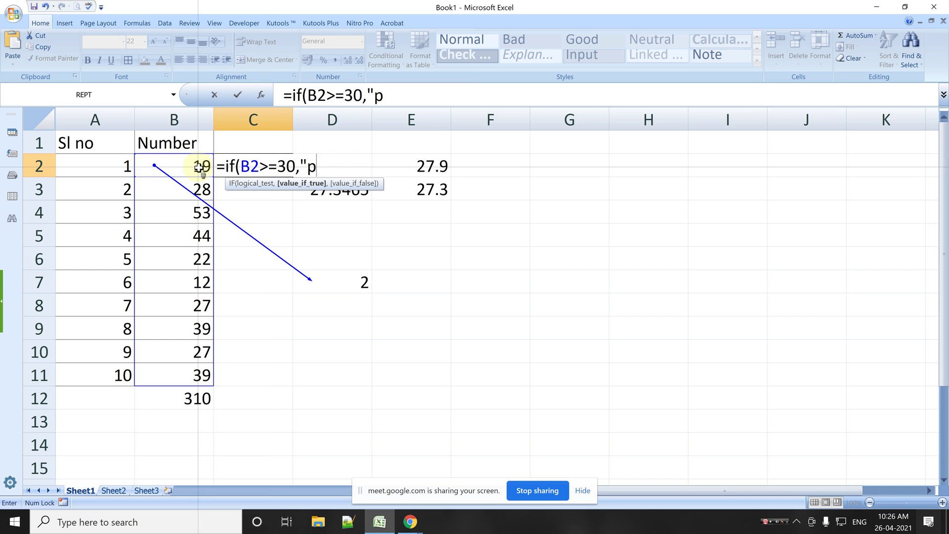
{"action": "type", "text": "\","}
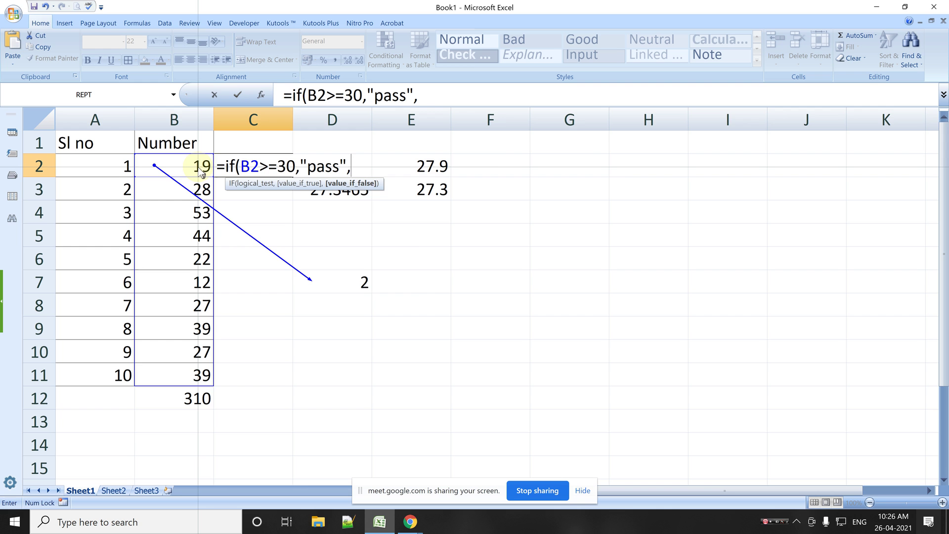
{"action": "type", "text": "fail"}
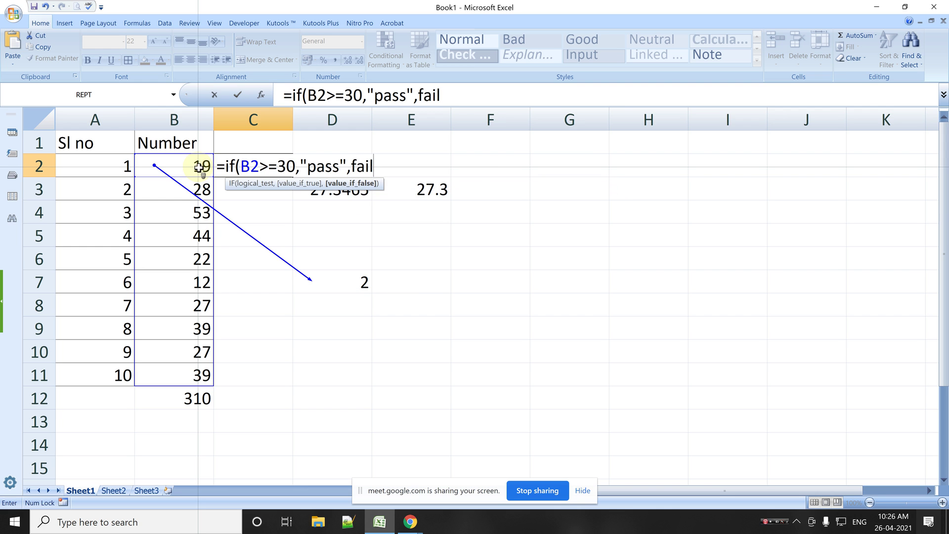
{"action": "key", "text": "shift"}
{"action": "type", "text": ")"}
{"action": "key", "text": "Return"}
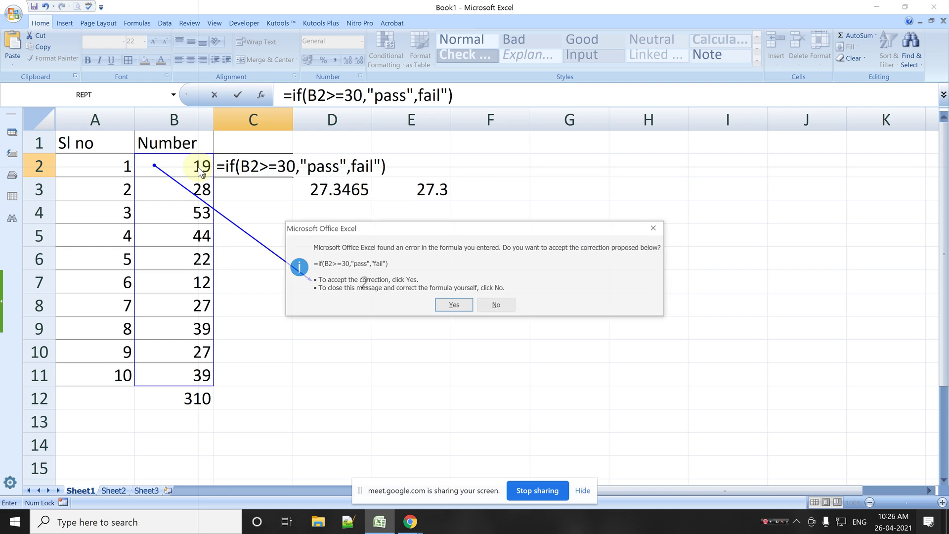
{"action": "key", "text": "Return"}
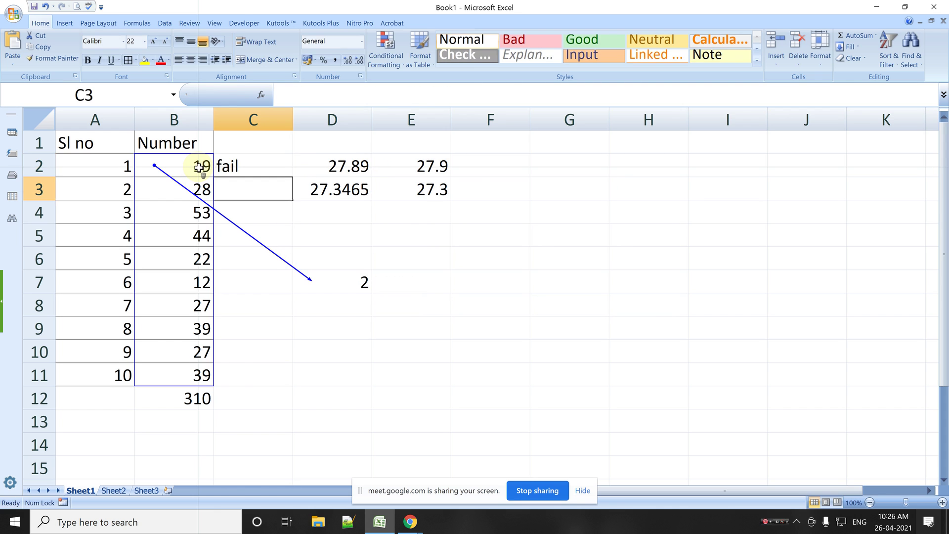
Step: Fill C2's IF formula down to C11 and delete columns D and E
{"action": "left_click", "coordinate": [249, 171]}
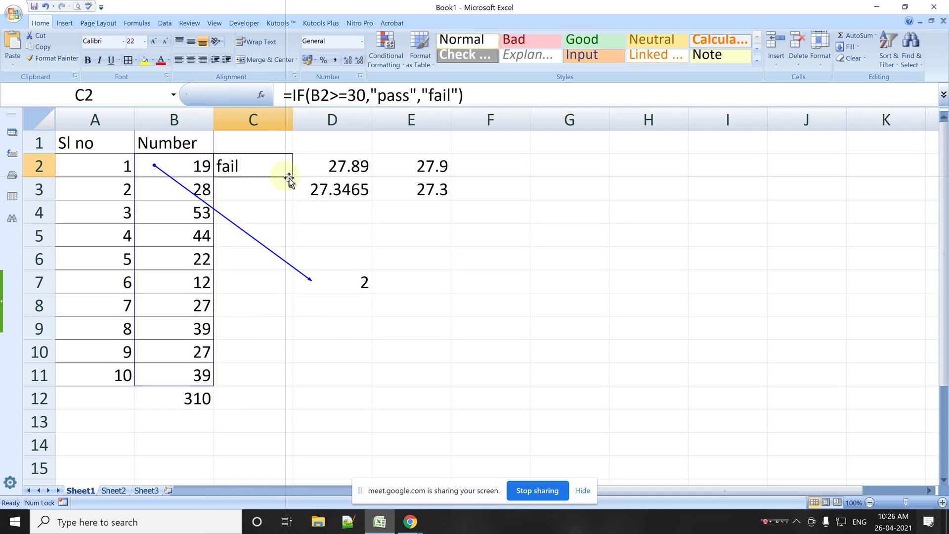
{"action": "left_click_drag", "start_coordinate": [286, 179], "coordinate": [287, 385]}
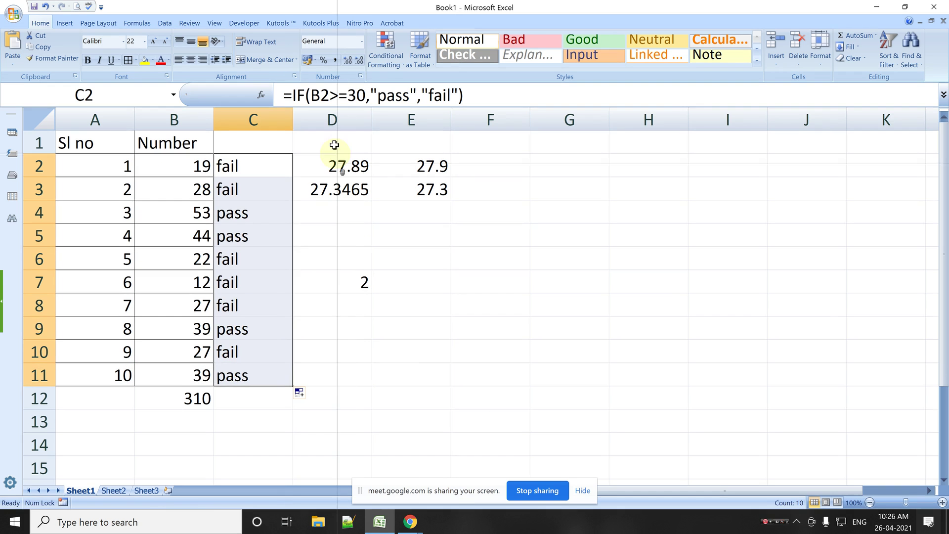
{"action": "left_click_drag", "start_coordinate": [333, 120], "coordinate": [408, 121]}
{"action": "right_click", "coordinate": [413, 122]}
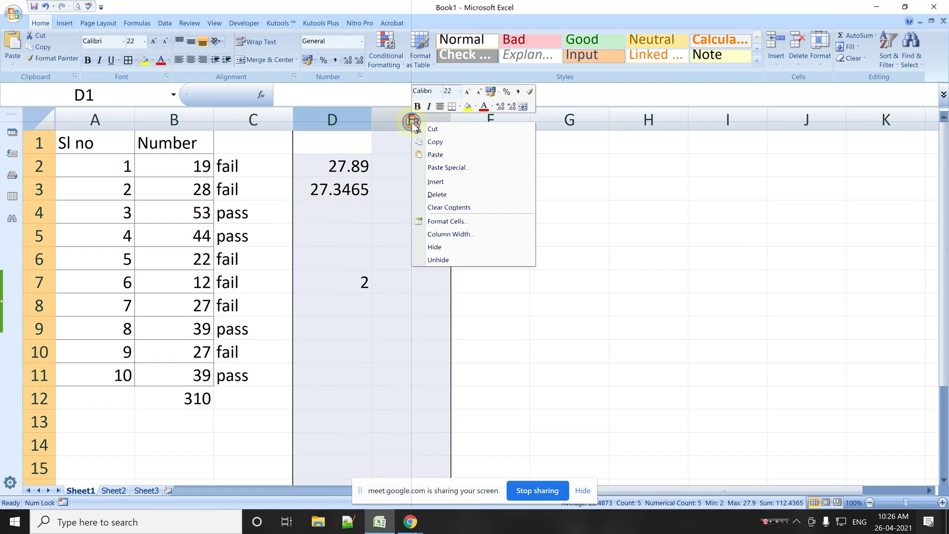
{"action": "left_click", "coordinate": [438, 193]}
{"action": "left_click", "coordinate": [231, 168]}
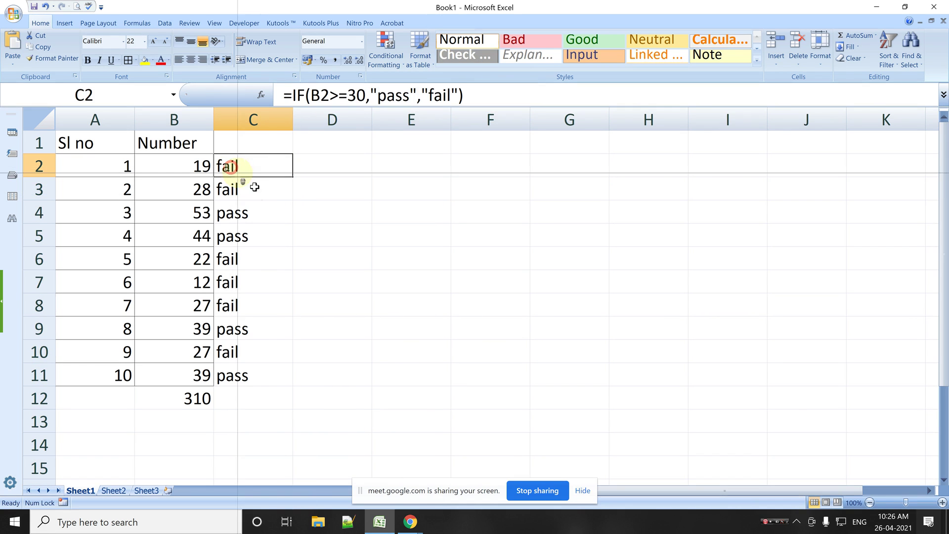
Step: Capture the Number table with its pass/fail column and save it as Screenshot_4.jpg on the Desktop
{"action": "key", "text": "ctrl+shift+s"}
{"action": "left_click_drag", "start_coordinate": [1, 73], "coordinate": [284, 210]}
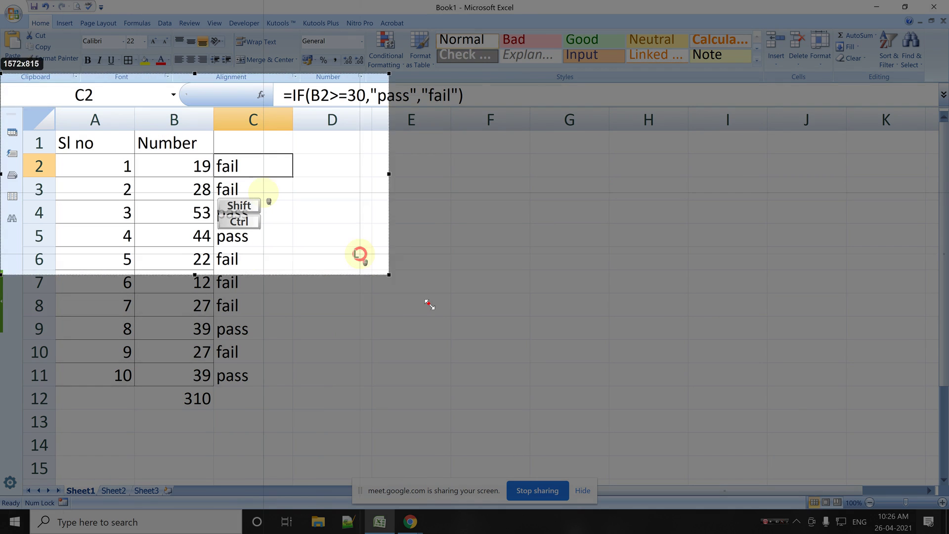
{"action": "left_click_drag", "start_coordinate": [352, 250], "coordinate": [523, 412]}
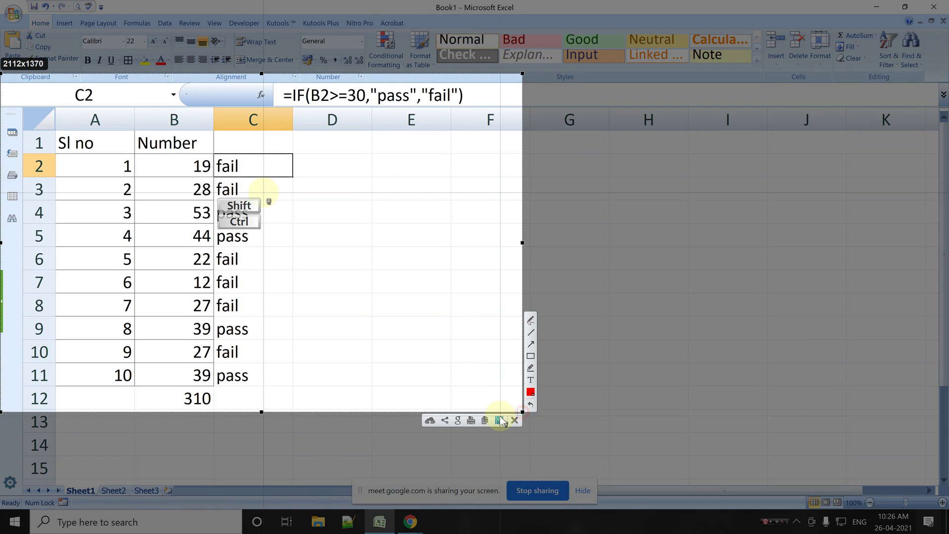
{"action": "left_click", "coordinate": [500, 420]}
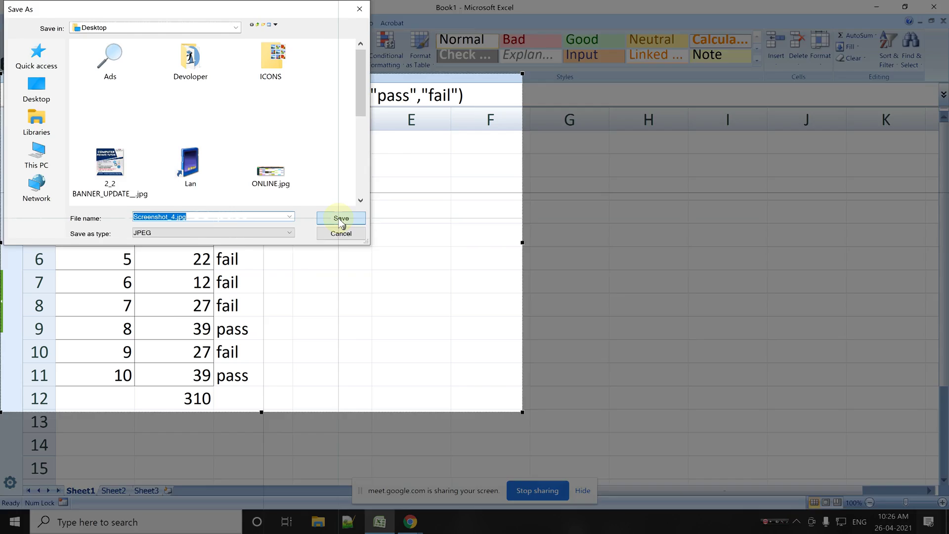
{"action": "left_click", "coordinate": [340, 219]}
{"action": "mouse_move", "coordinate": [409, 522]}
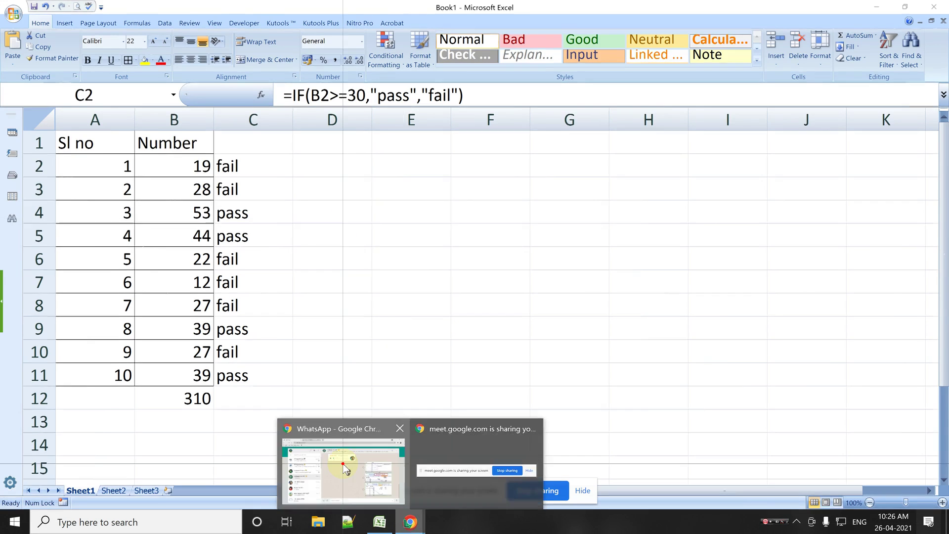
{"action": "left_click", "coordinate": [344, 467]}
{"action": "left_click", "coordinate": [348, 476]}
Step: Send Screenshot_4.jpg as a photo to the Computer XII 2021 group, then return to Excel
{"action": "left_click", "coordinate": [349, 439]}
{"action": "double_click", "coordinate": [702, 115]}
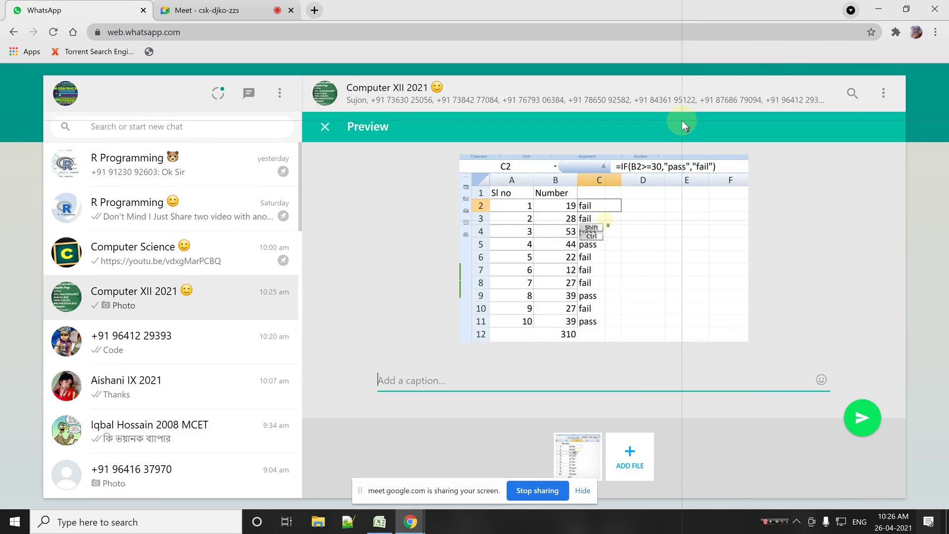
{"action": "key", "text": "Return"}
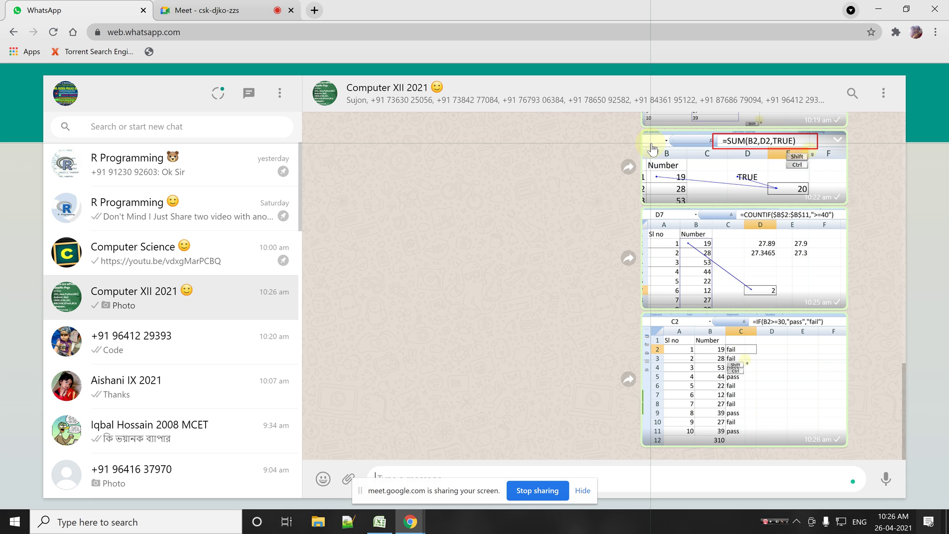
{"action": "left_click", "coordinate": [379, 523]}
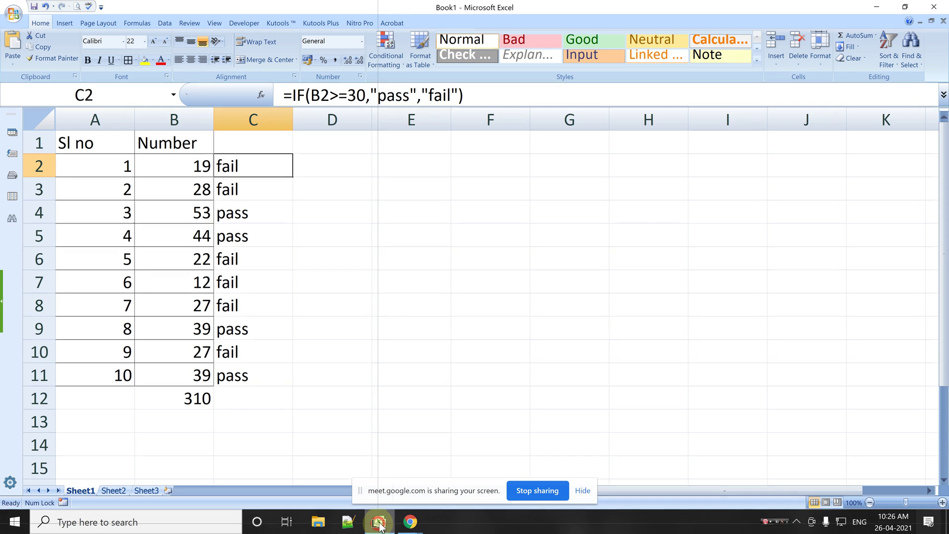
Step: Enter =2>3 in E6 (FALSE) and =NOT(2>3) in E7 (TRUE)
{"action": "left_click", "coordinate": [416, 252]}
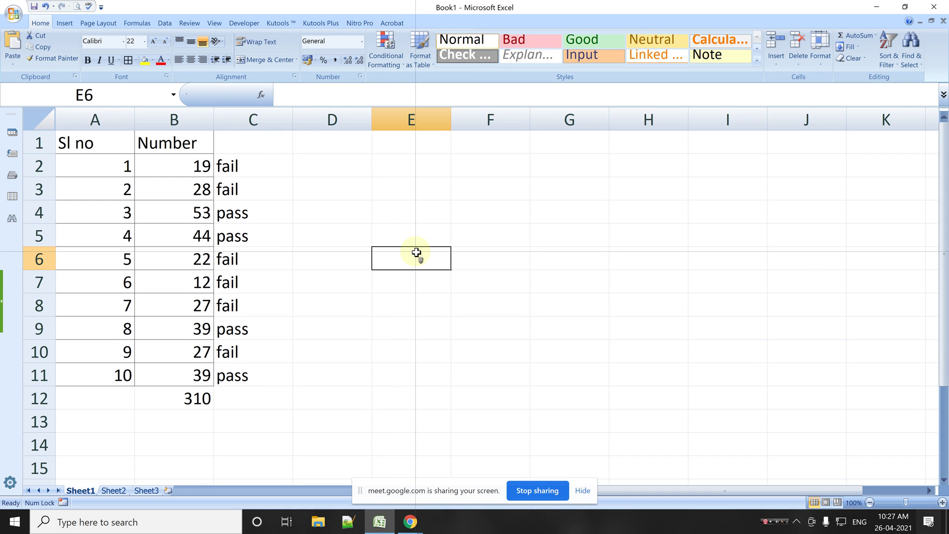
{"action": "type", "text": "=2>3"}
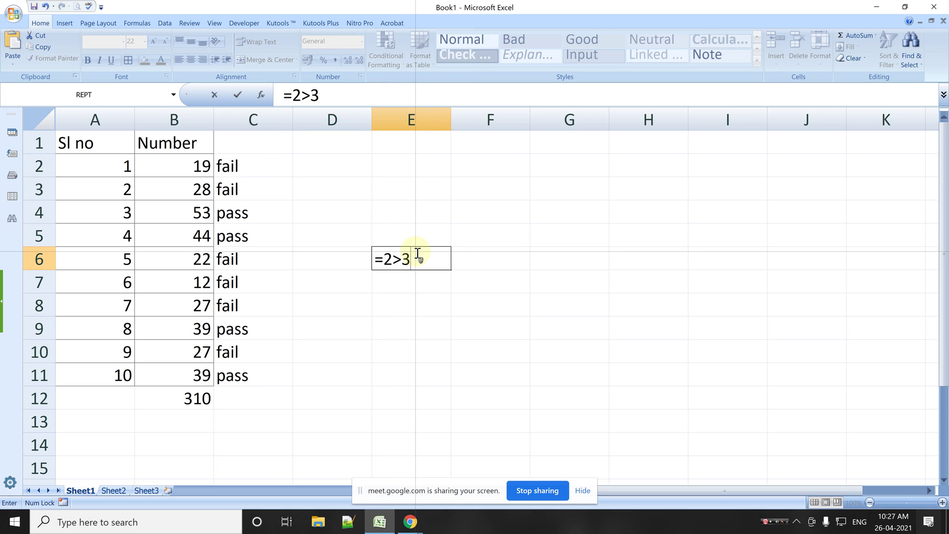
{"action": "key", "text": "Return"}
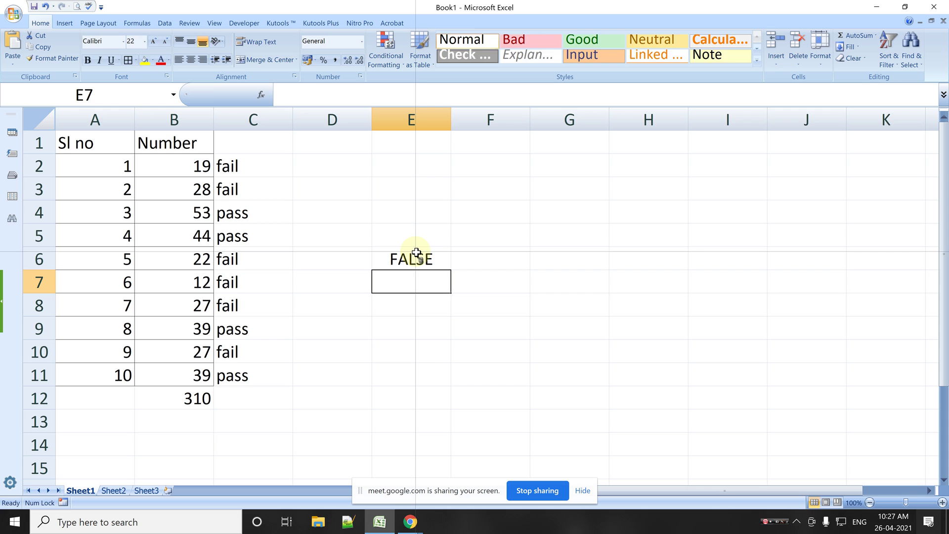
{"action": "type", "text": "=not"}
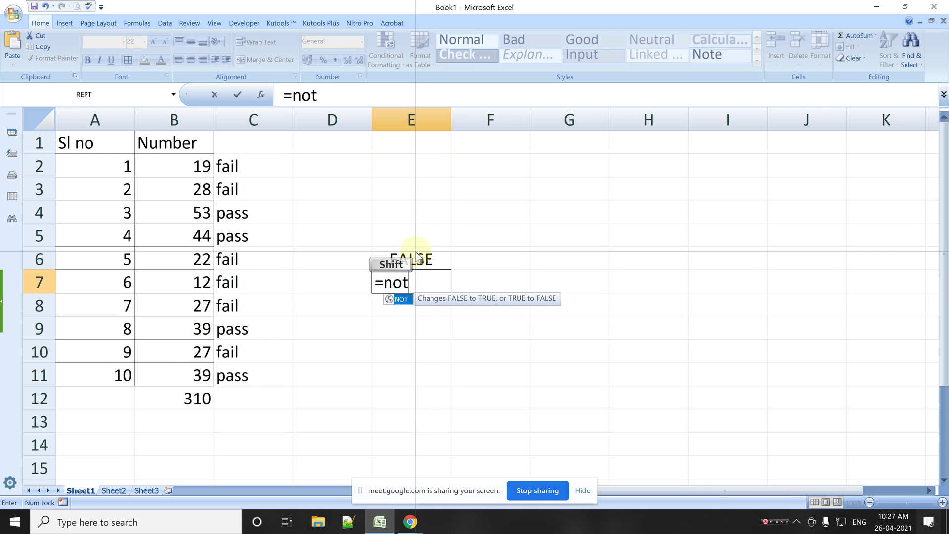
{"action": "type", "text": "(>)"}
{"action": "key", "text": "Return"}
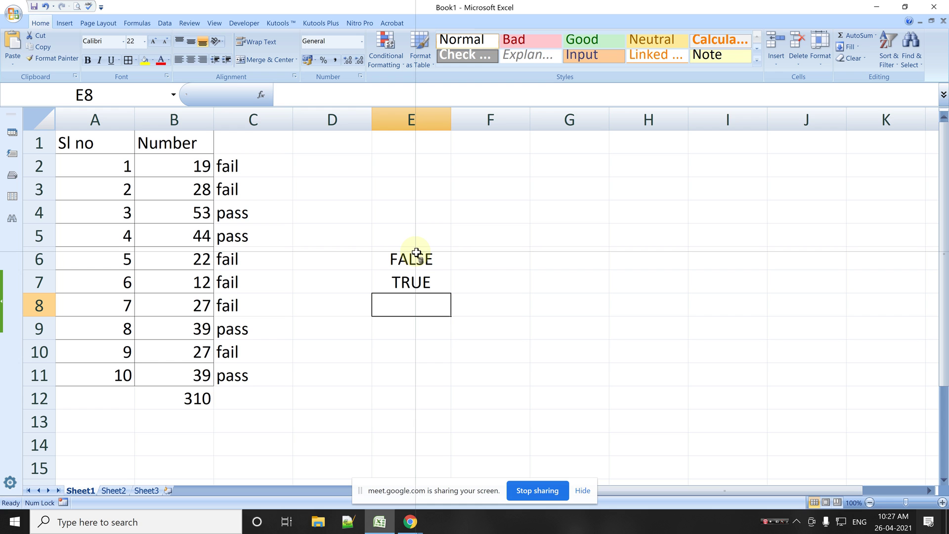
{"action": "left_click", "coordinate": [408, 282]}
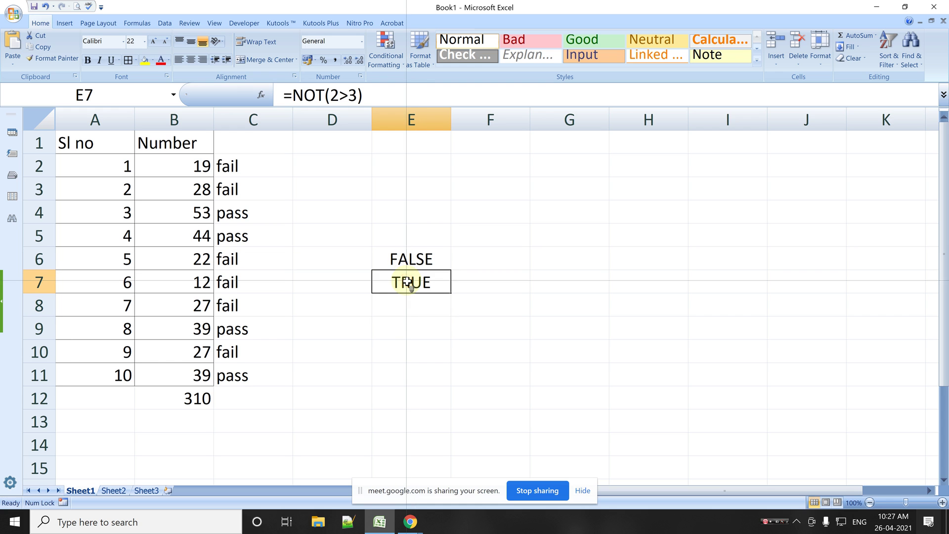
{"action": "left_click", "coordinate": [409, 258]}
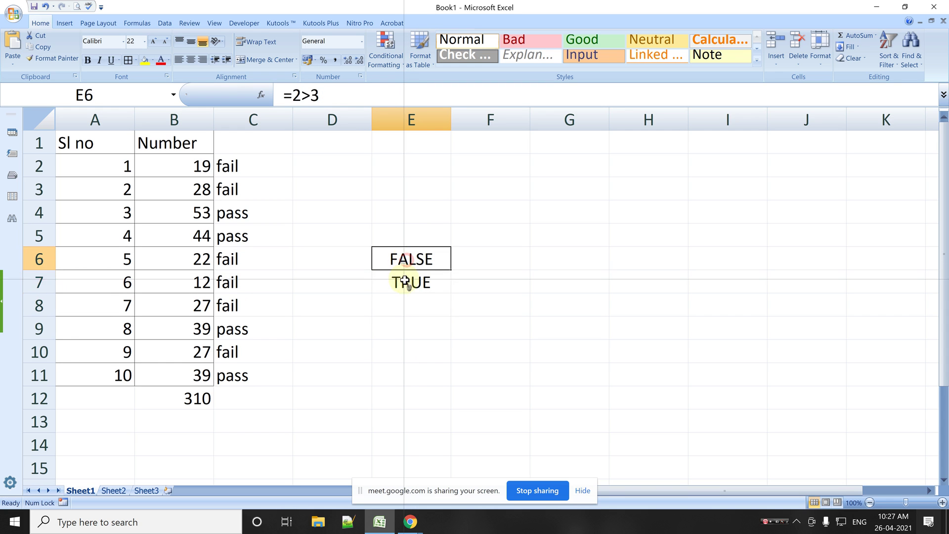
{"action": "left_click", "coordinate": [406, 281]}
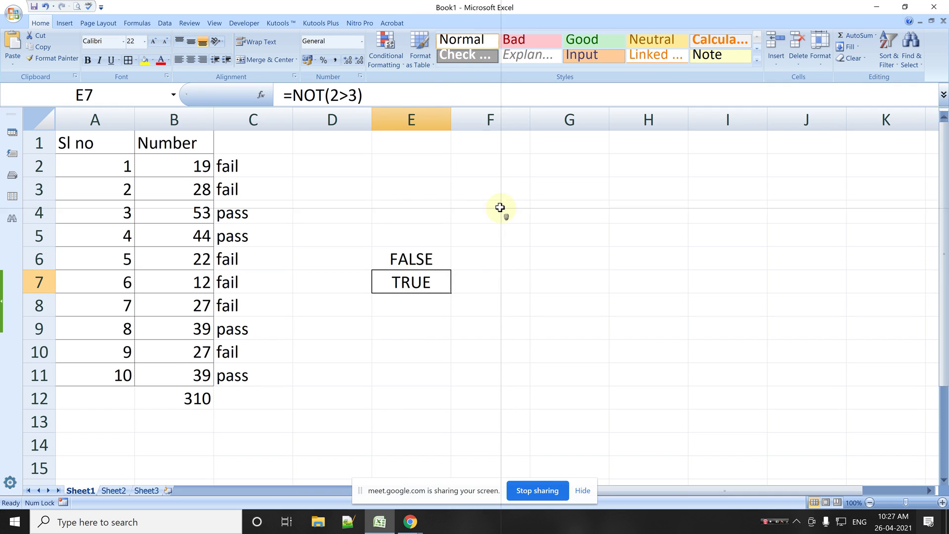
Step: Enter =2>3 in E4 and =3>5 in F4, both returning FALSE
{"action": "left_click", "coordinate": [420, 210]}
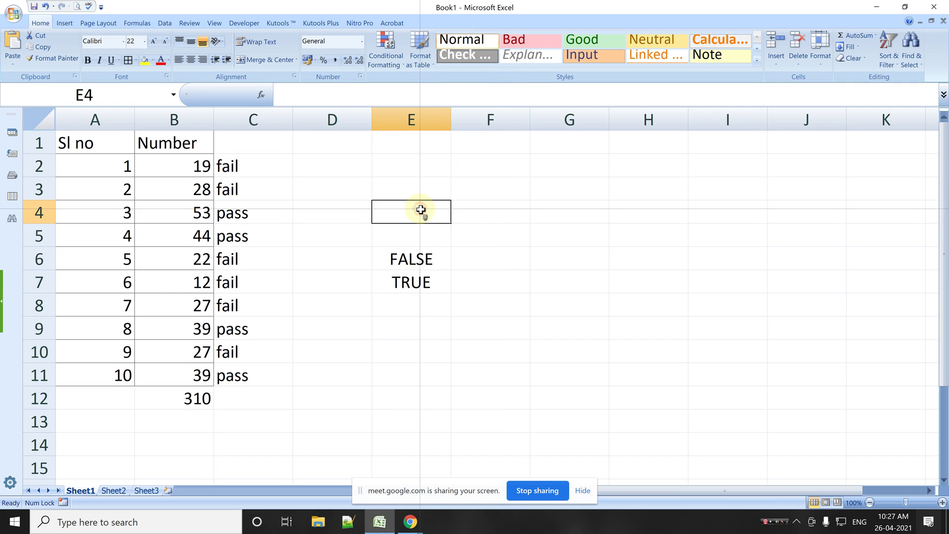
{"action": "type", "text": "=2>3"}
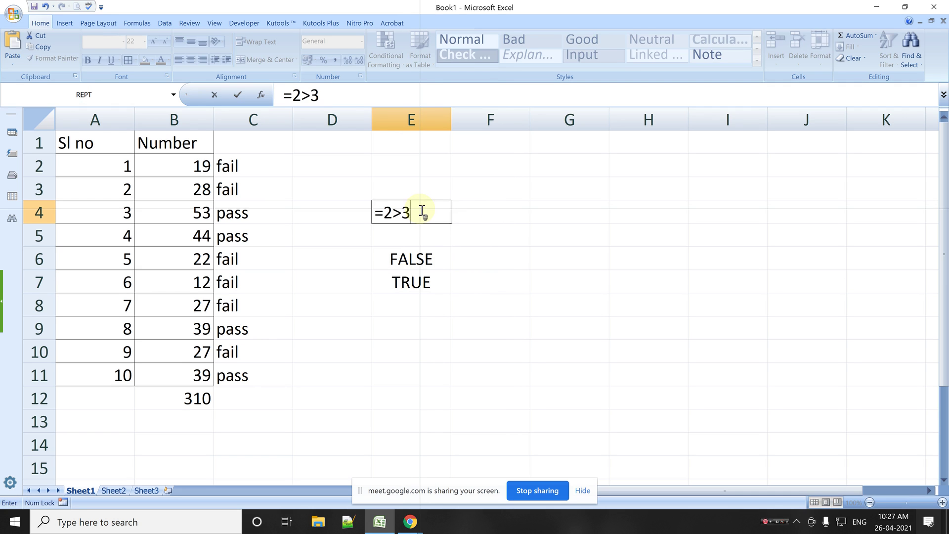
{"action": "key", "text": "Return"}
{"action": "key", "text": "Up"}
{"action": "key", "text": "Right"}
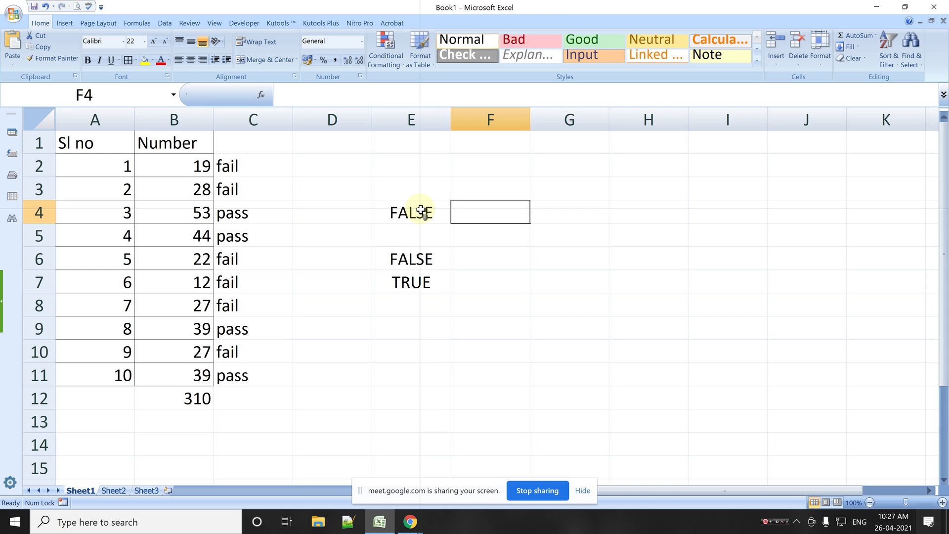
{"action": "type", "text": "=3>5"}
{"action": "key", "text": "Return"}
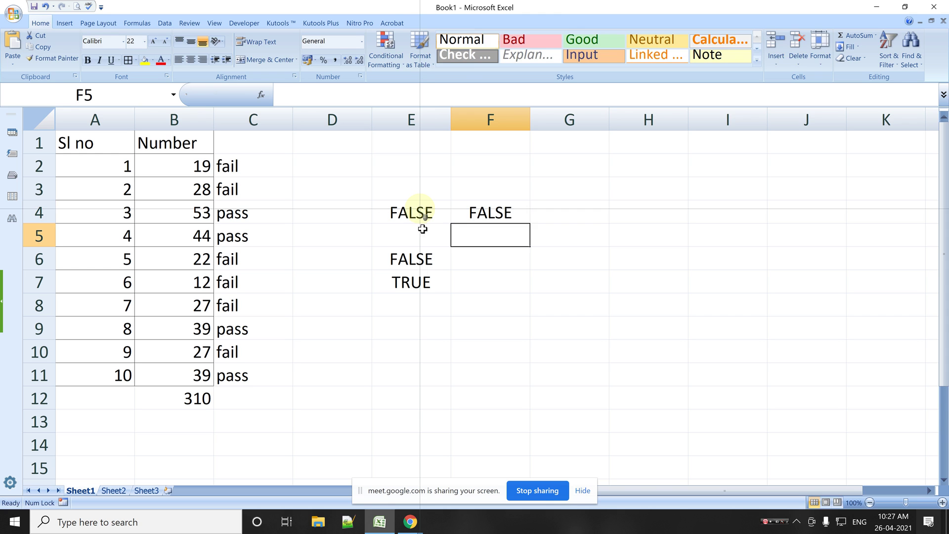
{"action": "mouse_move", "coordinate": [409, 522]}
{"action": "left_click", "coordinate": [352, 452]}
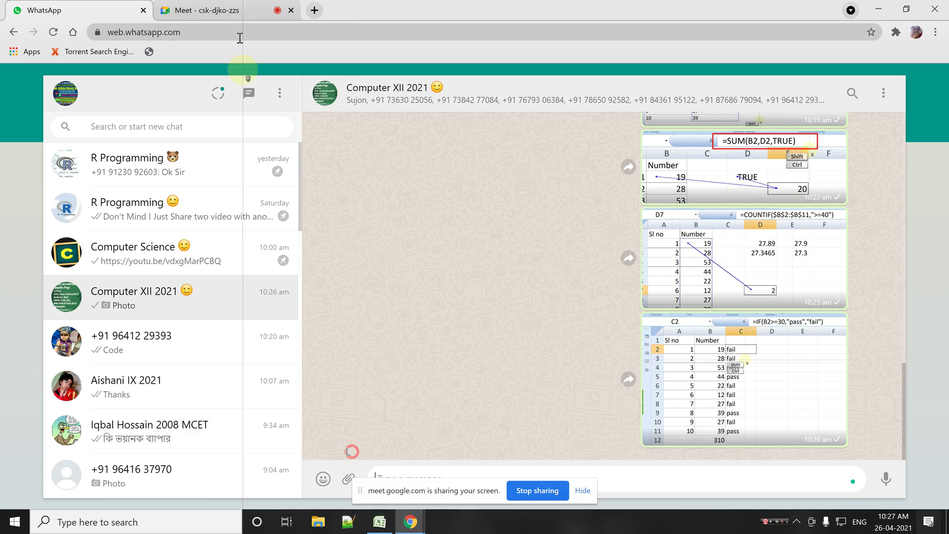
Step: Glance at the Google Meet tab in Chrome, then return to the Excel workbook
{"action": "left_click", "coordinate": [232, 10]}
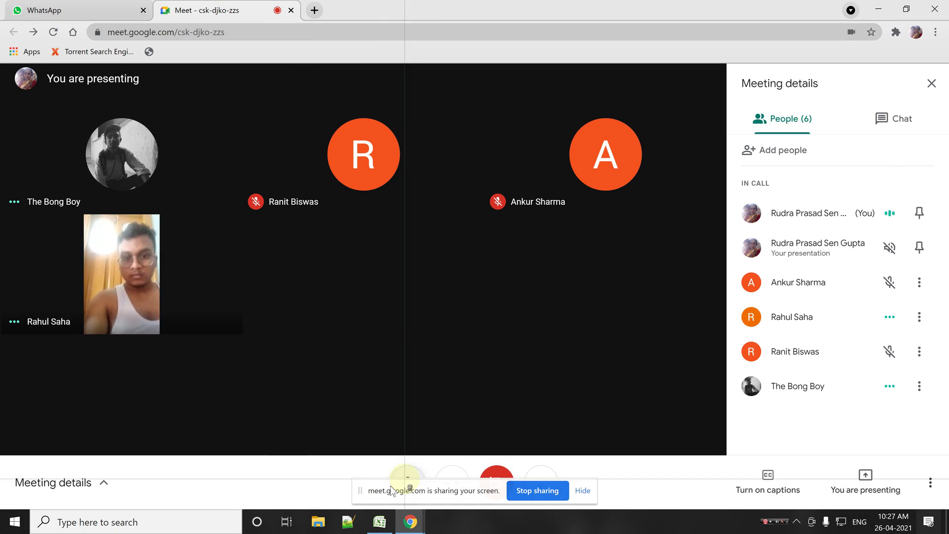
{"action": "left_click", "coordinate": [379, 521]}
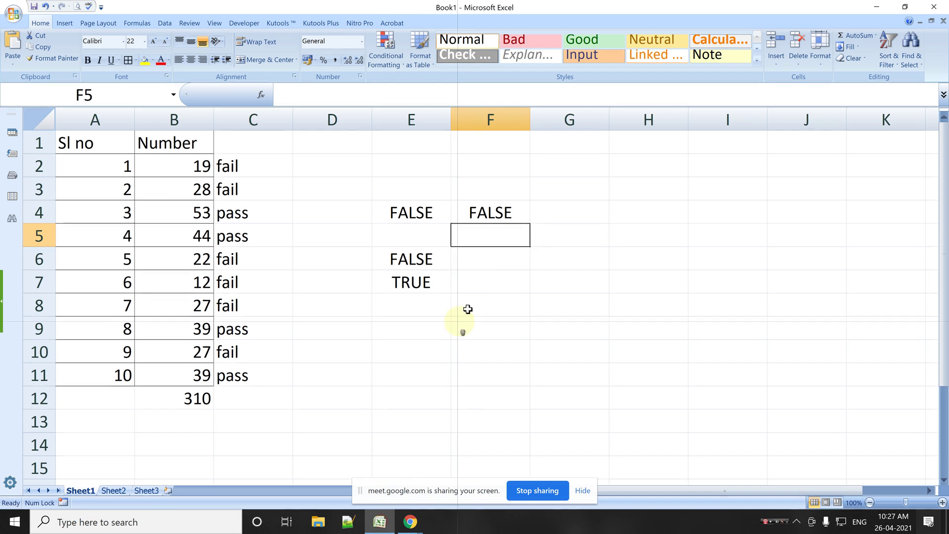
Step: Change E4's formula to =20>3 so it shows TRUE, leaving F4's =3>5 as FALSE
{"action": "left_click", "coordinate": [499, 214]}
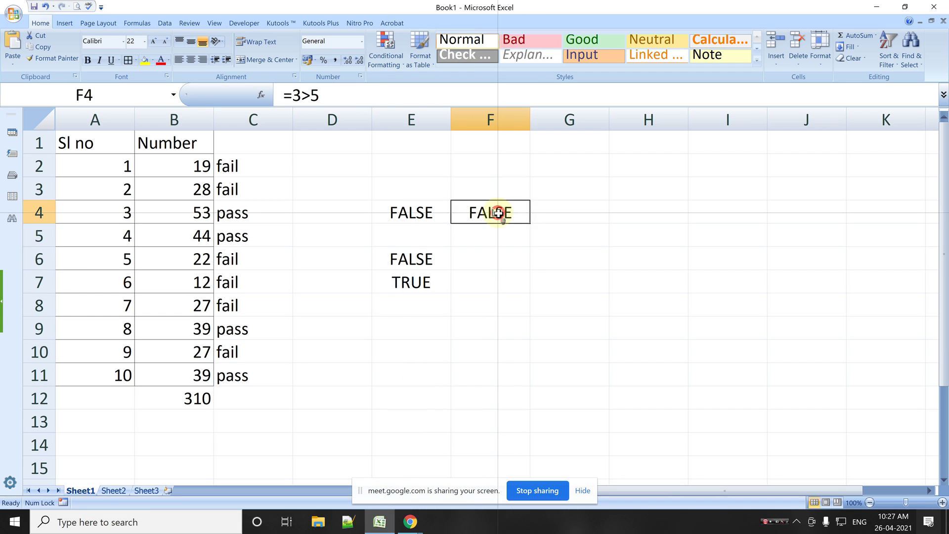
{"action": "left_click", "coordinate": [425, 212]}
{"action": "left_click", "coordinate": [299, 95]}
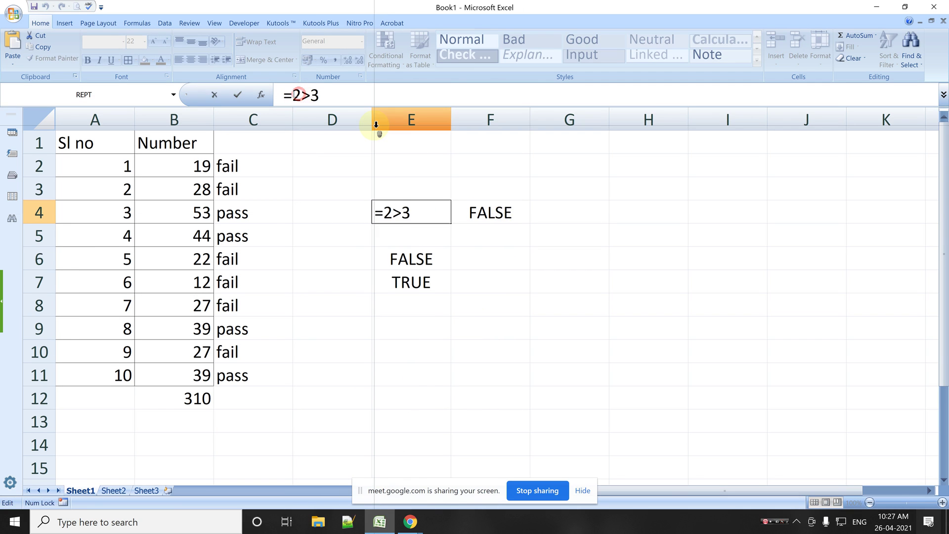
{"action": "key", "text": "Return"}
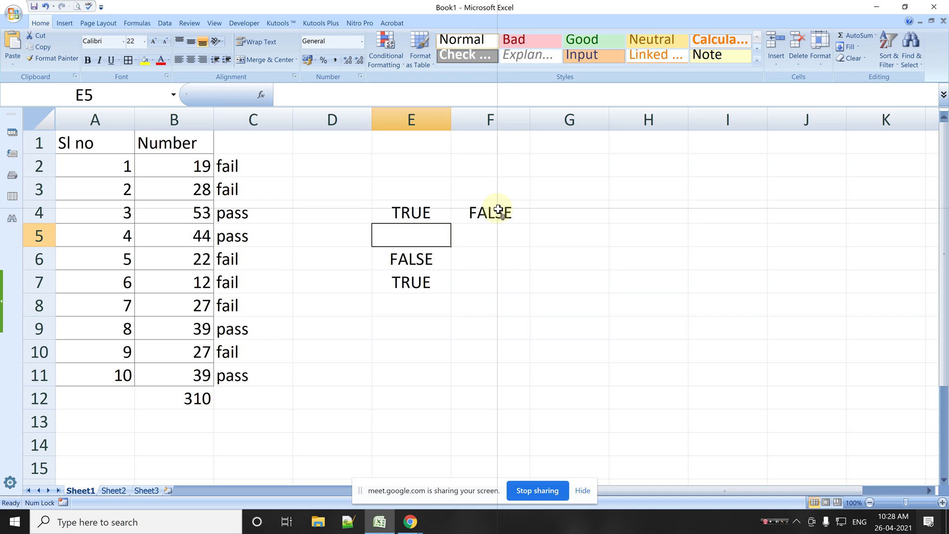
{"action": "left_click", "coordinate": [498, 209]}
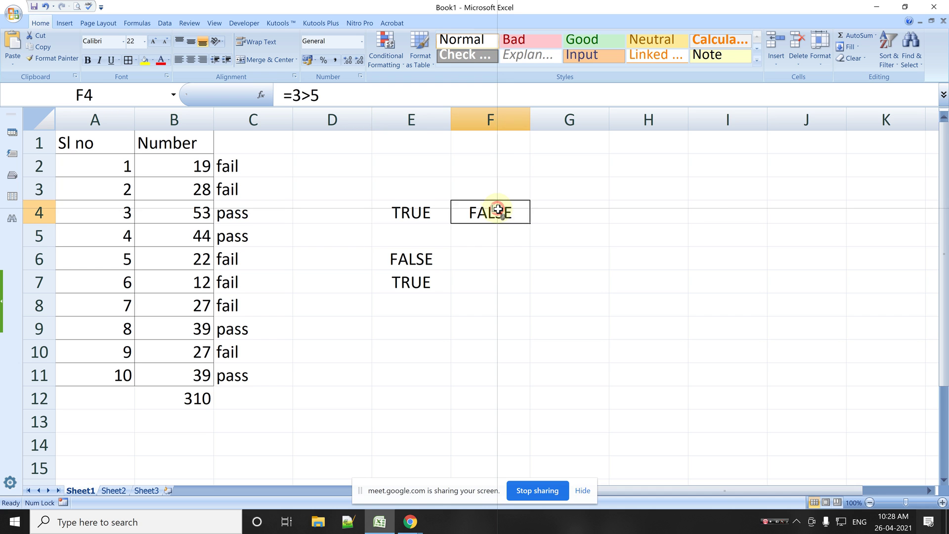
{"action": "left_click", "coordinate": [402, 202]}
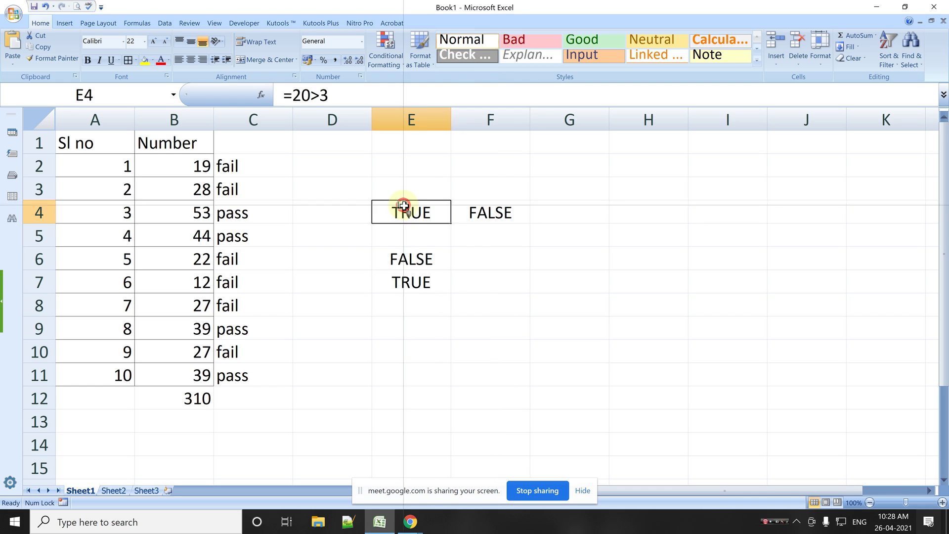
{"action": "left_click", "coordinate": [487, 208]}
{"action": "left_click", "coordinate": [563, 212]}
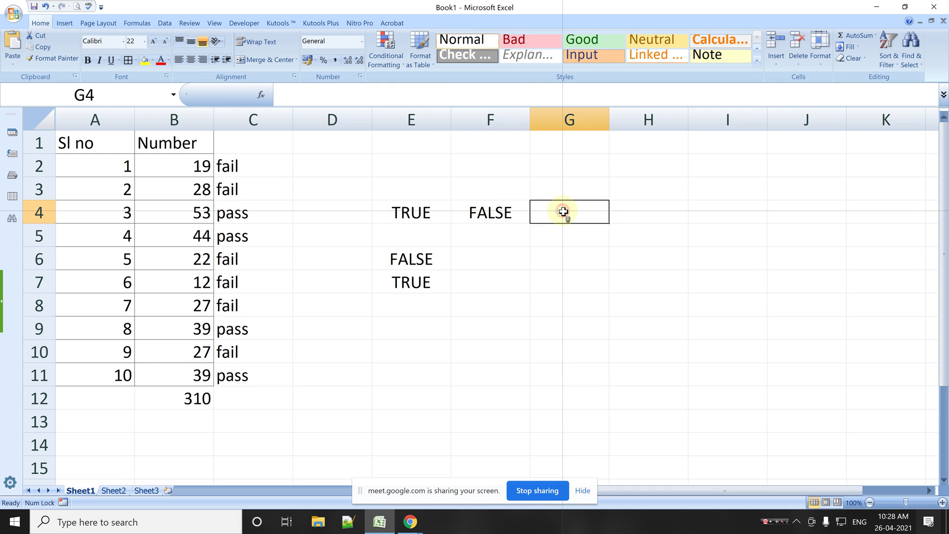
Step: Enter =AND(E4,F4) in G4, returning FALSE
{"action": "type", "text": "=and"}
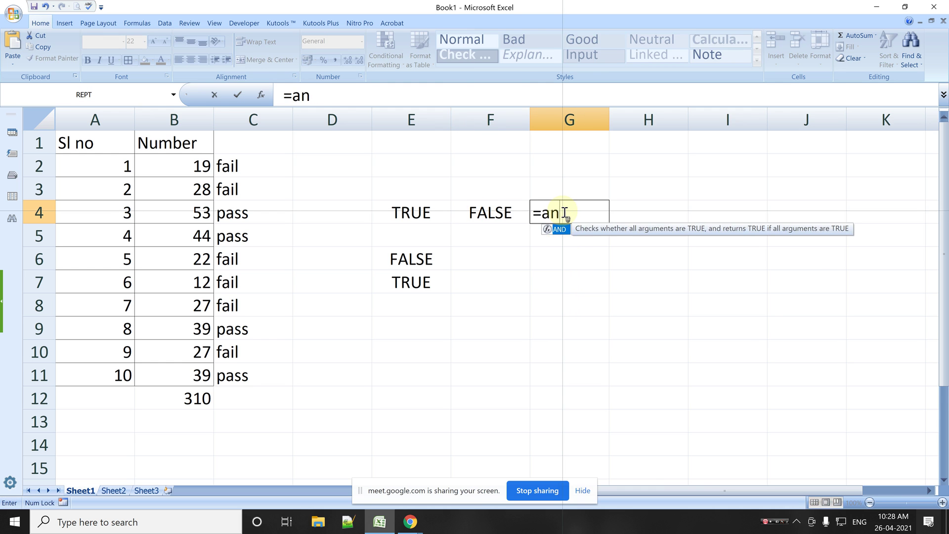
{"action": "type", "text": "("}
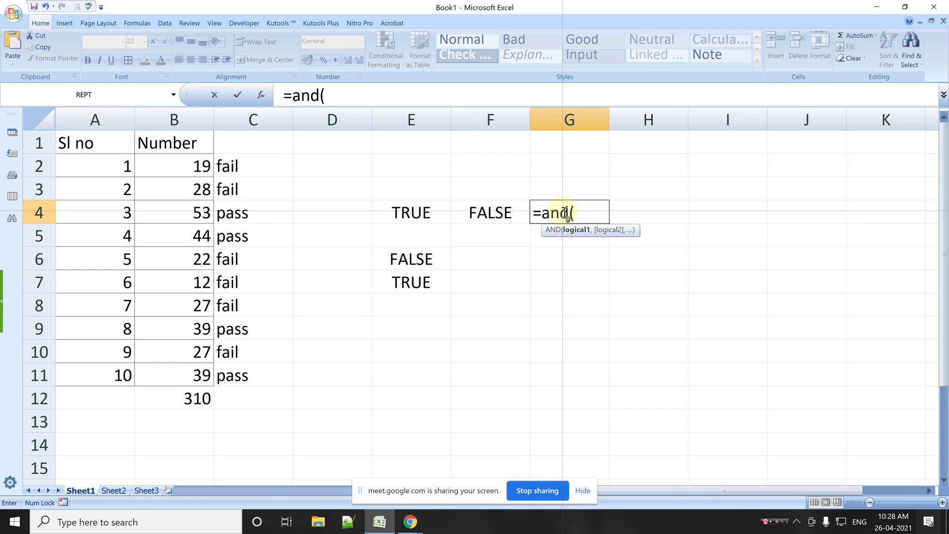
{"action": "left_click", "coordinate": [439, 215]}
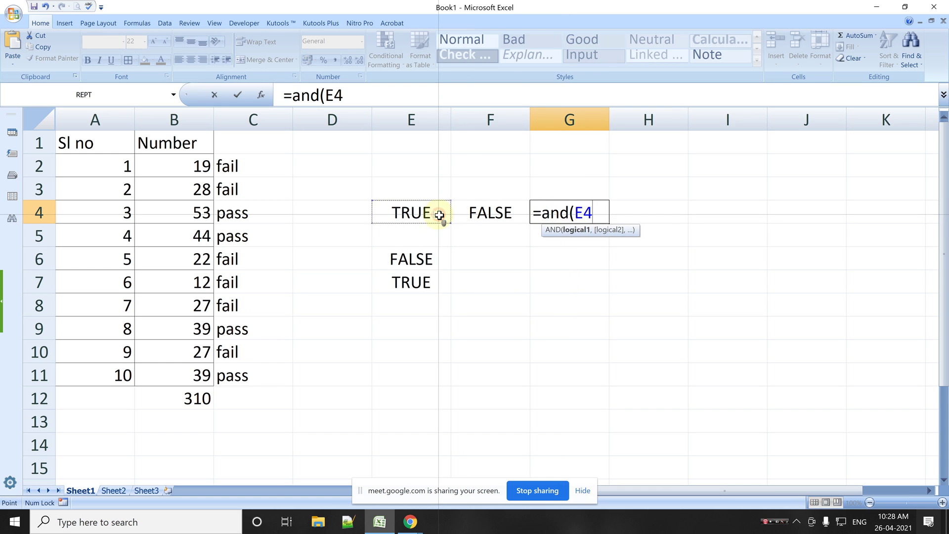
{"action": "type", "text": ","}
{"action": "left_click", "coordinate": [478, 220]}
{"action": "key", "text": "Tab"}
Step: Enter =OR(E4,F4) in G5 for TRUE, then switch the sheet to Show Formulas view
{"action": "left_click", "coordinate": [575, 238]}
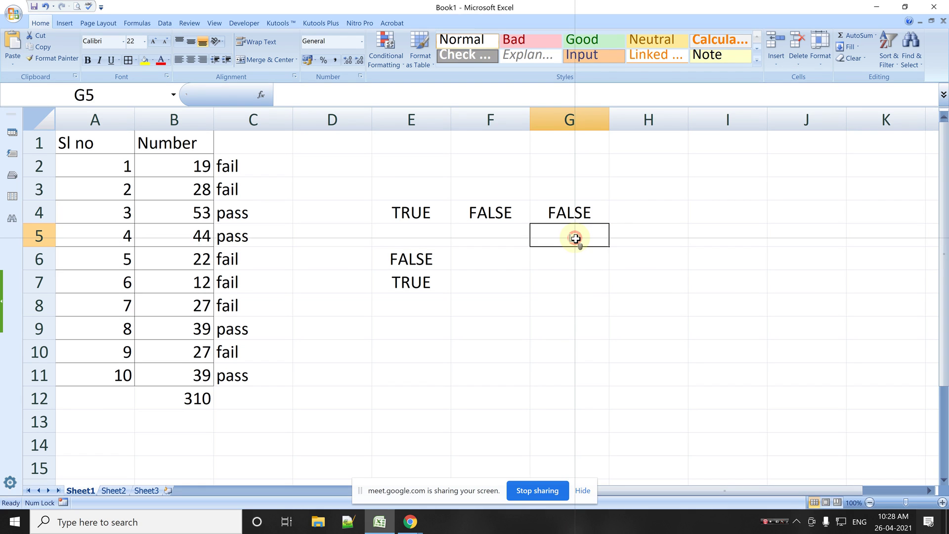
{"action": "type", "text": "=o"}
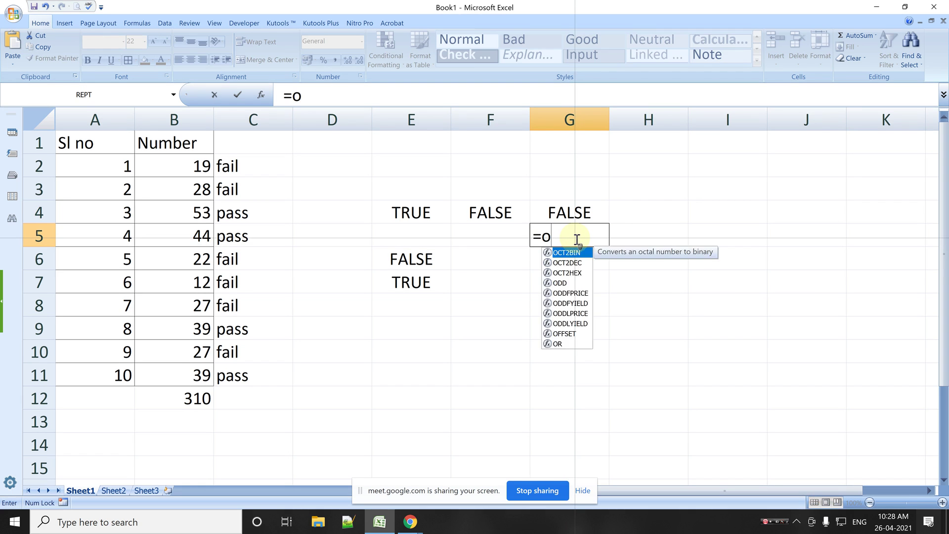
{"action": "type", "text": "r("}
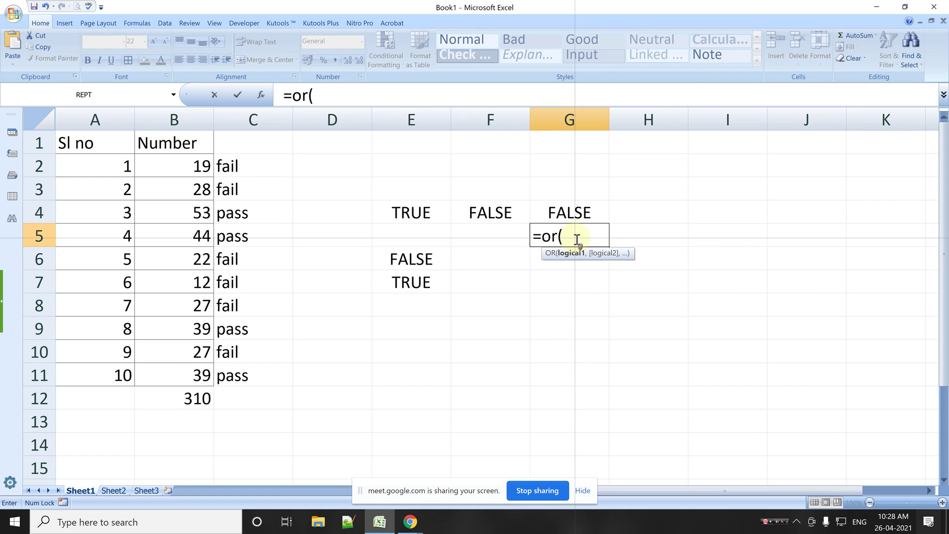
{"action": "left_click", "coordinate": [430, 215]}
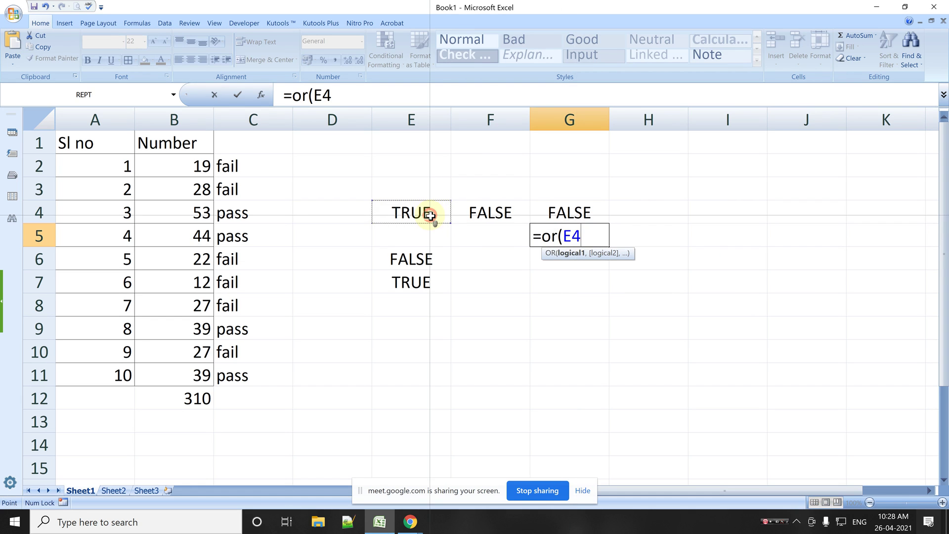
{"action": "type", "text": ","}
{"action": "left_click", "coordinate": [489, 212]}
{"action": "key", "text": "Return"}
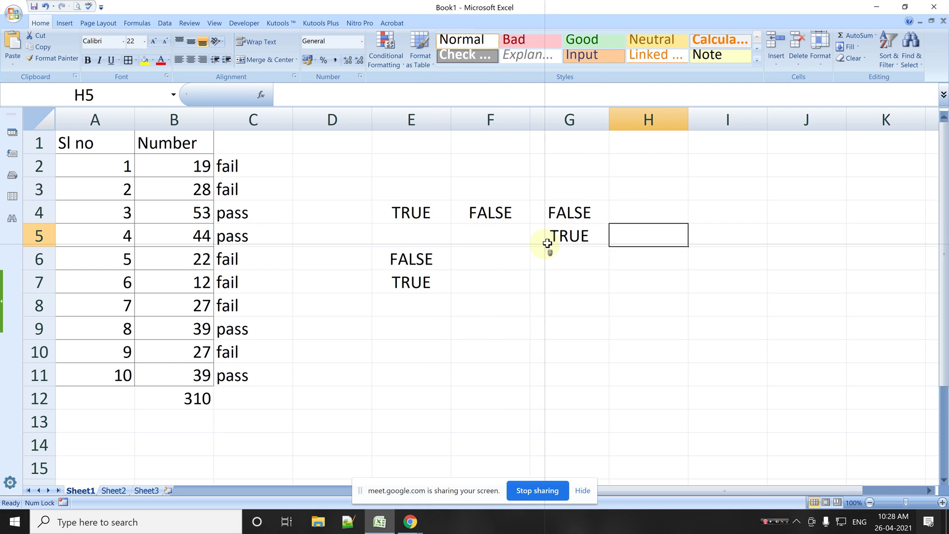
{"action": "key", "text": "ctrl+grave"}
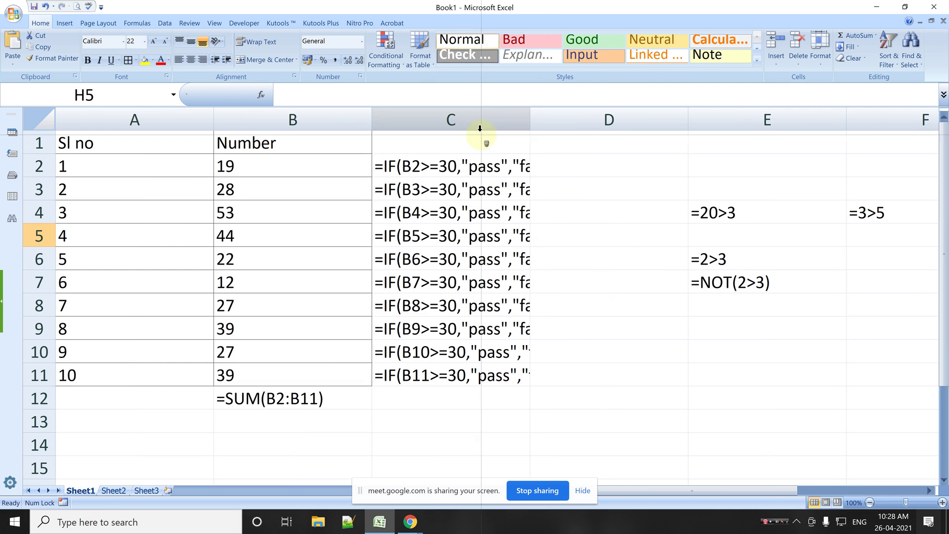
Step: Delete column C twice to remove the pass/fail column and shift the formulas left
{"action": "left_click", "coordinate": [478, 126]}
{"action": "right_click", "coordinate": [479, 126]}
{"action": "left_click", "coordinate": [507, 200]}
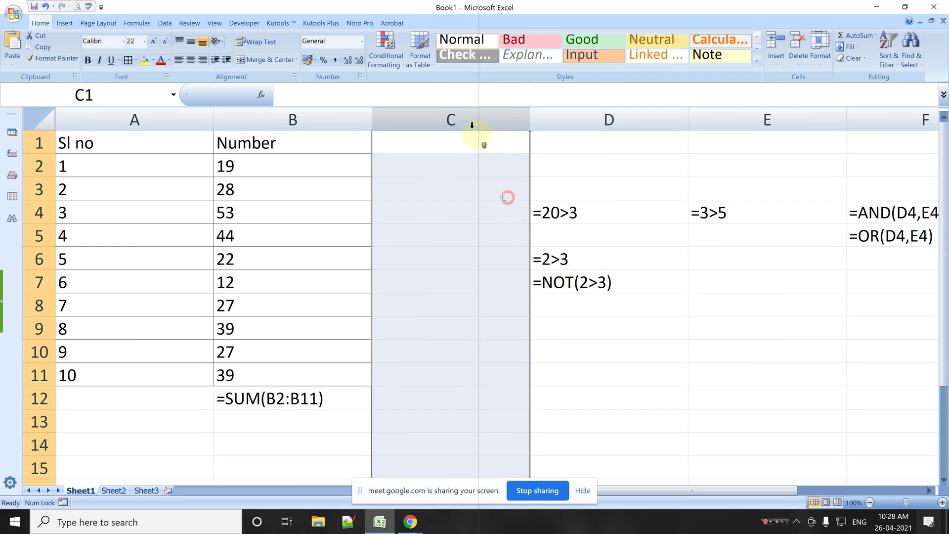
{"action": "right_click", "coordinate": [468, 120]}
{"action": "left_click", "coordinate": [500, 194]}
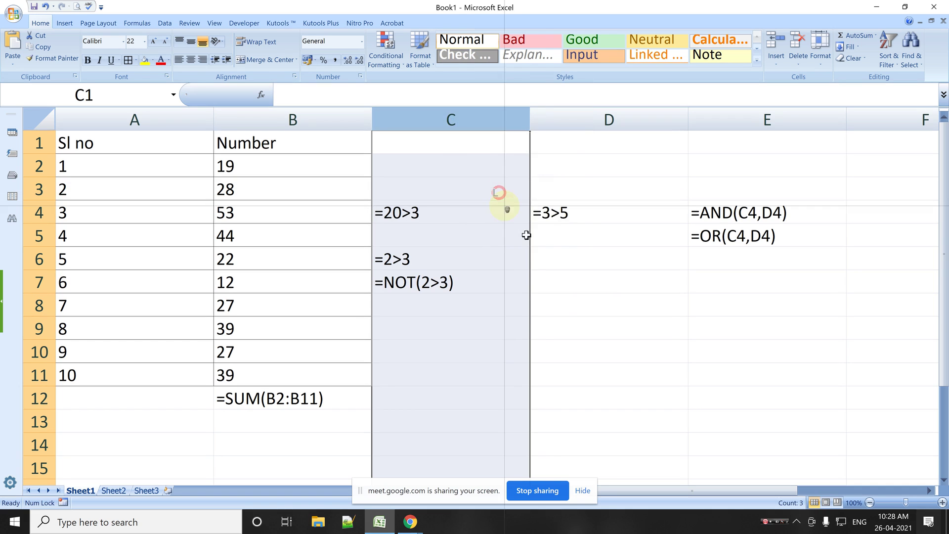
{"action": "left_click", "coordinate": [606, 356]}
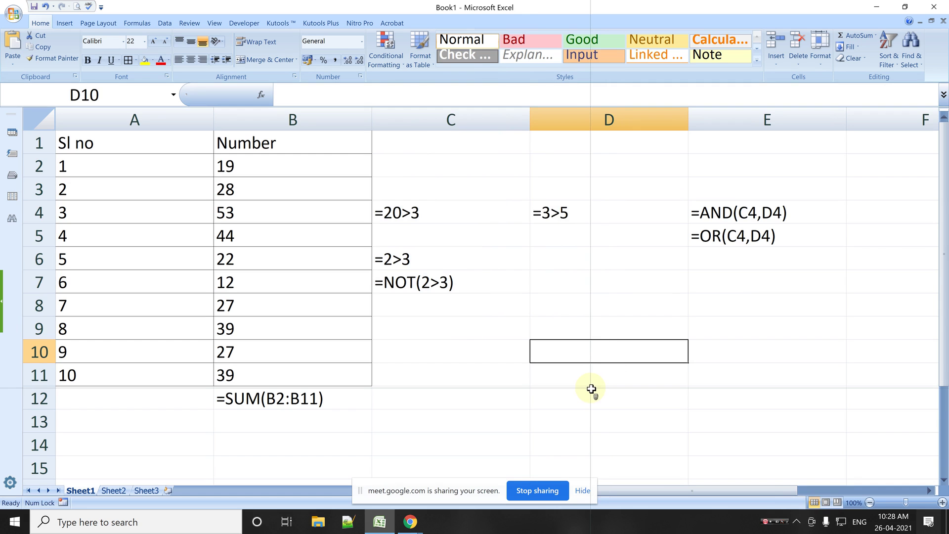
Step: Trace precedents for the AND formula in E4, the OR formula in E5 and the SUM in B12
{"action": "left_click", "coordinate": [715, 213]}
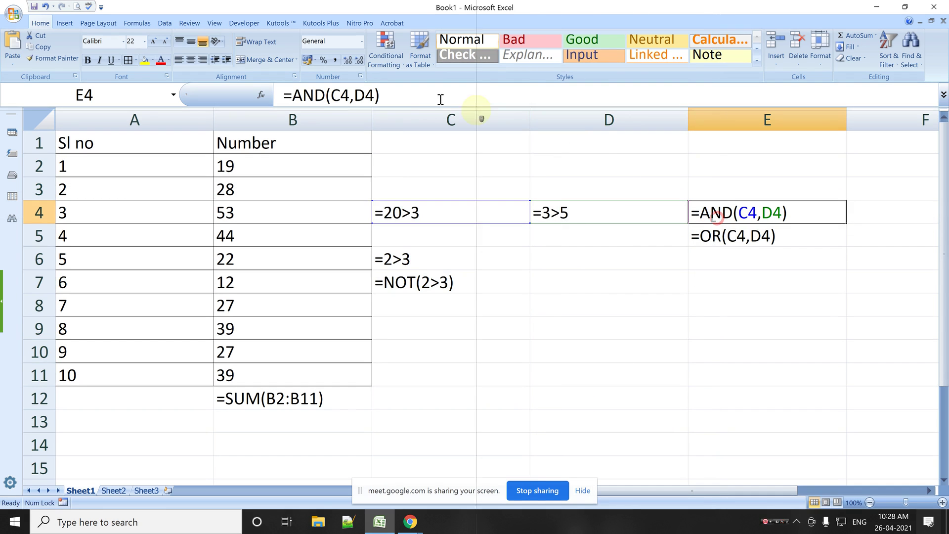
{"action": "left_click", "coordinate": [138, 23]}
{"action": "left_click", "coordinate": [410, 37]}
{"action": "left_click", "coordinate": [708, 240]}
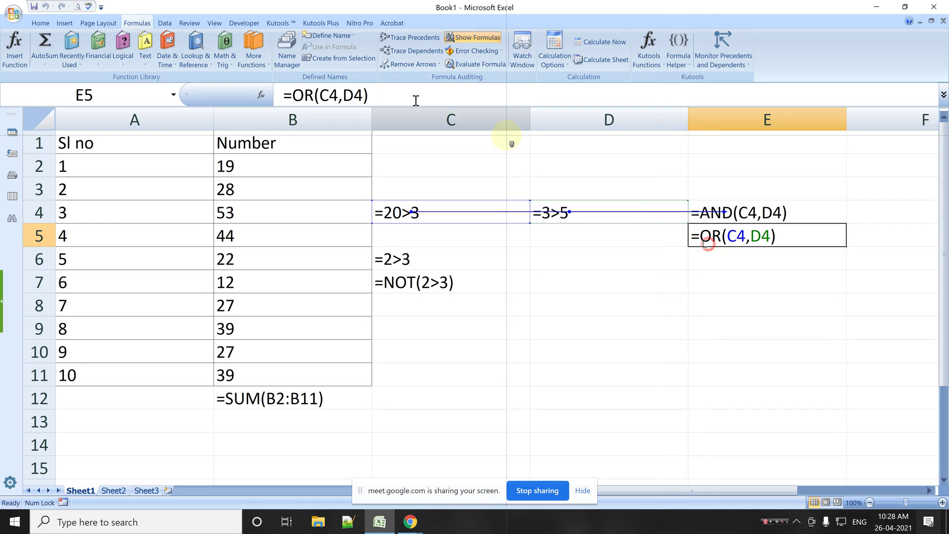
{"action": "left_click", "coordinate": [414, 38]}
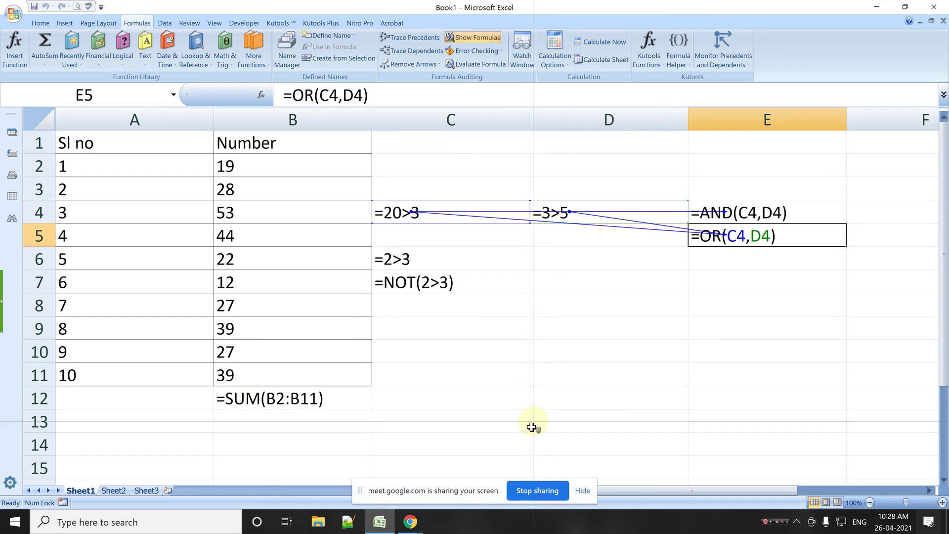
{"action": "left_click", "coordinate": [327, 398]}
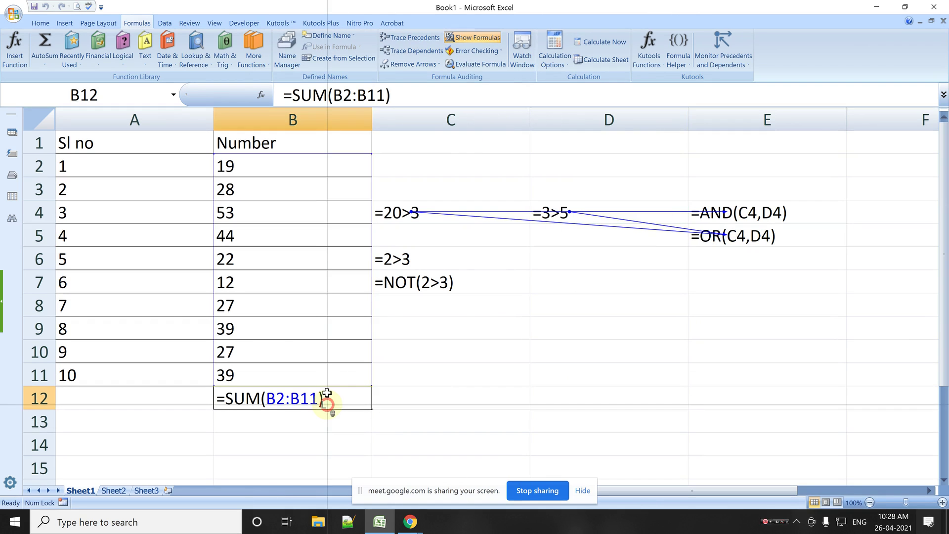
{"action": "left_click", "coordinate": [417, 39]}
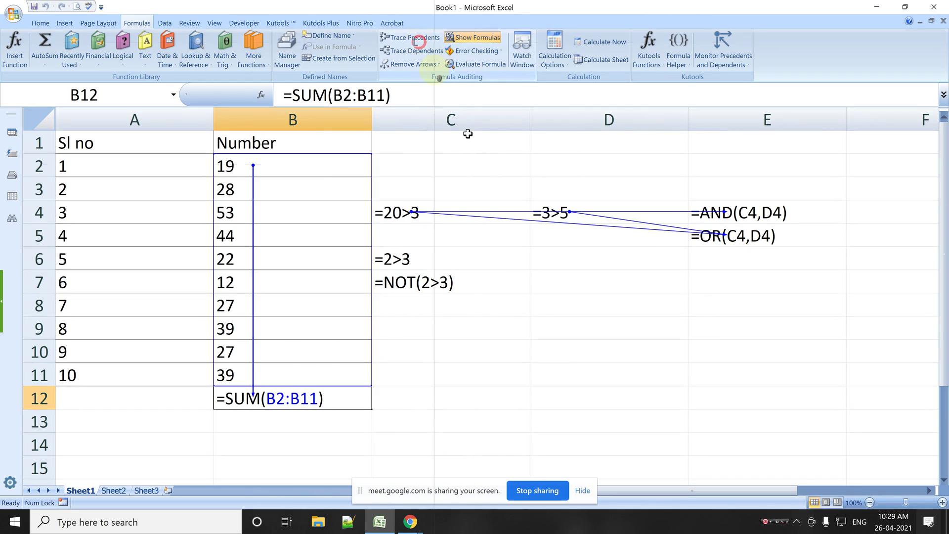
{"action": "left_click", "coordinate": [565, 411]}
Step: Capture the traced table and formulas as Screenshot_5.jpg, then bring up the Chrome window
{"action": "key", "text": "ctrl+shift+s"}
{"action": "left_click_drag", "start_coordinate": [48, 119], "coordinate": [195, 263]}
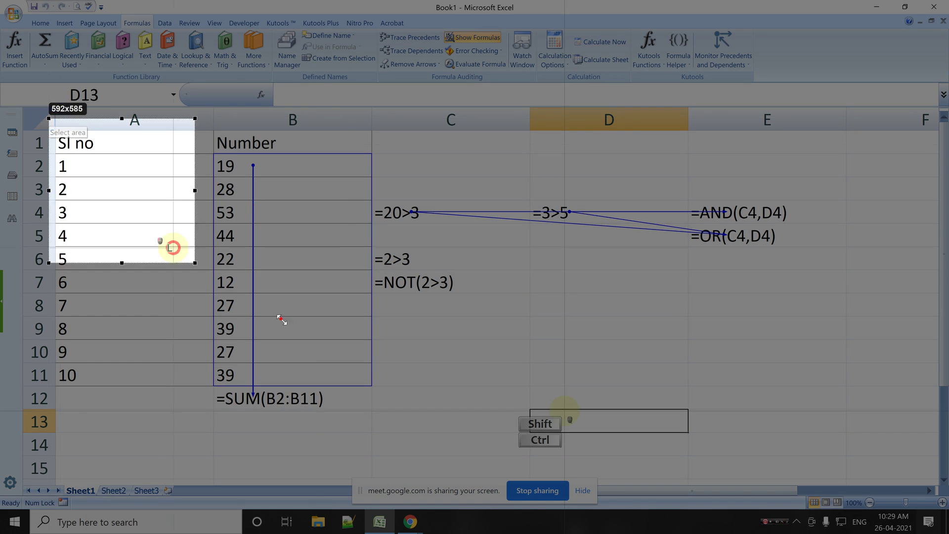
{"action": "left_click_drag", "start_coordinate": [281, 320], "coordinate": [807, 441]}
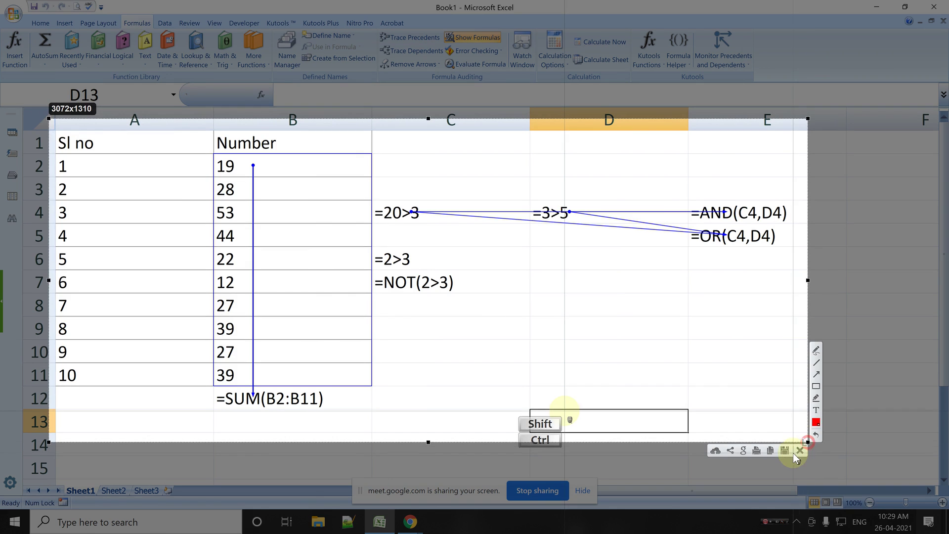
{"action": "left_click", "coordinate": [784, 451]}
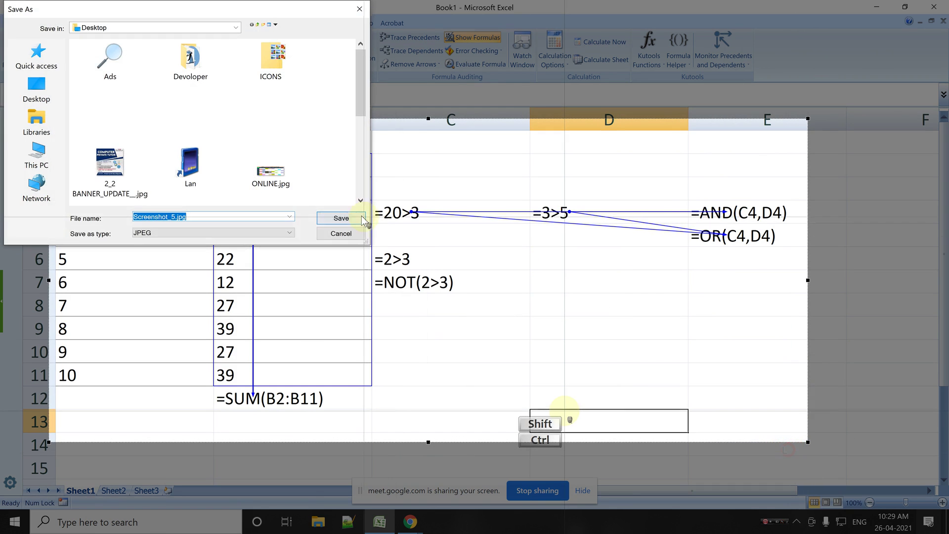
{"action": "left_click", "coordinate": [363, 219]}
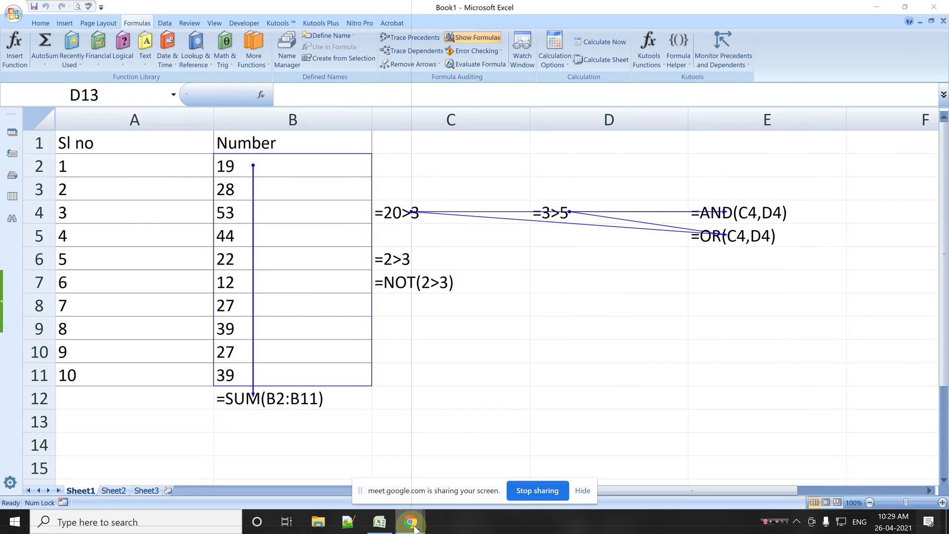
{"action": "mouse_move", "coordinate": [410, 522]}
{"action": "left_click", "coordinate": [335, 432]}
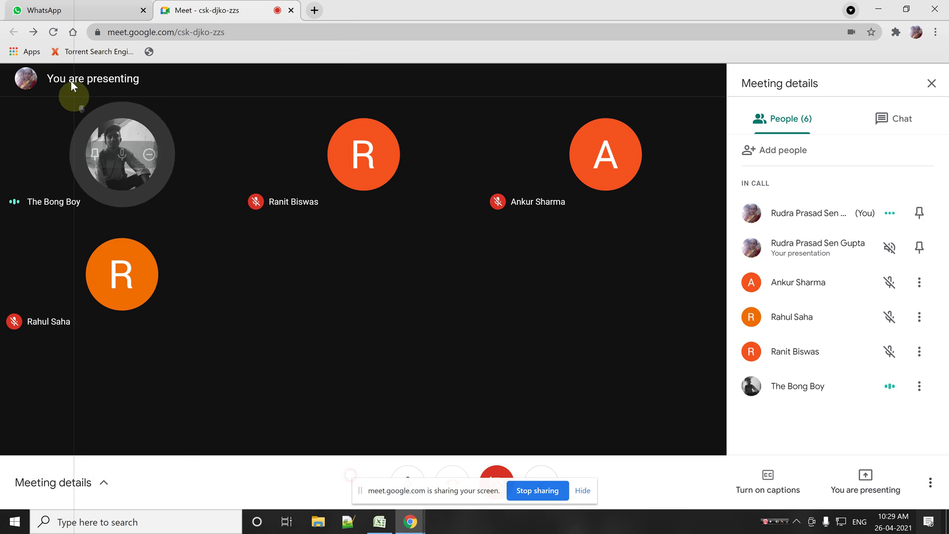
Step: Send Screenshot_5.jpg as a photo to the Computer XII 2021 WhatsApp group
{"action": "left_click", "coordinate": [85, 11]}
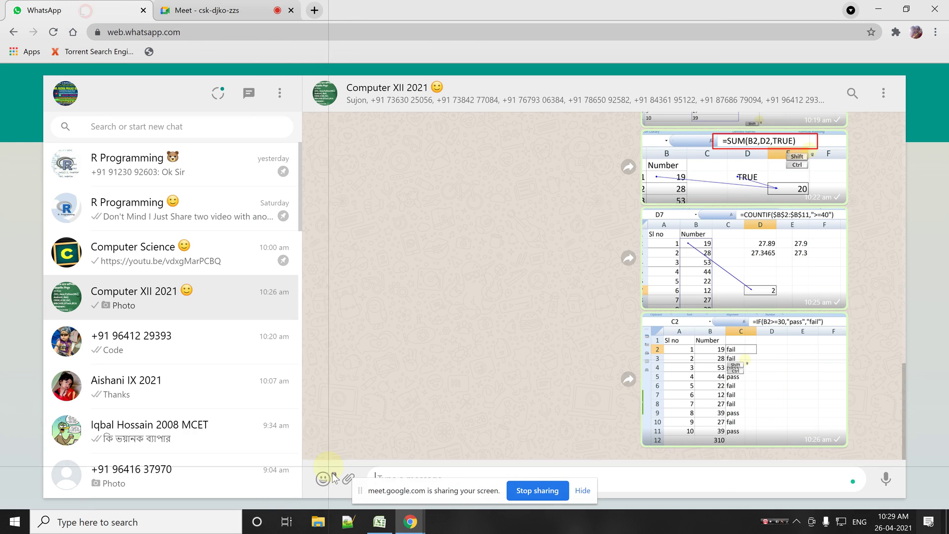
{"action": "left_click", "coordinate": [348, 479]}
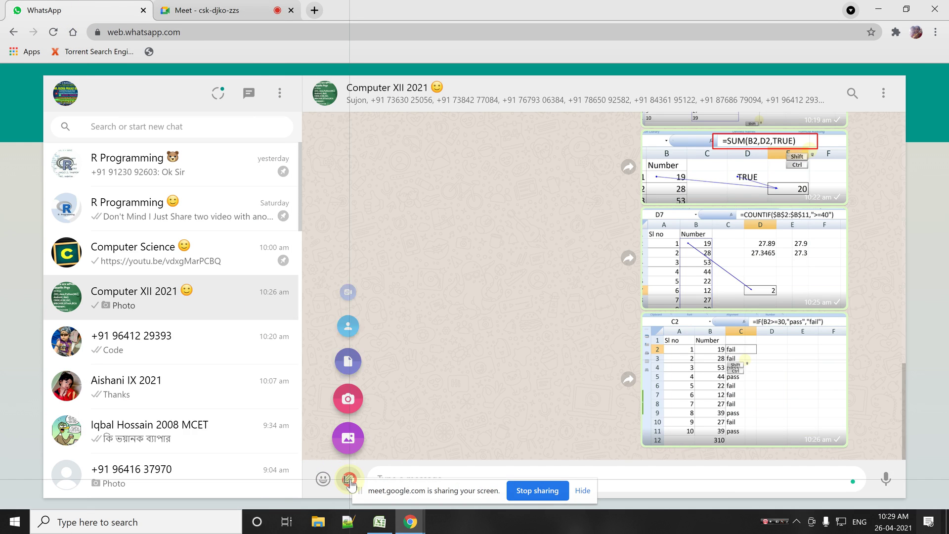
{"action": "left_click", "coordinate": [345, 439]}
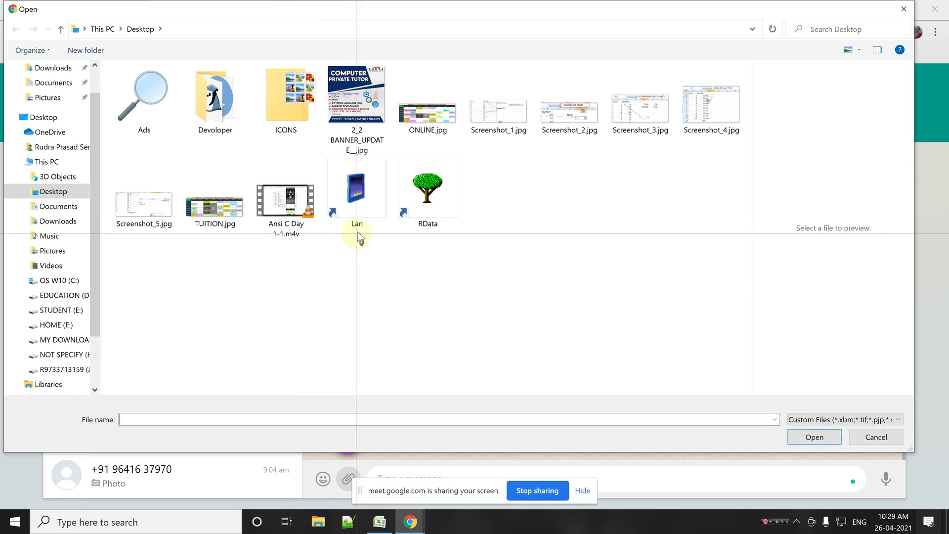
{"action": "double_click", "coordinate": [128, 209]}
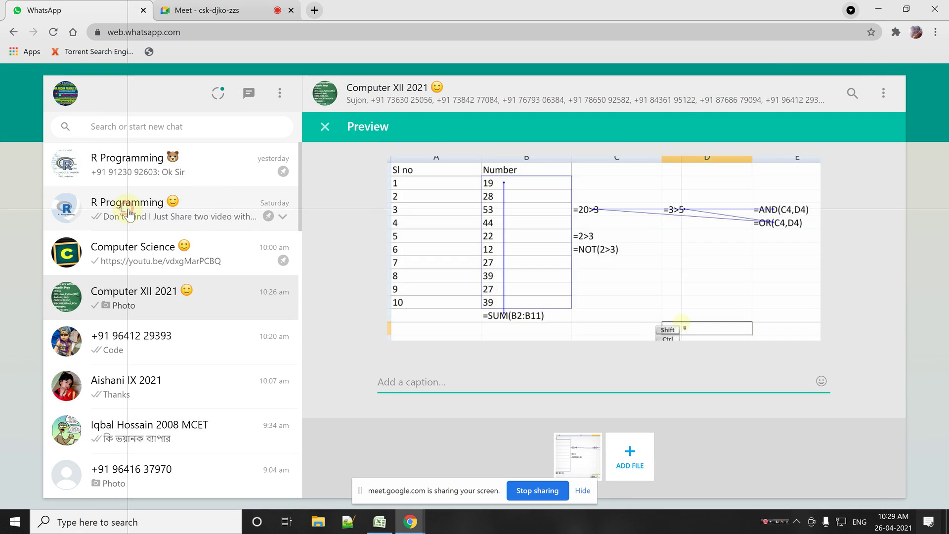
{"action": "key", "text": "Return"}
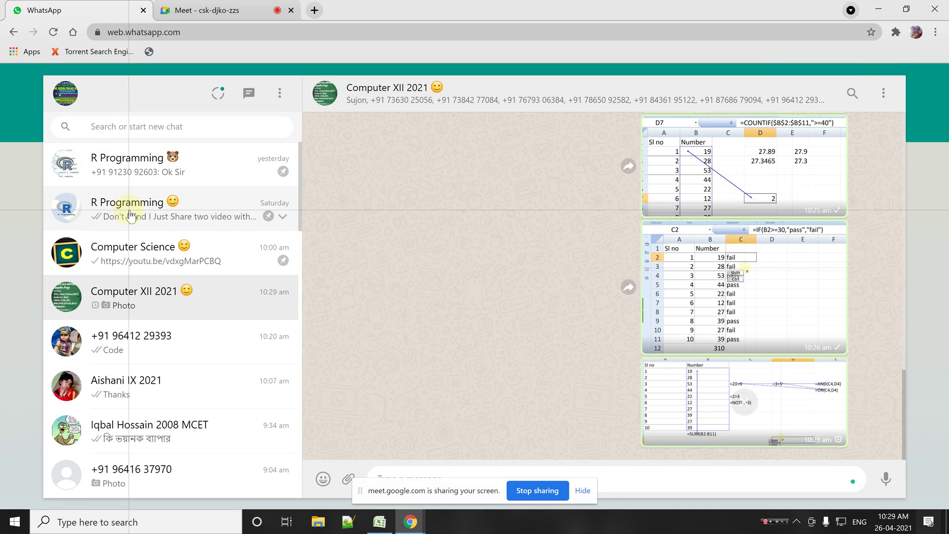
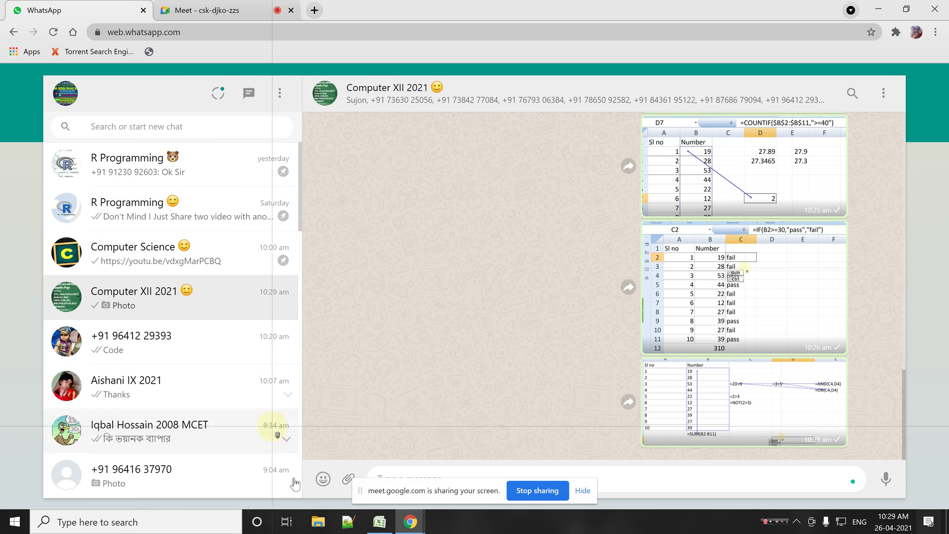
Step: Bring the Excel workbook Book1 to the front from the taskbar
{"action": "left_click", "coordinate": [379, 521]}
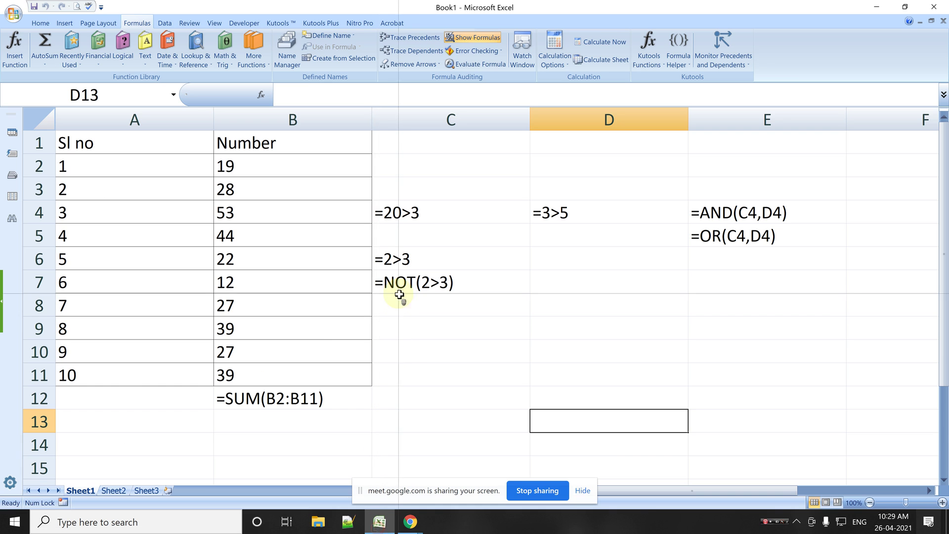
Step: On Sheet2, enter =MOD(15,4), =TODAY() and =NOW() in A1, B1 and C1
{"action": "left_click", "coordinate": [122, 492]}
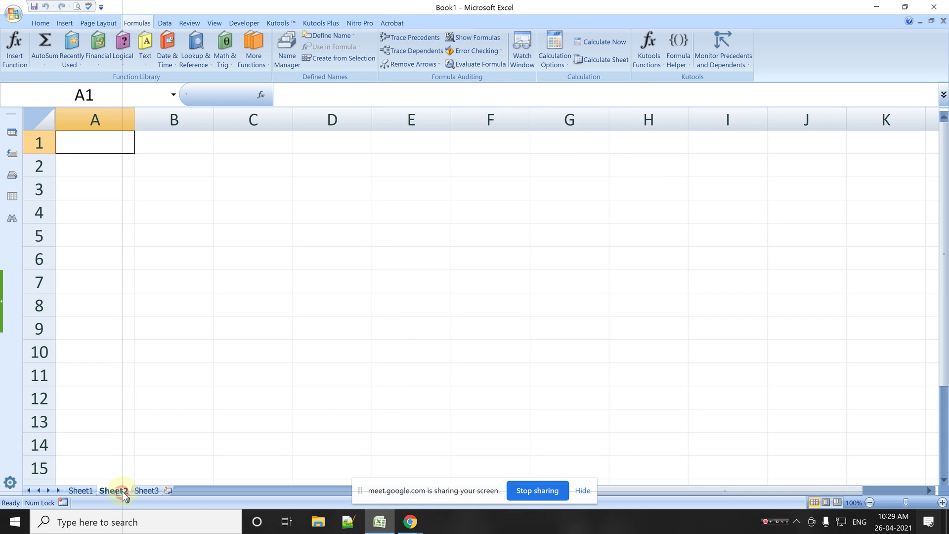
{"action": "type", "text": "=mod"}
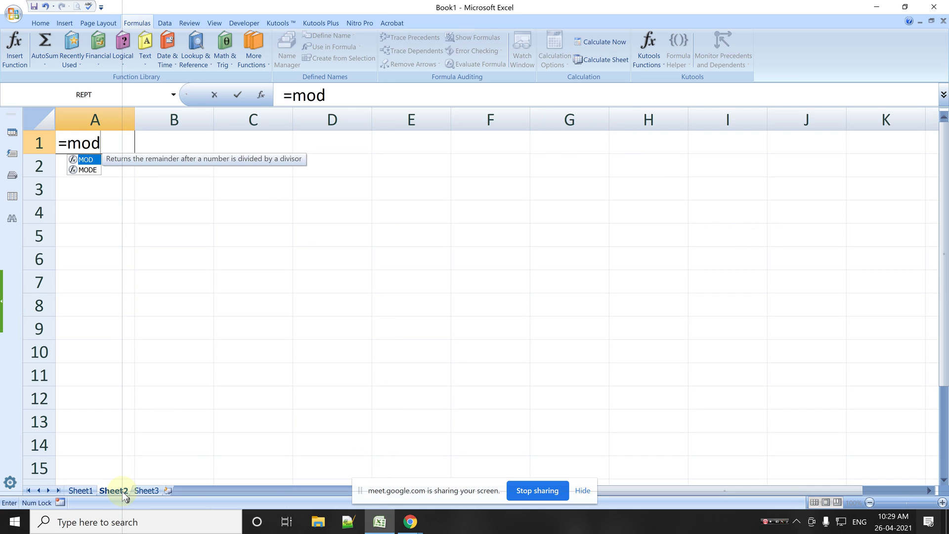
{"action": "type", "text": "(15,4"}
{"action": "key", "text": "Tab"}
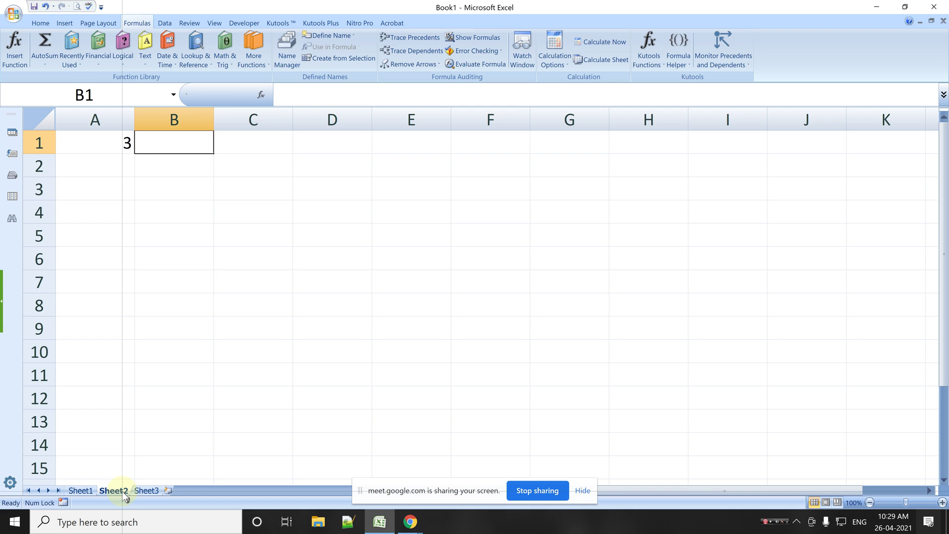
{"action": "type", "text": "="}
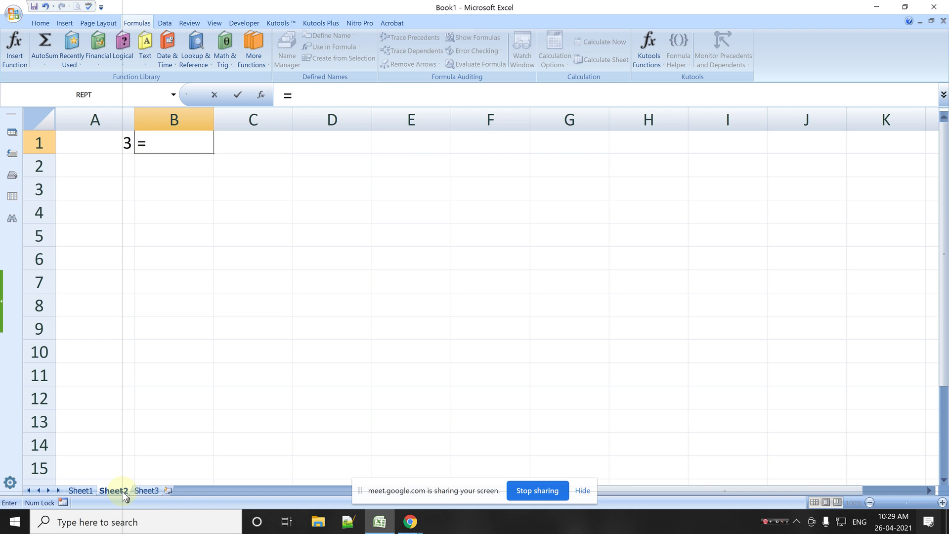
{"action": "type", "text": "toda"}
{"action": "key", "text": "Tab"}
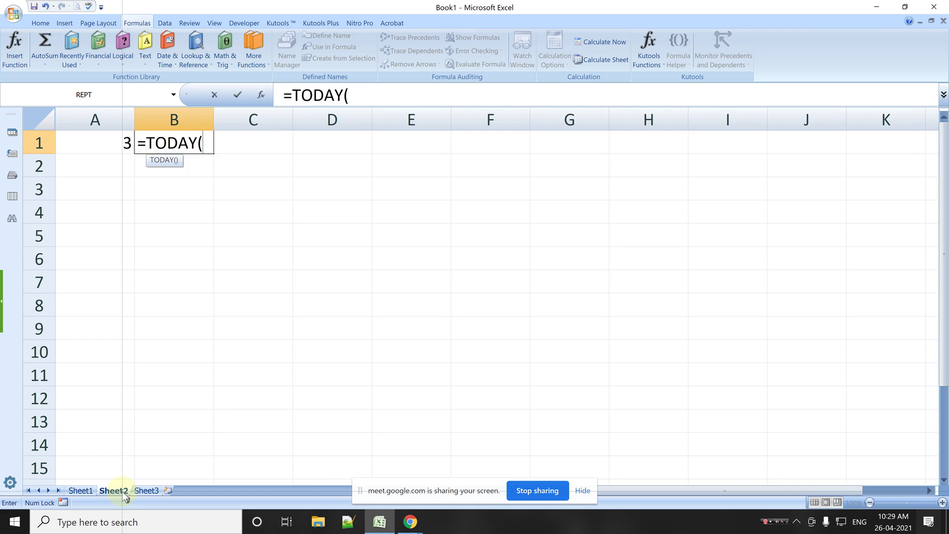
{"action": "key", "text": "Tab"}
{"action": "type", "text": "="}
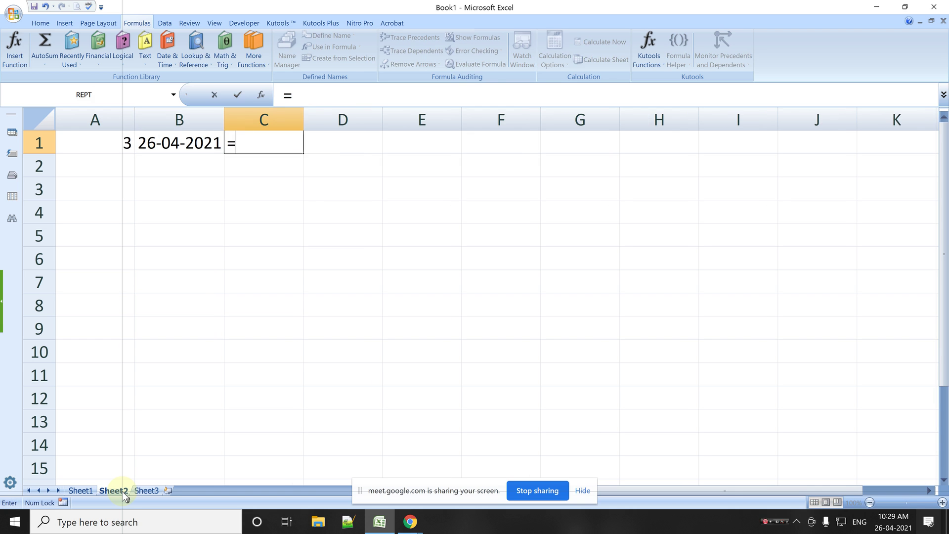
{"action": "type", "text": "now"}
{"action": "key", "text": "Tab"}
{"action": "key", "text": "Tab"}
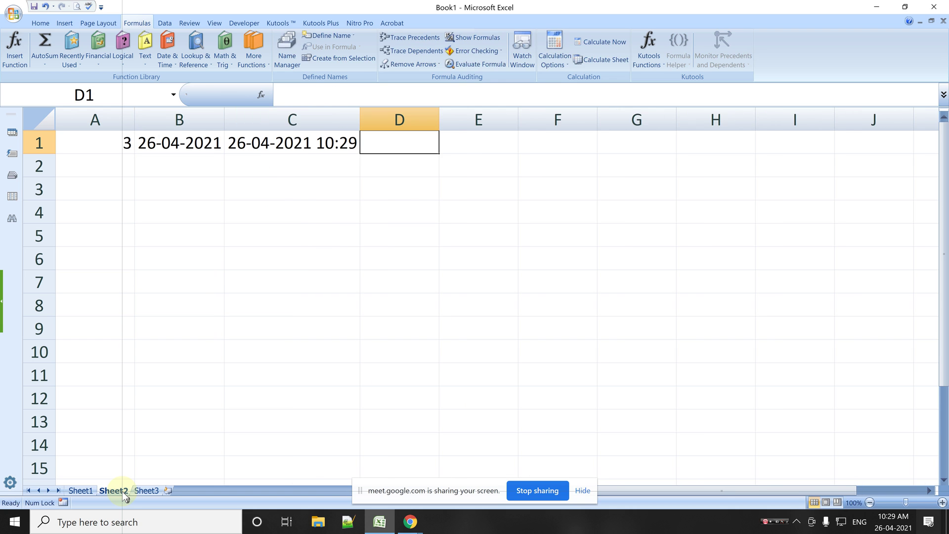
Step: Insert a fixed date 26-04-2021 in D1 and the current time 10:30 AM in A2 with shortcuts
{"action": "key", "text": "ctrl+semicolon"}
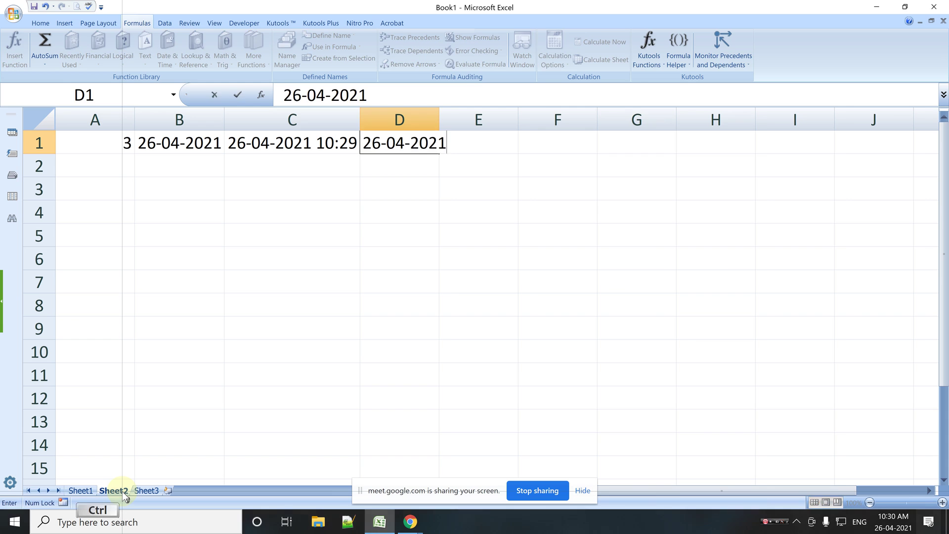
{"action": "key", "text": "Return"}
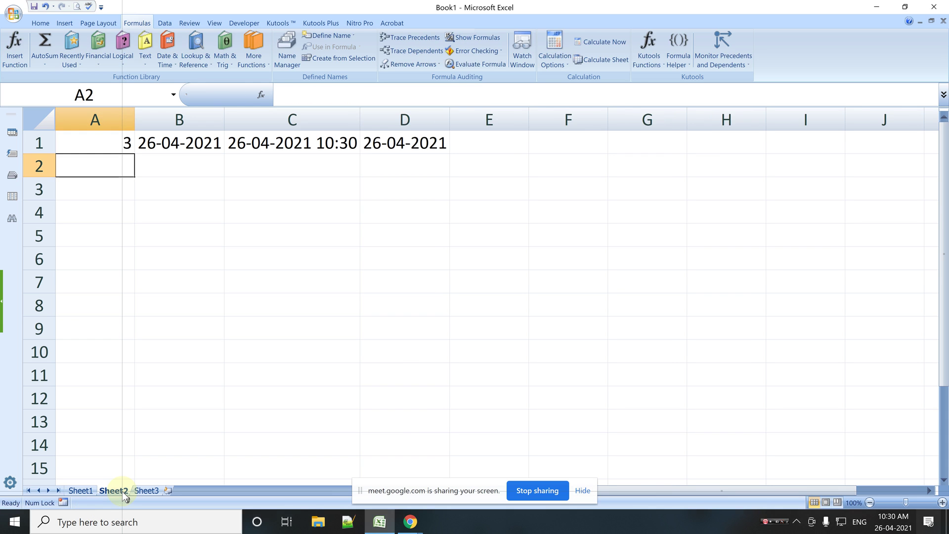
{"action": "key", "text": "ctrl+shift+semicolon"}
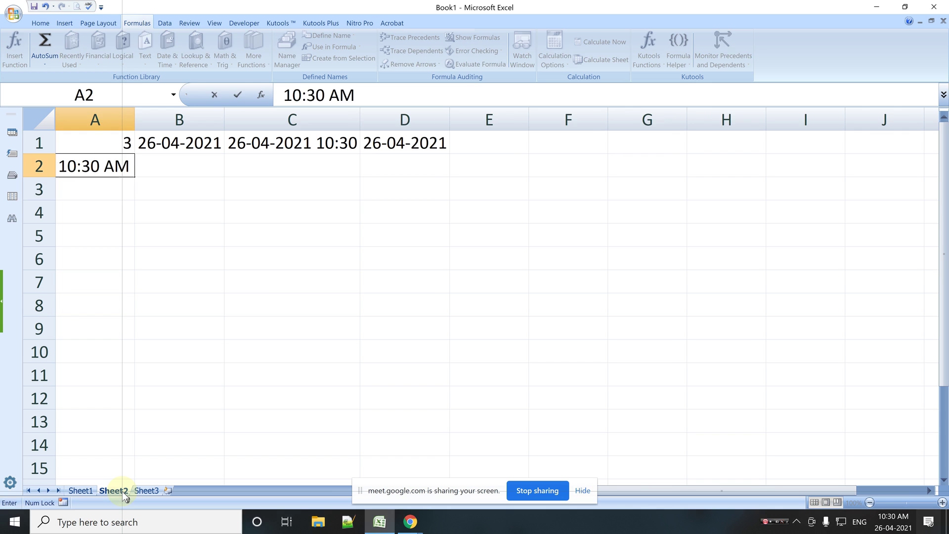
{"action": "key", "text": "Return"}
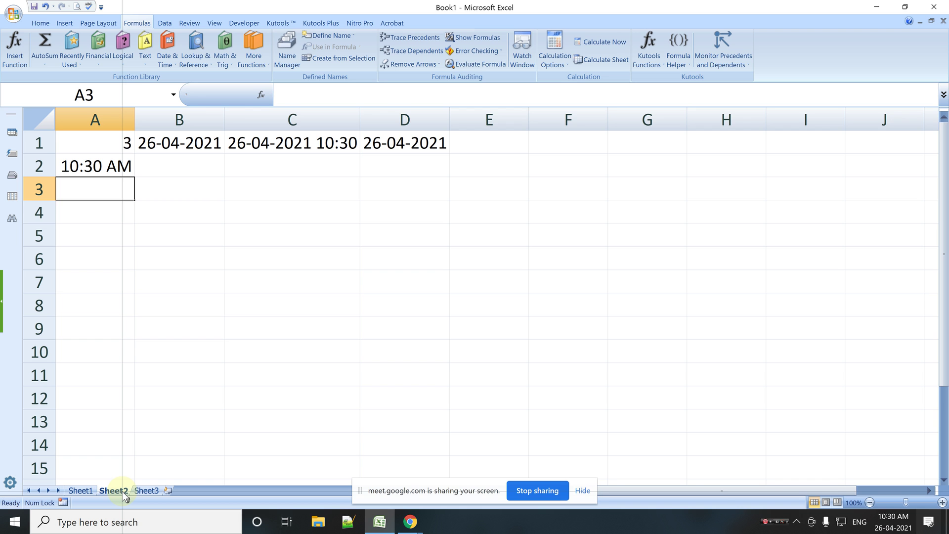
Step: Enter ram in A3 and ali in A4, and join them with =A3&A4 in A5
{"action": "type", "text": "ram"}
{"action": "key", "text": "Return"}
{"action": "type", "text": "ali"}
{"action": "key", "text": "Return"}
{"action": "type", "text": "="}
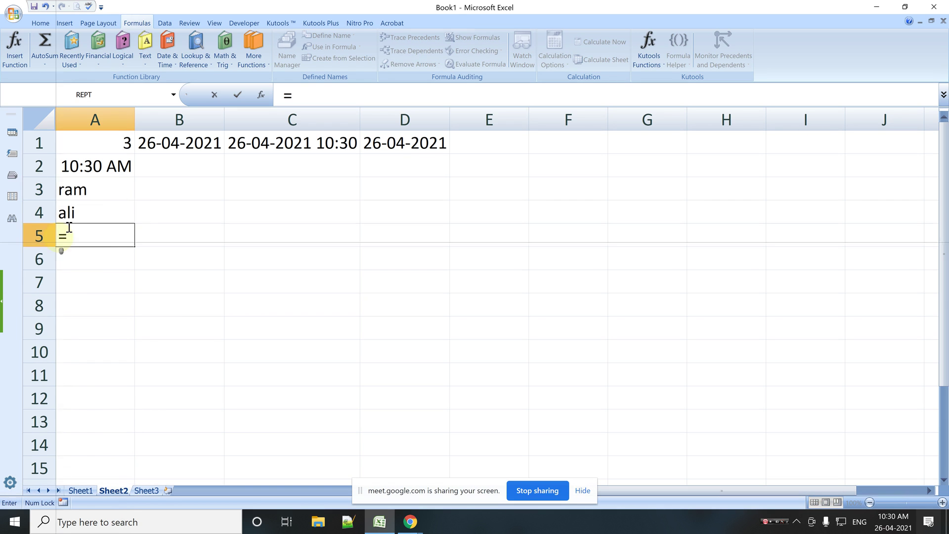
{"action": "left_click", "coordinate": [101, 188]}
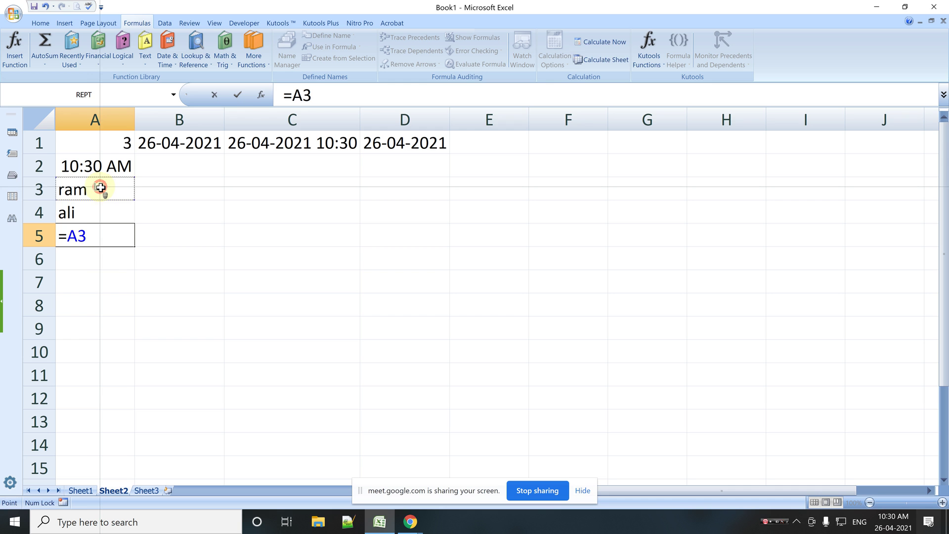
{"action": "type", "text": "&"}
{"action": "left_click", "coordinate": [87, 216]}
{"action": "key", "text": "Return"}
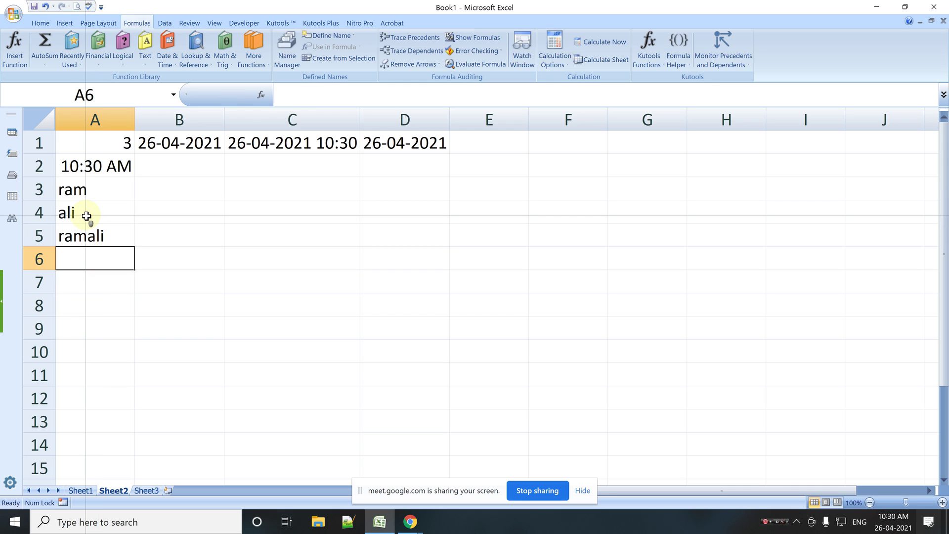
Step: Join them again with =CONCATENATE(A3,A4) in A6, and toggle formula view on and off
{"action": "type", "text": "=con"}
{"action": "key", "text": "Tab"}
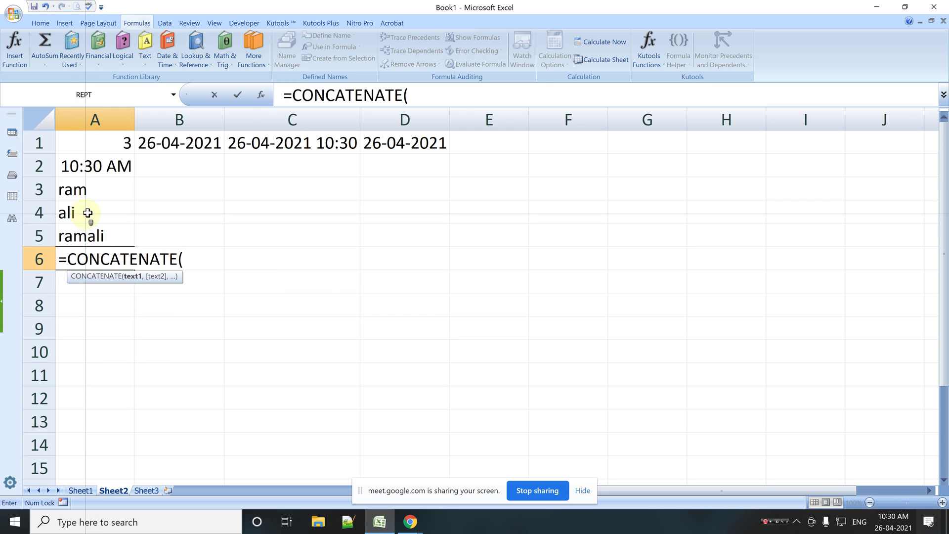
{"action": "left_click", "coordinate": [89, 190]}
{"action": "type", "text": ","}
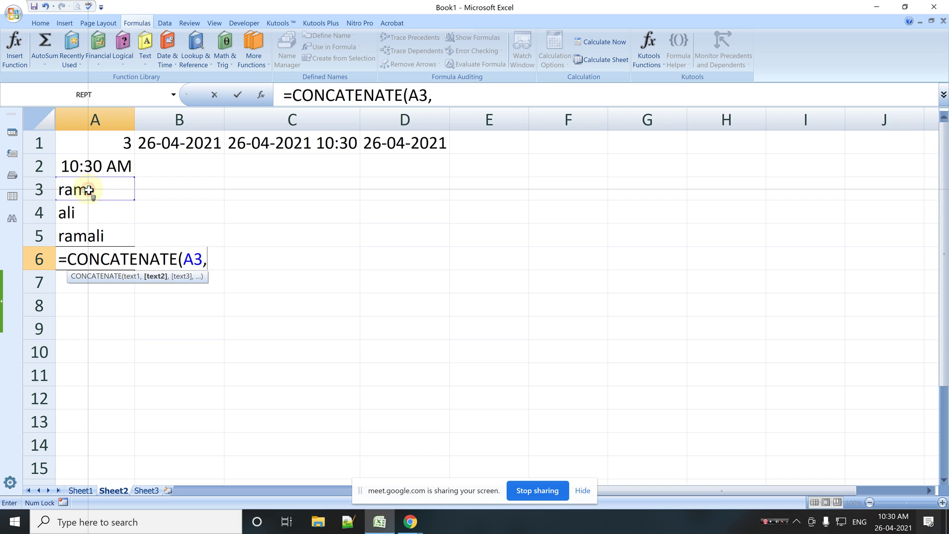
{"action": "left_click", "coordinate": [89, 219]}
{"action": "key", "text": "Tab"}
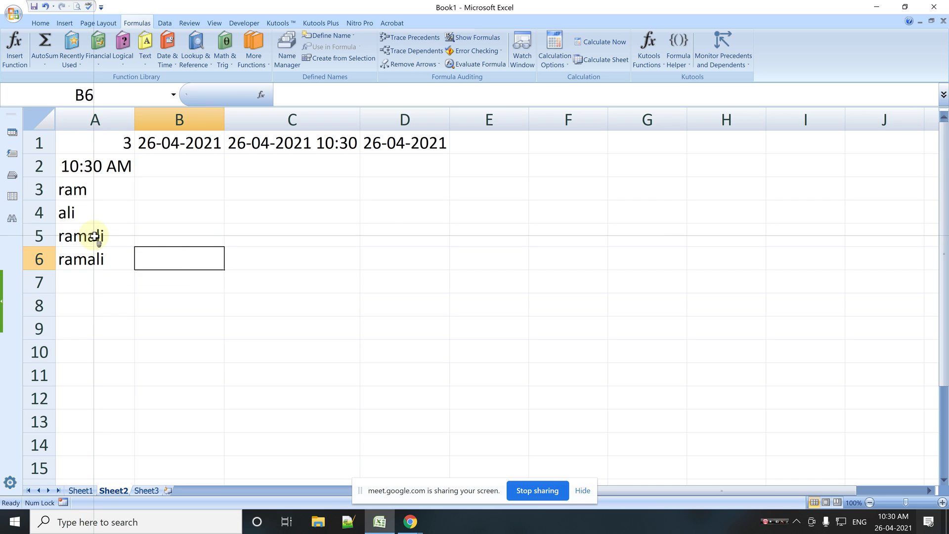
{"action": "key", "text": "ctrl+grave"}
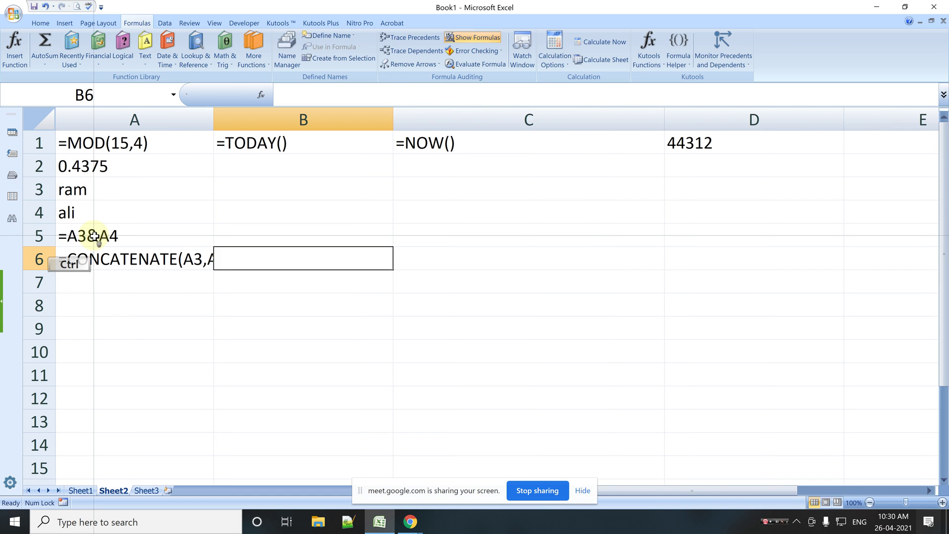
{"action": "key", "text": "ctrl+grave"}
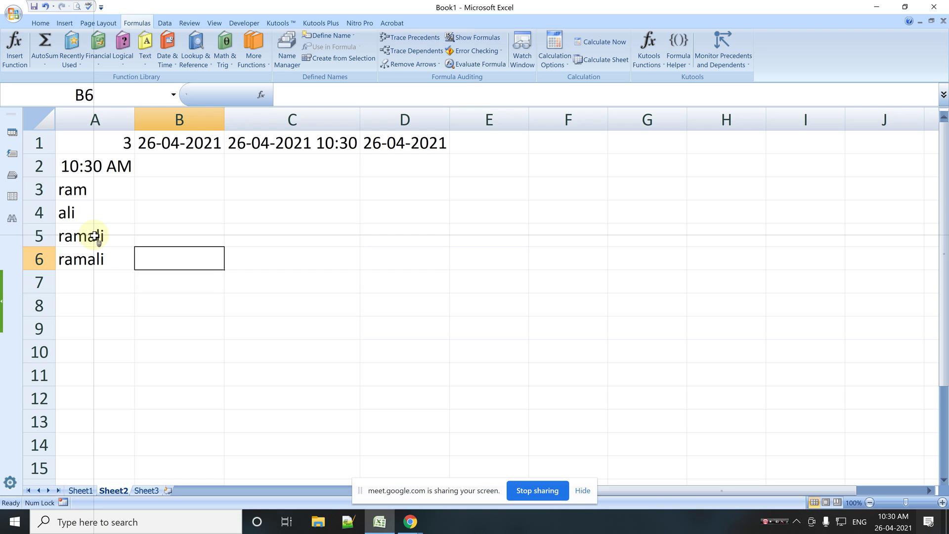
Step: Enter 10 in B5, then switch to the Google Meet call in Chrome
{"action": "key", "text": "Right"}
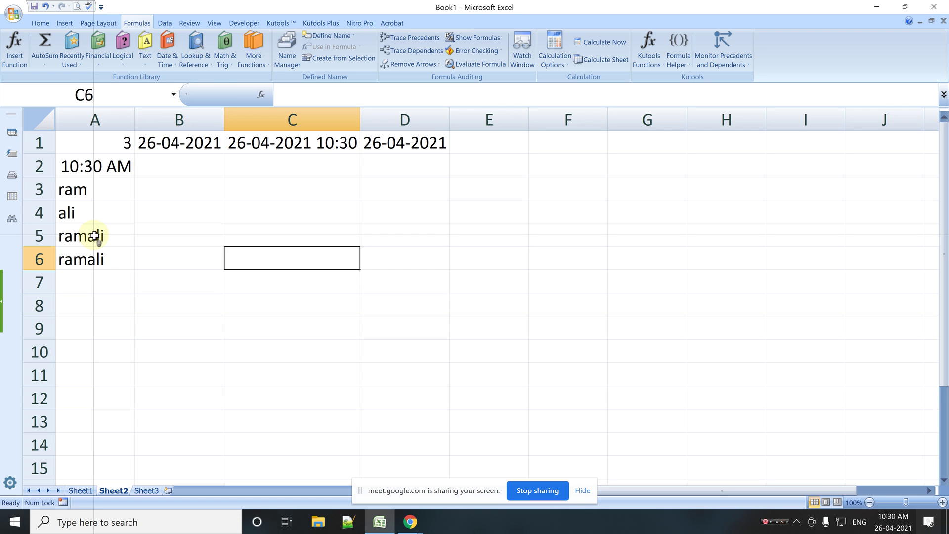
{"action": "key", "text": "Up"}
{"action": "key", "text": "Left"}
{"action": "type", "text": "10"}
{"action": "key", "text": "Right"}
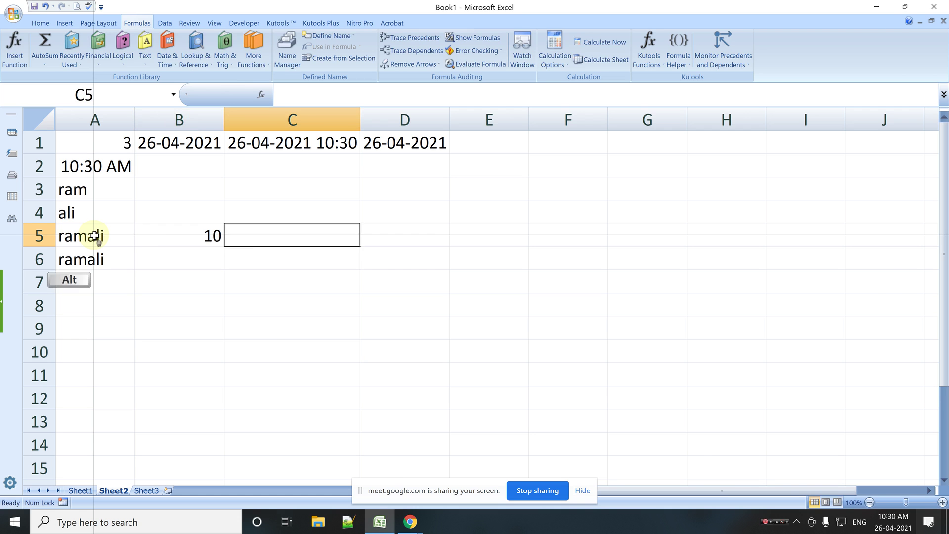
{"action": "key", "text": "alt+Tab"}
{"action": "left_click", "coordinate": [203, 9]}
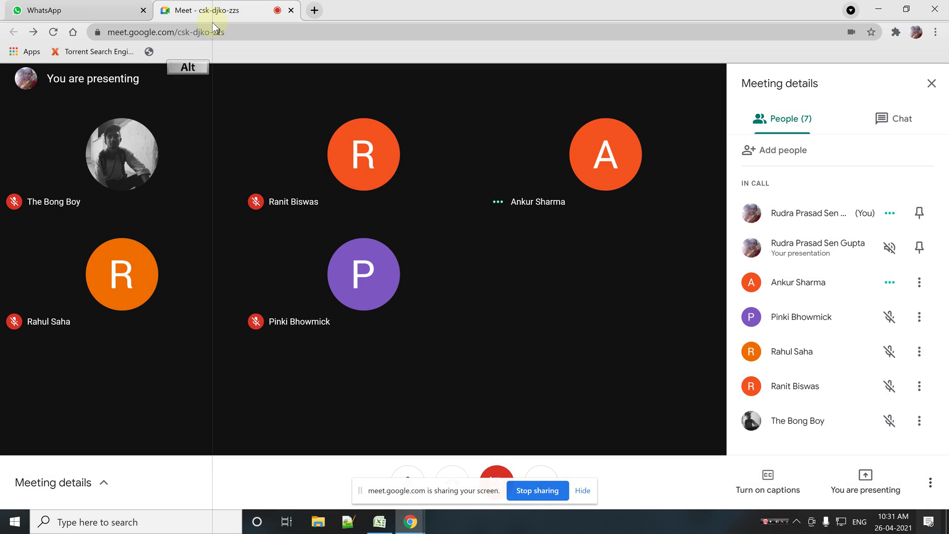
Step: Return from the Meet call to Excel's Book1 workbook
{"action": "key", "text": "alt+Tab"}
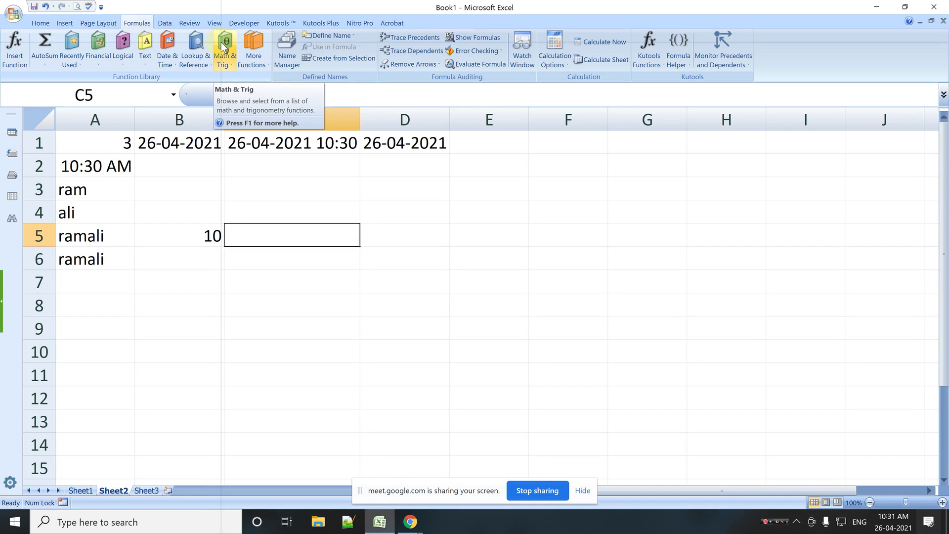
Step: Enter 65 in C5 and 80 in D5 beside the 10 in B5
{"action": "type", "text": "65"}
{"action": "key", "text": "Tab"}
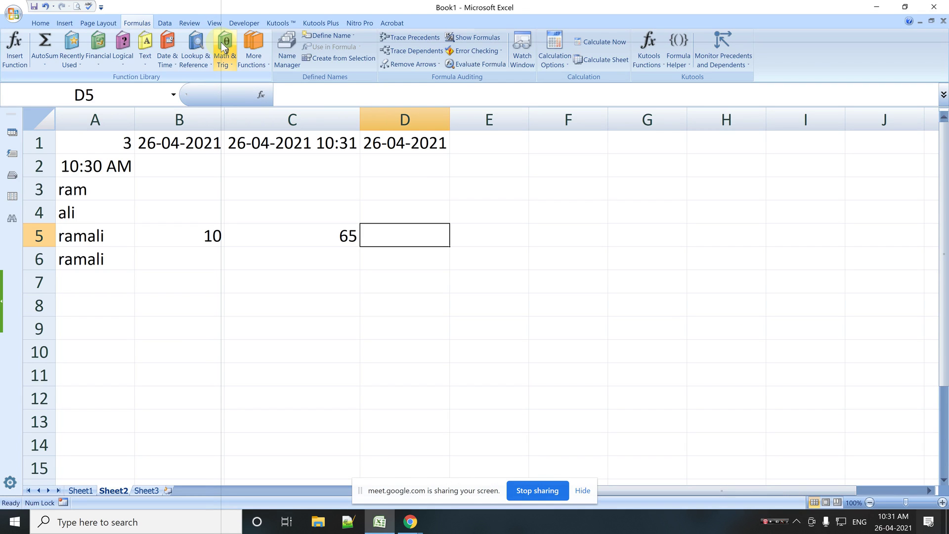
{"action": "type", "text": "80"}
{"action": "key", "text": "Tab"}
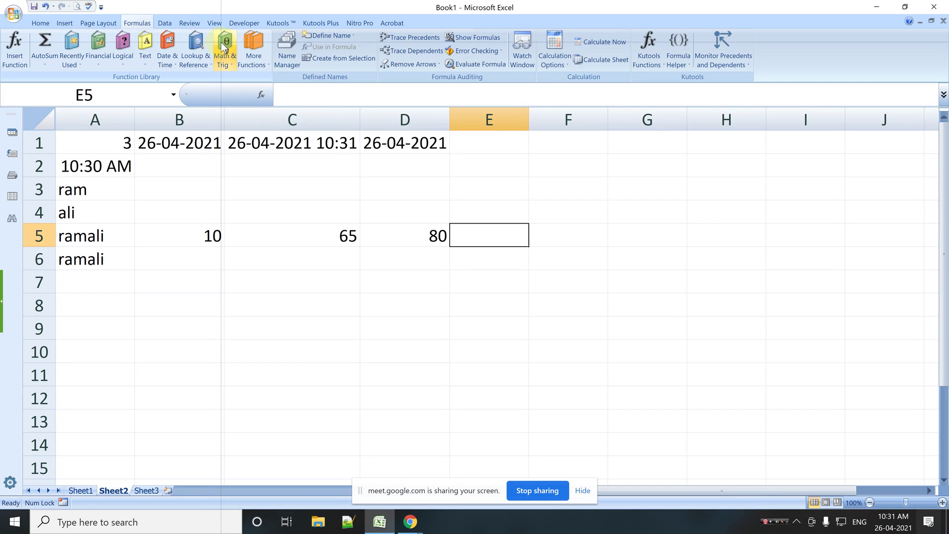
Step: Enter =TIME(B5,C5,D5) in E5, returning 11:06 AM
{"action": "type", "text": "=tim"}
{"action": "key", "text": "Tab"}
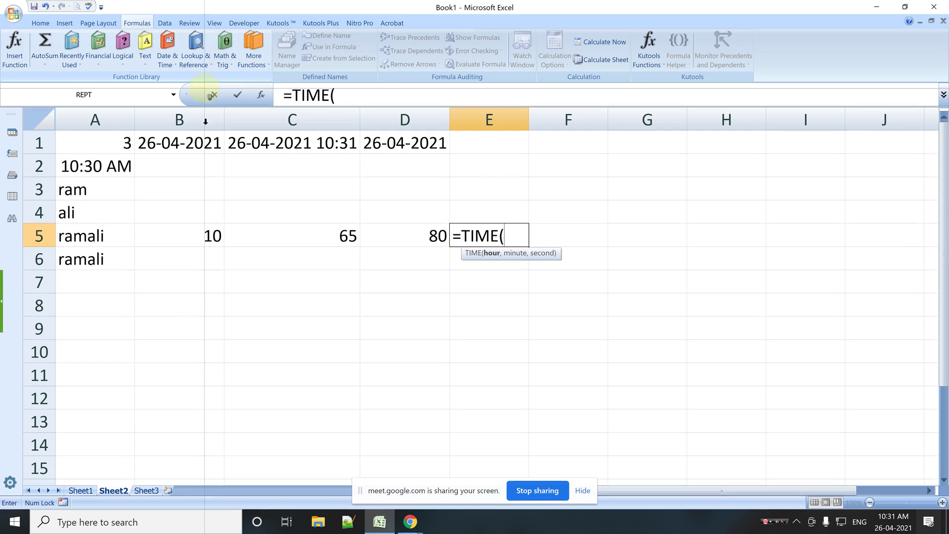
{"action": "left_click", "coordinate": [203, 232]}
{"action": "type", "text": ","}
{"action": "left_click", "coordinate": [318, 228]}
{"action": "type", "text": ","}
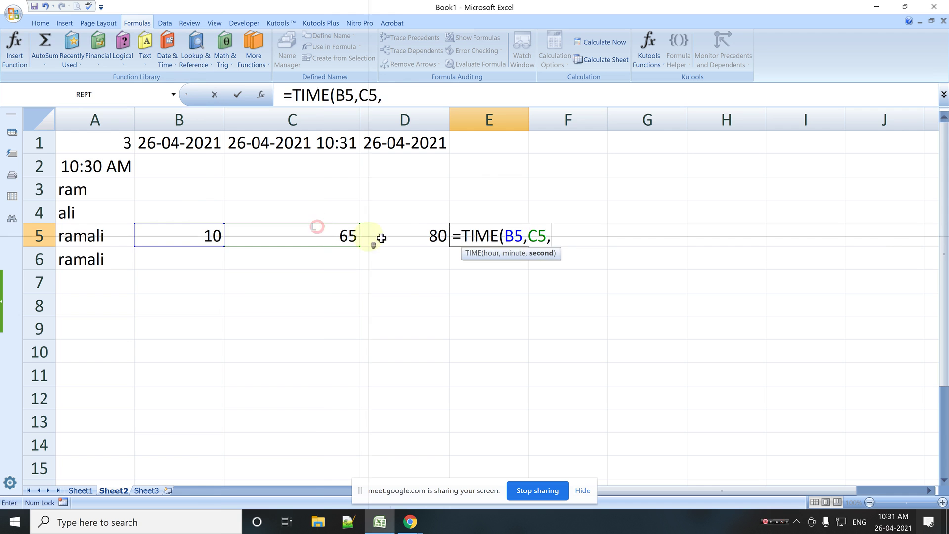
{"action": "left_click", "coordinate": [412, 234]}
{"action": "type", "text": ")"}
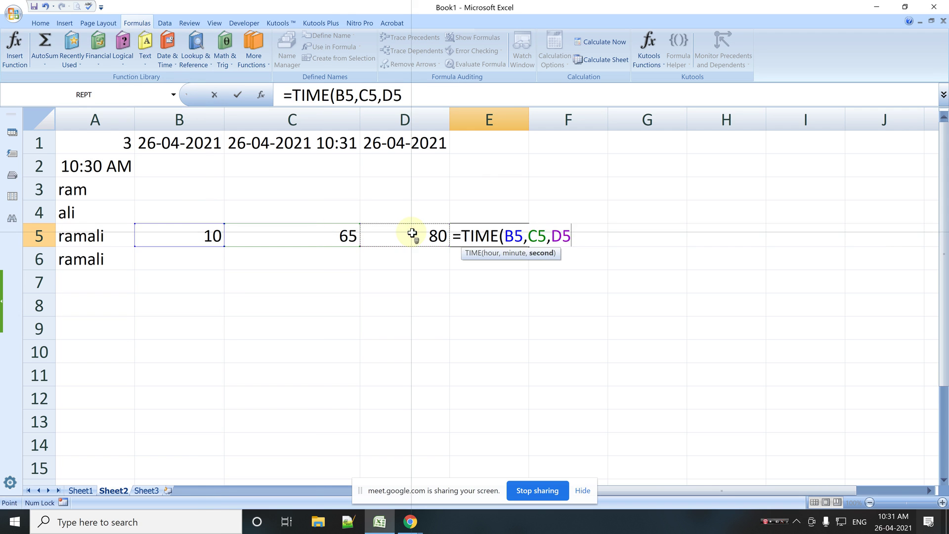
{"action": "key", "text": "Tab"}
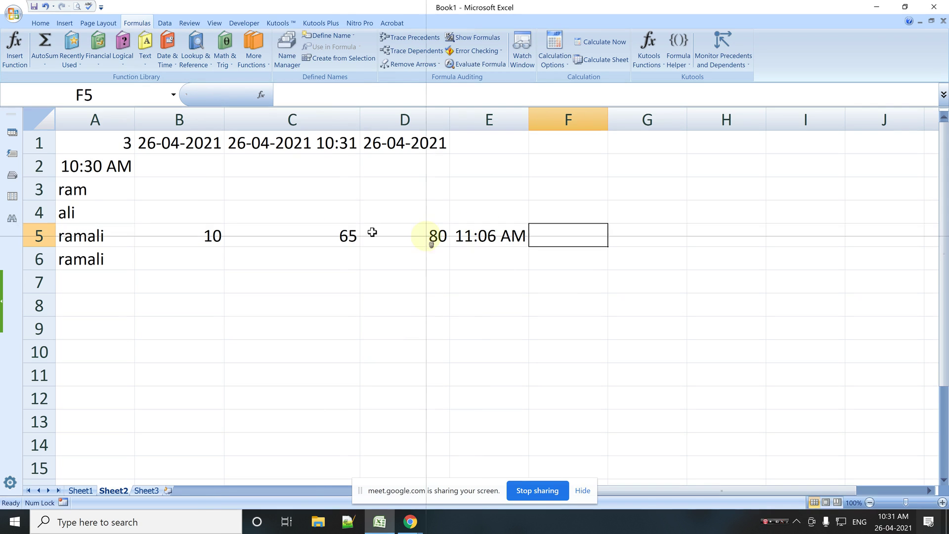
Step: Trace E5's precedents to show arrows from B5, C5 and D5
{"action": "left_click", "coordinate": [343, 237]}
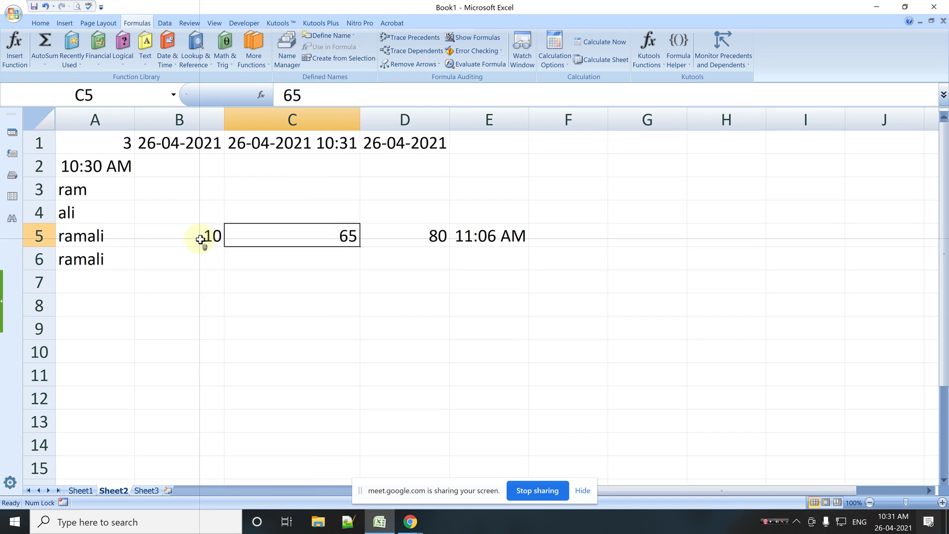
{"action": "left_click", "coordinate": [489, 238]}
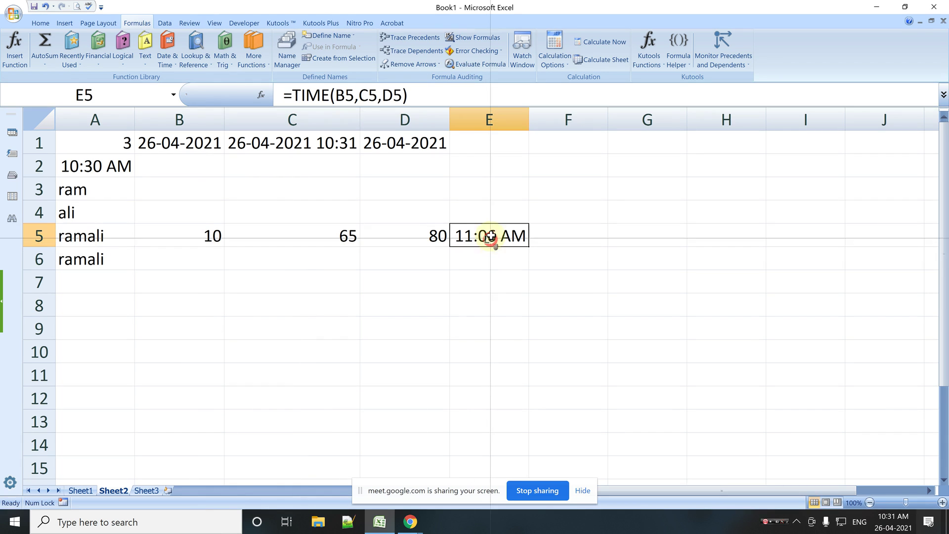
{"action": "left_click", "coordinate": [415, 37]}
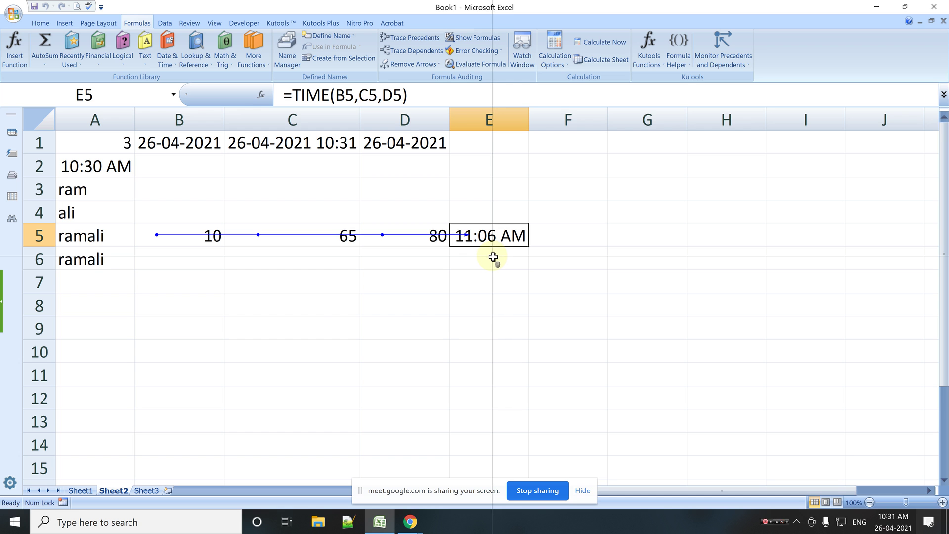
{"action": "left_click", "coordinate": [198, 285]}
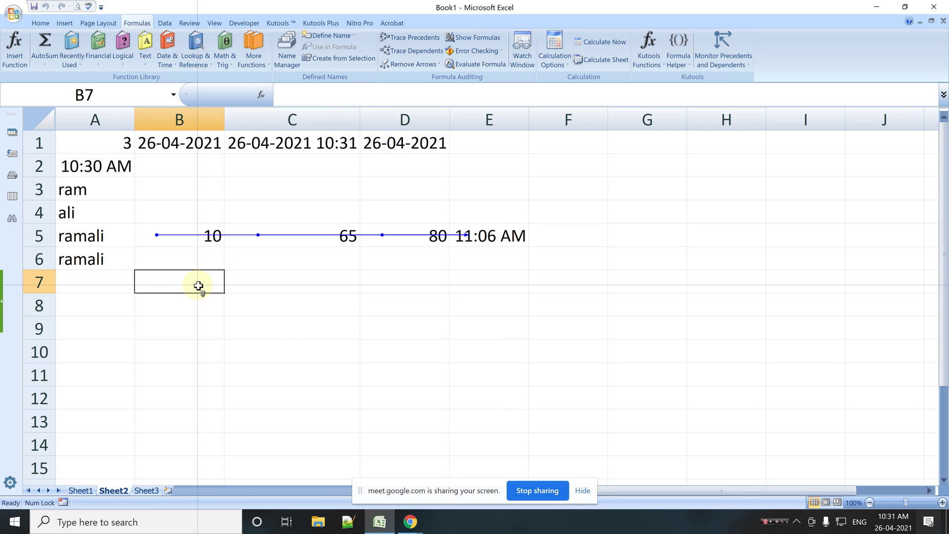
Step: Enter 2000, -3 and 66 in B7, C7 and D7, correcting a mistyped 200
{"action": "type", "text": "200"}
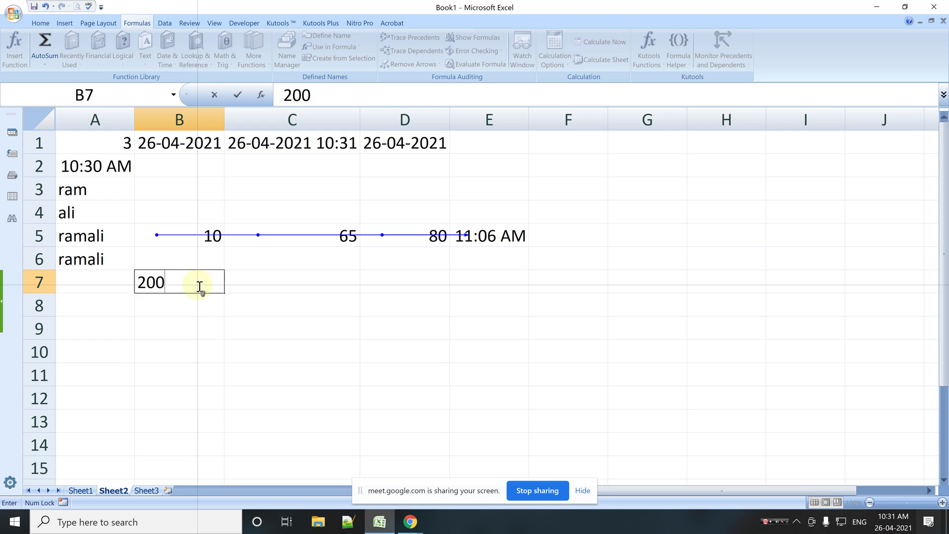
{"action": "key", "text": "Tab"}
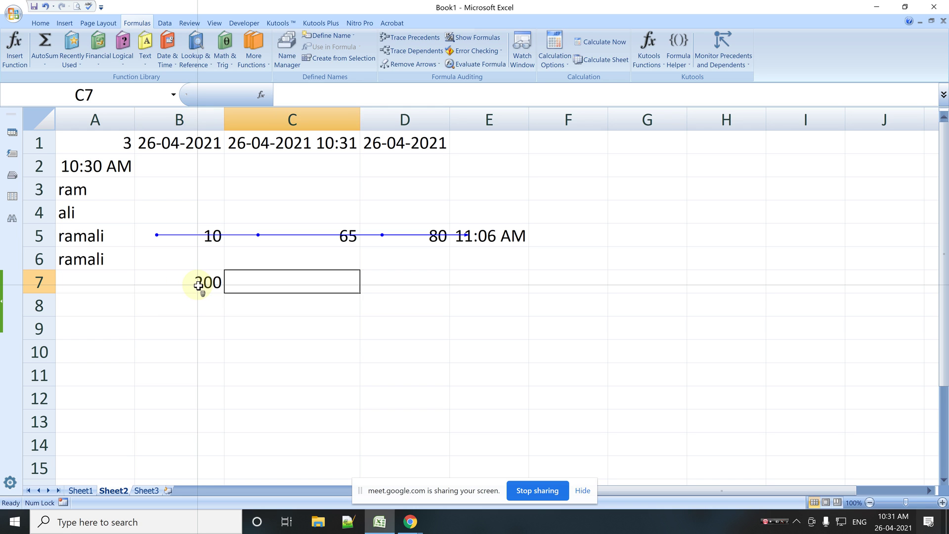
{"action": "left_click", "coordinate": [198, 285]}
{"action": "type", "text": "2000"}
{"action": "key", "text": "Tab"}
{"action": "type", "text": "-3"}
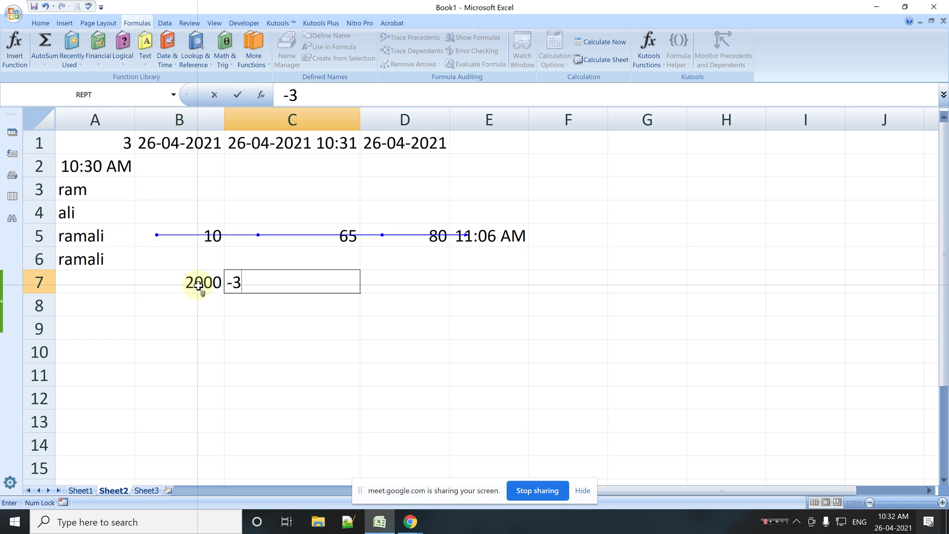
{"action": "key", "text": "Tab"}
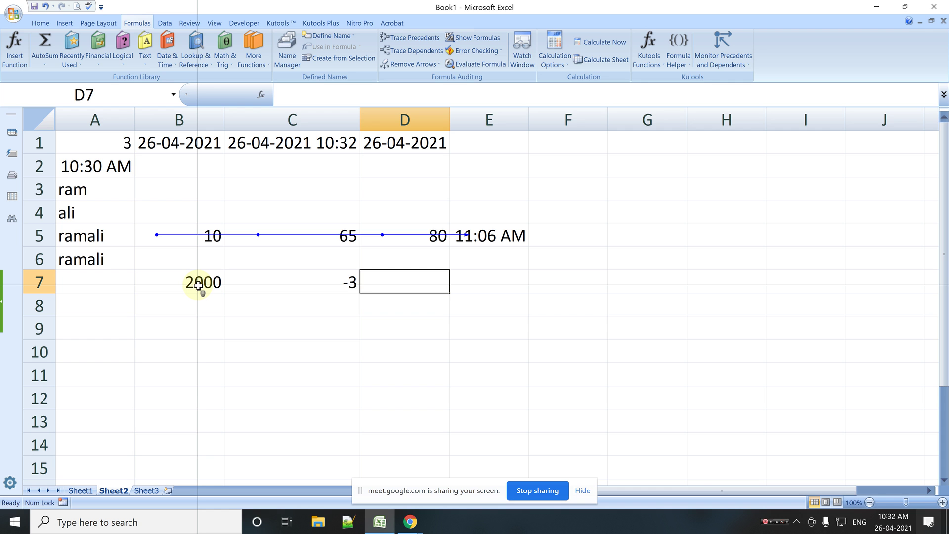
{"action": "type", "text": "66"}
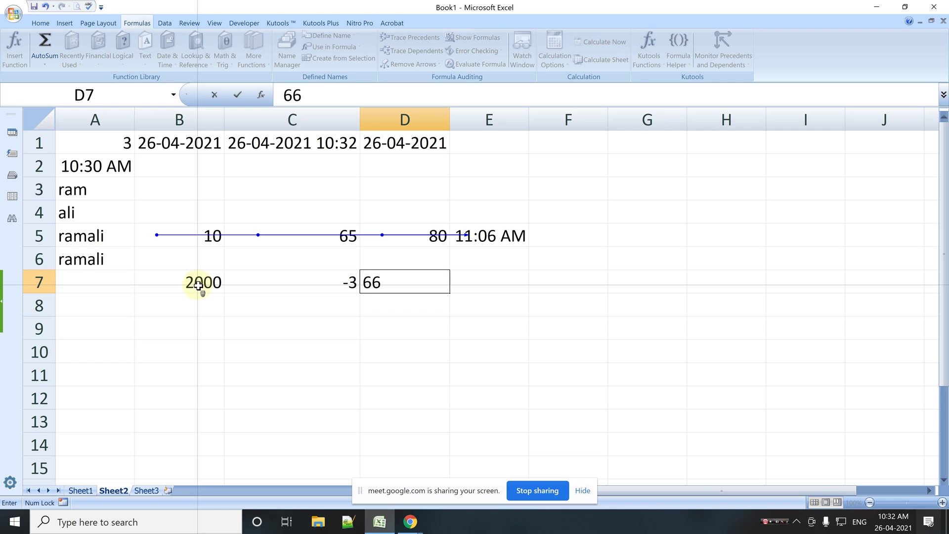
{"action": "key", "text": "Tab"}
Step: Replace a started YEAR formula with =DATE(B7,C7,D7) in E7, giving 05-11-1999
{"action": "type", "text": "="}
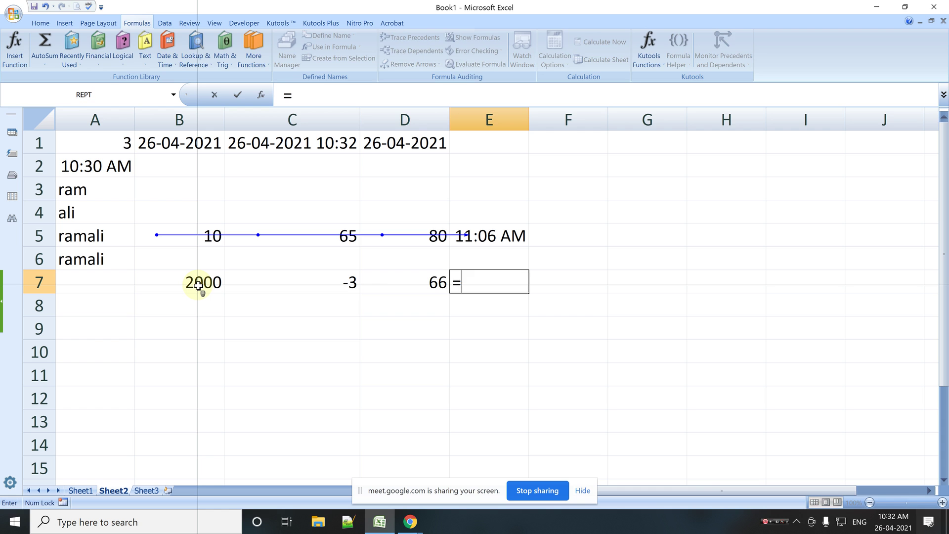
{"action": "type", "text": "year"}
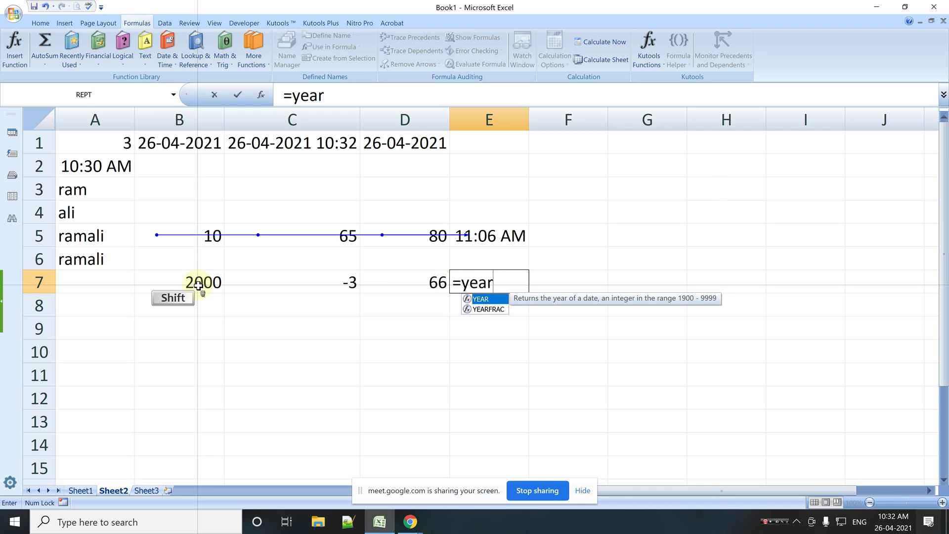
{"action": "type", "text": "("}
{"action": "left_click", "coordinate": [199, 286]}
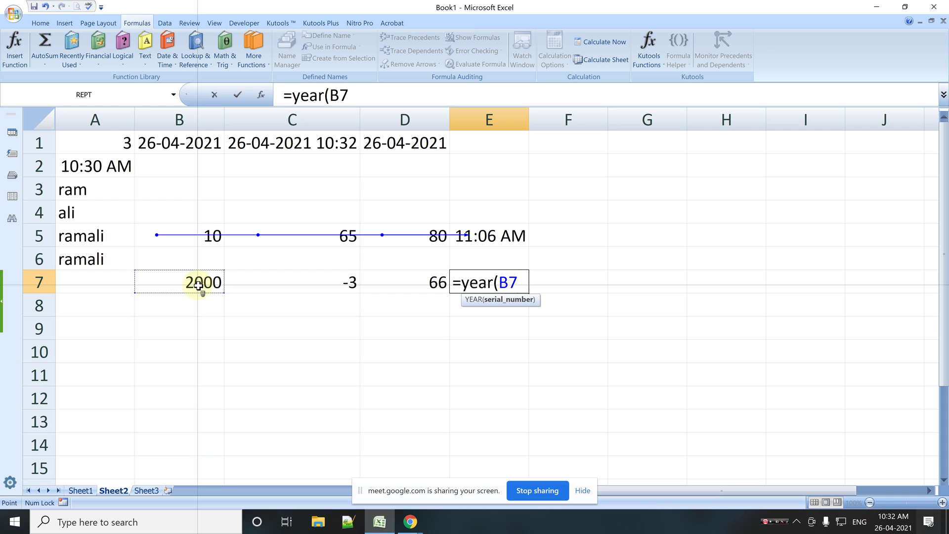
{"action": "key", "text": "BackSpace"}
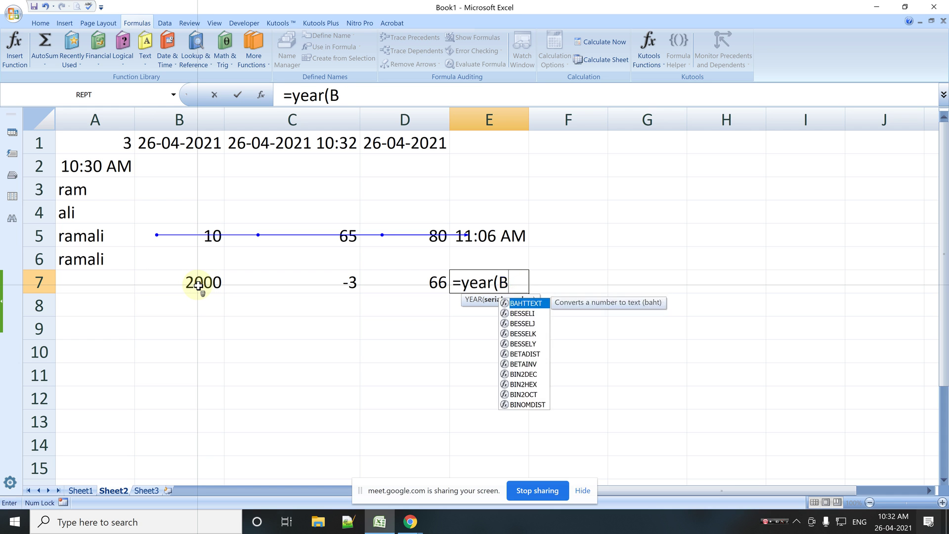
{"action": "key", "text": "BackSpace"}
{"action": "key", "text": "BackSpace"}
{"action": "key", "text": "BackSpace"}
{"action": "key", "text": "BackSpace"}
{"action": "key", "text": "BackSpace"}
{"action": "key", "text": "BackSpace"}
{"action": "type", "text": "date("}
{"action": "left_click", "coordinate": [198, 285]}
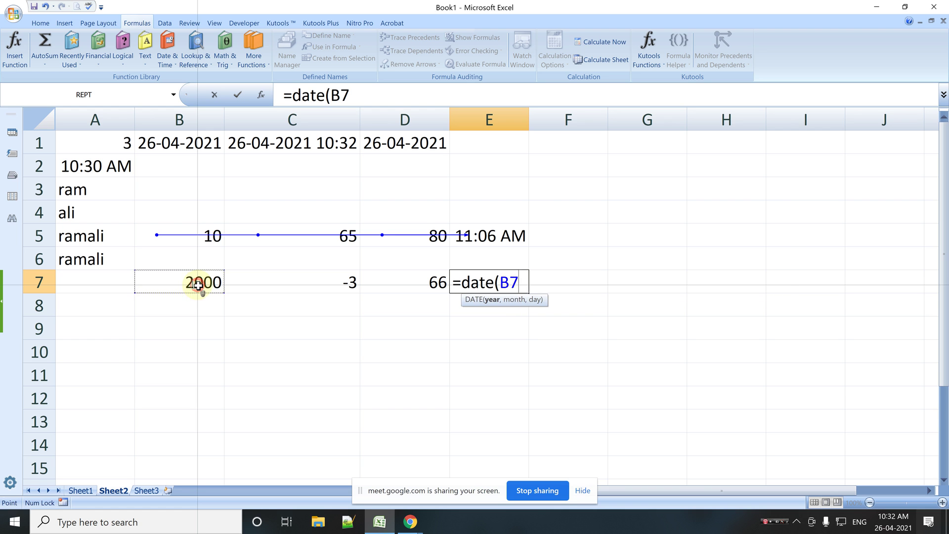
{"action": "type", "text": ","}
{"action": "left_click", "coordinate": [285, 279]}
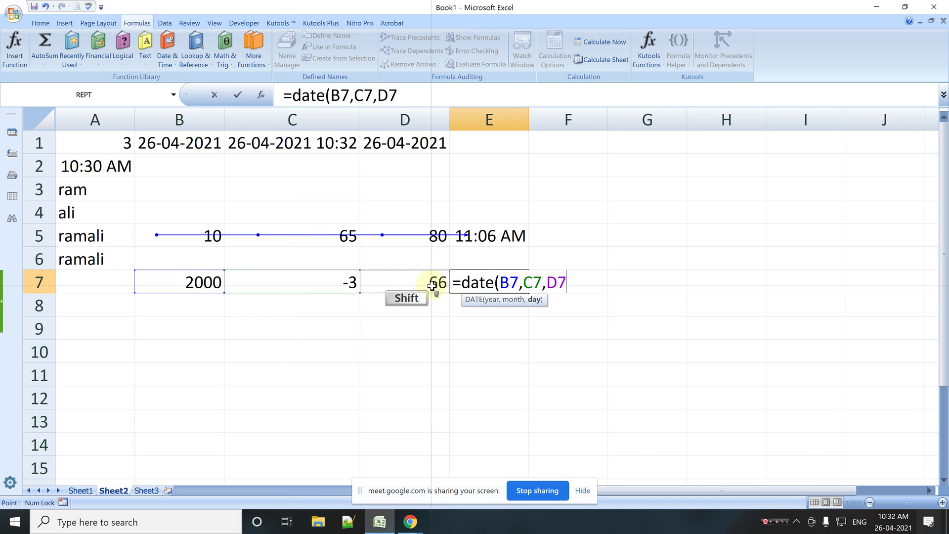
{"action": "key", "text": "Return"}
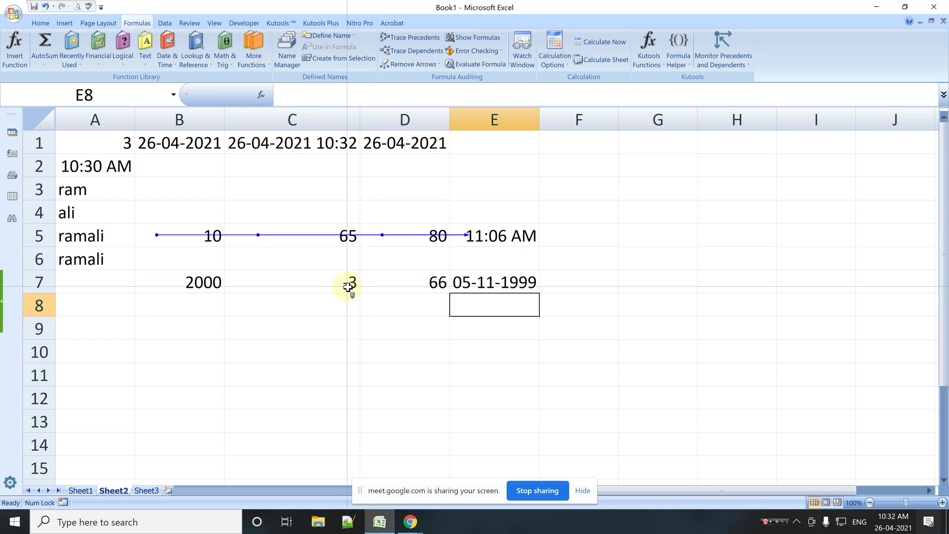
{"action": "left_click", "coordinate": [347, 286]}
{"action": "left_click", "coordinate": [207, 258]}
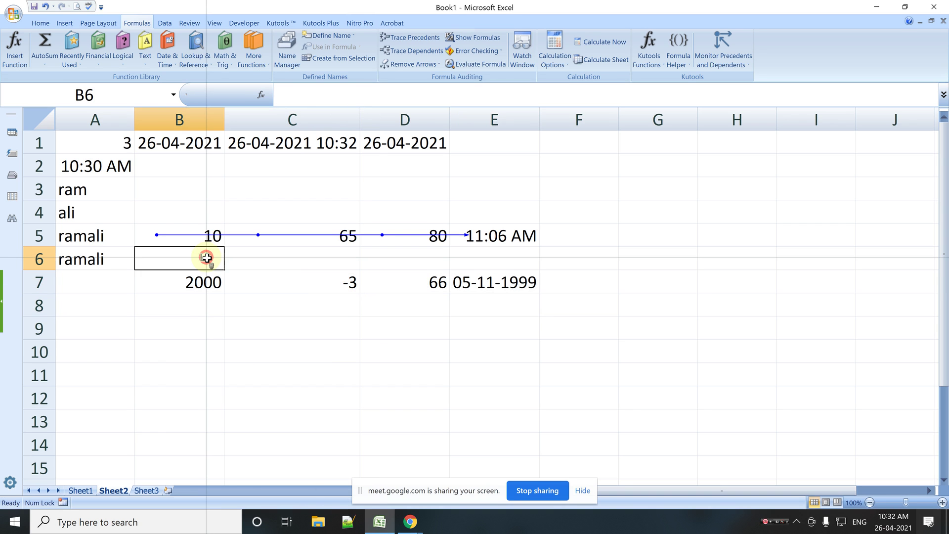
Step: Label the date inputs yyyy, mm and dd in B6:D6
{"action": "type", "text": "yyyy"}
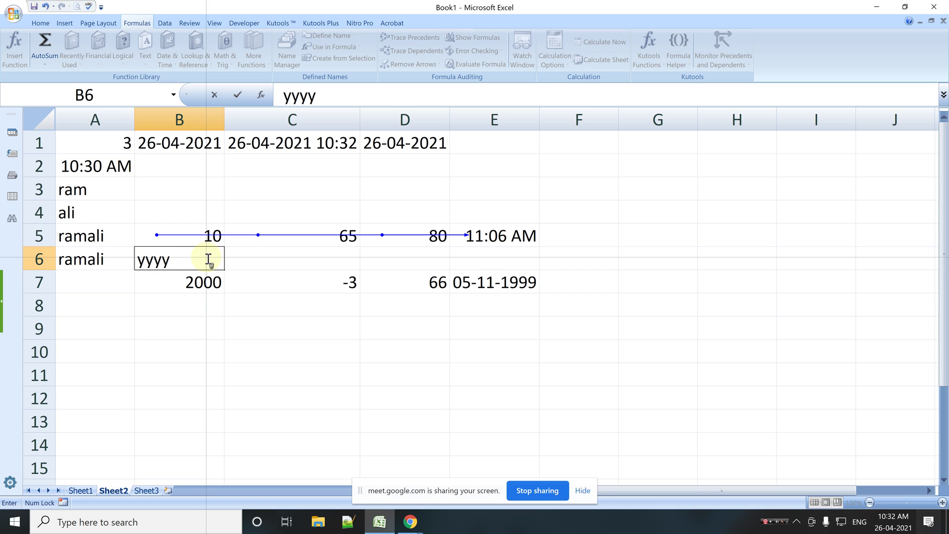
{"action": "key", "text": "Tab"}
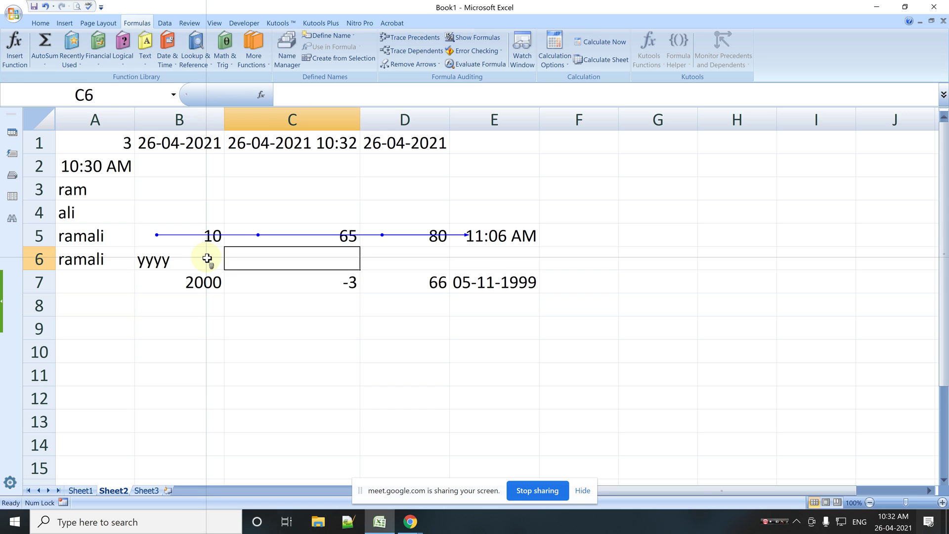
{"action": "type", "text": "mm"}
{"action": "key", "text": "Tab"}
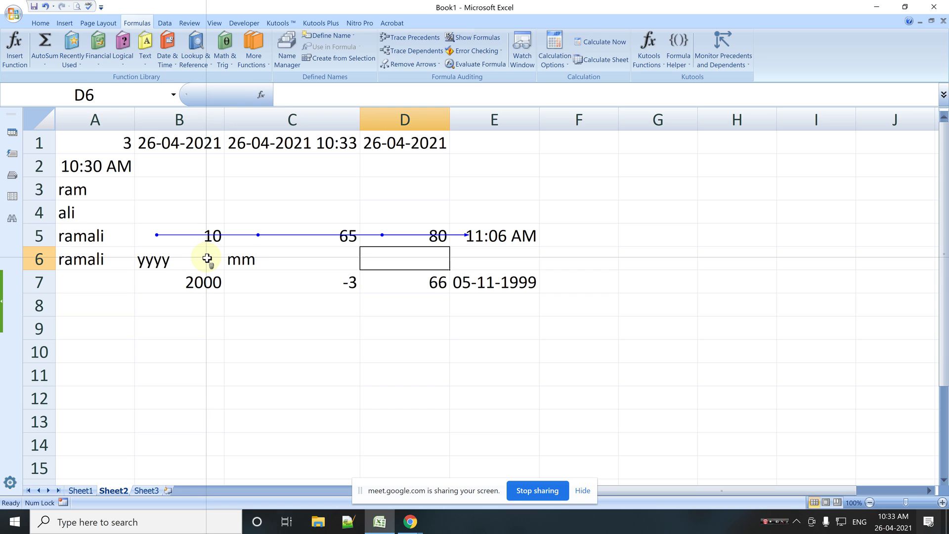
{"action": "type", "text": "dd"}
{"action": "key", "text": "Tab"}
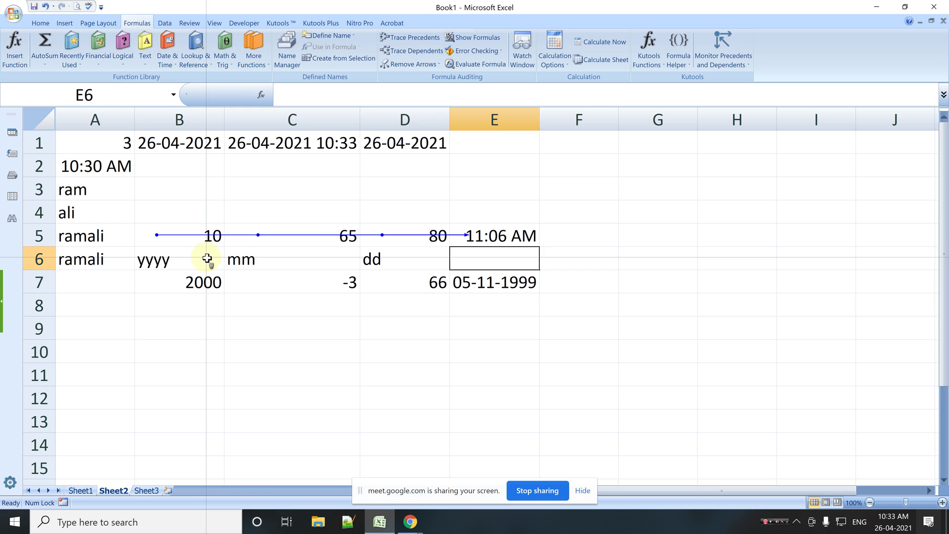
Step: Label the time inputs hh, mm and ss in B4:D4
{"action": "key", "text": "Left"}
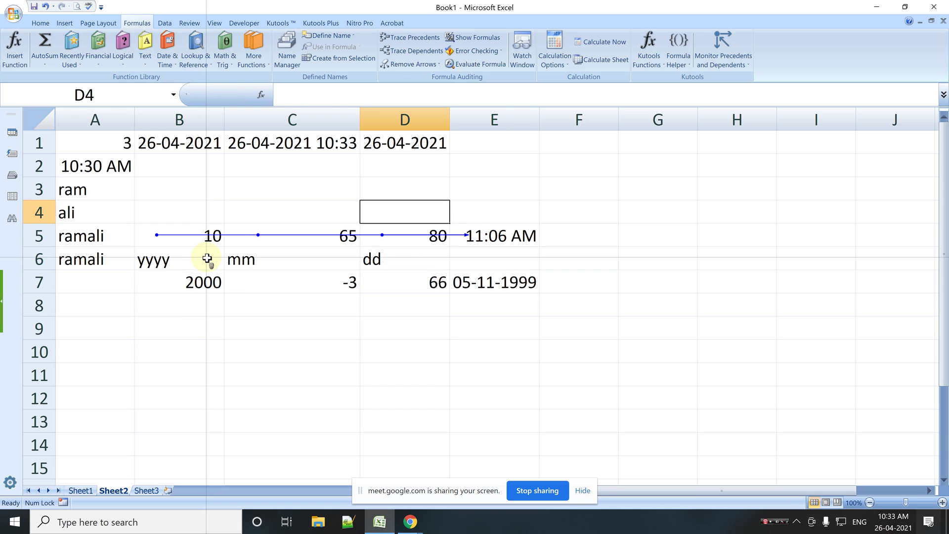
{"action": "type", "text": "ss"}
{"action": "key", "text": "Left"}
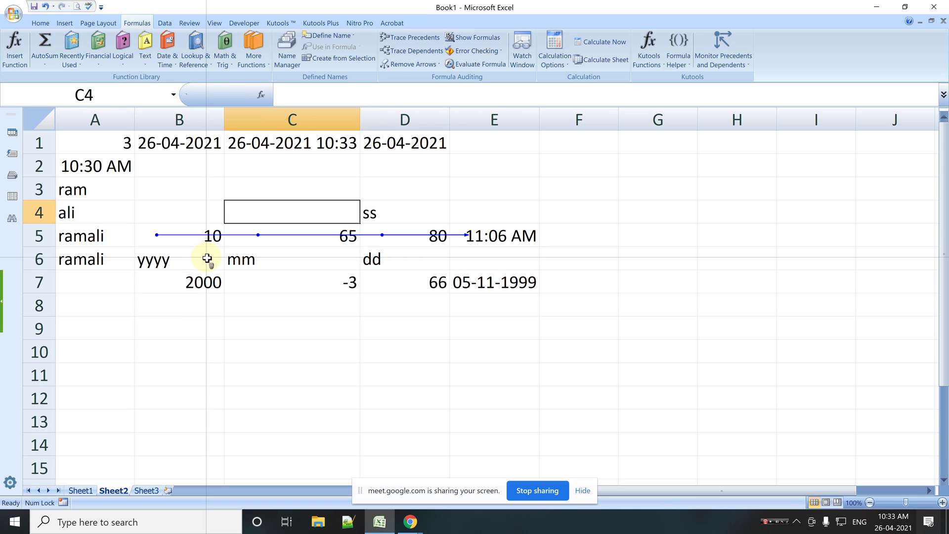
{"action": "type", "text": "mm"}
{"action": "key", "text": "Left"}
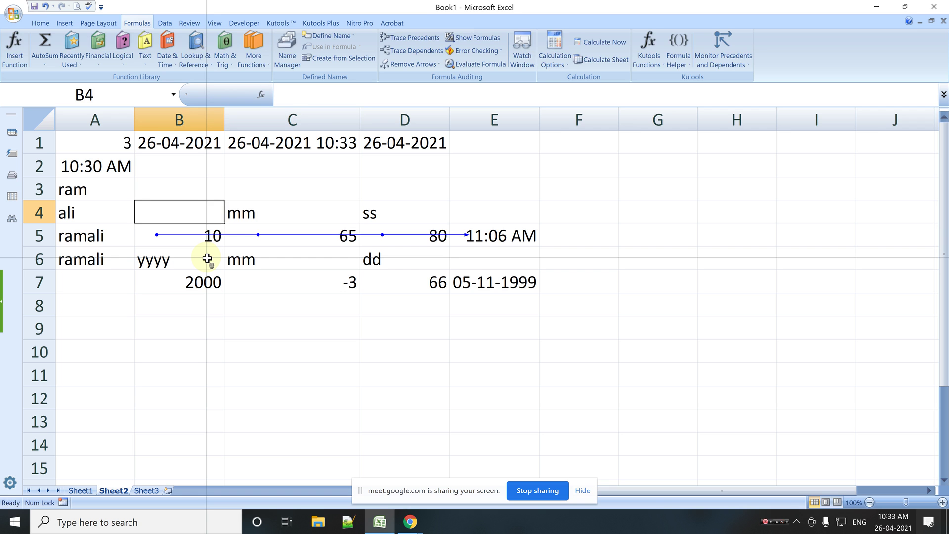
{"action": "type", "text": "hh"}
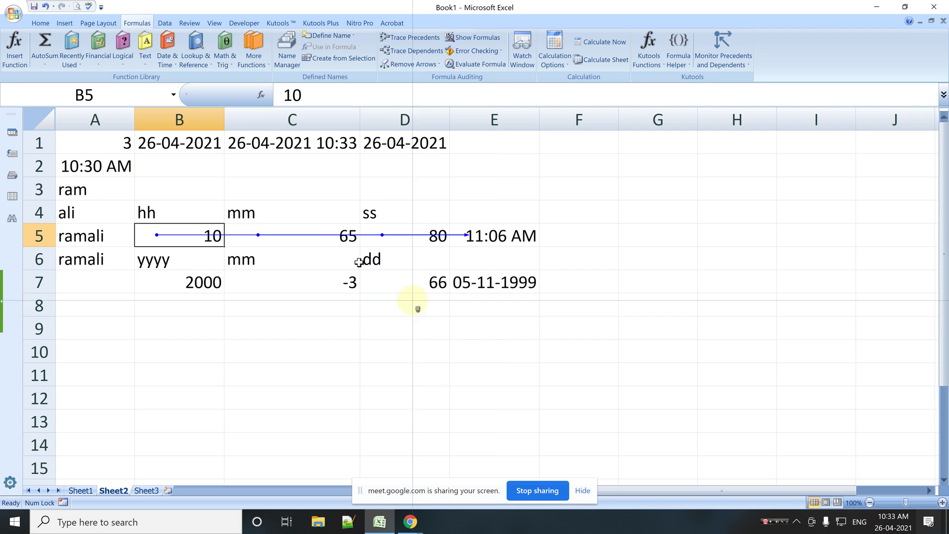
Step: Open and cancel the Office Open dialog, then switch to the Google Meet window
{"action": "left_click", "coordinate": [13, 13]}
{"action": "left_click", "coordinate": [36, 64]}
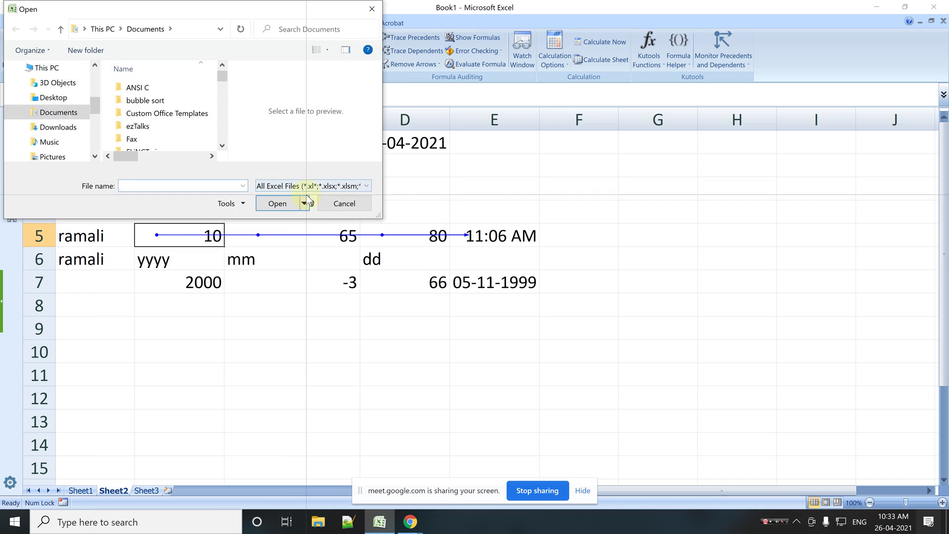
{"action": "left_click", "coordinate": [344, 203]}
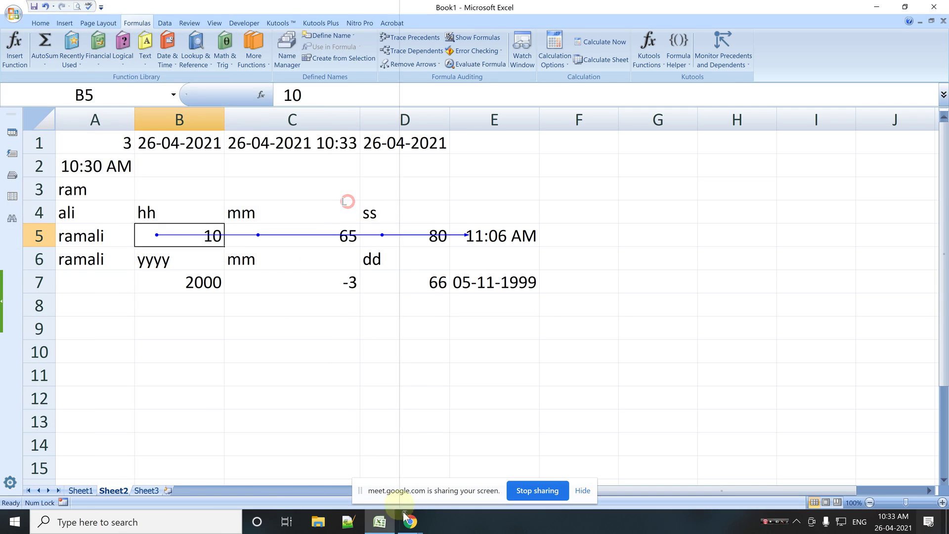
{"action": "mouse_move", "coordinate": [409, 521]}
{"action": "left_click", "coordinate": [365, 475]}
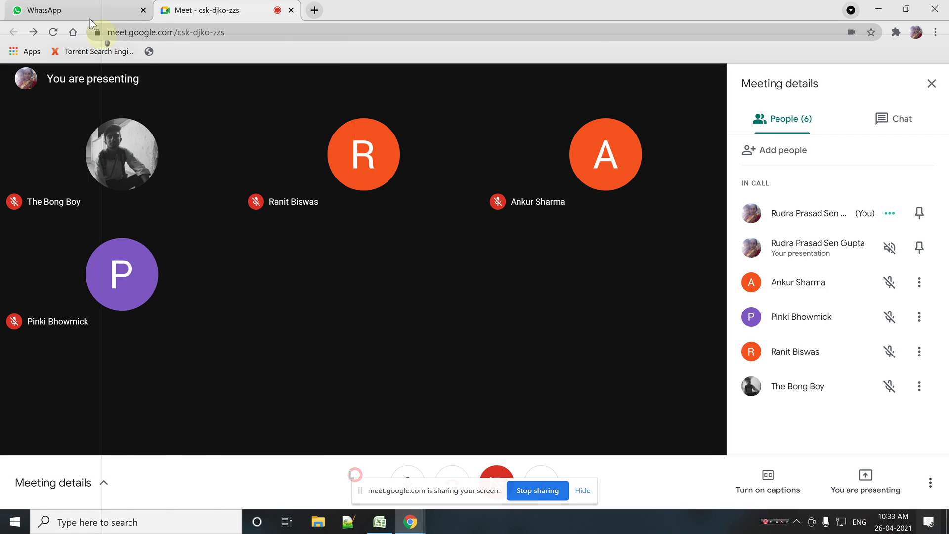
Step: Save Day 2.xlsx from the Computer Science VIII chat to the Desktop and close Book1 unsaved
{"action": "left_click", "coordinate": [89, 14]}
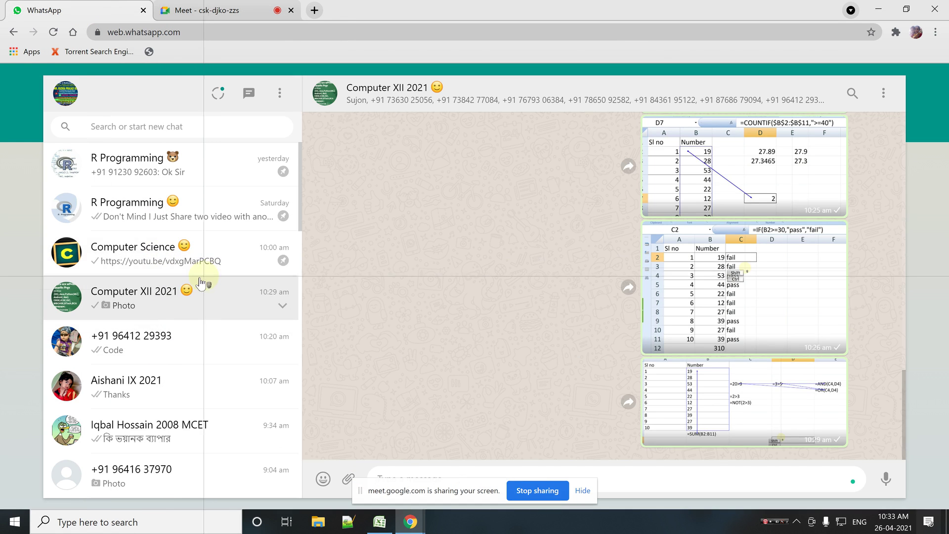
{"action": "scroll", "coordinate": [146, 410], "scroll_direction": "down", "scroll_amount": 1}
{"action": "scroll", "coordinate": [148, 417], "scroll_direction": "down", "scroll_amount": 1}
{"action": "scroll", "coordinate": [148, 417], "scroll_direction": "down", "scroll_amount": 2}
{"action": "scroll", "coordinate": [151, 406], "scroll_direction": "down", "scroll_amount": 1}
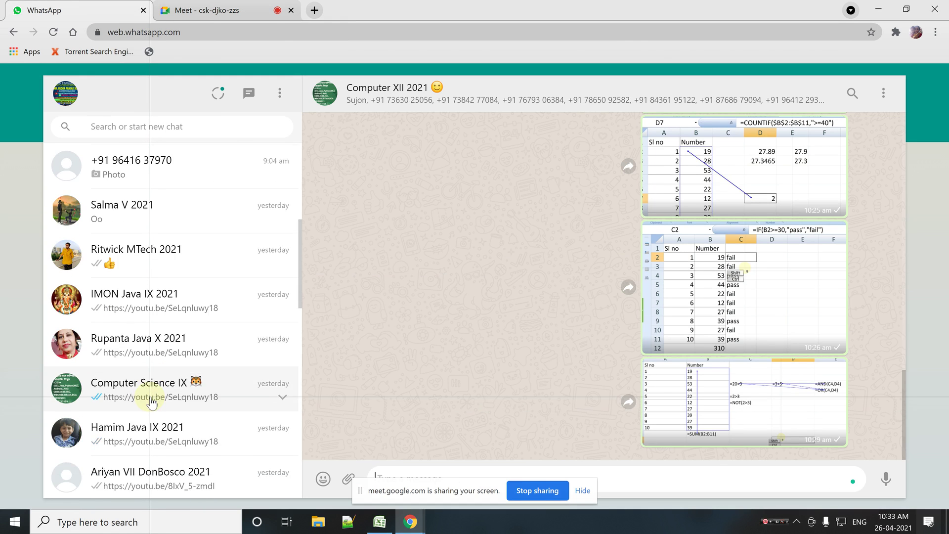
{"action": "scroll", "coordinate": [151, 403], "scroll_direction": "down", "scroll_amount": 2}
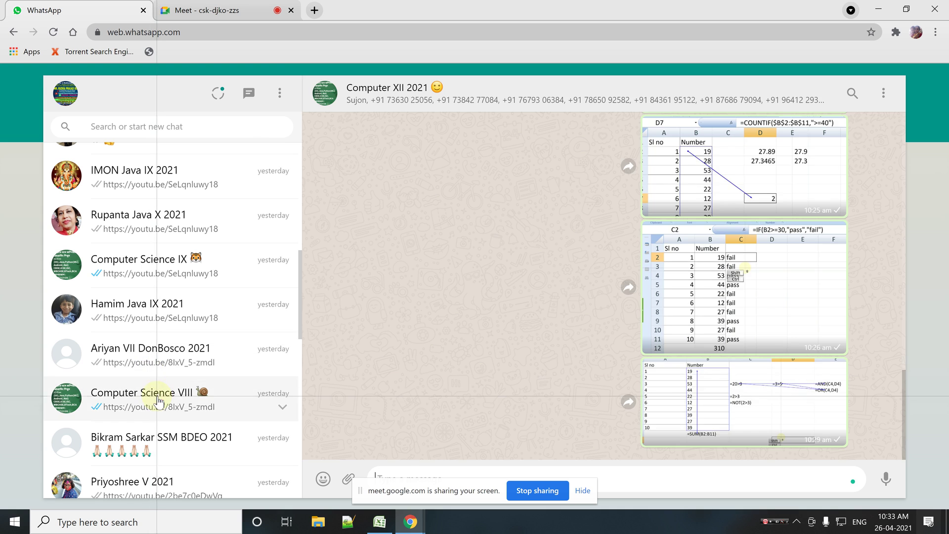
{"action": "left_click", "coordinate": [158, 401]}
{"action": "left_click", "coordinate": [832, 246]}
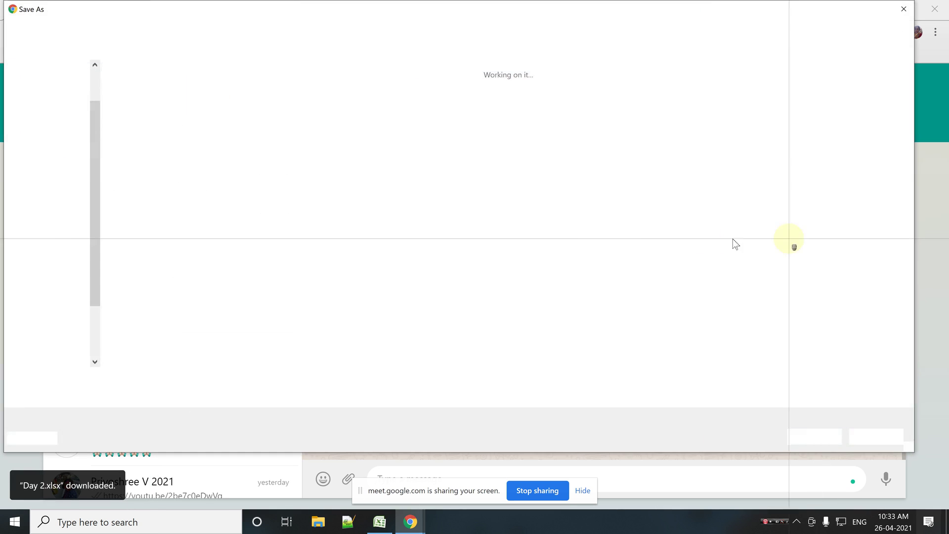
{"action": "left_click", "coordinate": [809, 438]}
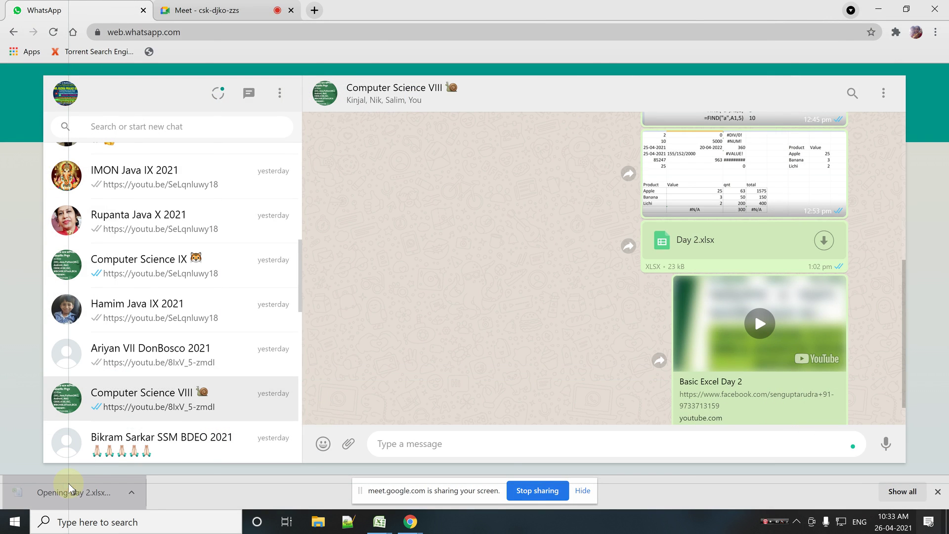
{"action": "mouse_move", "coordinate": [379, 521]}
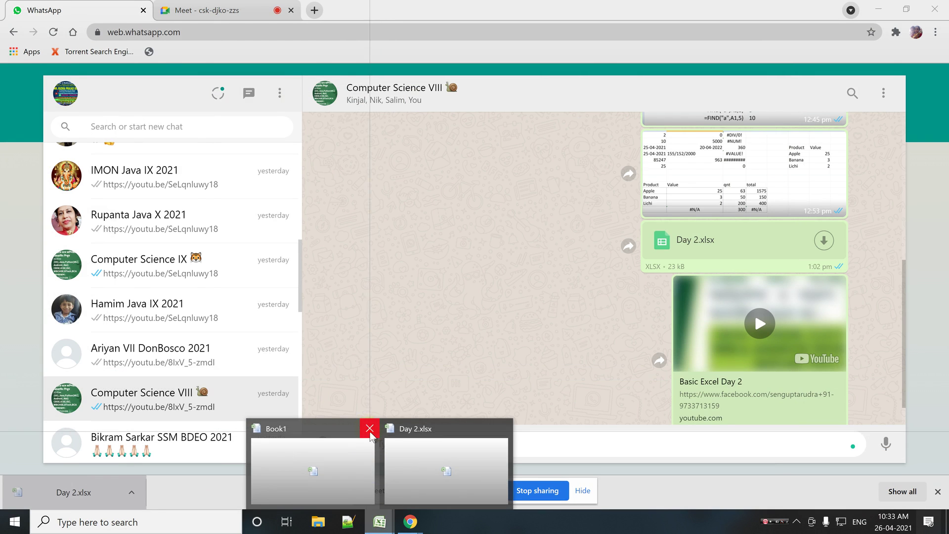
{"action": "left_click", "coordinate": [369, 432]}
{"action": "left_click", "coordinate": [473, 291]}
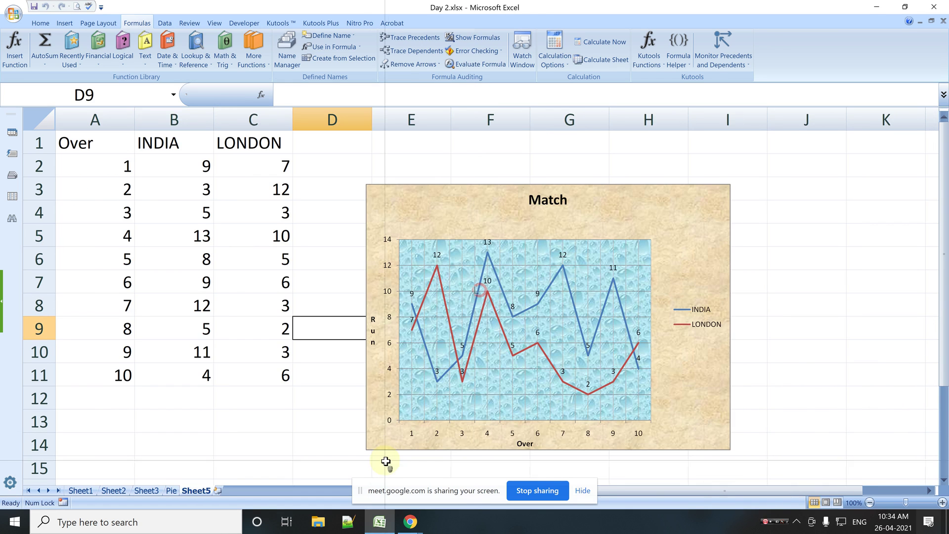
Step: Show Sheet1's formulas instead of results and step through the formulas in D3–D10
{"action": "left_click", "coordinate": [80, 490]}
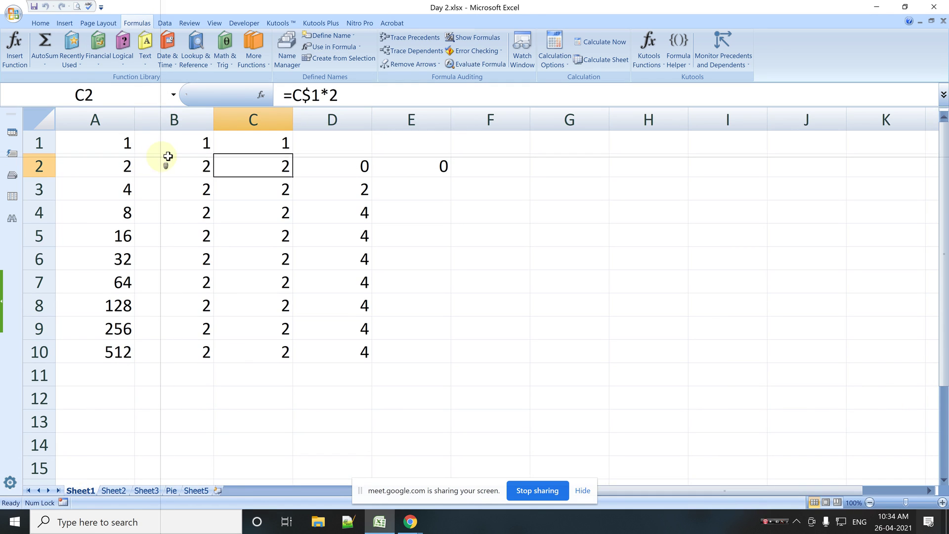
{"action": "left_click_drag", "start_coordinate": [127, 143], "coordinate": [125, 159]}
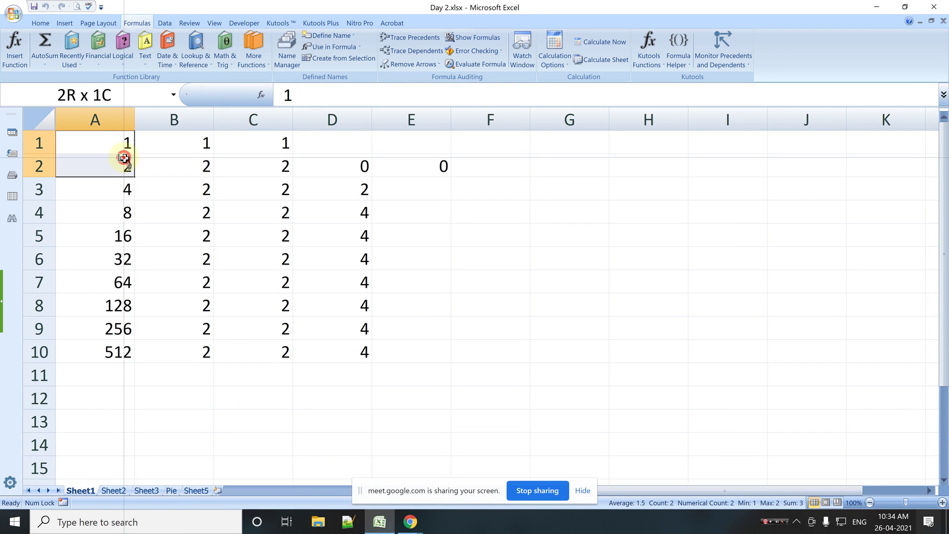
{"action": "key", "text": "ctrl+grave"}
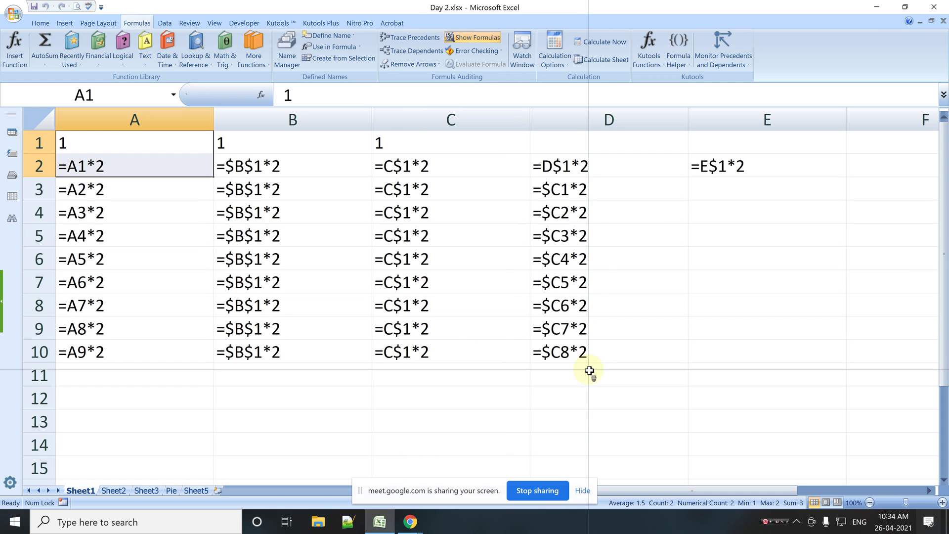
{"action": "left_click", "coordinate": [571, 189]}
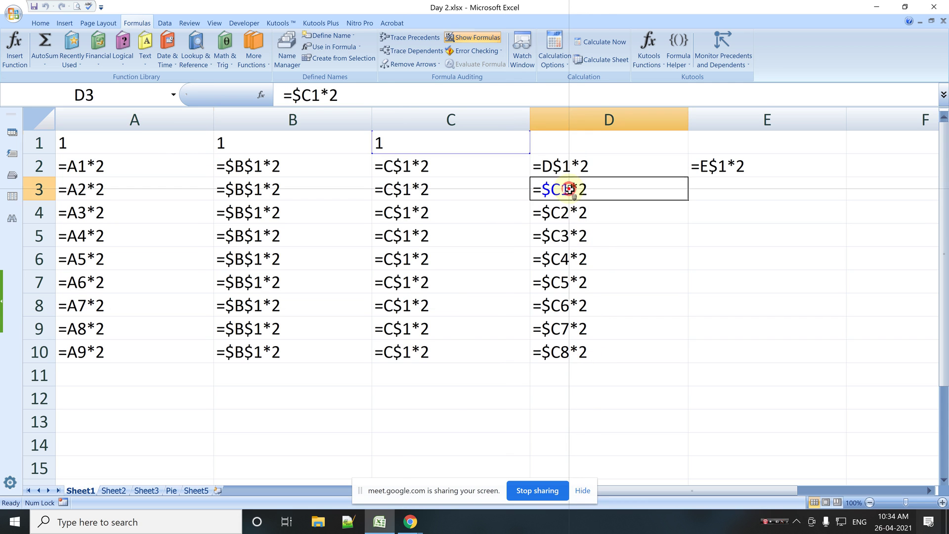
{"action": "left_click", "coordinate": [571, 212]}
{"action": "left_click", "coordinate": [574, 238]}
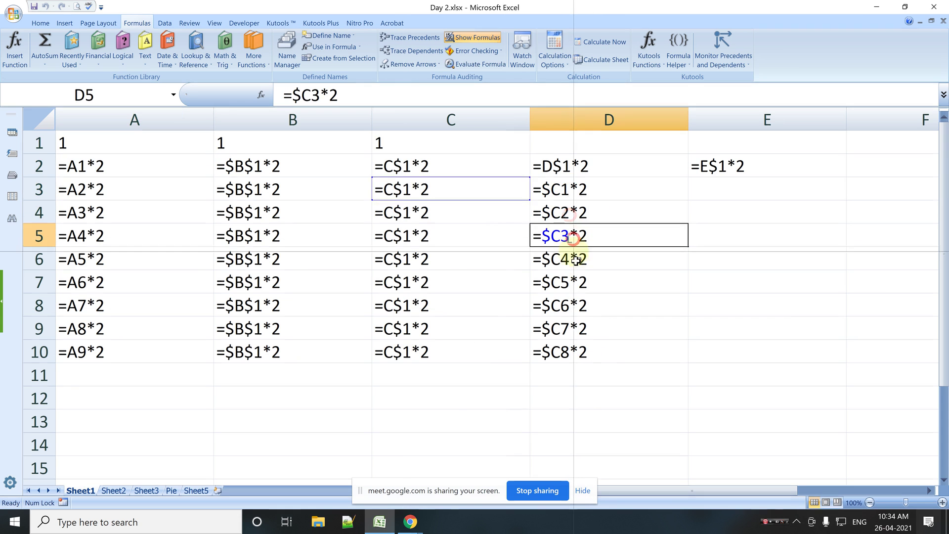
{"action": "left_click", "coordinate": [573, 258]}
{"action": "left_click", "coordinate": [575, 282]}
{"action": "left_click", "coordinate": [575, 305]}
{"action": "left_click", "coordinate": [577, 326]}
{"action": "left_click", "coordinate": [571, 351]}
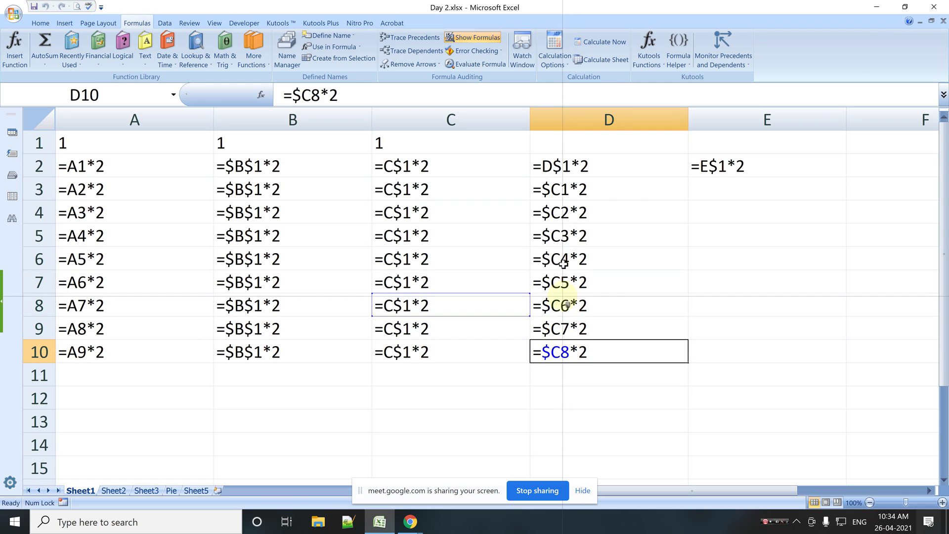
Step: Compare the mixed-reference formulas in D2 and E2, such as =E$1*2
{"action": "left_click", "coordinate": [563, 167]}
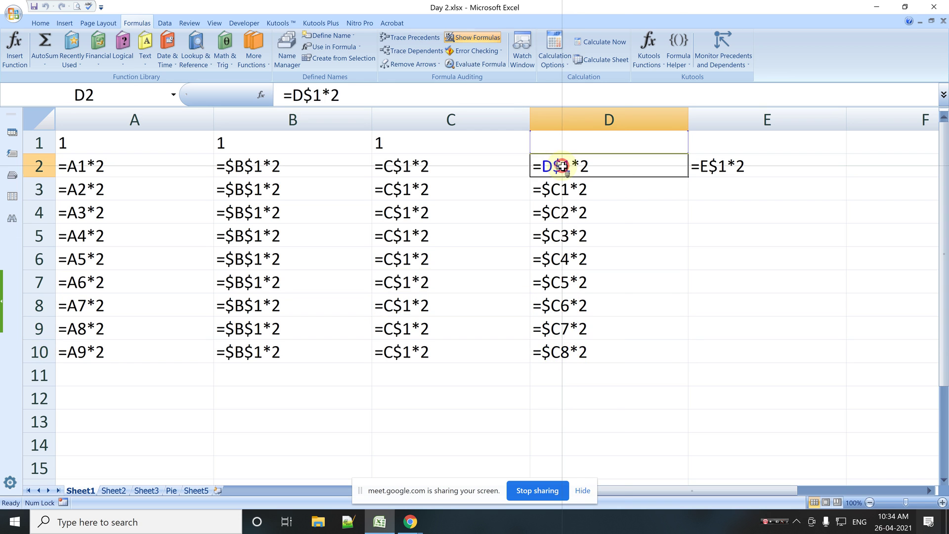
{"action": "left_click", "coordinate": [717, 167]}
{"action": "left_click", "coordinate": [559, 166]}
{"action": "left_click", "coordinate": [699, 169]}
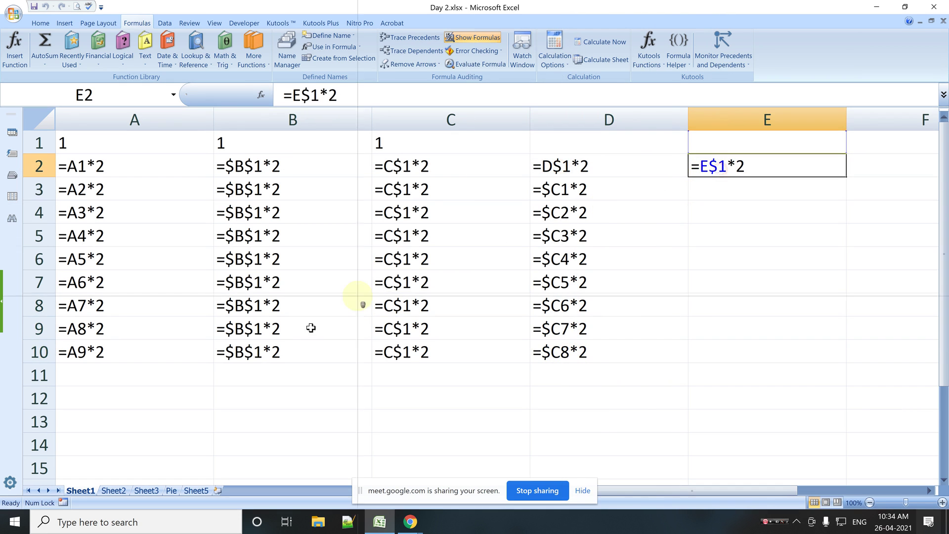
{"action": "left_click", "coordinate": [117, 491]}
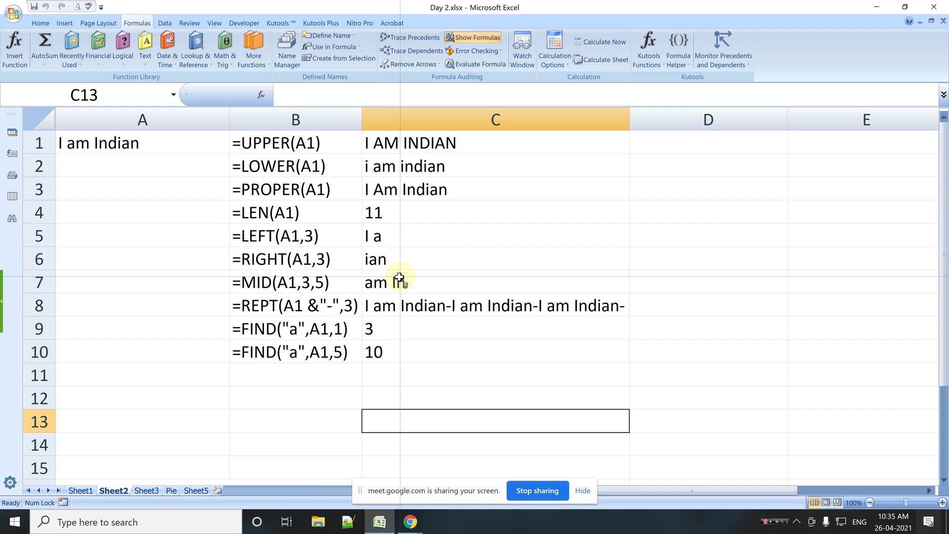
Step: Review the FIND results in C9 and C10, then inspect Sheet3's zero divisor in B1
{"action": "left_click", "coordinate": [371, 329]}
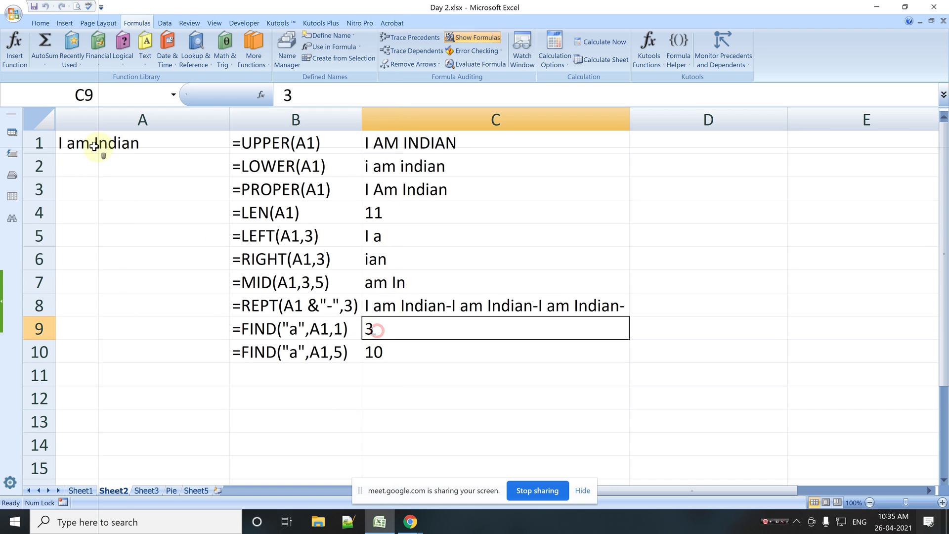
{"action": "left_click", "coordinate": [384, 354]}
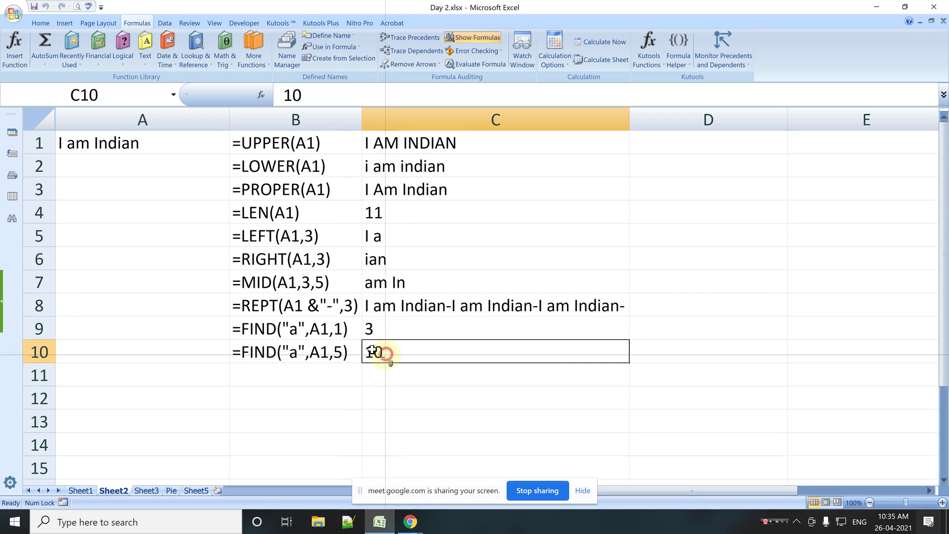
{"action": "left_click", "coordinate": [146, 491]}
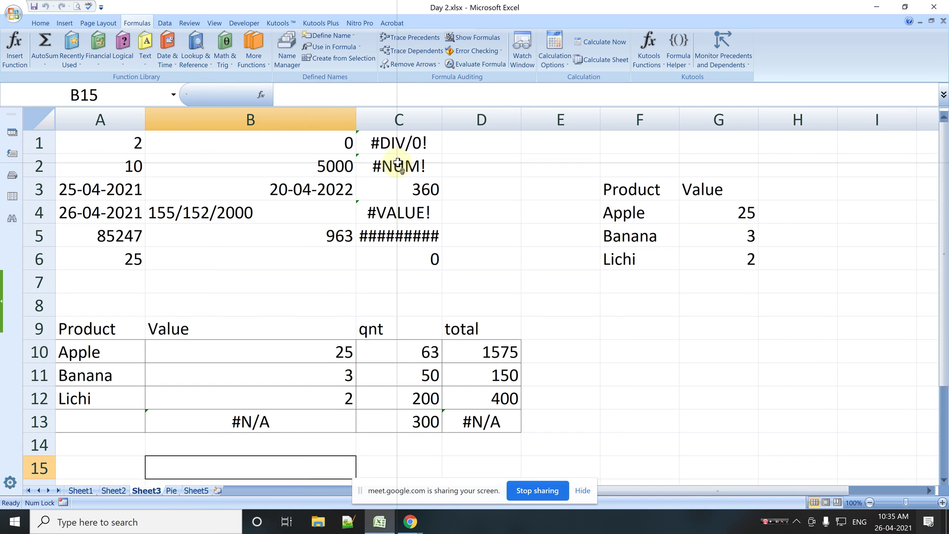
{"action": "left_click", "coordinate": [312, 139]}
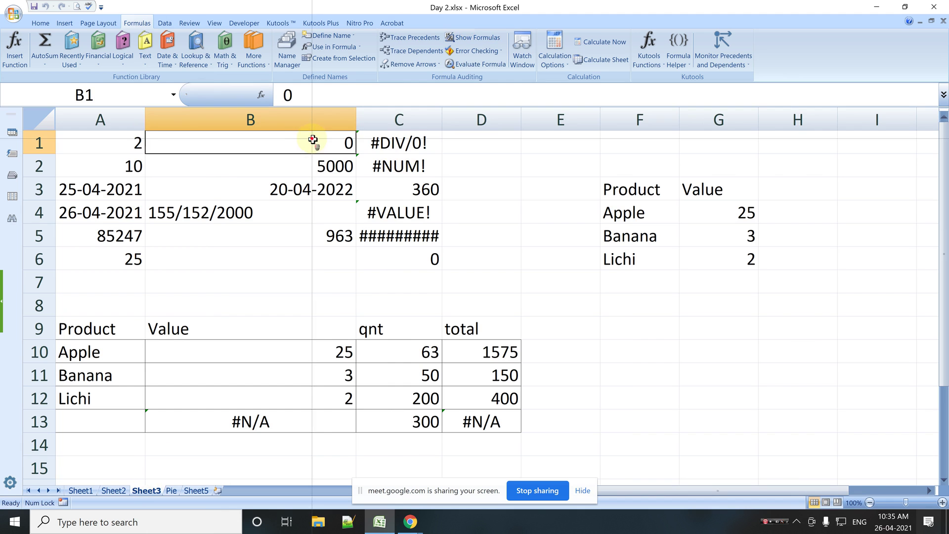
Step: Inspect the #DIV/0!, #NUM! and #VALUE! error formulas and their input values, widening column C
{"action": "left_click", "coordinate": [418, 142]}
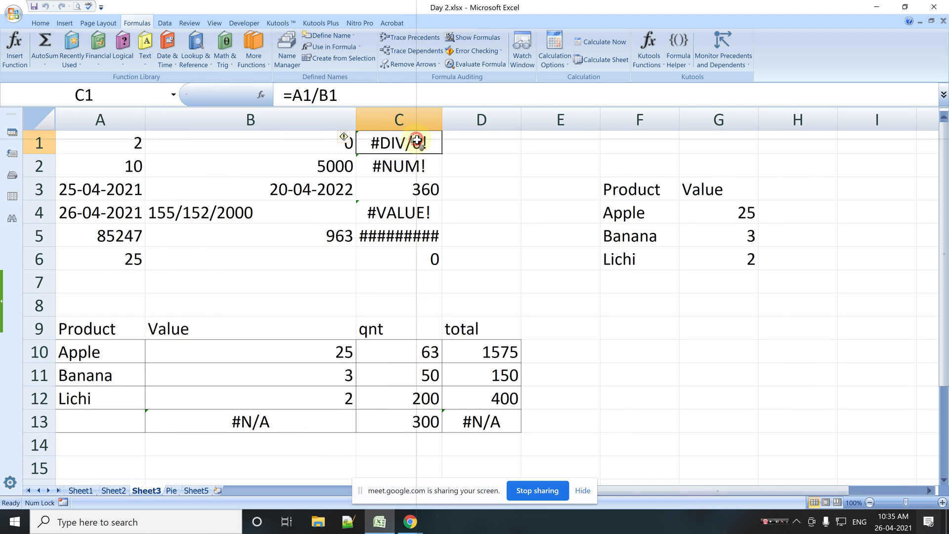
{"action": "left_click", "coordinate": [303, 168]}
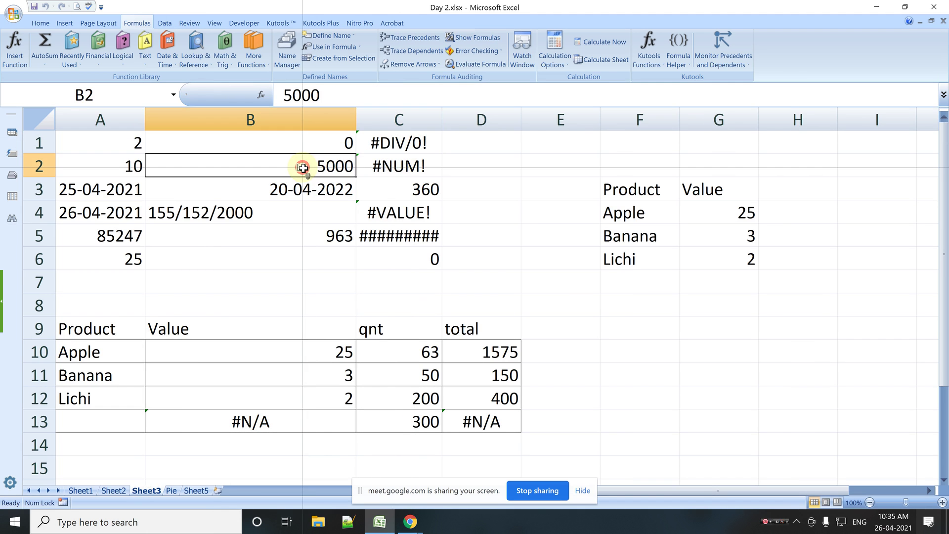
{"action": "left_click", "coordinate": [411, 164]}
{"action": "left_click", "coordinate": [252, 166]}
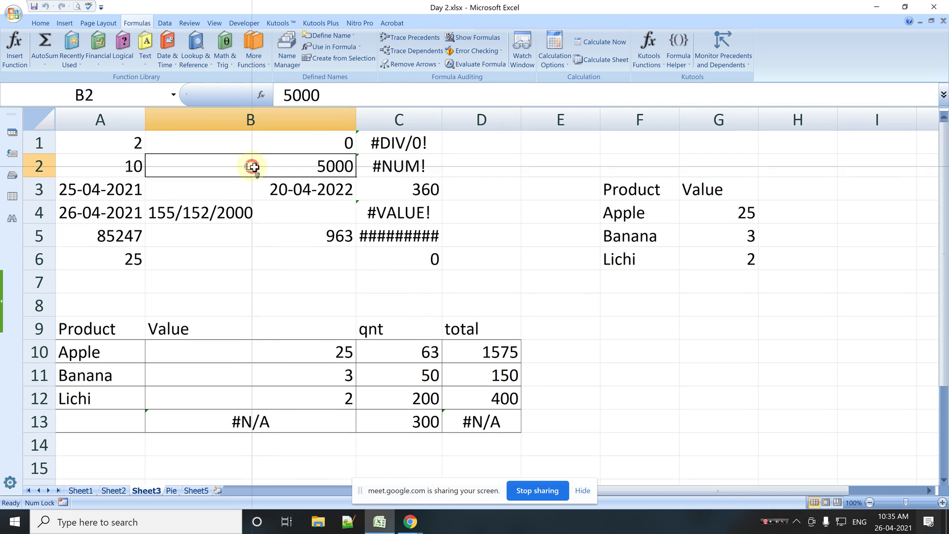
{"action": "left_click", "coordinate": [412, 167]}
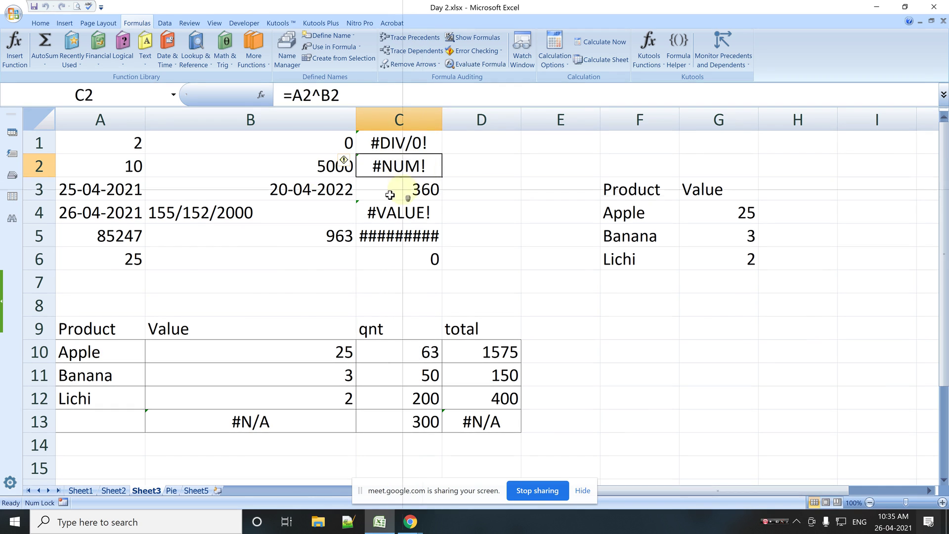
{"action": "left_click", "coordinate": [187, 212]}
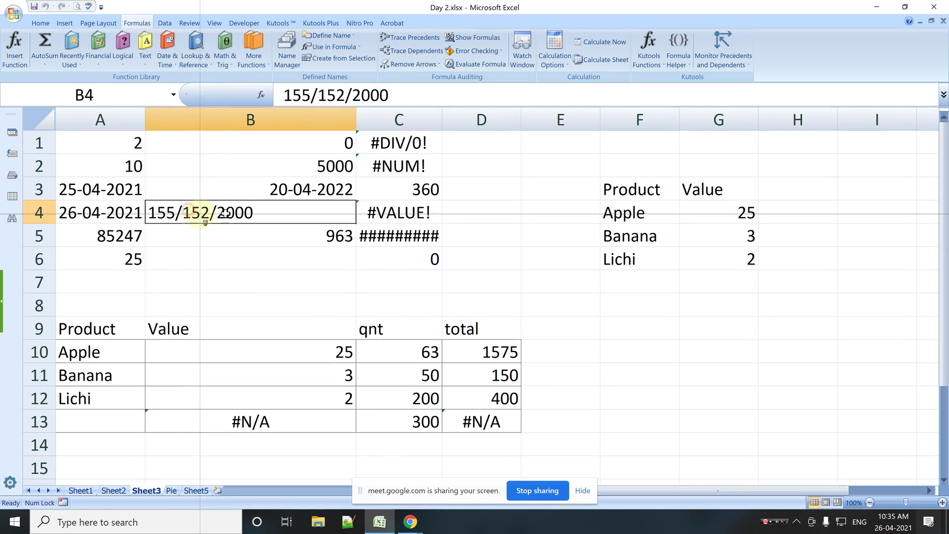
{"action": "left_click", "coordinate": [99, 211]}
{"action": "left_click", "coordinate": [217, 211]}
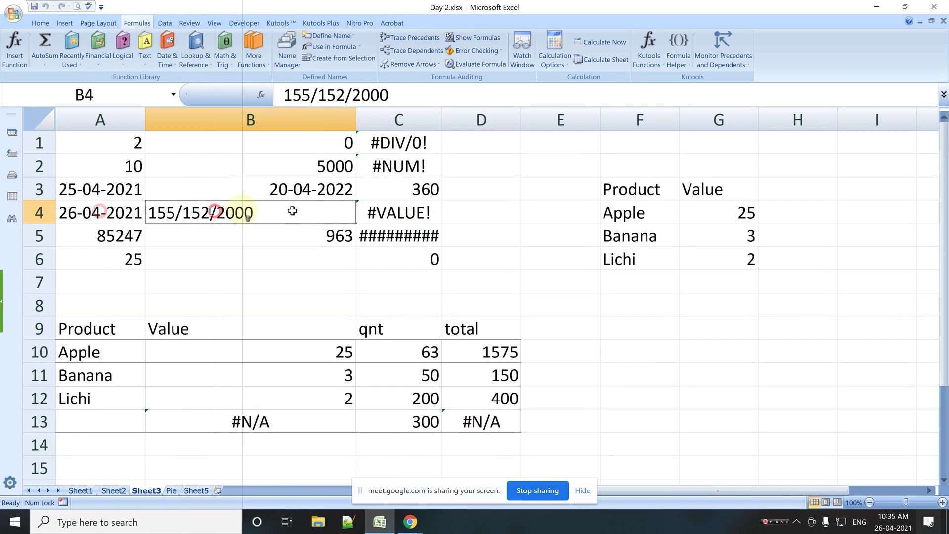
{"action": "left_click", "coordinate": [388, 212]}
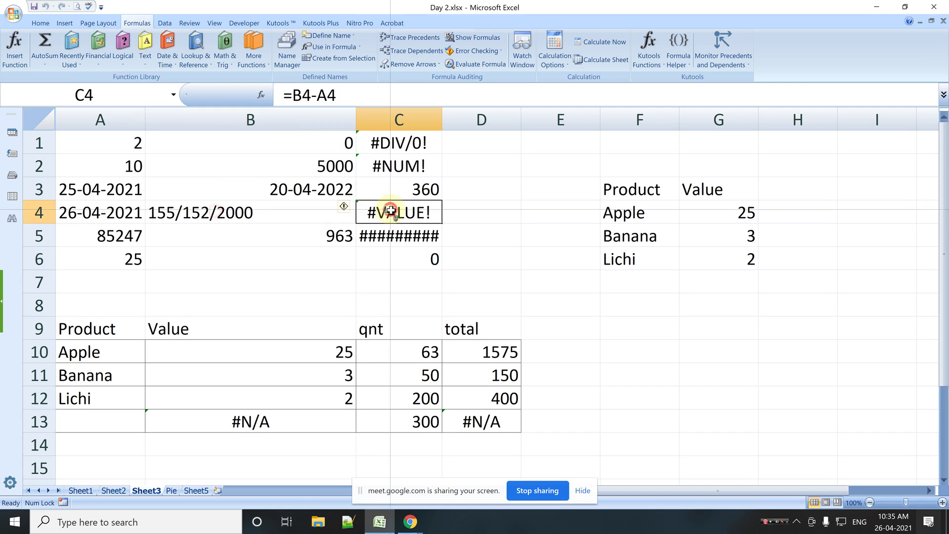
{"action": "left_click", "coordinate": [140, 235]}
{"action": "left_click", "coordinate": [267, 236]}
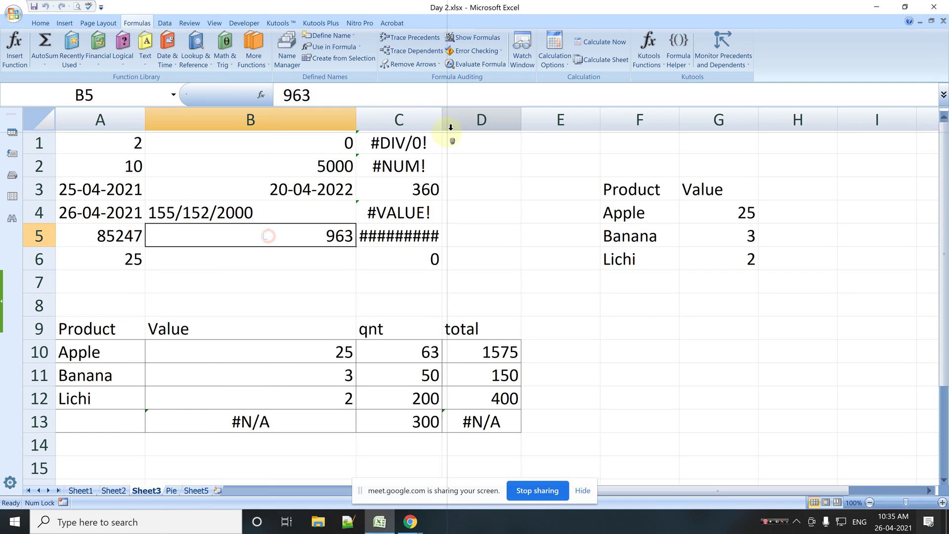
{"action": "mouse_move", "coordinate": [442, 119]}
{"action": "left_mouse_down"}
{"action": "mouse_move", "coordinate": [495, 119]}
{"action": "mouse_move", "coordinate": [429, 119]}
{"action": "left_mouse_up"}
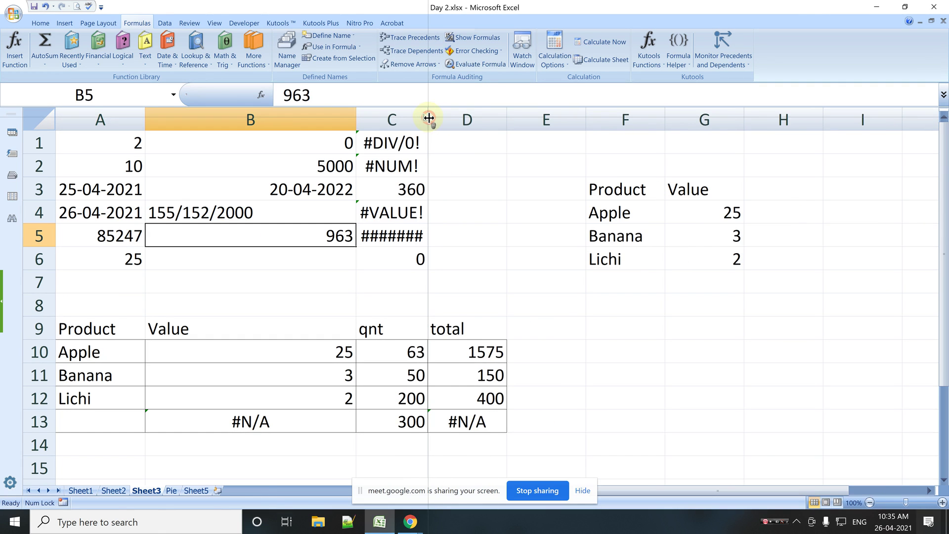
Step: Try Banana then Apple in A13's product dropdown, clear A13, and show the Pie sheet
{"action": "left_click", "coordinate": [261, 423]}
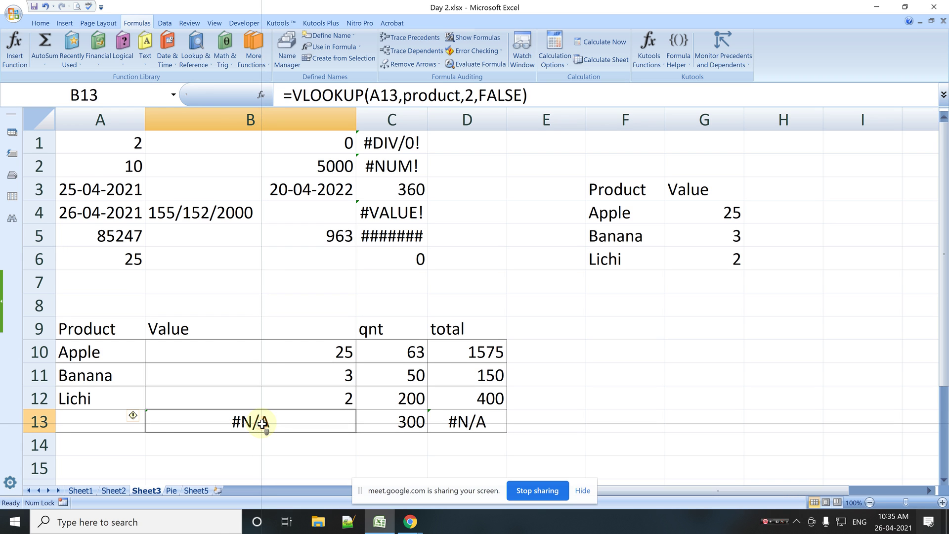
{"action": "left_click", "coordinate": [123, 425]}
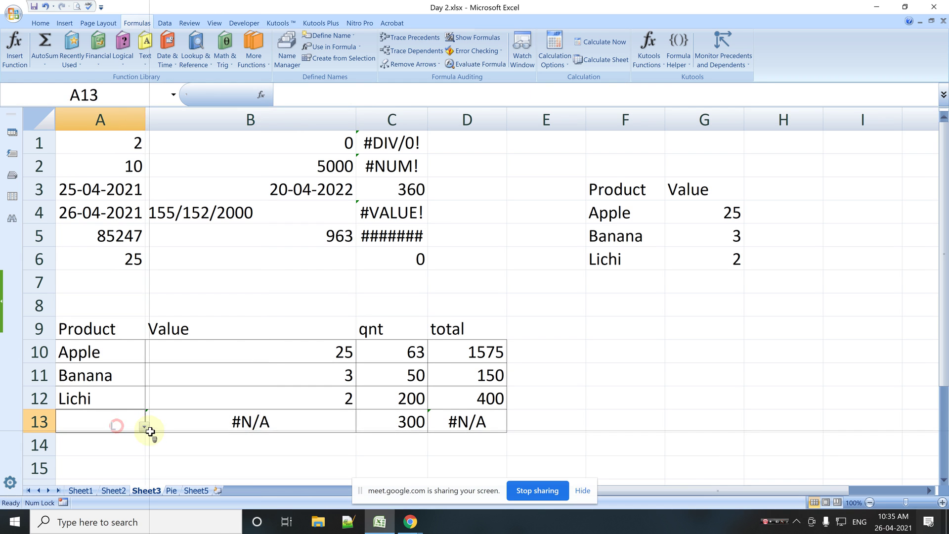
{"action": "left_click", "coordinate": [143, 426]}
{"action": "left_click", "coordinate": [127, 446]}
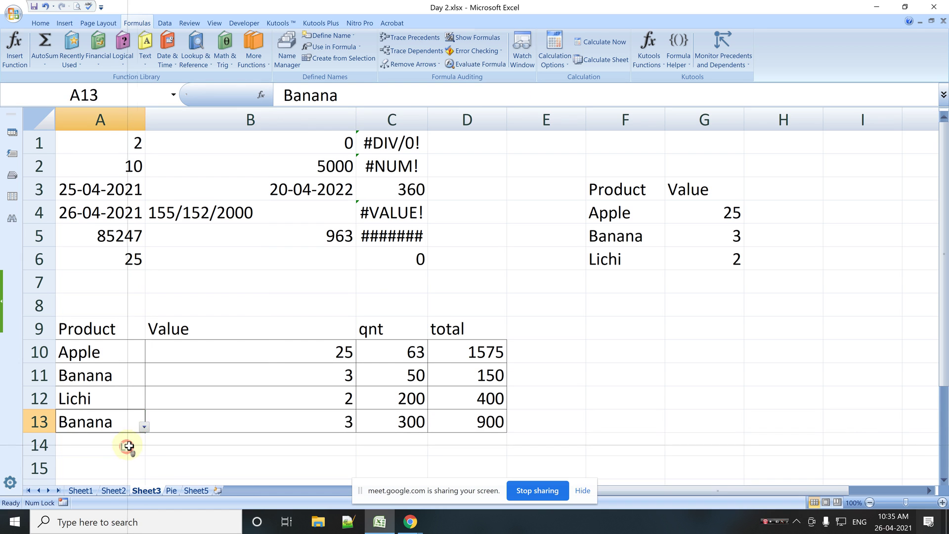
{"action": "left_click", "coordinate": [145, 427]}
{"action": "left_click", "coordinate": [118, 436]}
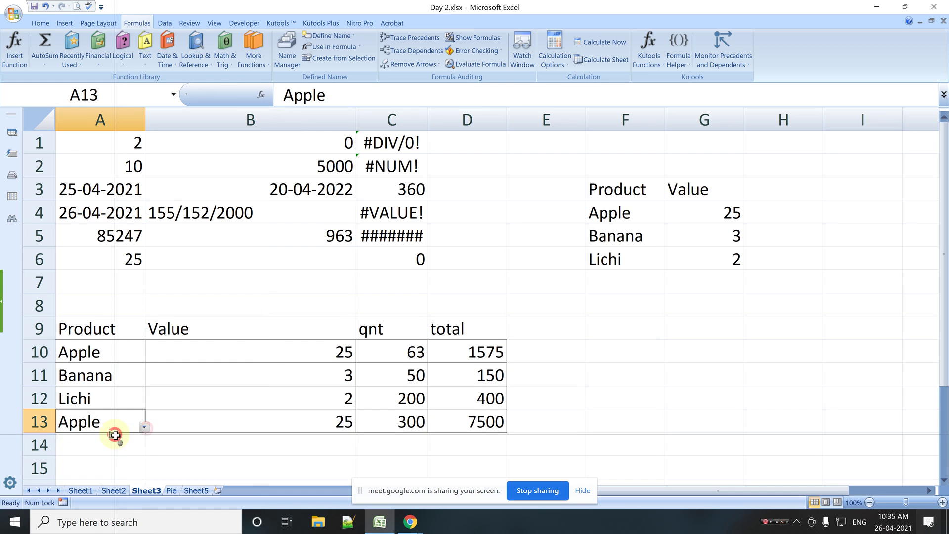
{"action": "left_click", "coordinate": [144, 426]}
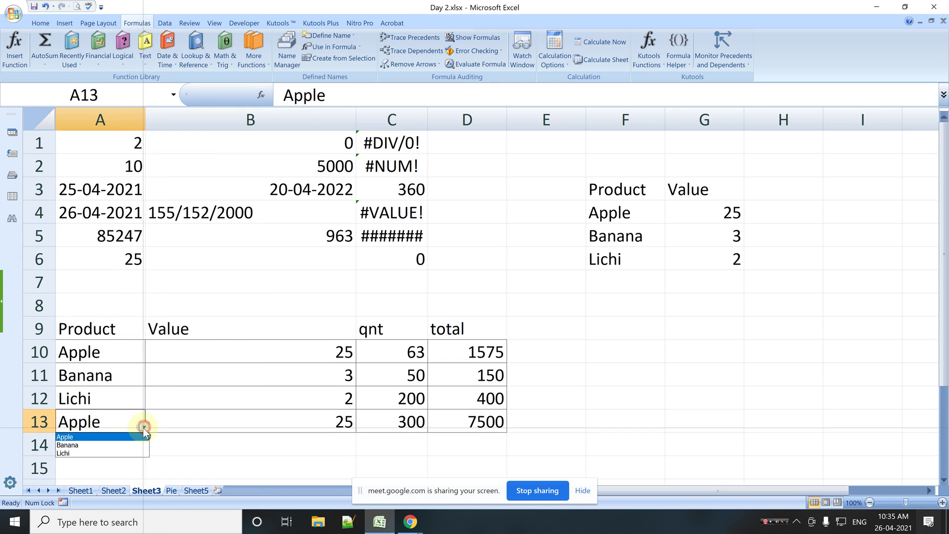
{"action": "left_click", "coordinate": [121, 421]}
{"action": "key", "text": "Delete"}
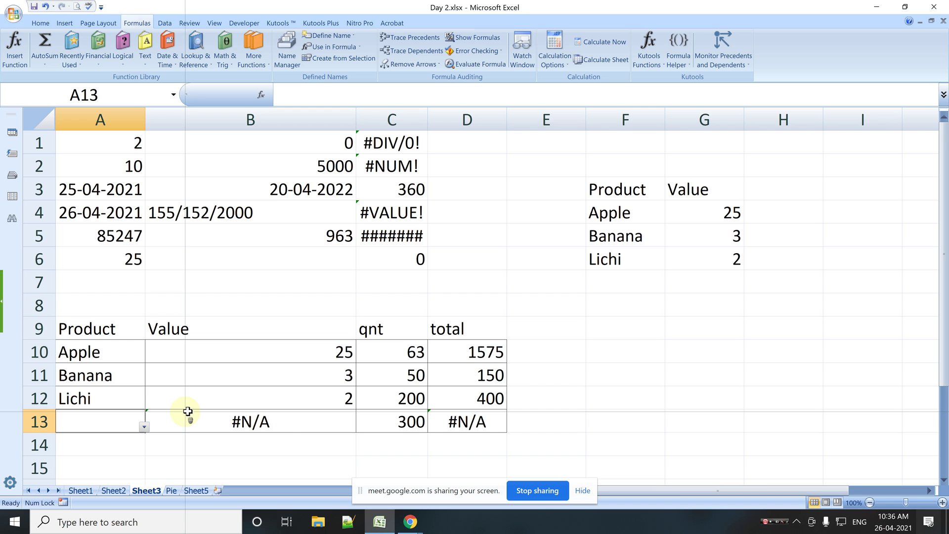
{"action": "left_click", "coordinate": [171, 490]}
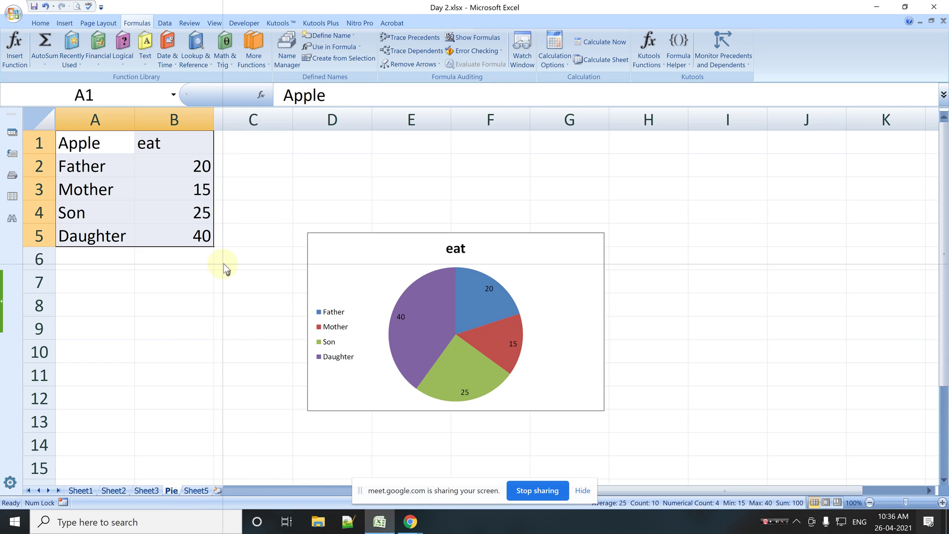
{"action": "mouse_move", "coordinate": [417, 322]}
{"action": "left_mouse_down"}
{"action": "mouse_move", "coordinate": [395, 308]}
{"action": "mouse_move", "coordinate": [439, 326]}
{"action": "left_mouse_up"}
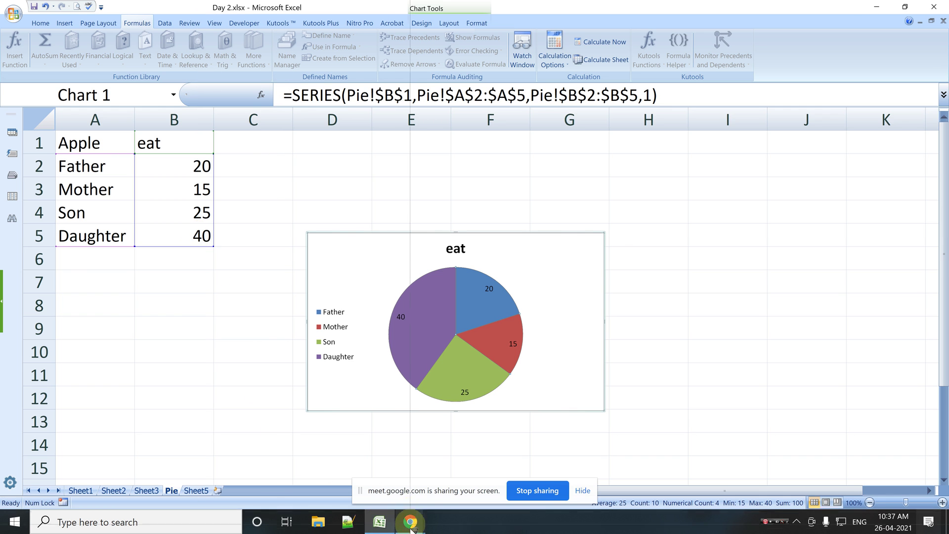
{"action": "mouse_move", "coordinate": [409, 522]}
{"action": "left_click", "coordinate": [346, 470]}
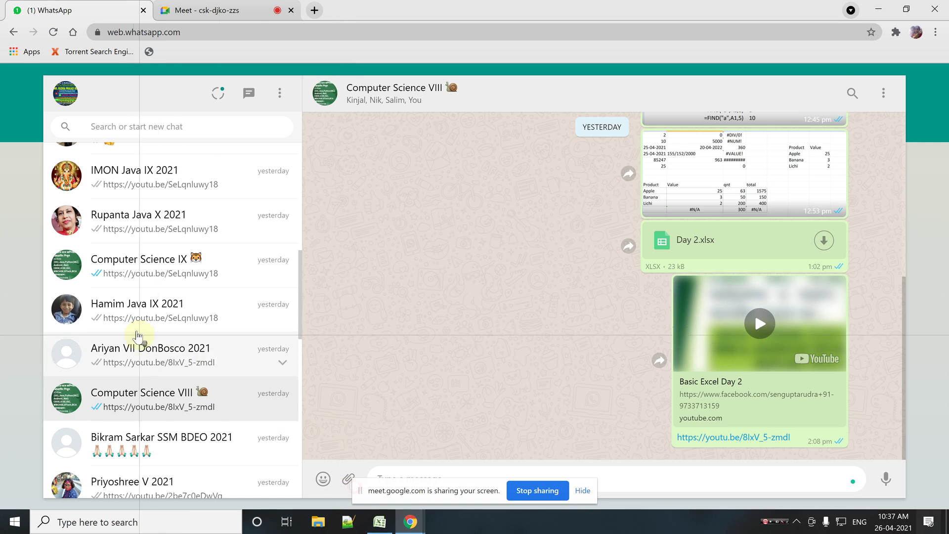
Step: Copy the meeting code from the contact's chat and post it in the Computer XII 2021 group
{"action": "scroll", "coordinate": [138, 341], "scroll_direction": "up", "scroll_amount": 4}
{"action": "scroll", "coordinate": [137, 351], "scroll_direction": "up", "scroll_amount": 5}
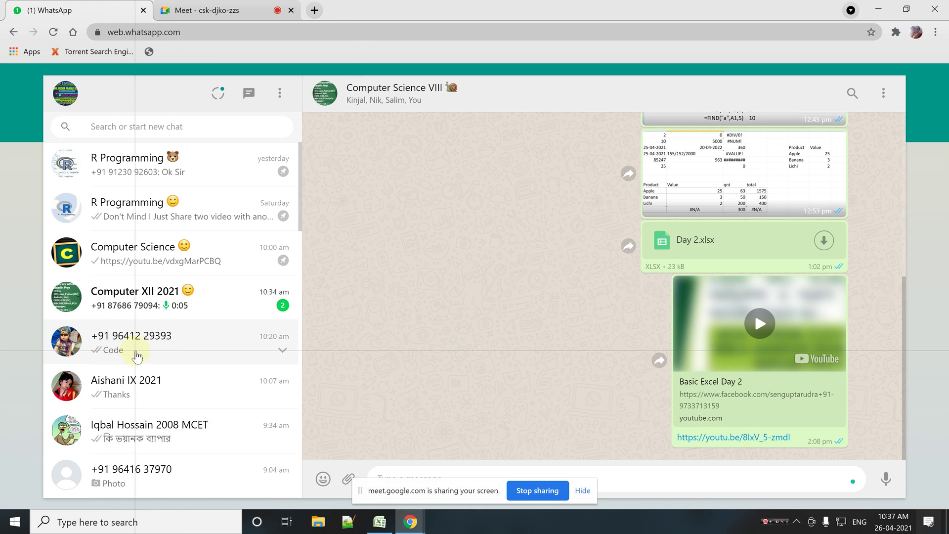
{"action": "left_click", "coordinate": [139, 347]}
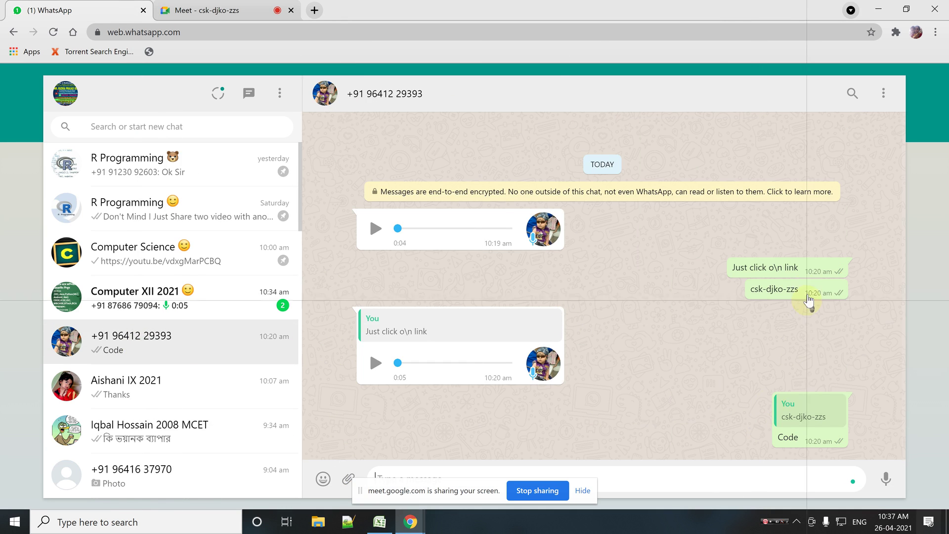
{"action": "left_click_drag", "start_coordinate": [800, 289], "coordinate": [747, 291]}
{"action": "key", "text": "ctrl+c"}
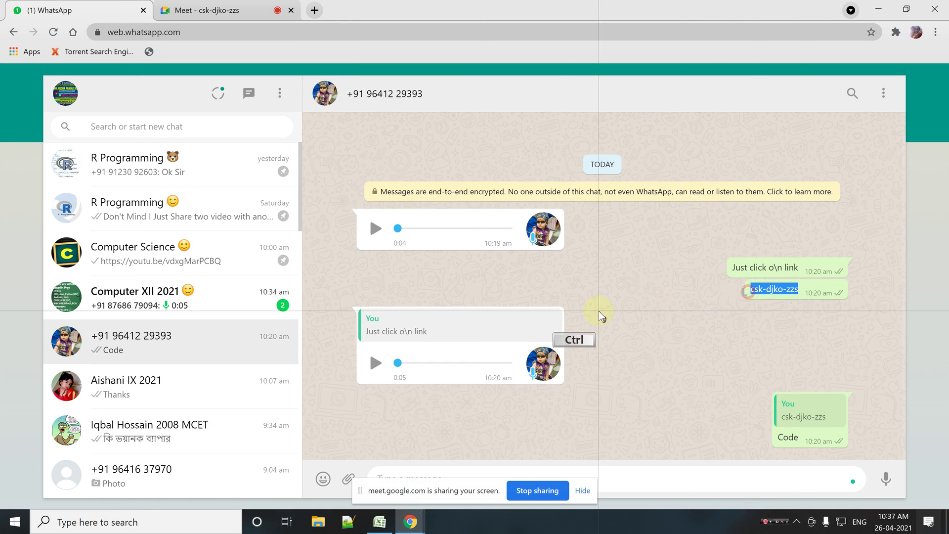
{"action": "left_click", "coordinate": [169, 296]}
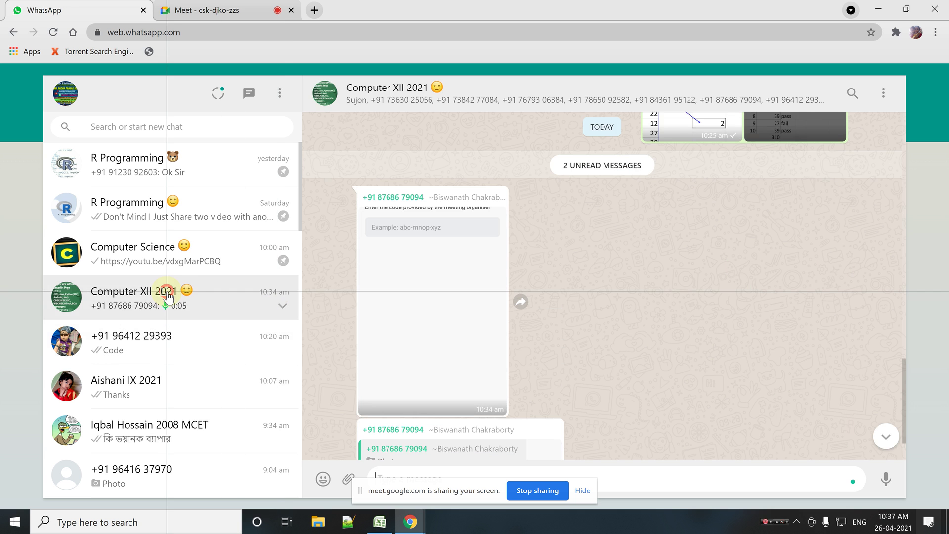
{"action": "key", "text": "ctrl+v"}
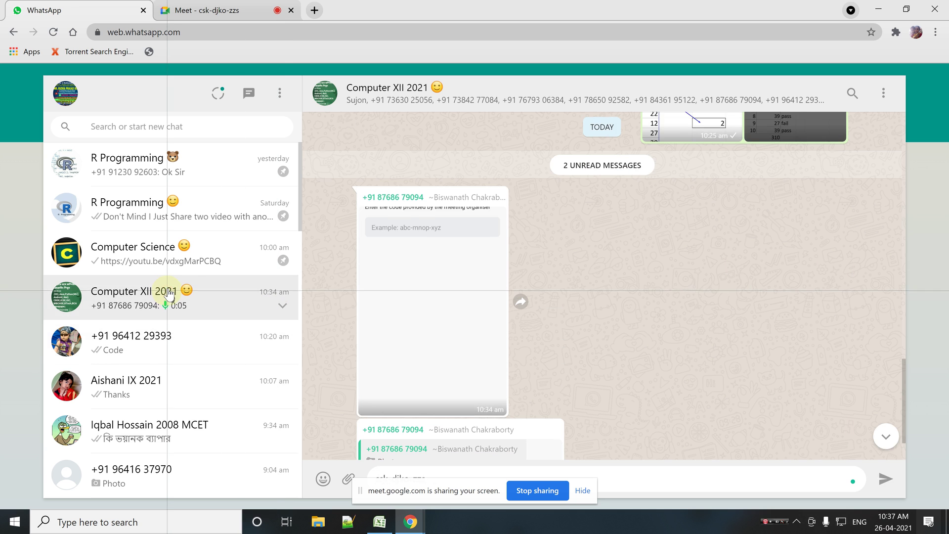
{"action": "key", "text": "Return"}
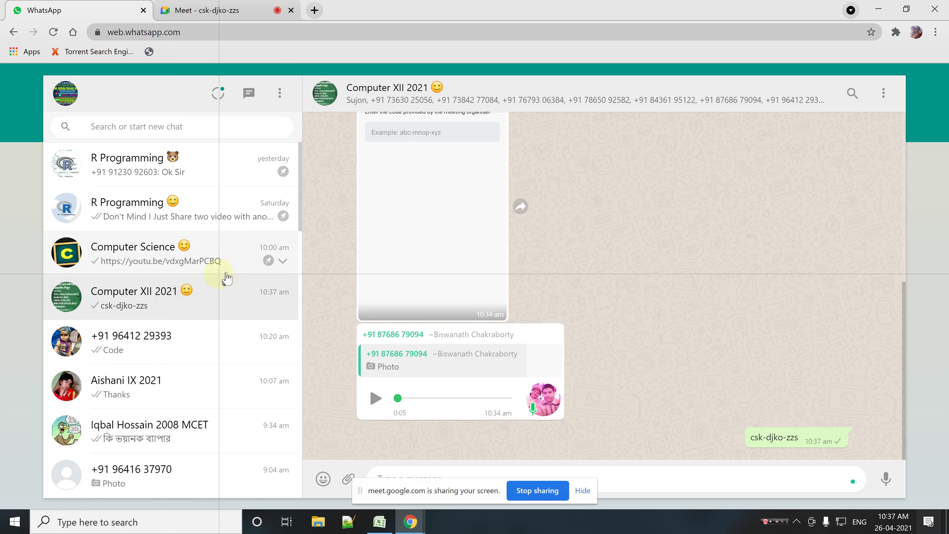
{"action": "left_click", "coordinate": [269, 12]}
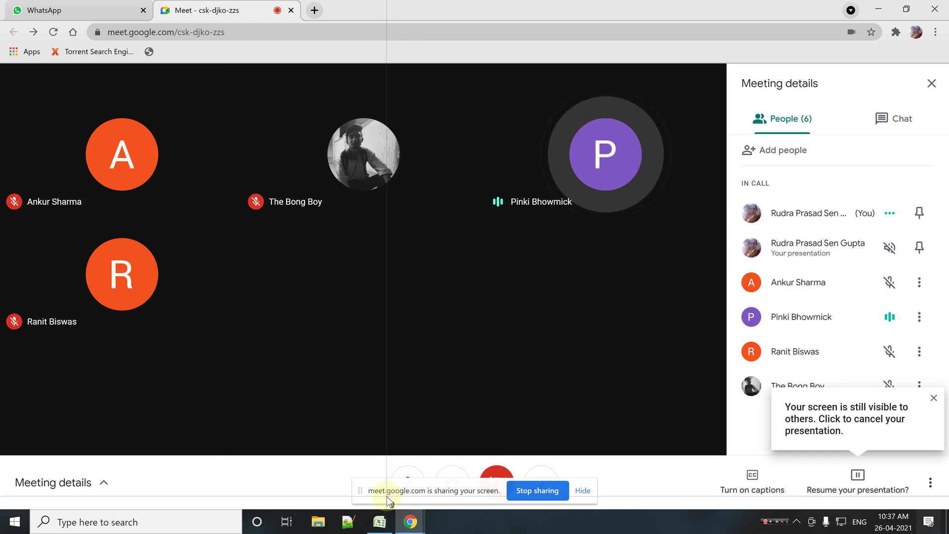
Step: Bring the Day 2.xlsx Excel workbook back in front from the taskbar
{"action": "left_click", "coordinate": [374, 523]}
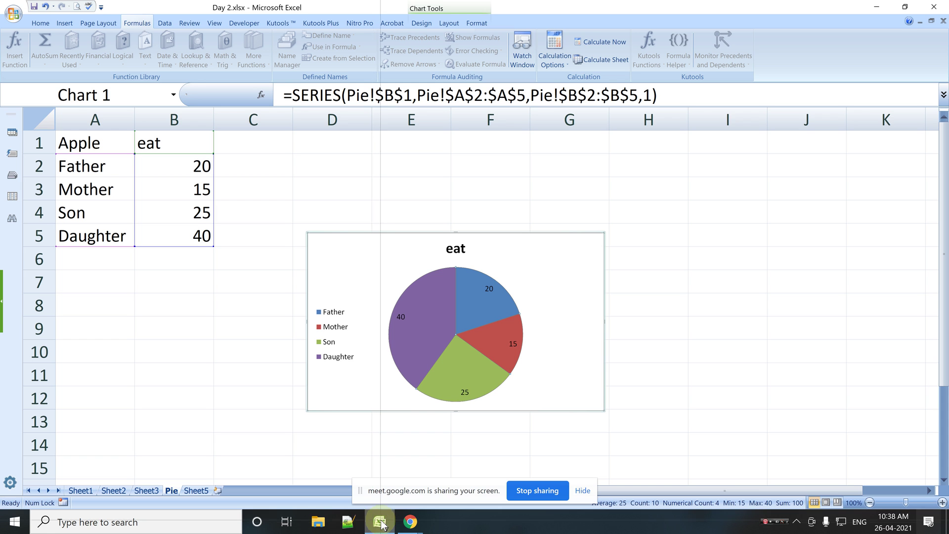
{"action": "mouse_move", "coordinate": [379, 522]}
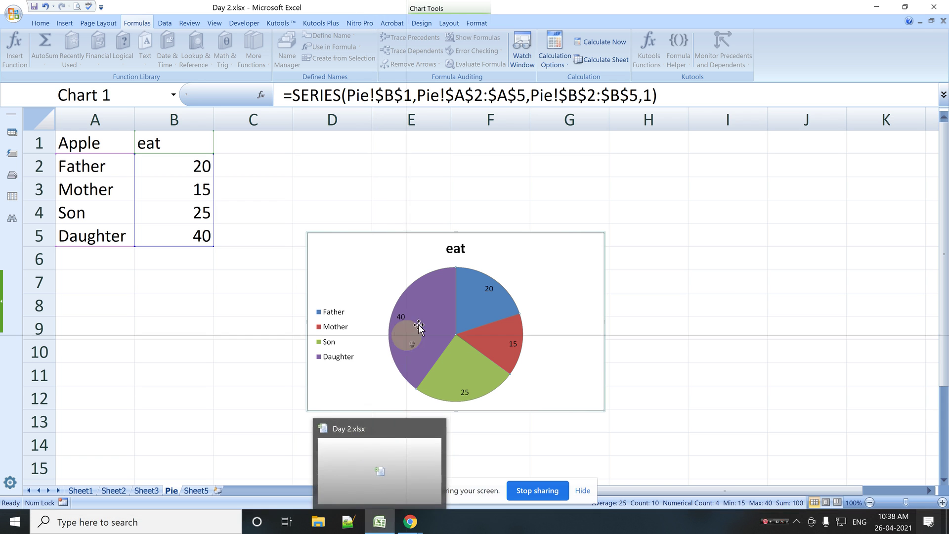
Step: Delete the Match line chart on Sheet5, briefly checking the Meet call before returning to Excel
{"action": "left_click", "coordinate": [195, 490]}
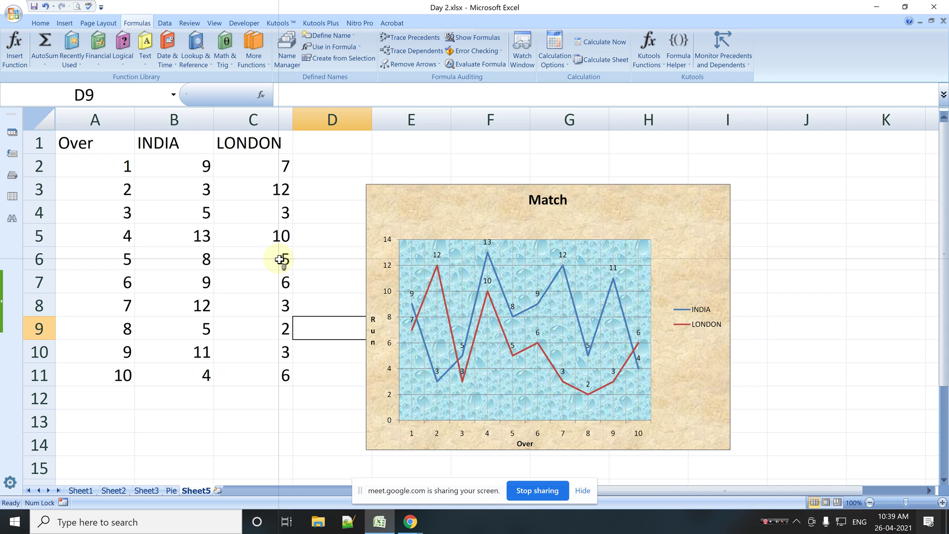
{"action": "left_click", "coordinate": [428, 211]}
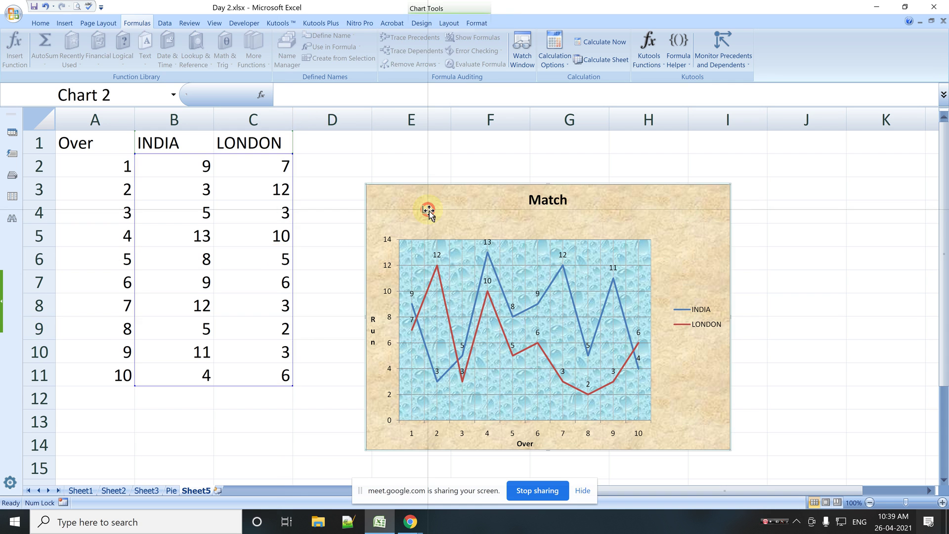
{"action": "key", "text": "Delete"}
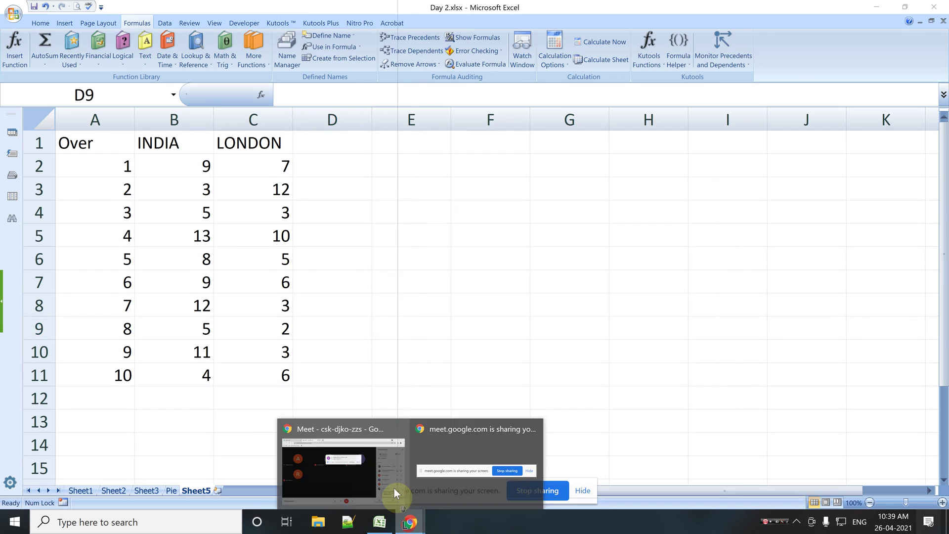
{"action": "left_click", "coordinate": [366, 474]}
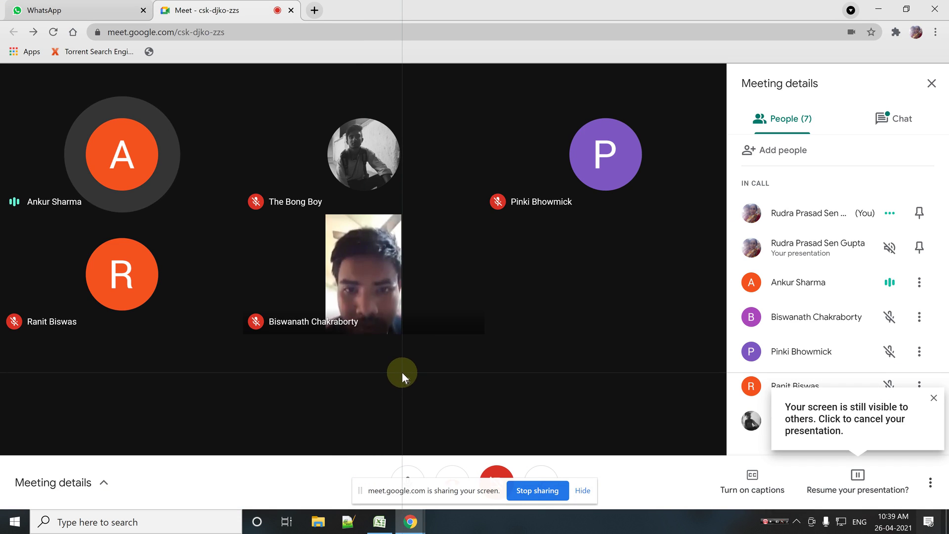
{"action": "left_click", "coordinate": [379, 522]}
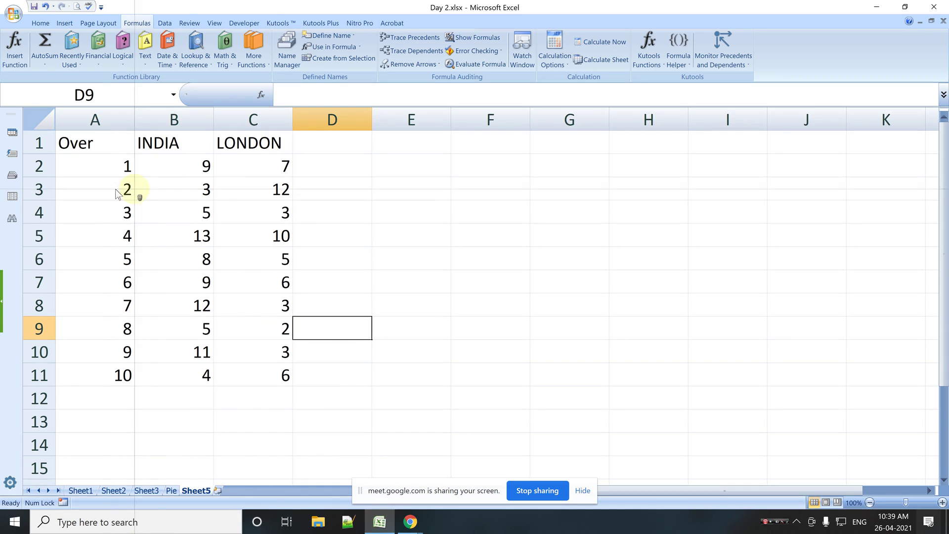
{"action": "left_click", "coordinate": [38, 167]}
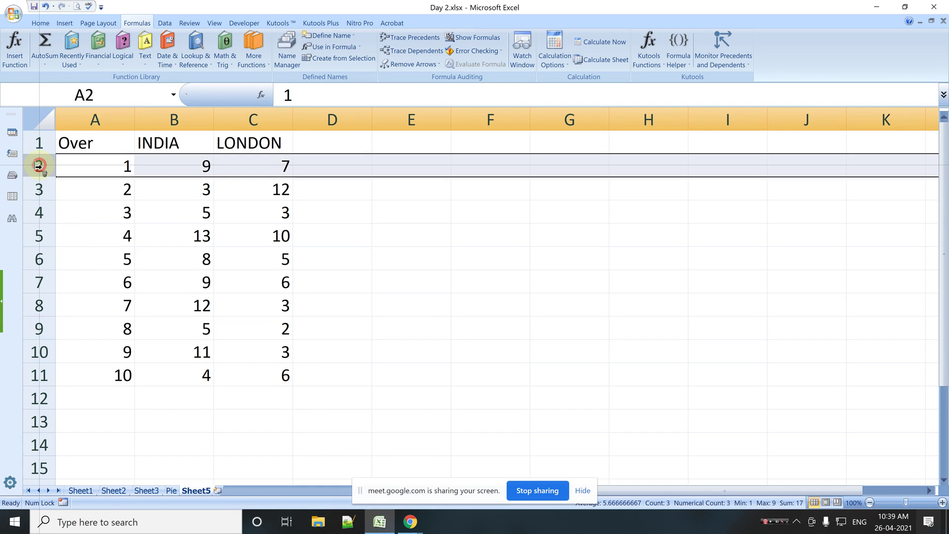
{"action": "right_click", "coordinate": [38, 167]}
{"action": "left_click", "coordinate": [58, 224]}
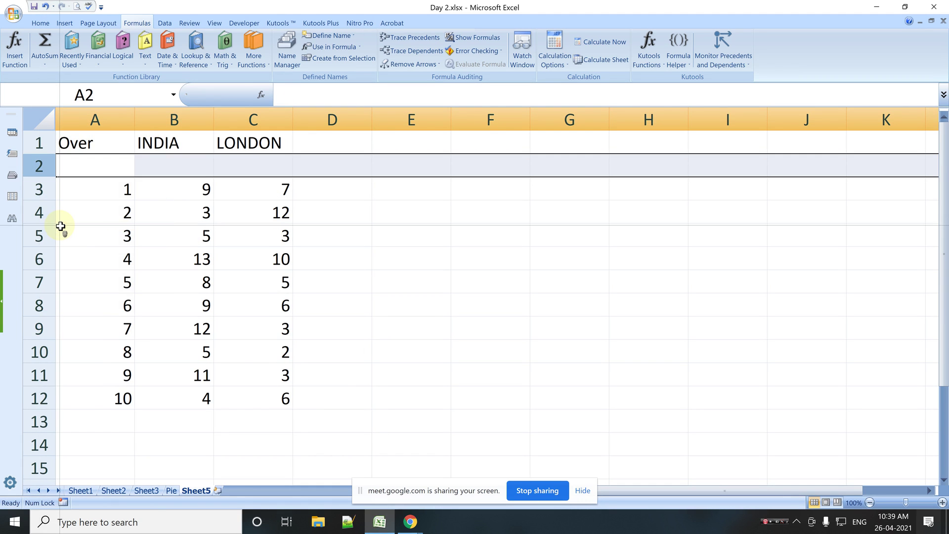
{"action": "key", "text": "ctrl+y"}
{"action": "key", "text": "ctrl+y"}
{"action": "key", "text": "ctrl+y"}
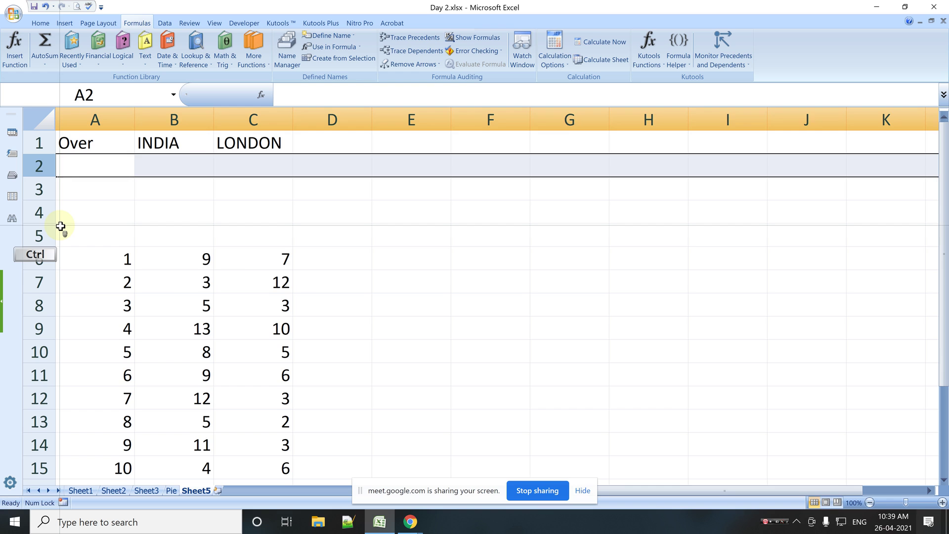
{"action": "key", "text": "ctrl+z"}
{"action": "key", "text": "ctrl+z"}
{"action": "key", "text": "ctrl+z"}
{"action": "key", "text": "ctrl+z"}
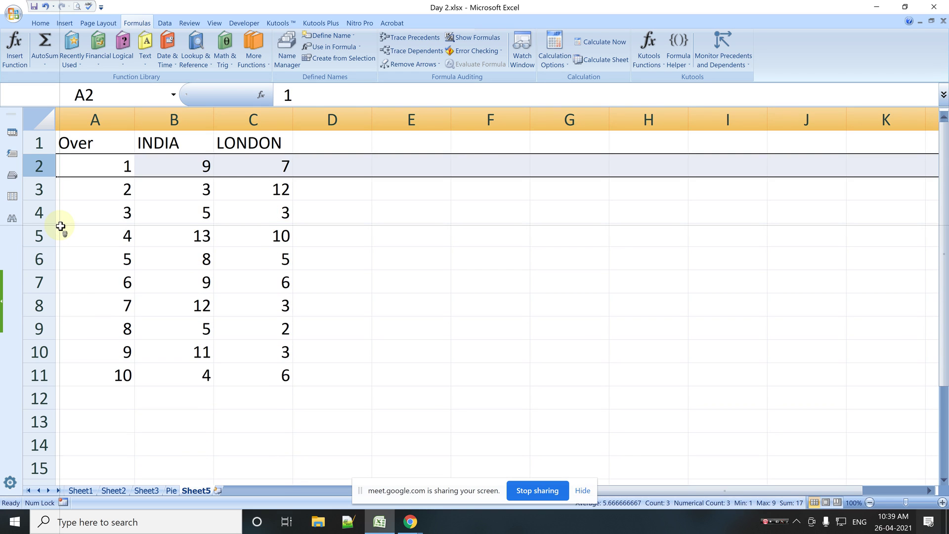
{"action": "left_click_drag", "start_coordinate": [39, 166], "coordinate": [39, 204]}
{"action": "right_click", "coordinate": [38, 210]}
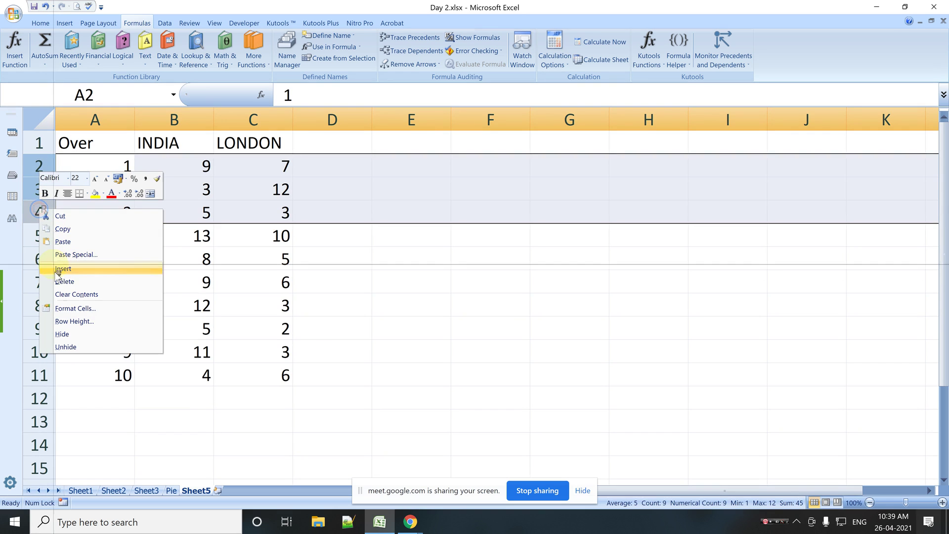
{"action": "left_click", "coordinate": [72, 336]}
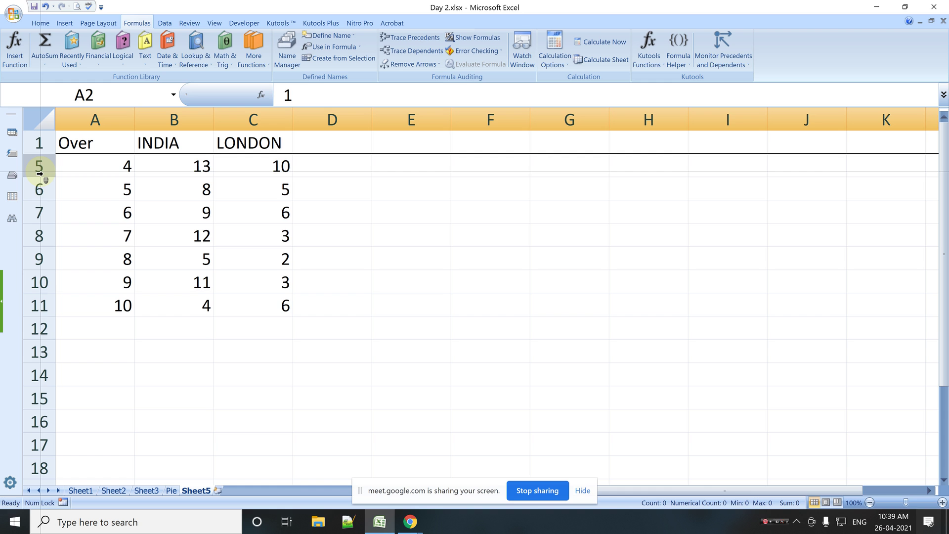
{"action": "key", "text": "ctrl+z"}
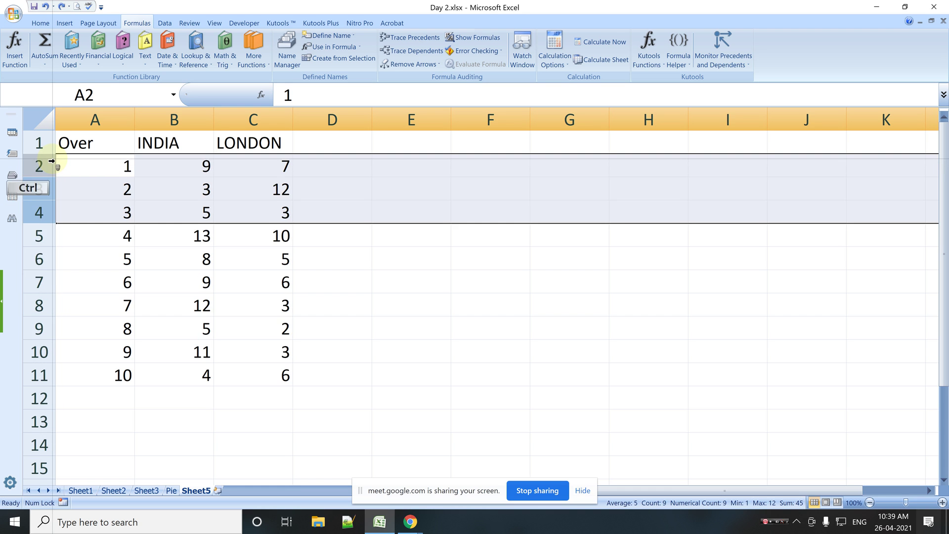
{"action": "key", "text": "ctrl+y"}
{"action": "left_click_drag", "start_coordinate": [42, 145], "coordinate": [42, 168]}
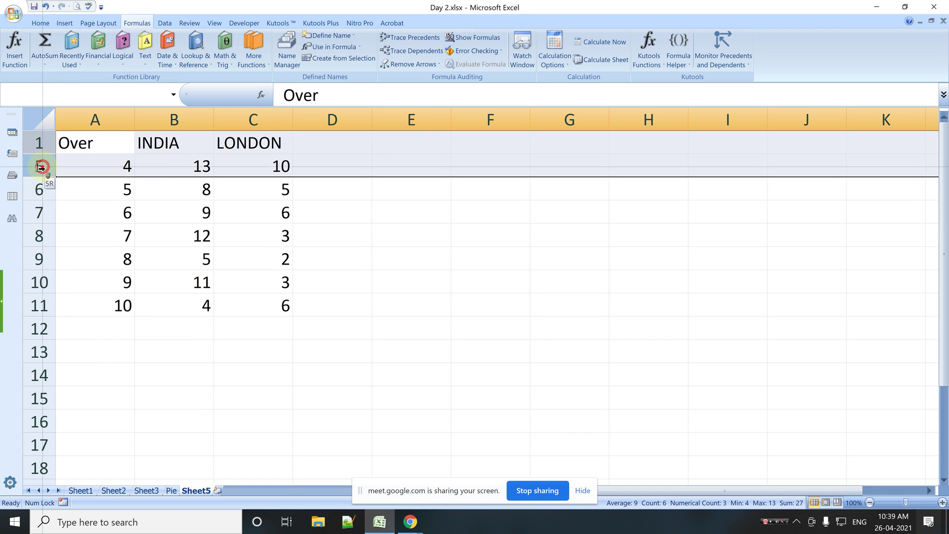
{"action": "right_click", "coordinate": [41, 167]}
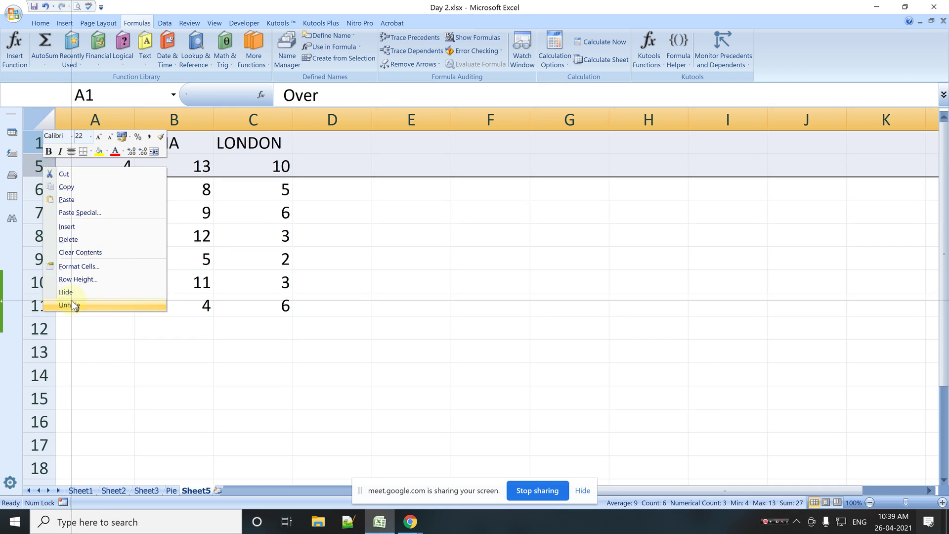
{"action": "left_click", "coordinate": [71, 304]}
{"action": "left_click", "coordinate": [174, 212]}
{"action": "left_click_drag", "start_coordinate": [174, 120], "coordinate": [244, 115]}
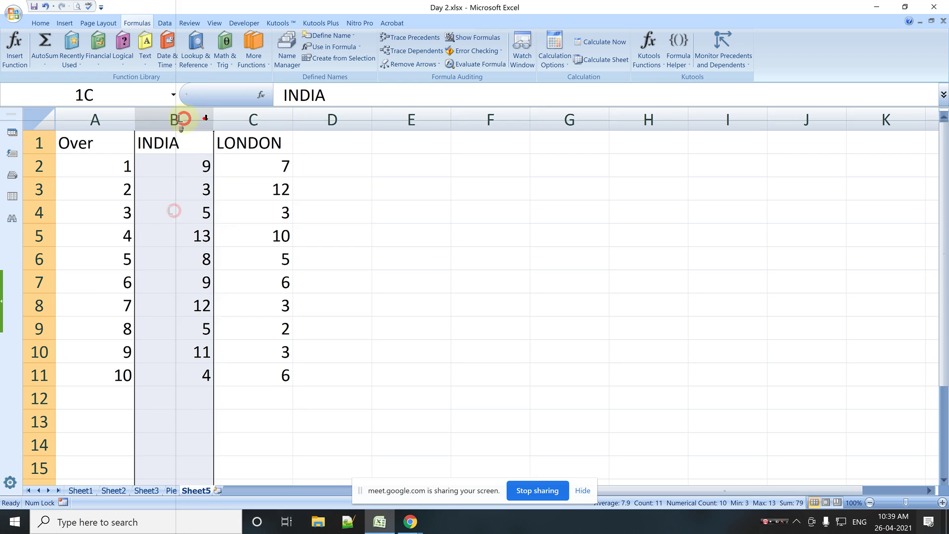
{"action": "right_click", "coordinate": [243, 115]}
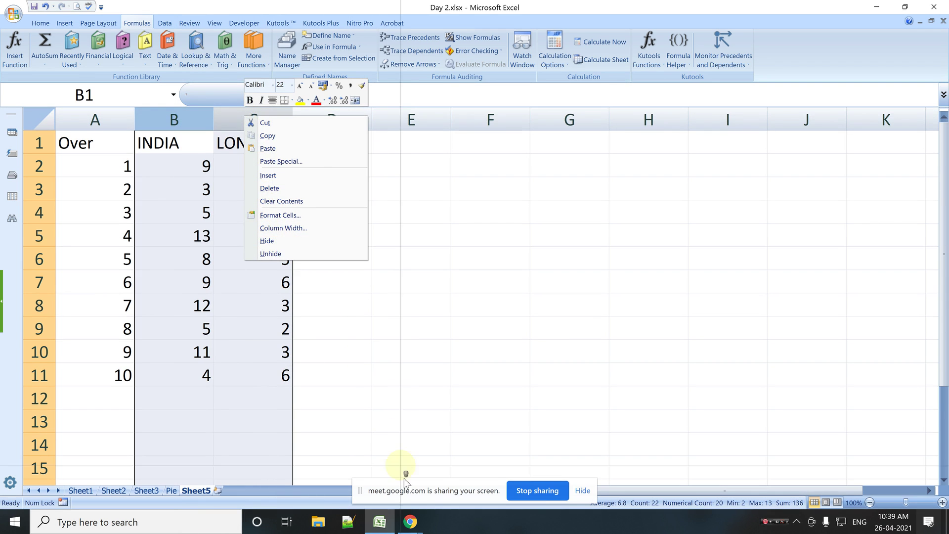
{"action": "left_click", "coordinate": [411, 522]}
{"action": "left_click", "coordinate": [343, 474]}
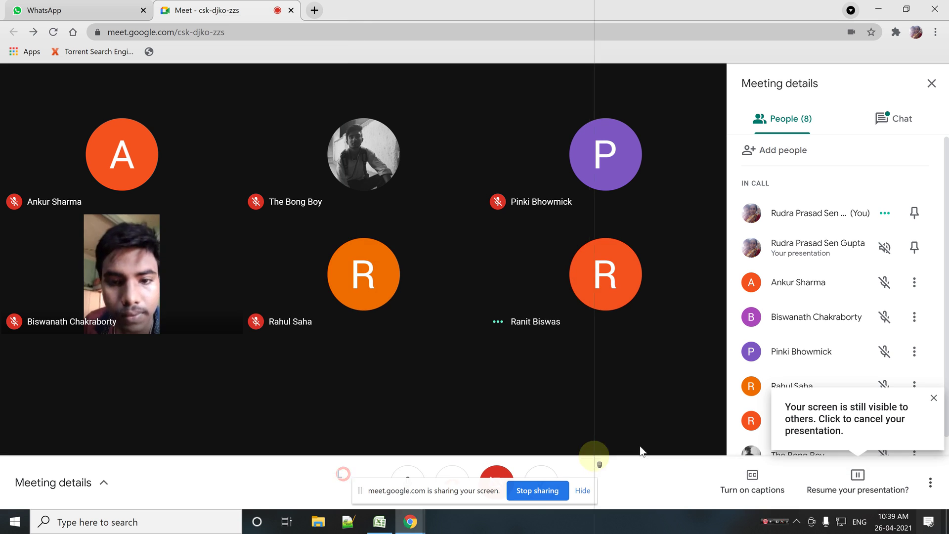
Step: Resume the paused screen presentation in Google Meet and return to the Excel workbook
{"action": "left_click", "coordinate": [842, 482]}
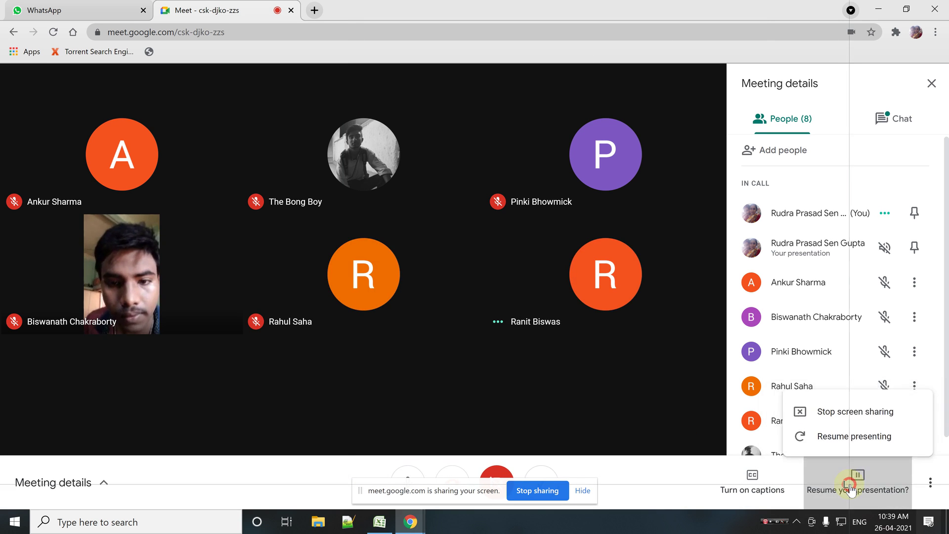
{"action": "left_click", "coordinate": [839, 425]}
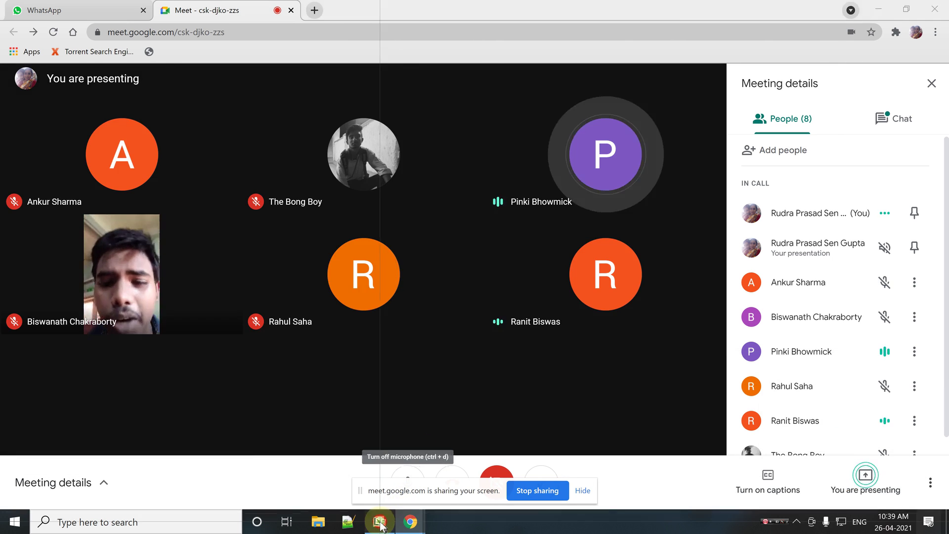
{"action": "left_click", "coordinate": [380, 523]}
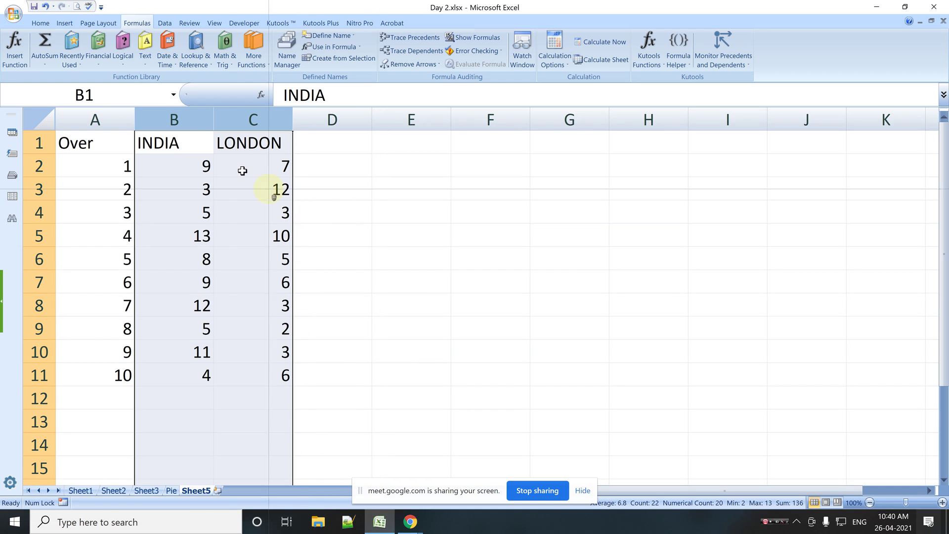
{"action": "right_click", "coordinate": [187, 124]}
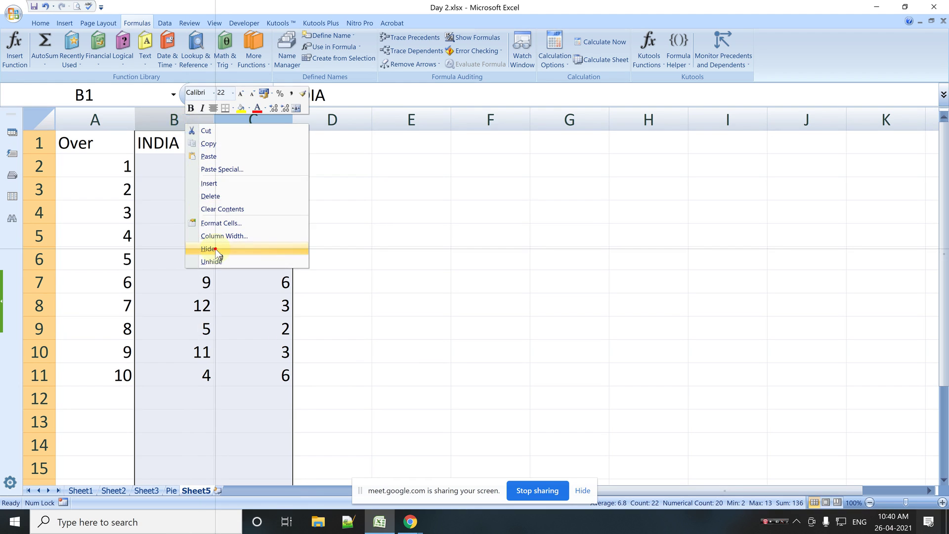
{"action": "left_click", "coordinate": [215, 248]}
{"action": "left_click_drag", "start_coordinate": [99, 120], "coordinate": [179, 120]}
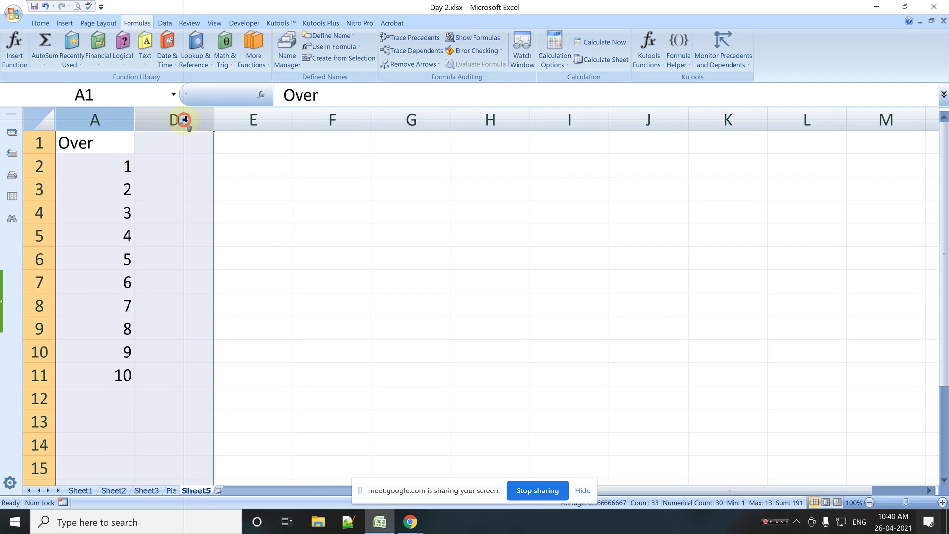
{"action": "right_click", "coordinate": [184, 120]}
{"action": "left_click", "coordinate": [217, 257]}
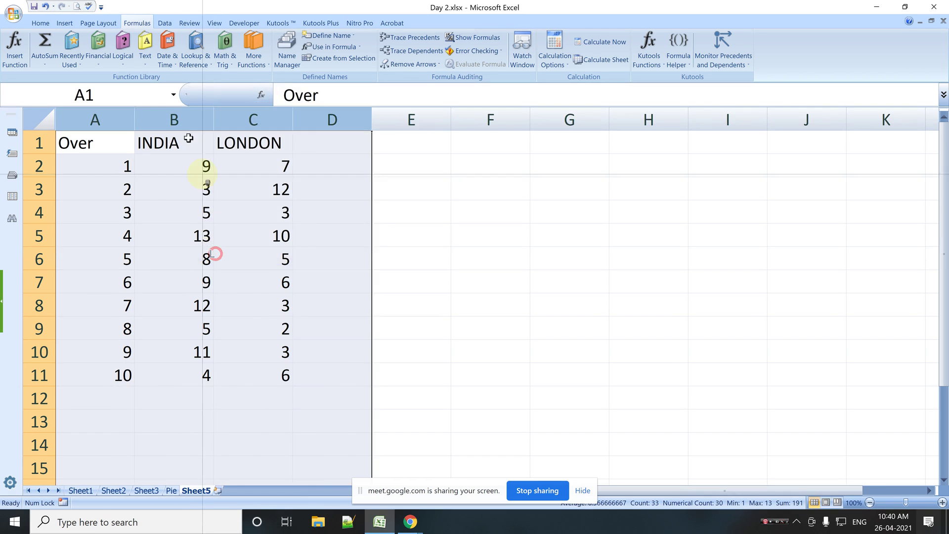
{"action": "left_click", "coordinate": [178, 119]}
{"action": "right_click", "coordinate": [180, 121]}
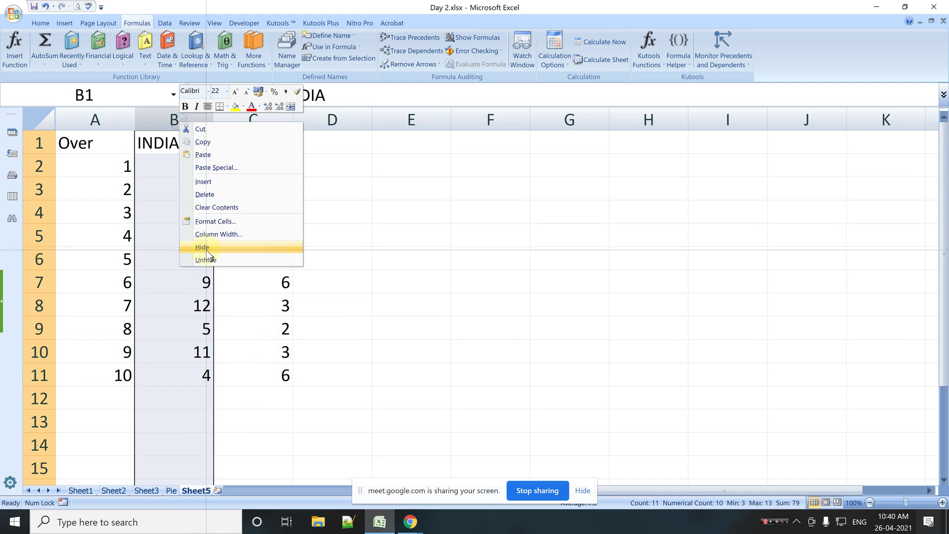
{"action": "left_click", "coordinate": [203, 195]}
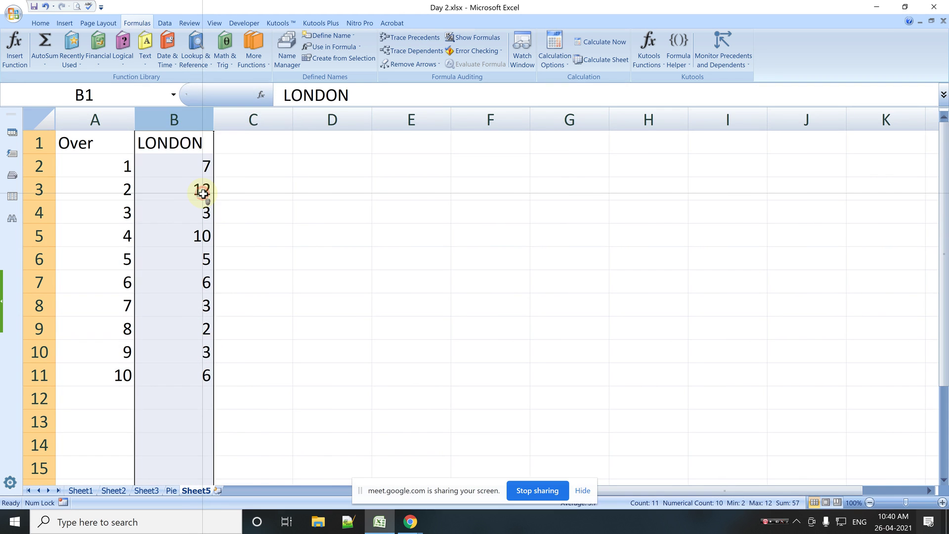
{"action": "key", "text": "ctrl+z"}
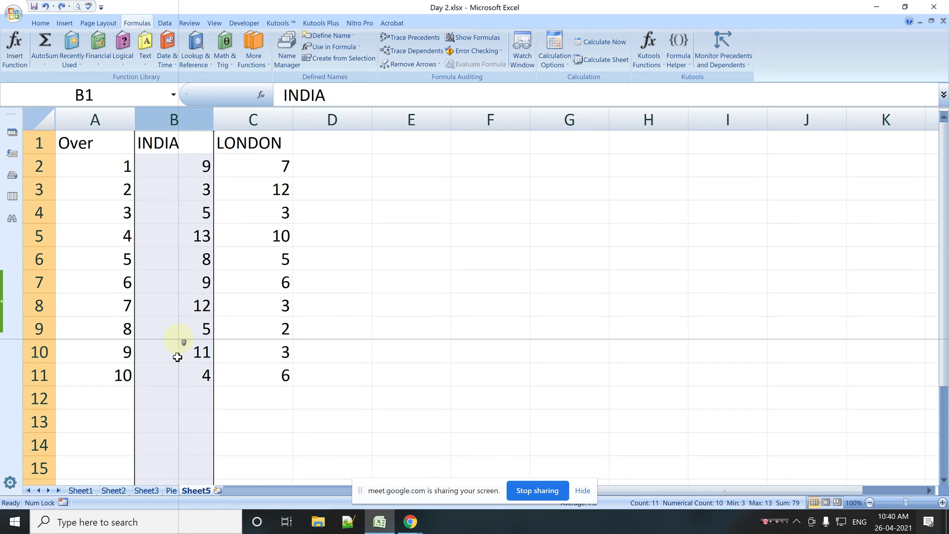
Step: Rename Sheet5 to 'Class XII', colour its tab red, and move it before Sheet1
{"action": "double_click", "coordinate": [200, 491]}
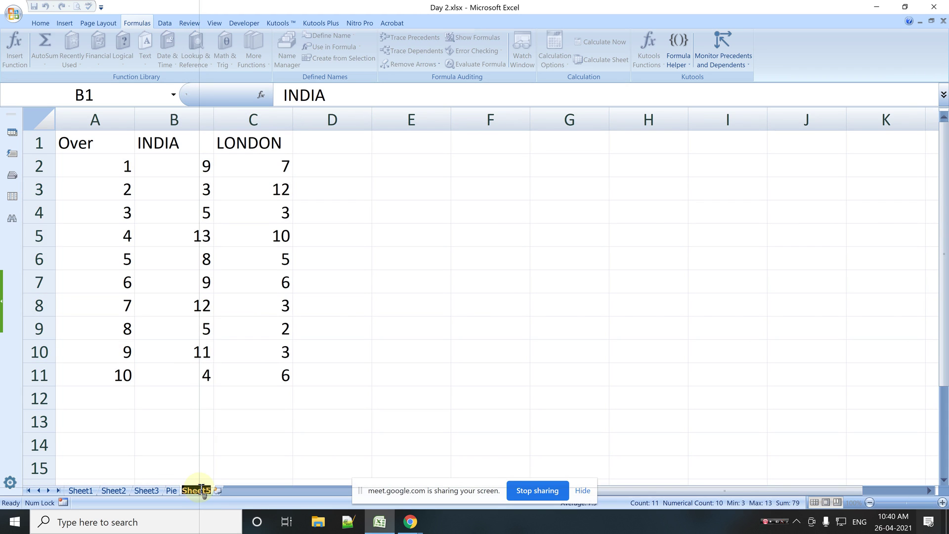
{"action": "type", "text": "Class XII"}
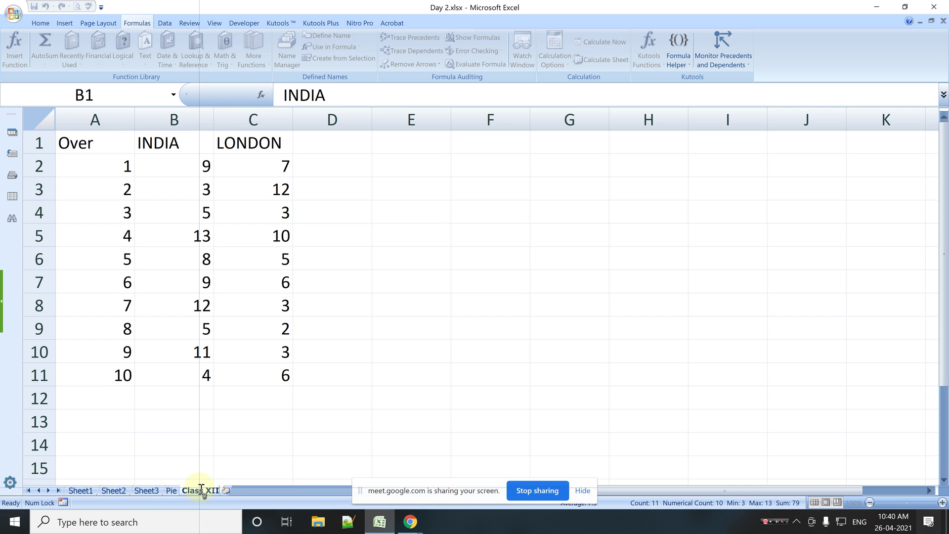
{"action": "key", "text": "Return"}
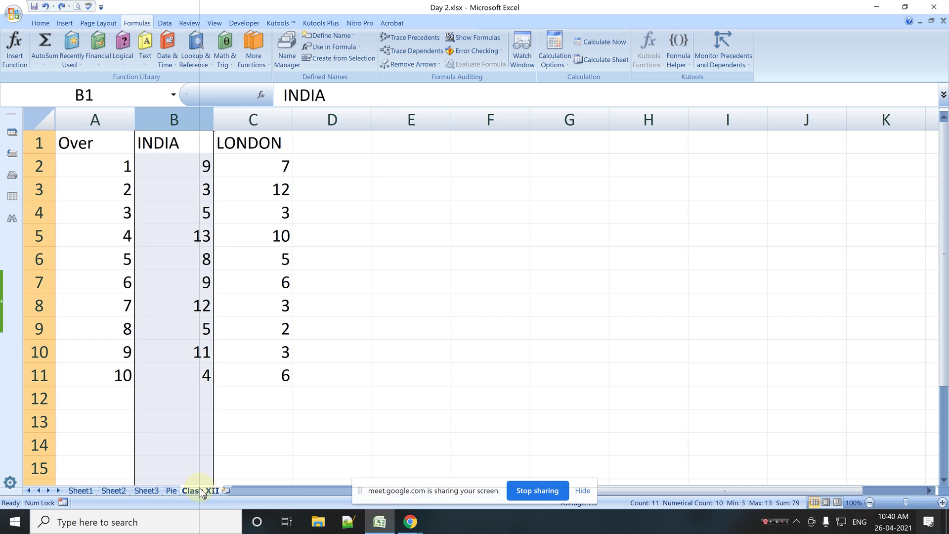
{"action": "right_click", "coordinate": [204, 491]}
{"action": "mouse_move", "coordinate": [234, 439]}
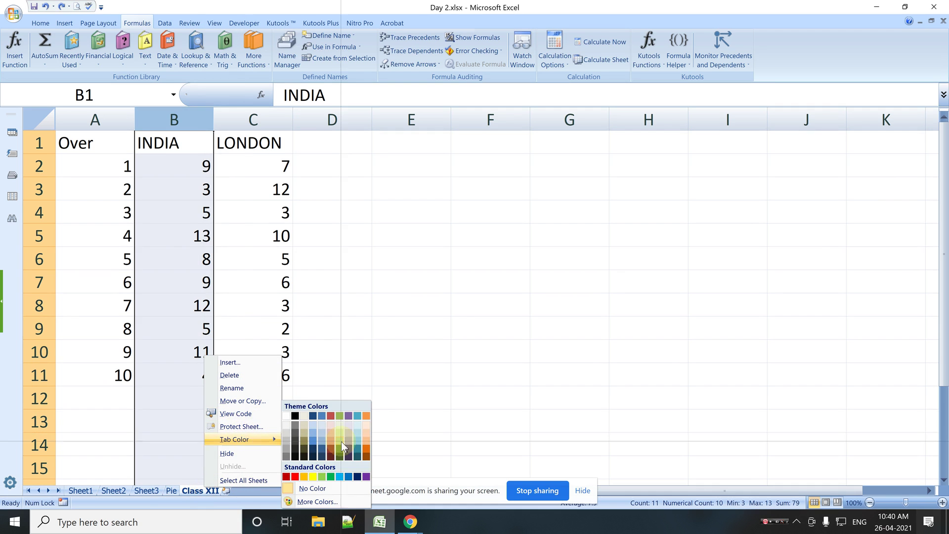
{"action": "left_click", "coordinate": [331, 446]}
{"action": "left_click", "coordinate": [363, 402]}
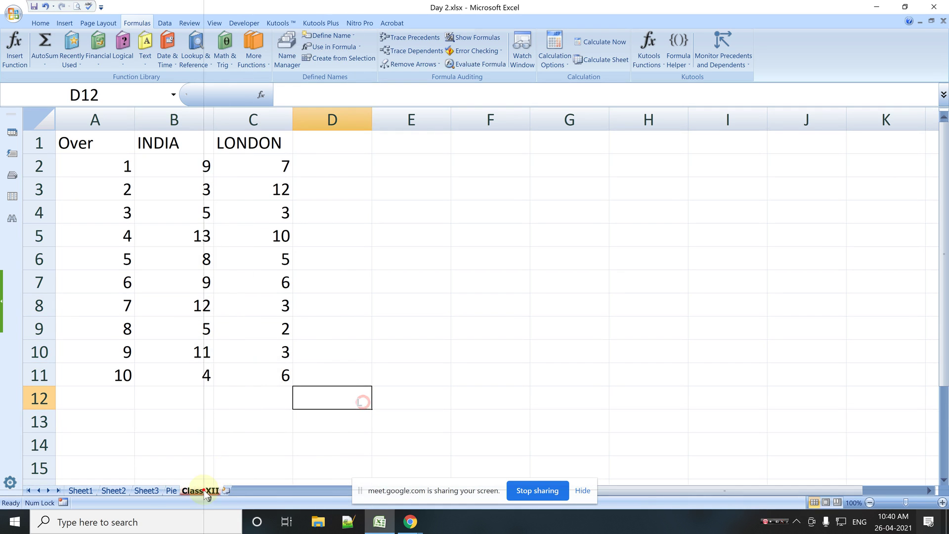
{"action": "left_click_drag", "start_coordinate": [93, 484], "coordinate": [80, 491]}
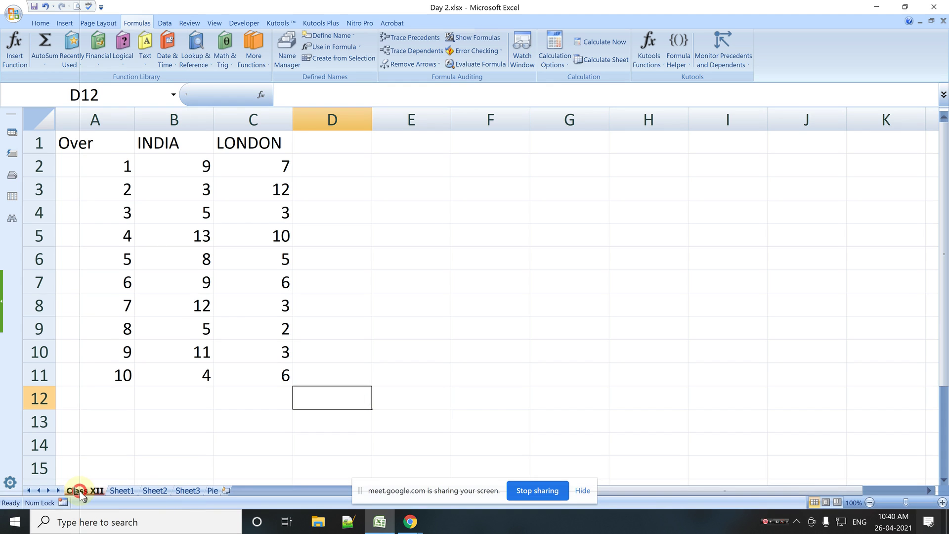
{"action": "left_click", "coordinate": [167, 440]}
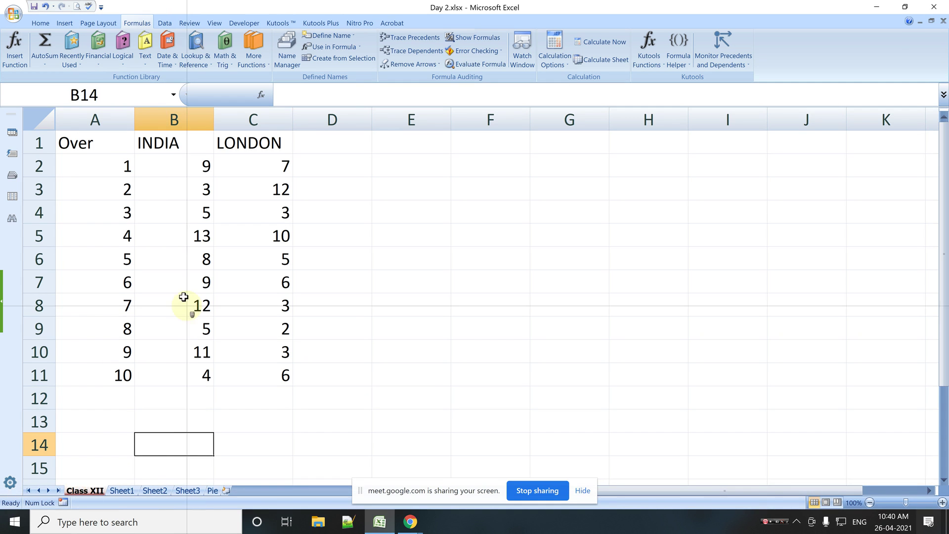
Step: Add borders to the Over, INDIA, LONDON table cells
{"action": "mouse_move", "coordinate": [92, 145]}
{"action": "left_mouse_down"}
{"action": "mouse_move", "coordinate": [275, 353]}
{"action": "mouse_move", "coordinate": [276, 374]}
{"action": "left_mouse_up"}
{"action": "left_click", "coordinate": [41, 23]}
{"action": "left_click", "coordinate": [128, 59]}
Step: Custom-sort the table by INDIA from largest to smallest
{"action": "left_click", "coordinate": [888, 54]}
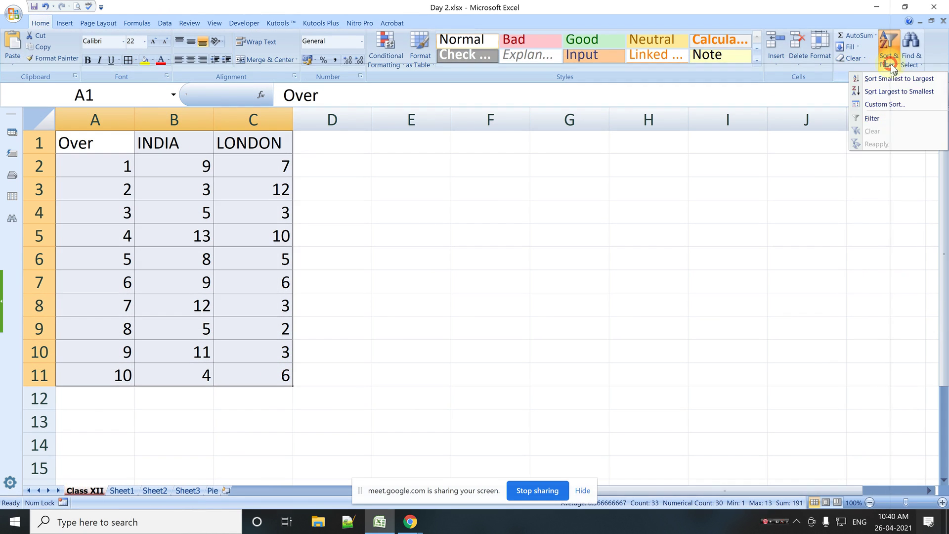
{"action": "left_click", "coordinate": [885, 105]}
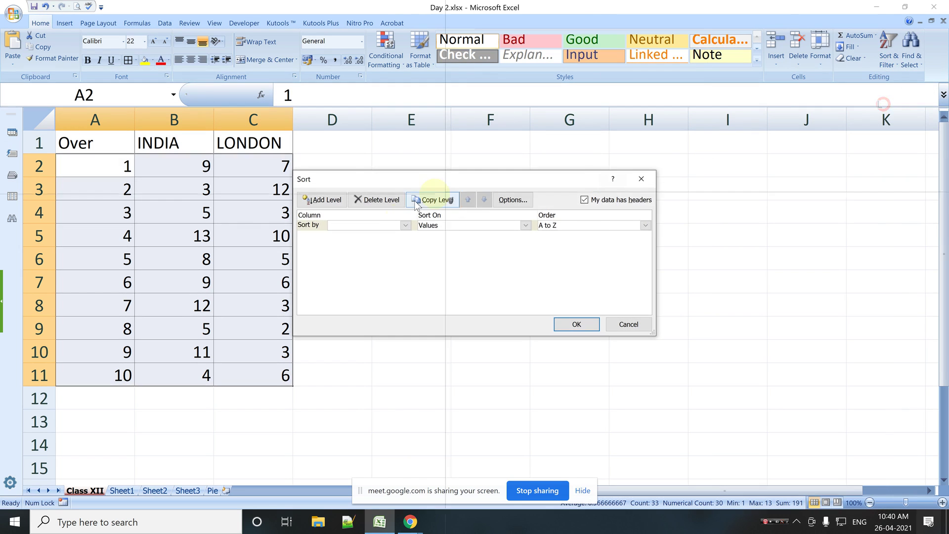
{"action": "left_click", "coordinate": [405, 225]}
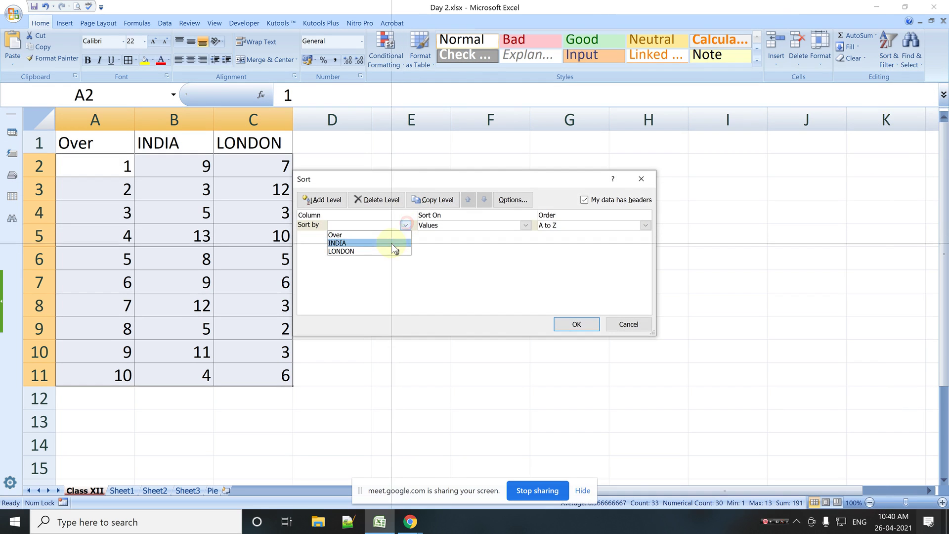
{"action": "left_click", "coordinate": [391, 243]}
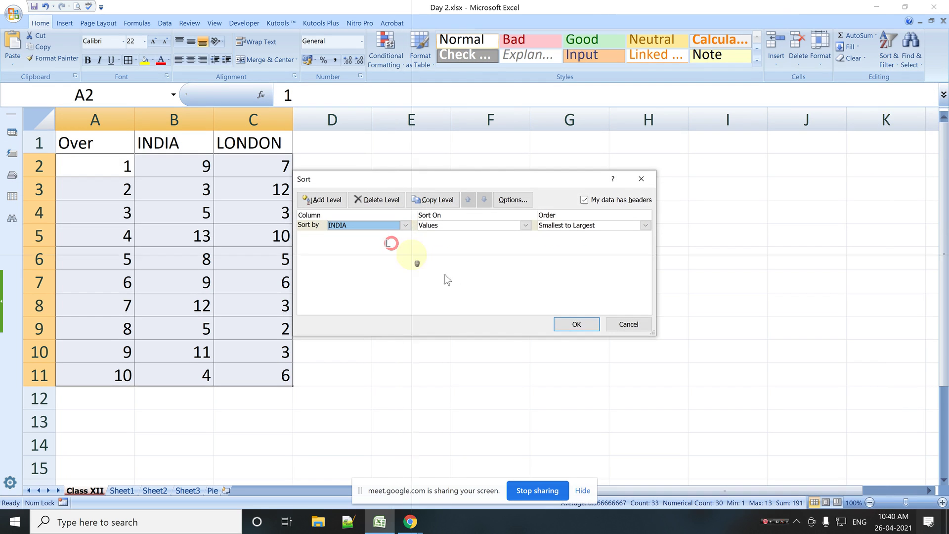
{"action": "left_click", "coordinate": [574, 225]}
{"action": "left_click", "coordinate": [572, 243]}
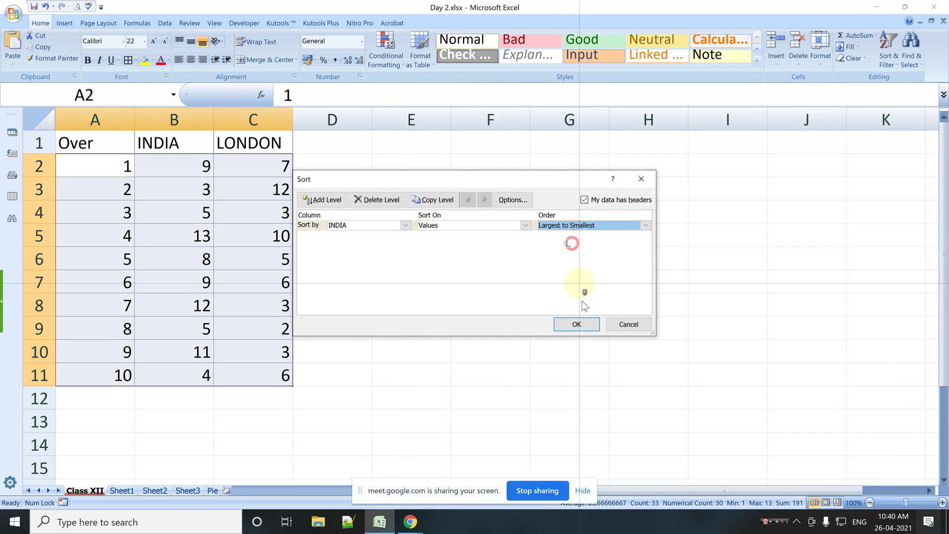
{"action": "left_click", "coordinate": [579, 322]}
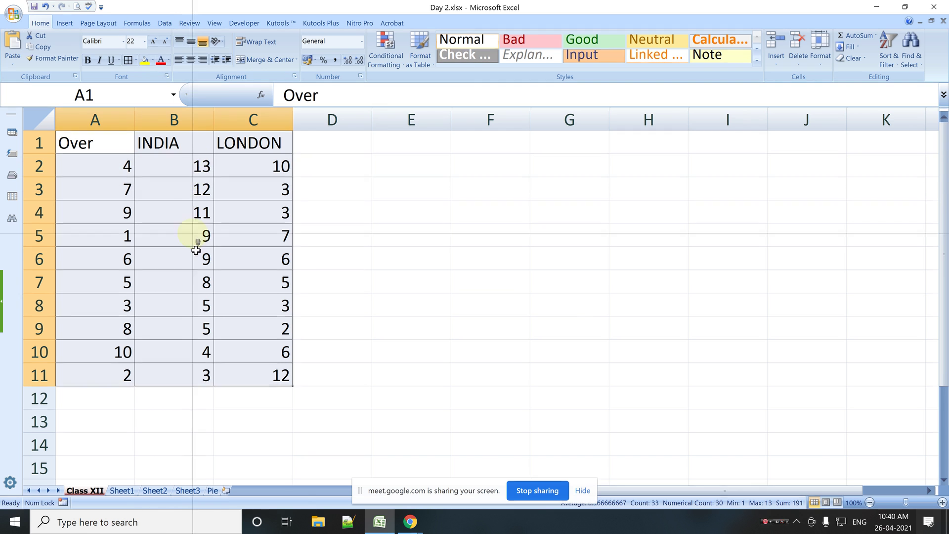
{"action": "left_click", "coordinate": [889, 49]}
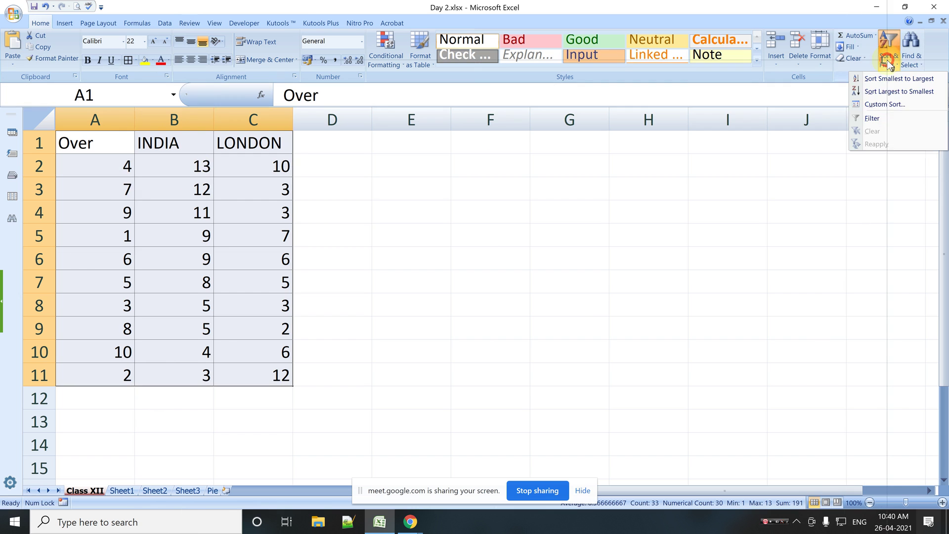
Step: Custom-sort the table by Over from largest to smallest
{"action": "left_click", "coordinate": [893, 103]}
{"action": "left_click", "coordinate": [135, 99]}
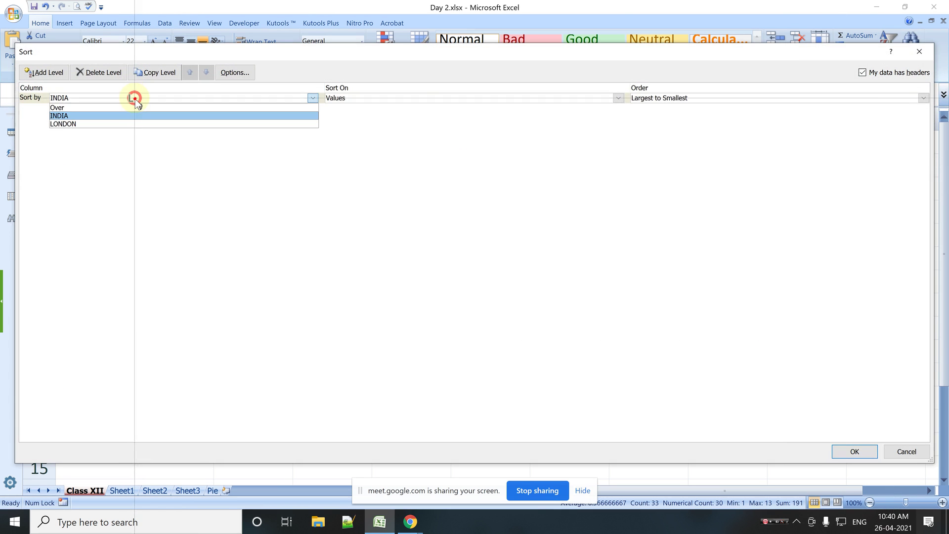
{"action": "left_click", "coordinate": [124, 105]}
{"action": "left_click", "coordinate": [858, 452]}
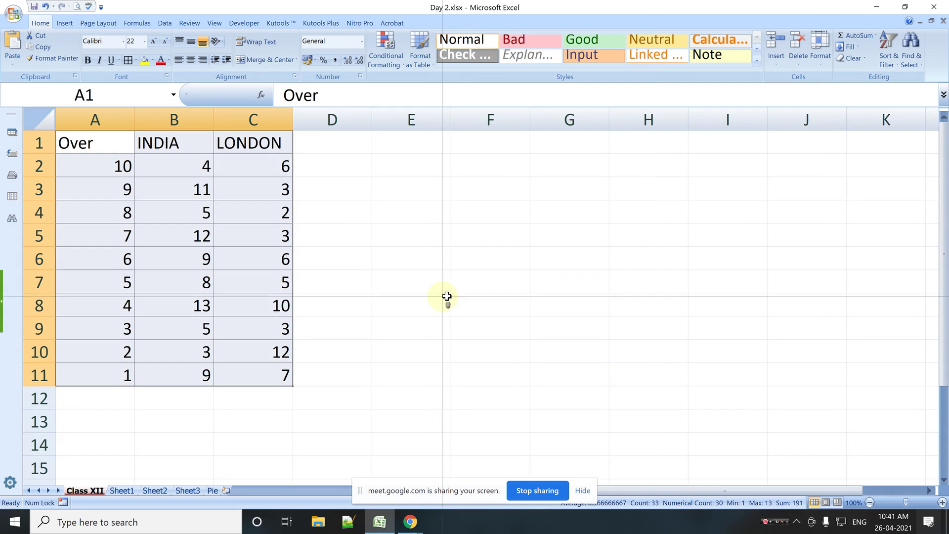
Step: Re-sort the table by Over from smallest to largest, running 1 to 10
{"action": "left_click", "coordinate": [887, 52]}
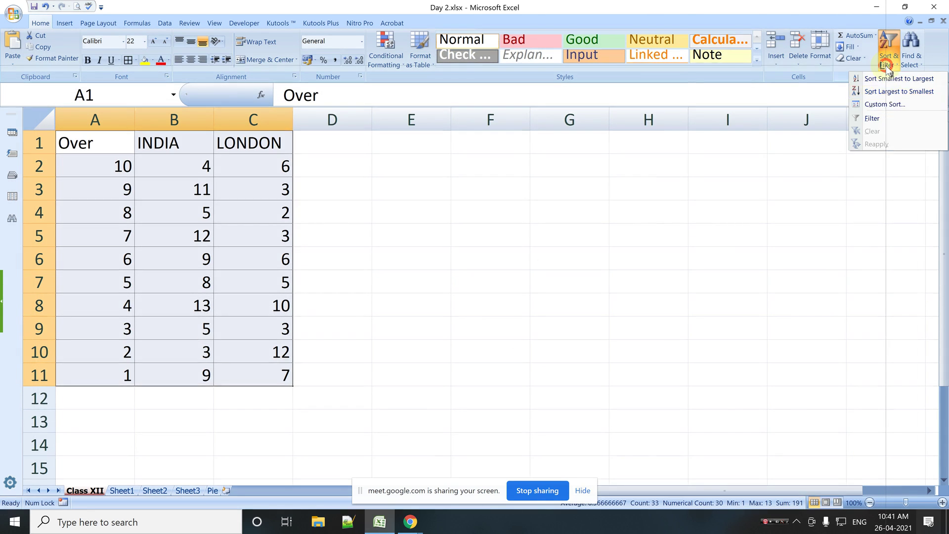
{"action": "left_click", "coordinate": [894, 106]}
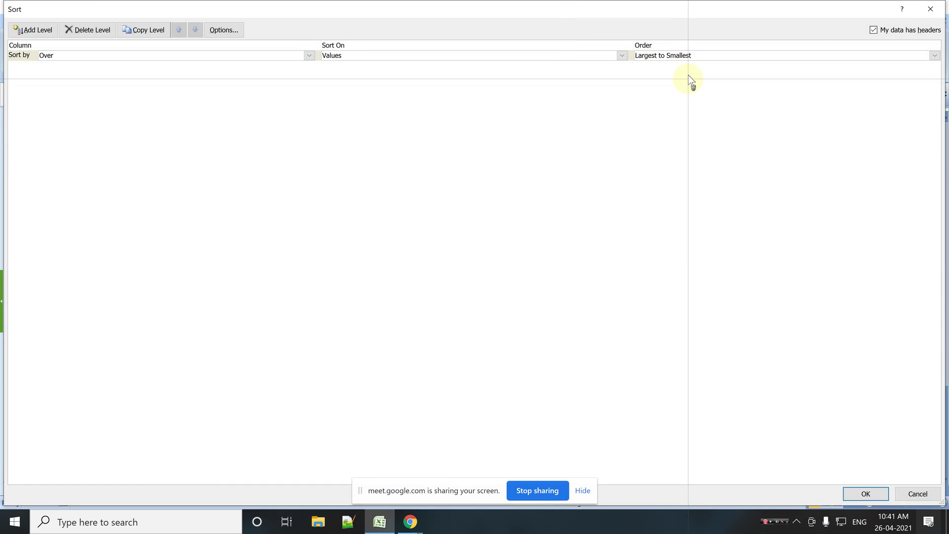
{"action": "left_click", "coordinate": [683, 55]}
{"action": "left_click", "coordinate": [668, 65]}
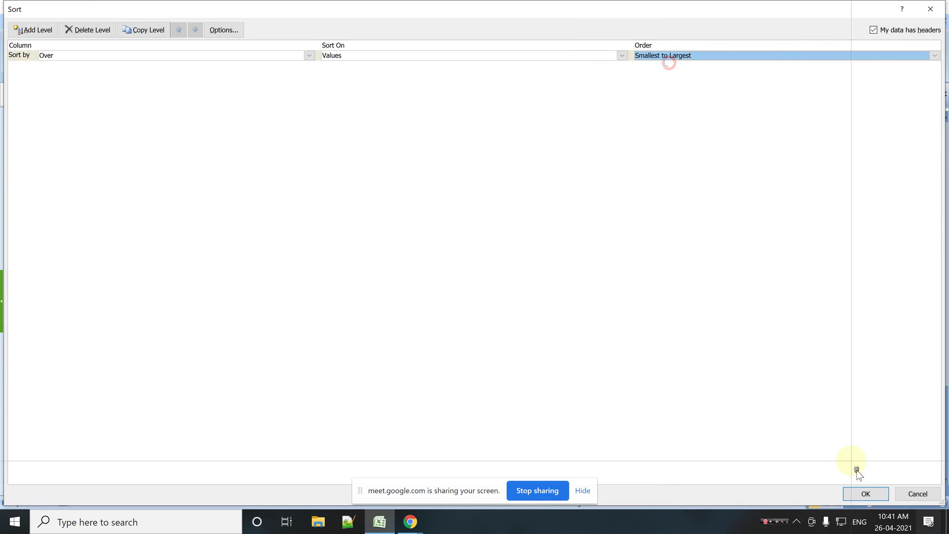
{"action": "left_click", "coordinate": [866, 493]}
{"action": "left_click", "coordinate": [273, 144]}
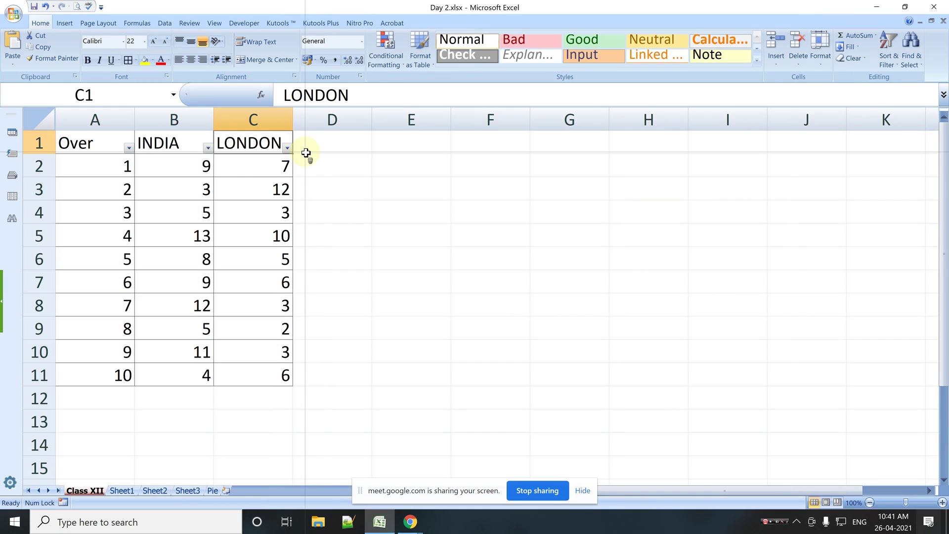
Step: Head column D 'Month' and fill Jan through Oct down to D11
{"action": "left_click", "coordinate": [323, 148]}
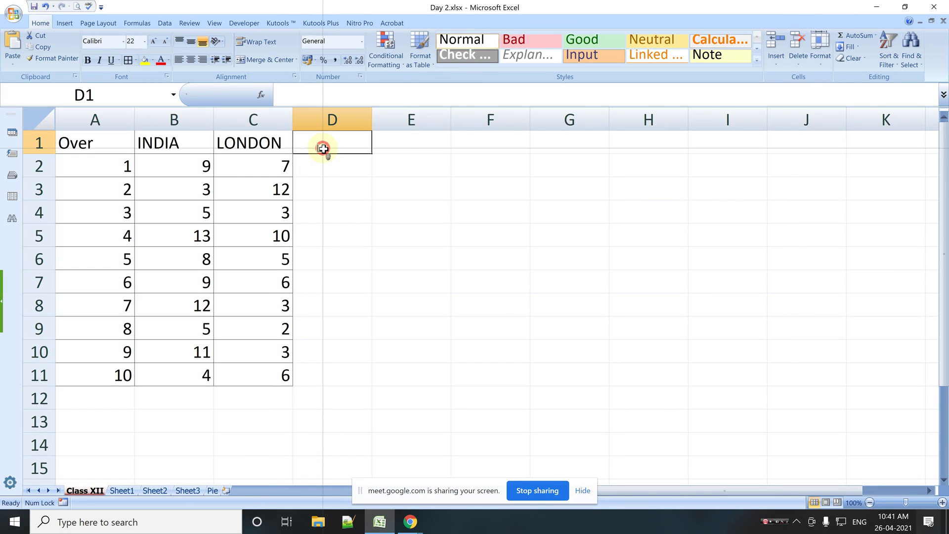
{"action": "type", "text": "Month"}
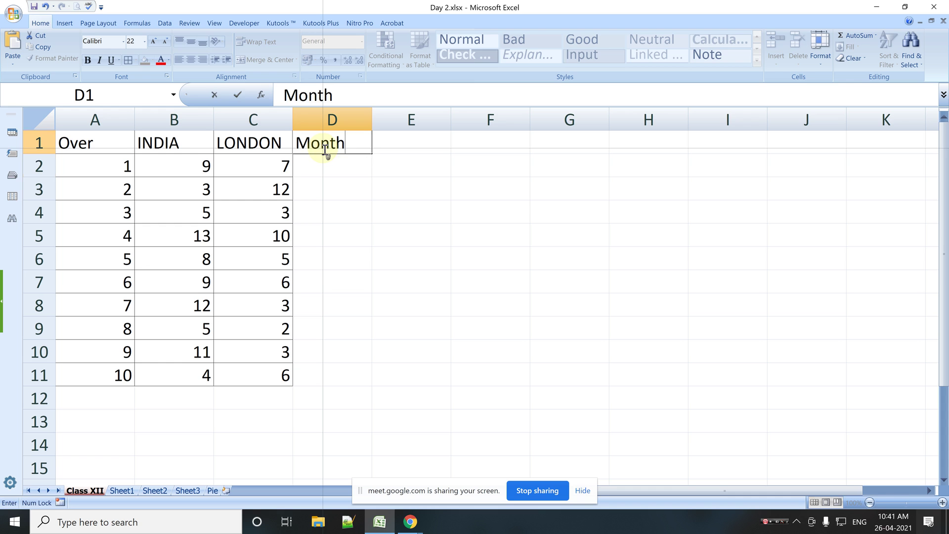
{"action": "key", "text": "Return"}
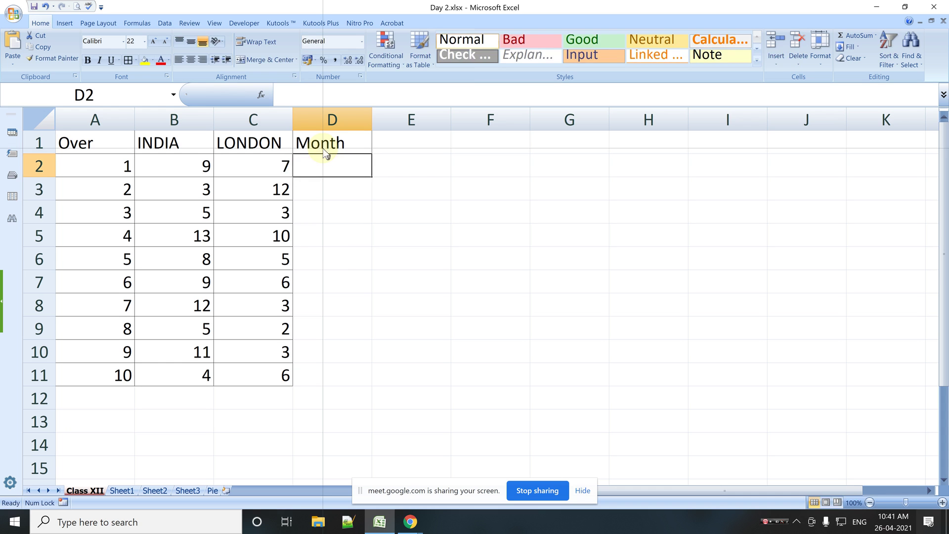
{"action": "type", "text": "Jan"}
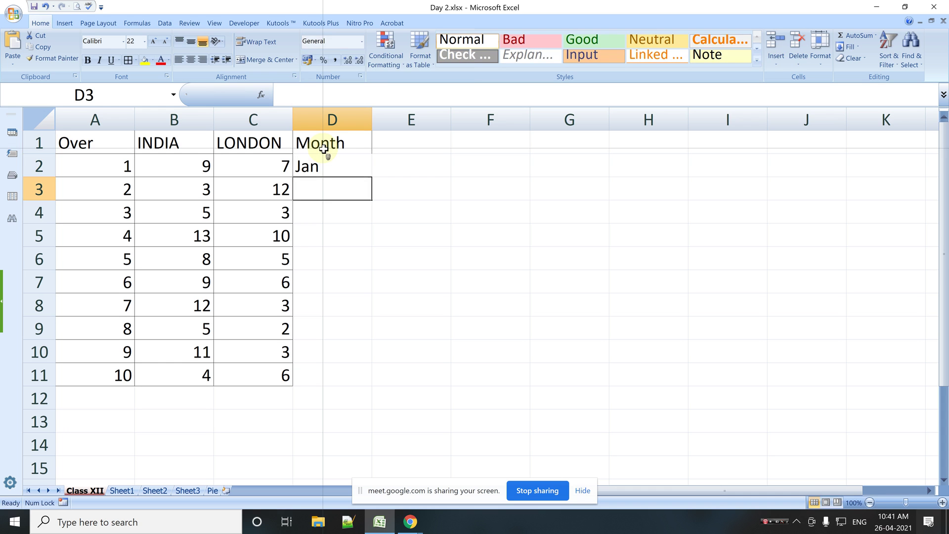
{"action": "left_click", "coordinate": [346, 167]}
{"action": "left_click_drag", "start_coordinate": [373, 177], "coordinate": [374, 381]}
Step: Apply All Borders to the whole table A1:D11
{"action": "left_click", "coordinate": [312, 303]}
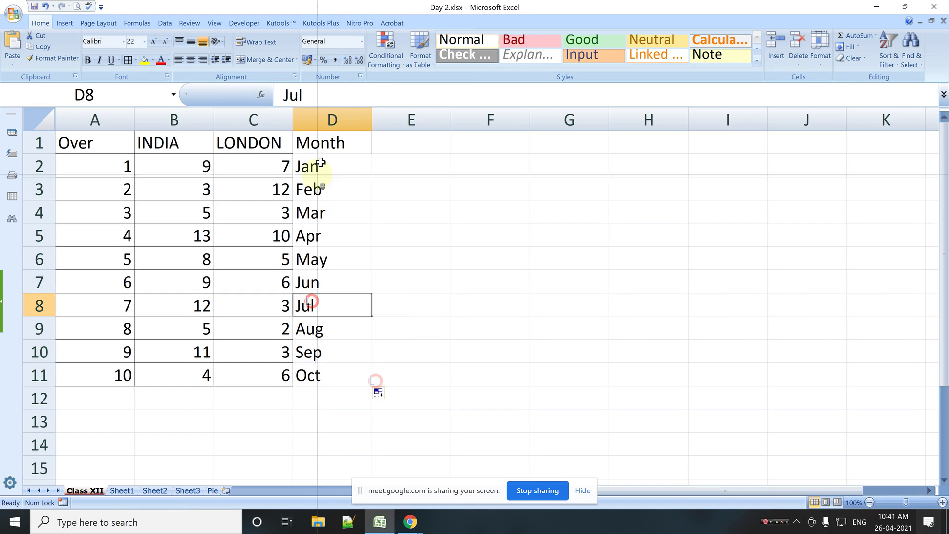
{"action": "left_click", "coordinate": [321, 143]}
{"action": "key", "text": "ctrl+a"}
{"action": "left_click", "coordinate": [129, 62]}
{"action": "left_click", "coordinate": [278, 142]}
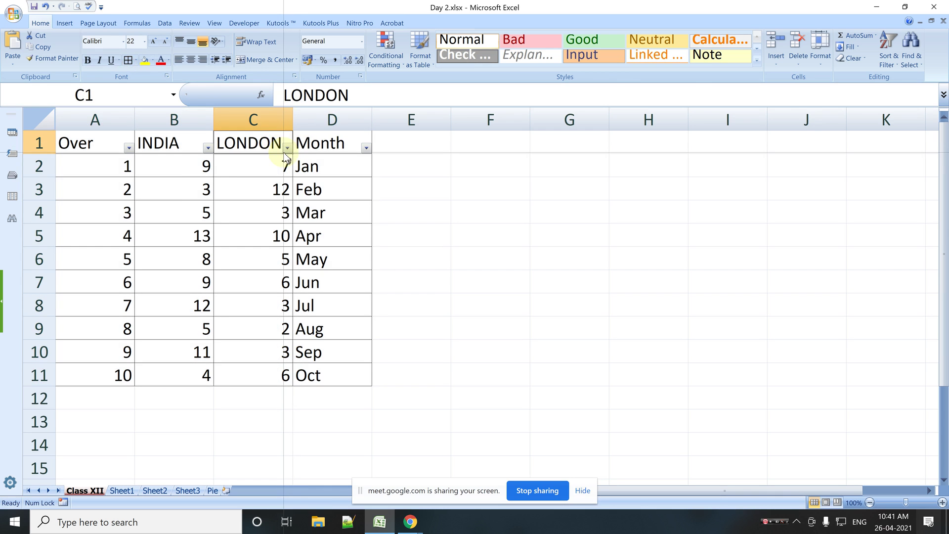
{"action": "left_click", "coordinate": [287, 147]}
{"action": "mouse_move", "coordinate": [215, 226]}
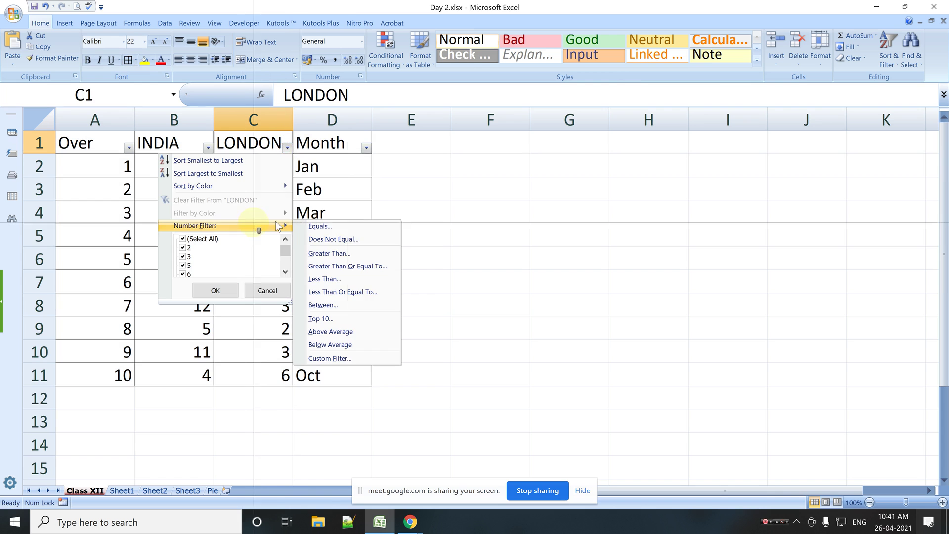
{"action": "left_click", "coordinate": [340, 252]}
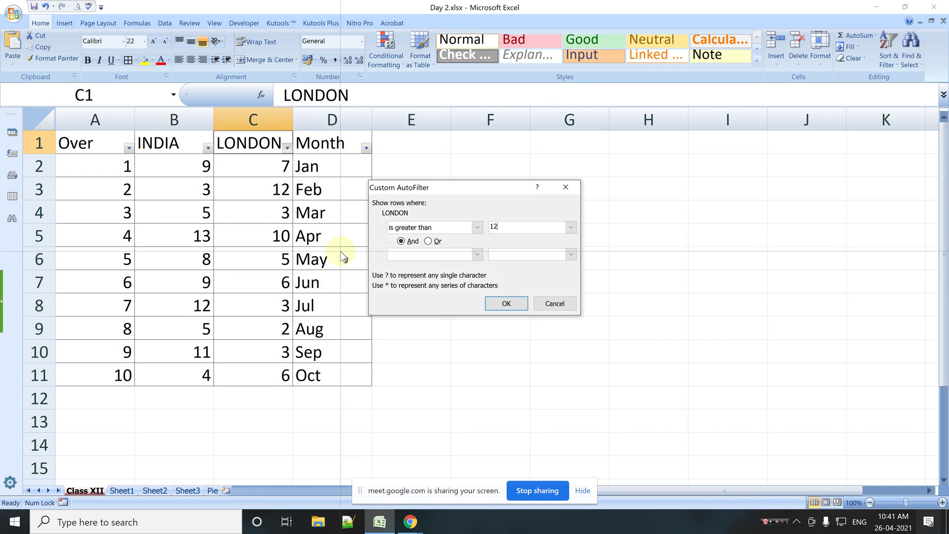
{"action": "key", "text": "Return"}
{"action": "key", "text": "ctrl+shift+l"}
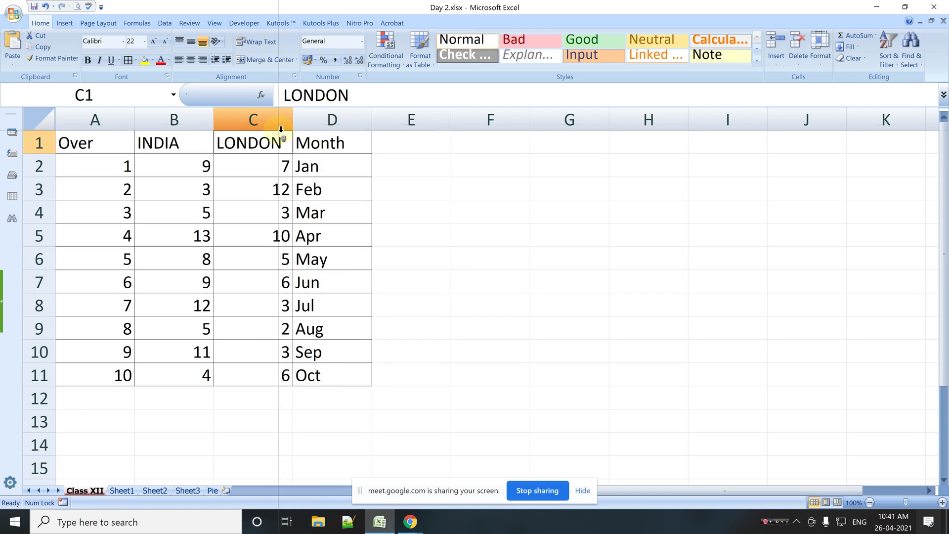
{"action": "left_click", "coordinate": [888, 59]}
{"action": "left_click", "coordinate": [900, 119]}
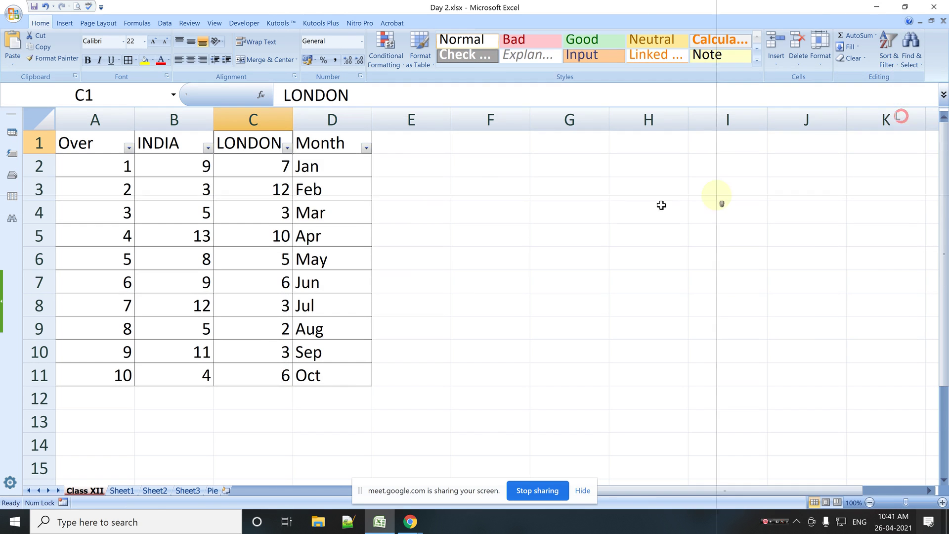
{"action": "left_click", "coordinate": [289, 148]}
{"action": "mouse_move", "coordinate": [222, 225]}
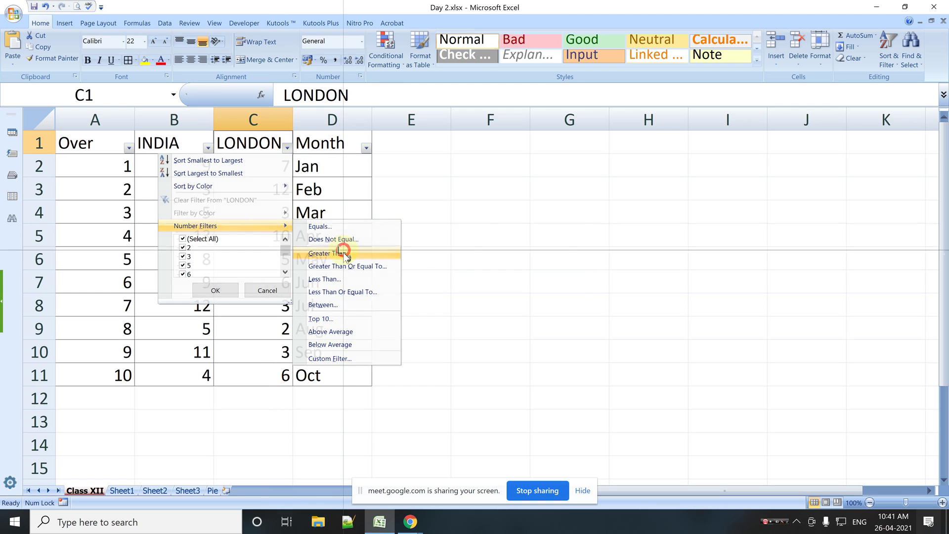
{"action": "left_click", "coordinate": [343, 253]}
{"action": "type", "text": "10"}
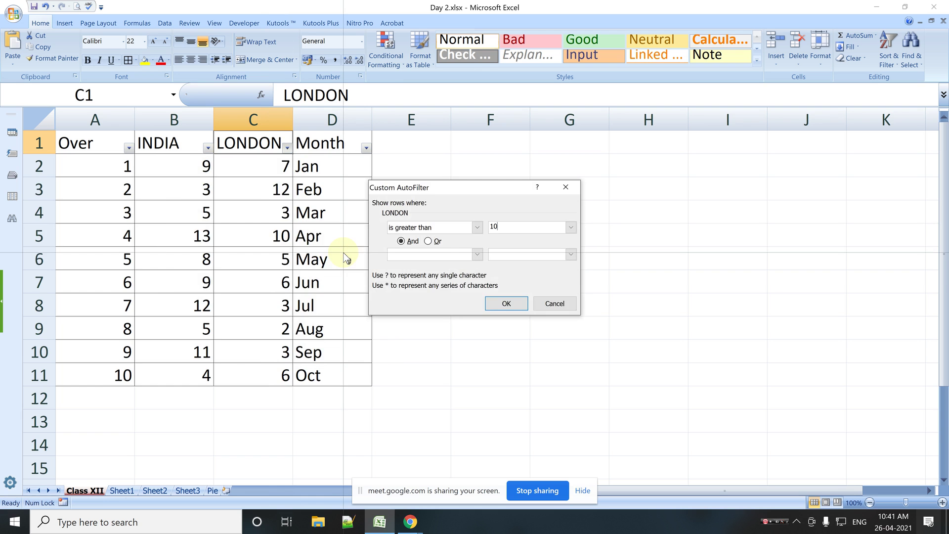
{"action": "key", "text": "Return"}
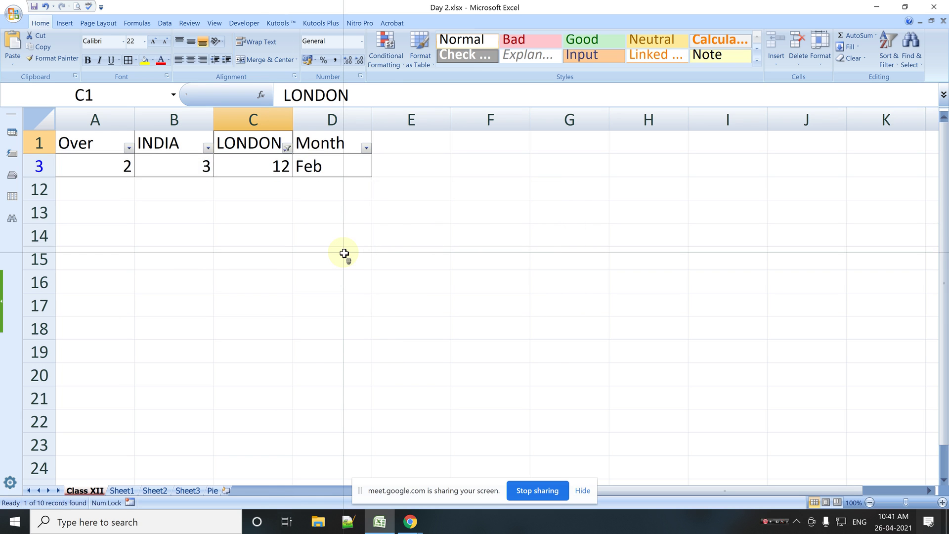
{"action": "key", "text": "ctrl+shift+l"}
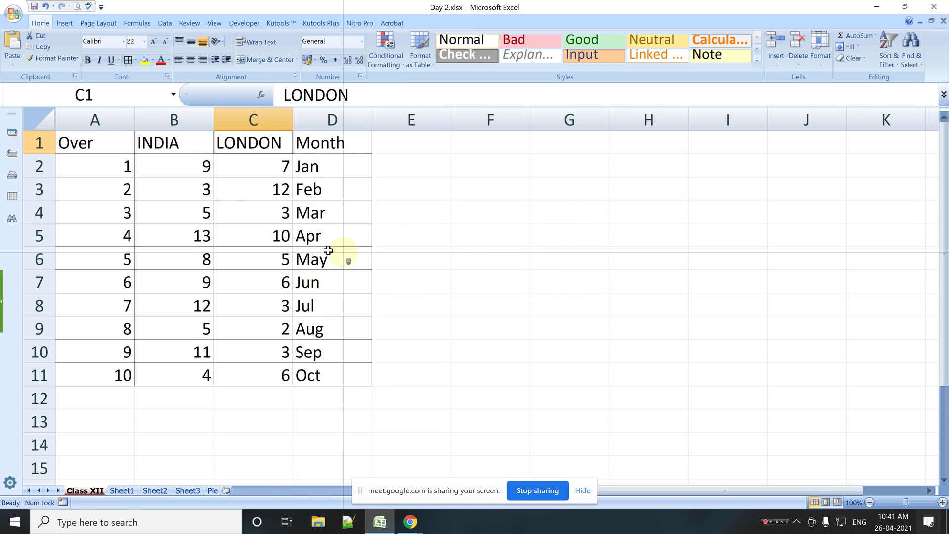
{"action": "left_click", "coordinate": [190, 151]}
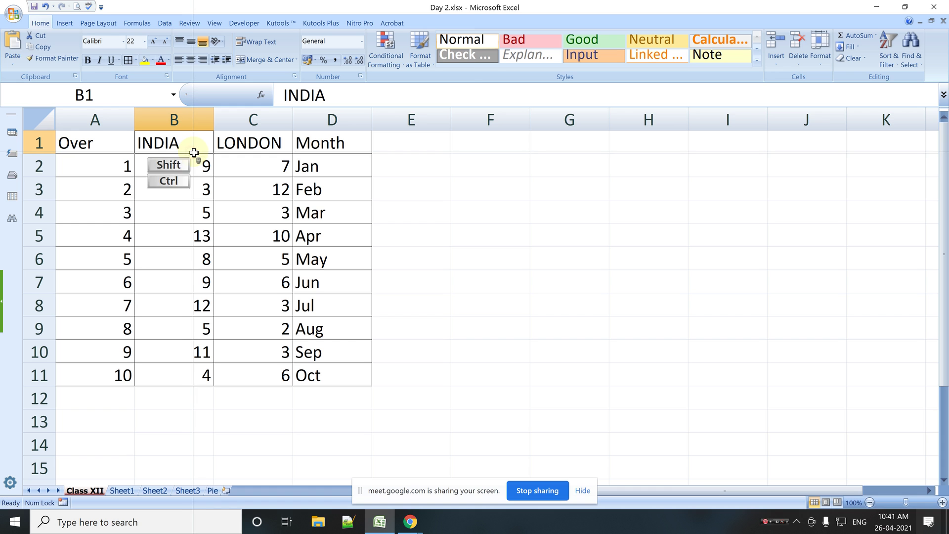
{"action": "left_click", "coordinate": [208, 147]}
{"action": "mouse_move", "coordinate": [117, 226]}
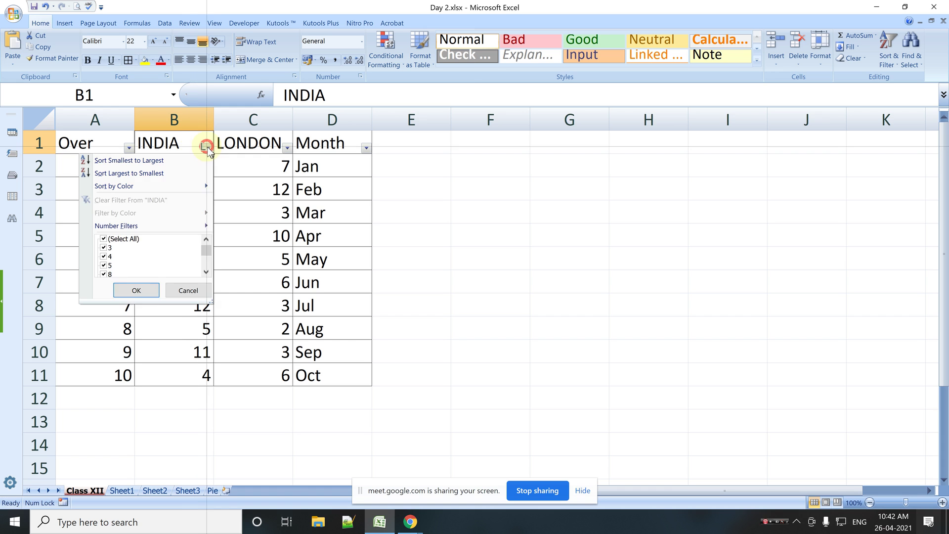
{"action": "left_click", "coordinate": [267, 266]}
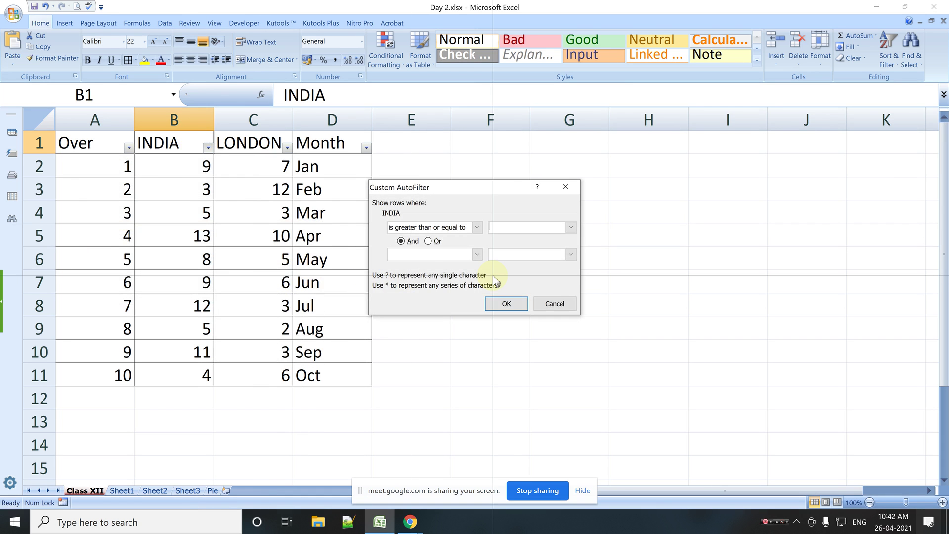
{"action": "type", "text": "9"}
{"action": "key", "text": "Return"}
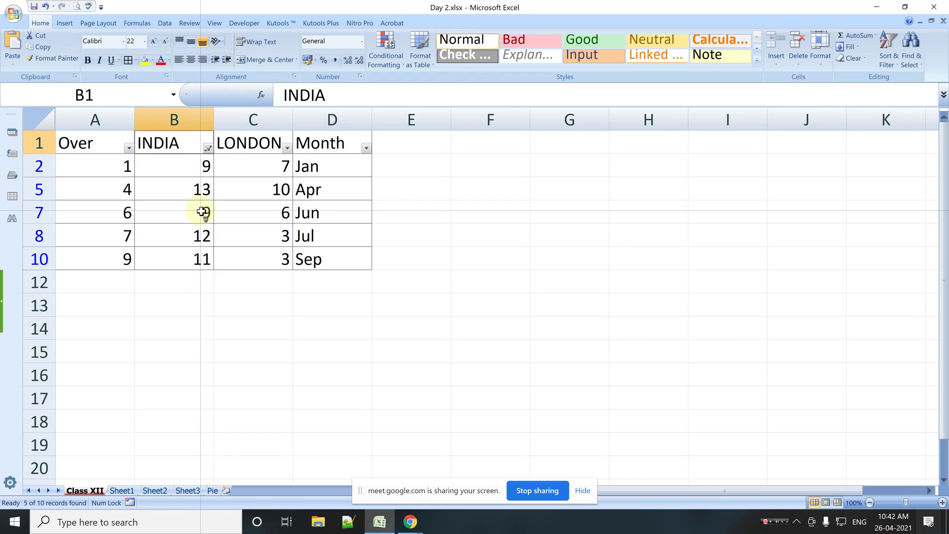
{"action": "key", "text": "ctrl+shift+l"}
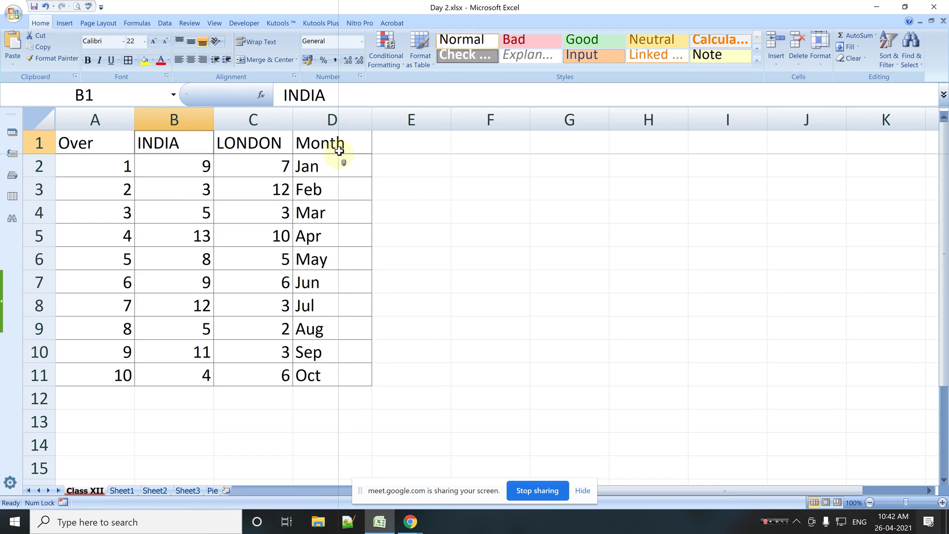
{"action": "left_click", "coordinate": [339, 148]}
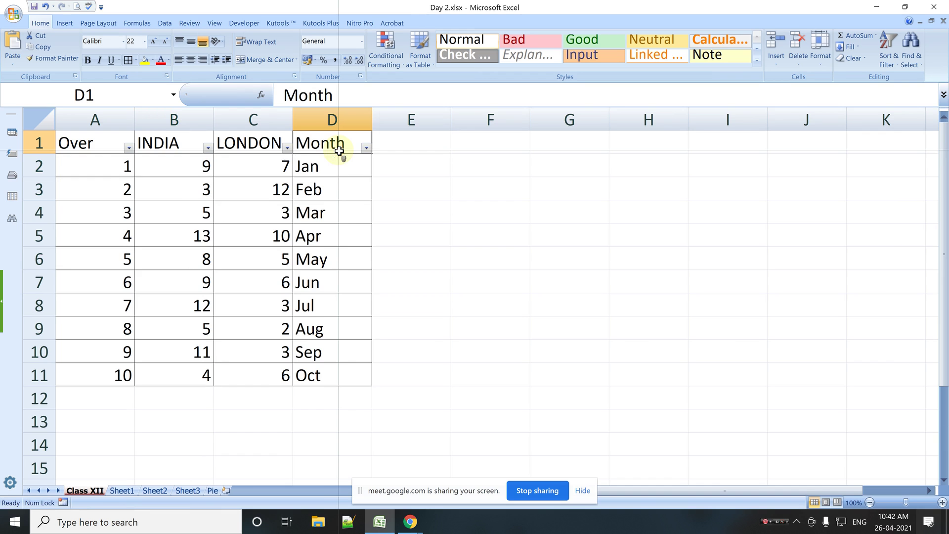
Step: Filter Month to entries beginning with 'j', then toggle AutoFilter so all ten rows show
{"action": "left_click", "coordinate": [369, 148]}
{"action": "mouse_move", "coordinate": [304, 226]}
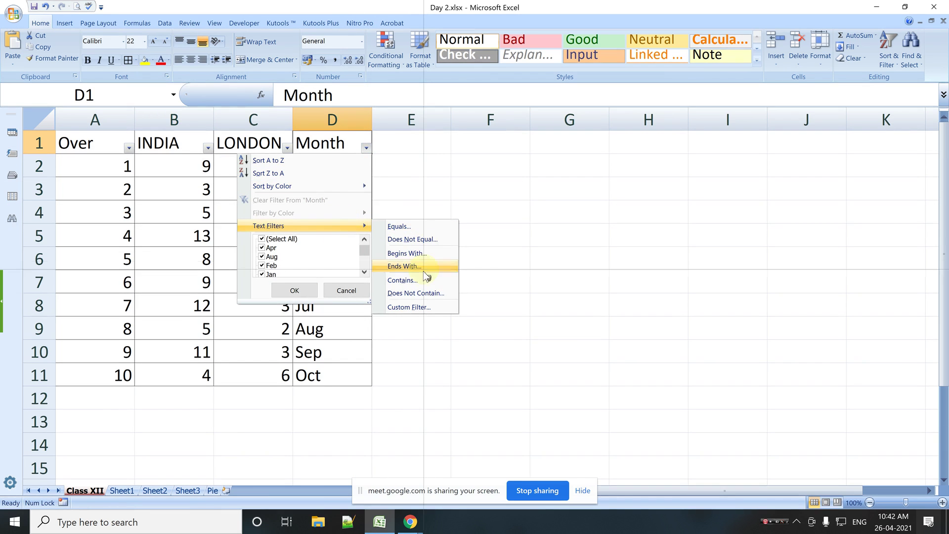
{"action": "left_click", "coordinate": [419, 253]}
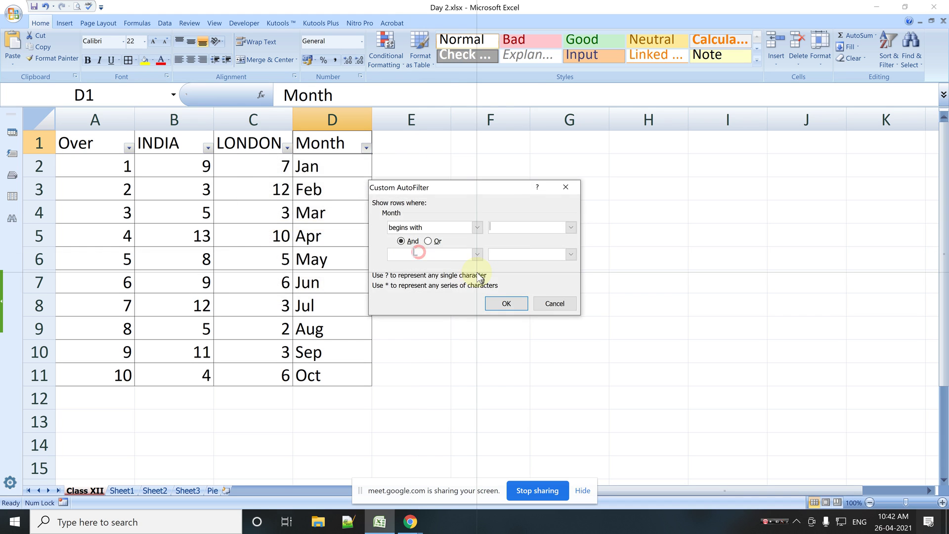
{"action": "type", "text": "J"}
{"action": "key", "text": "Return"}
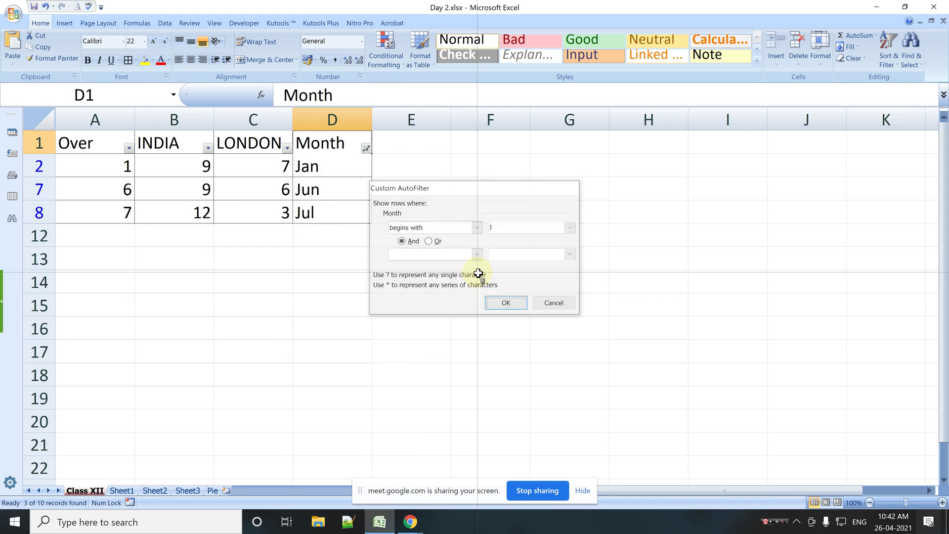
{"action": "key", "text": "ctrl+shift+l"}
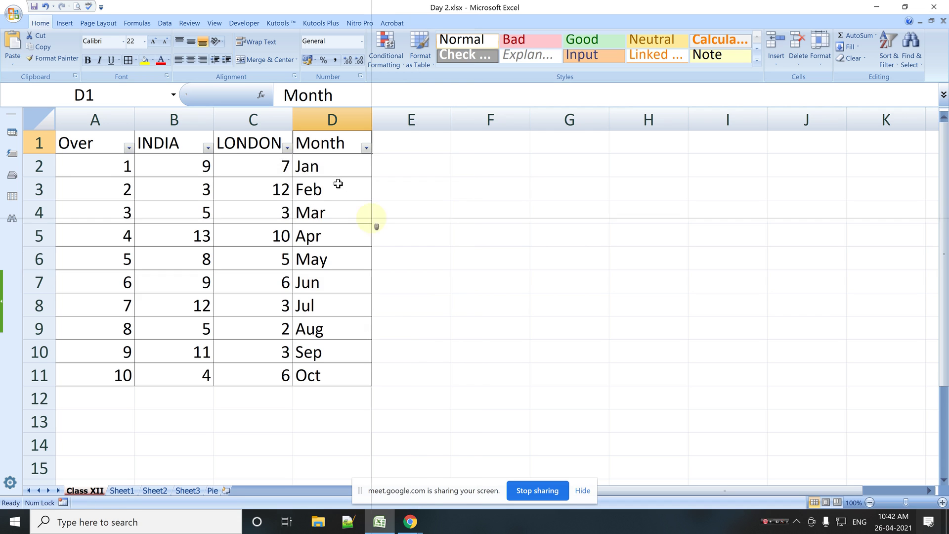
{"action": "left_click", "coordinate": [365, 147]}
{"action": "mouse_move", "coordinate": [297, 226]}
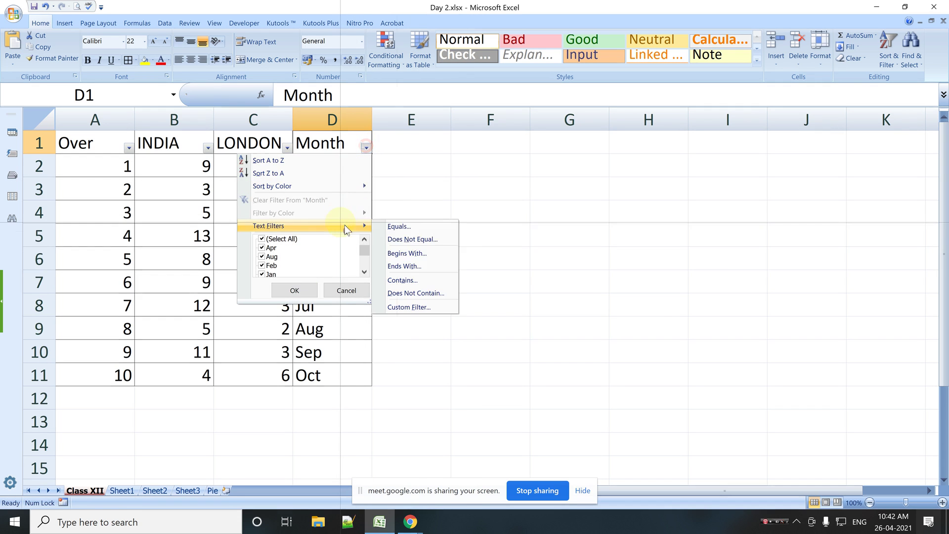
Step: Filter Month to names beginning with 'j' or ending with 'r', then remove the AutoFilter (Ctrl+Shift+L)
{"action": "left_click", "coordinate": [414, 251]}
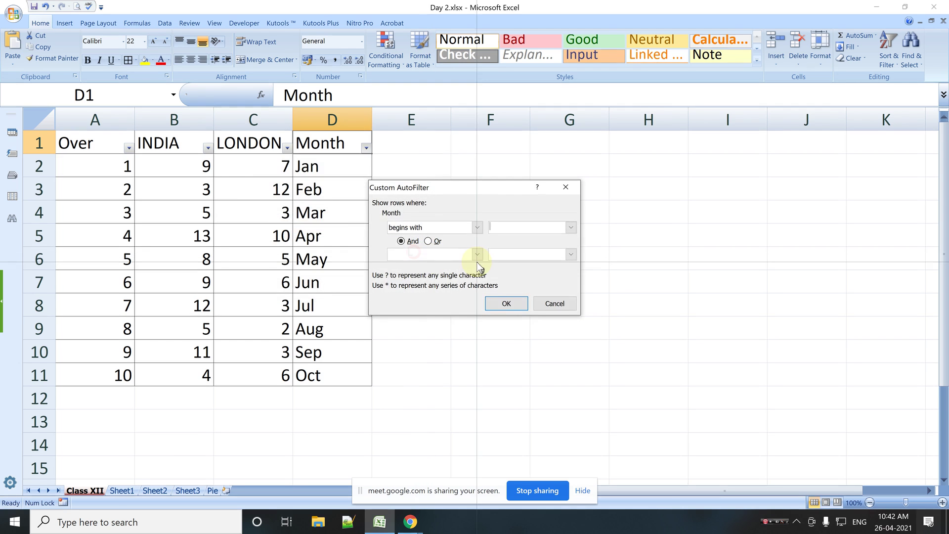
{"action": "type", "text": "j"}
{"action": "left_click", "coordinate": [429, 241]}
{"action": "left_click", "coordinate": [477, 255]}
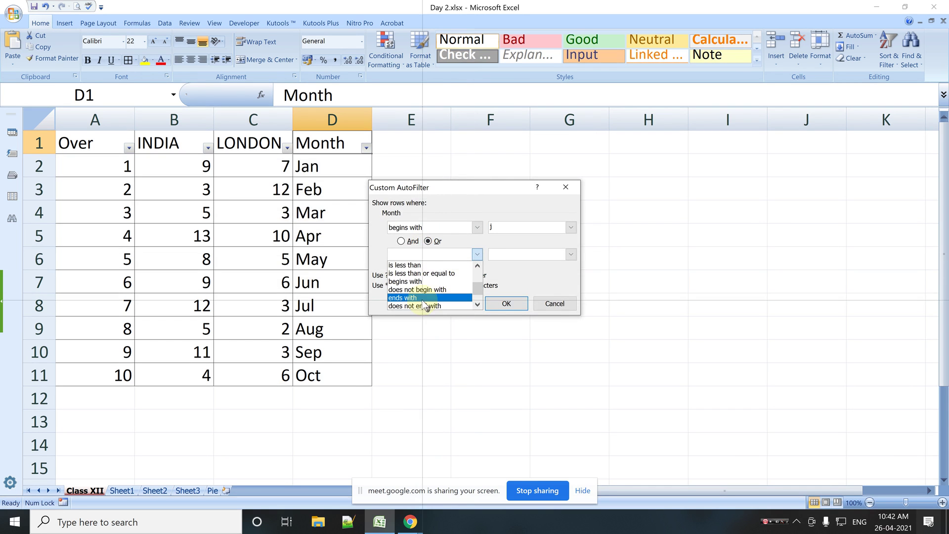
{"action": "left_click", "coordinate": [421, 297]}
{"action": "left_click", "coordinate": [509, 255]}
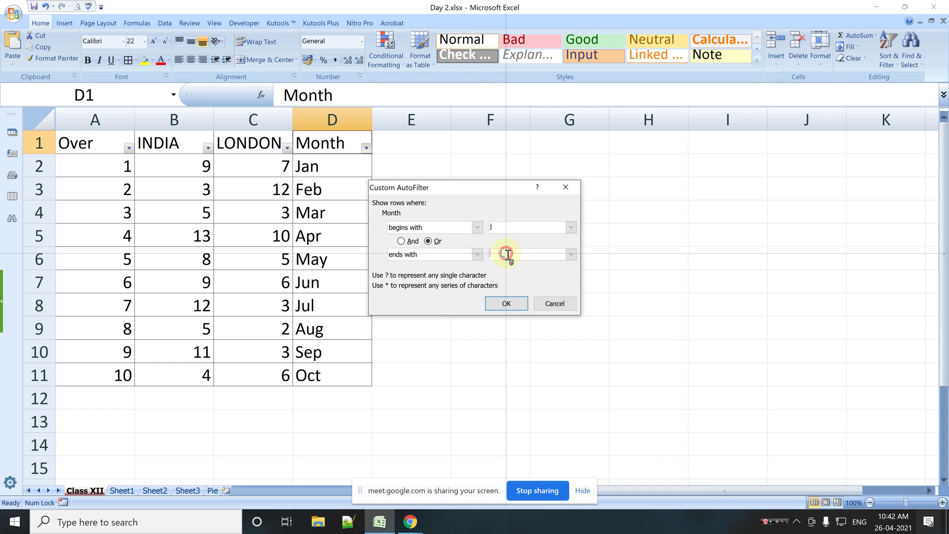
{"action": "type", "text": "r"}
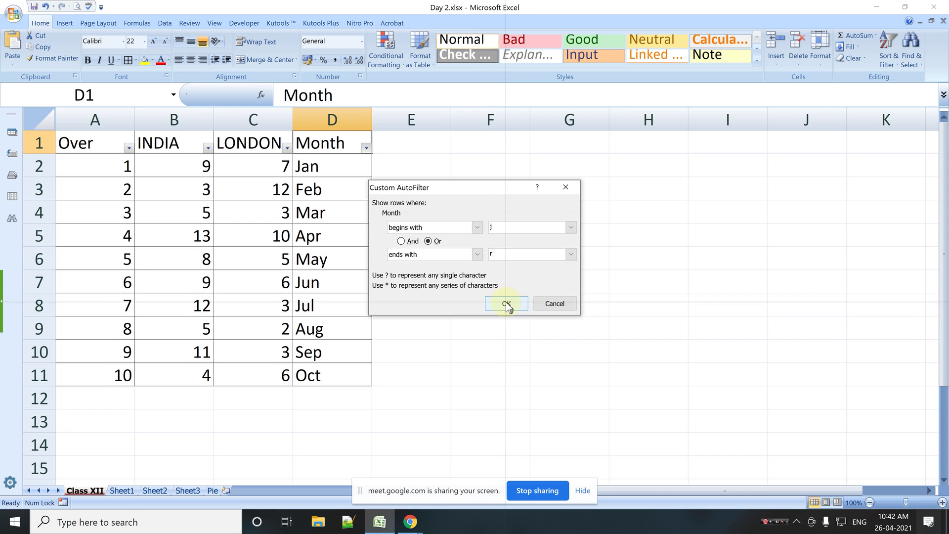
{"action": "left_click", "coordinate": [506, 303]}
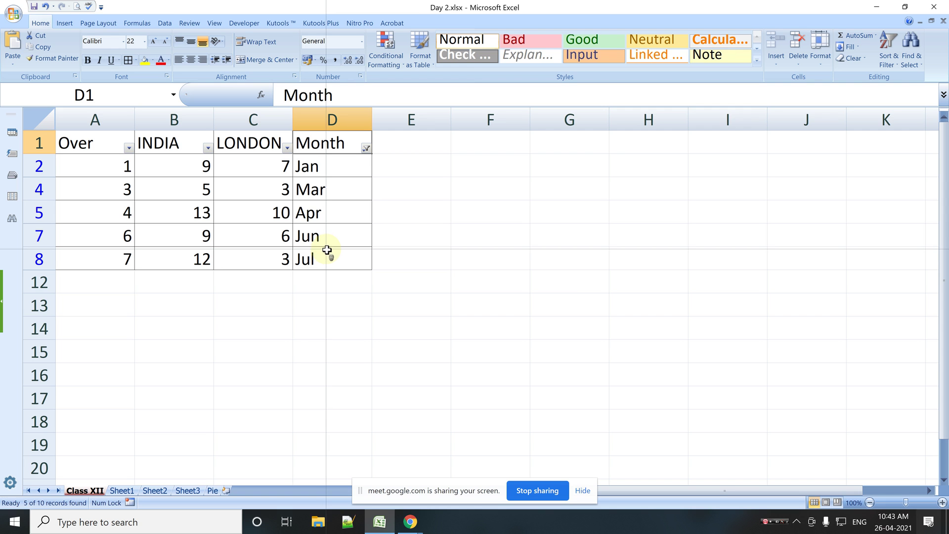
{"action": "key", "text": "ctrl+shift+l"}
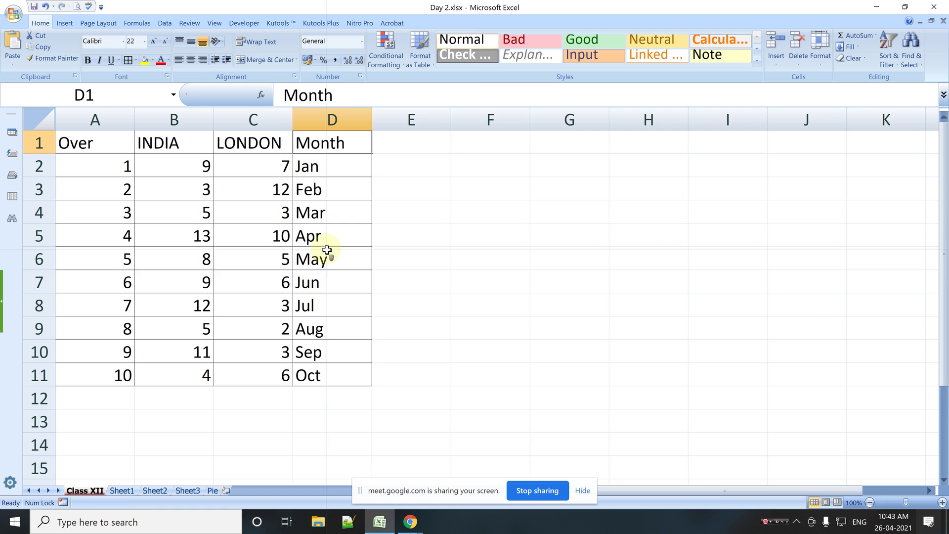